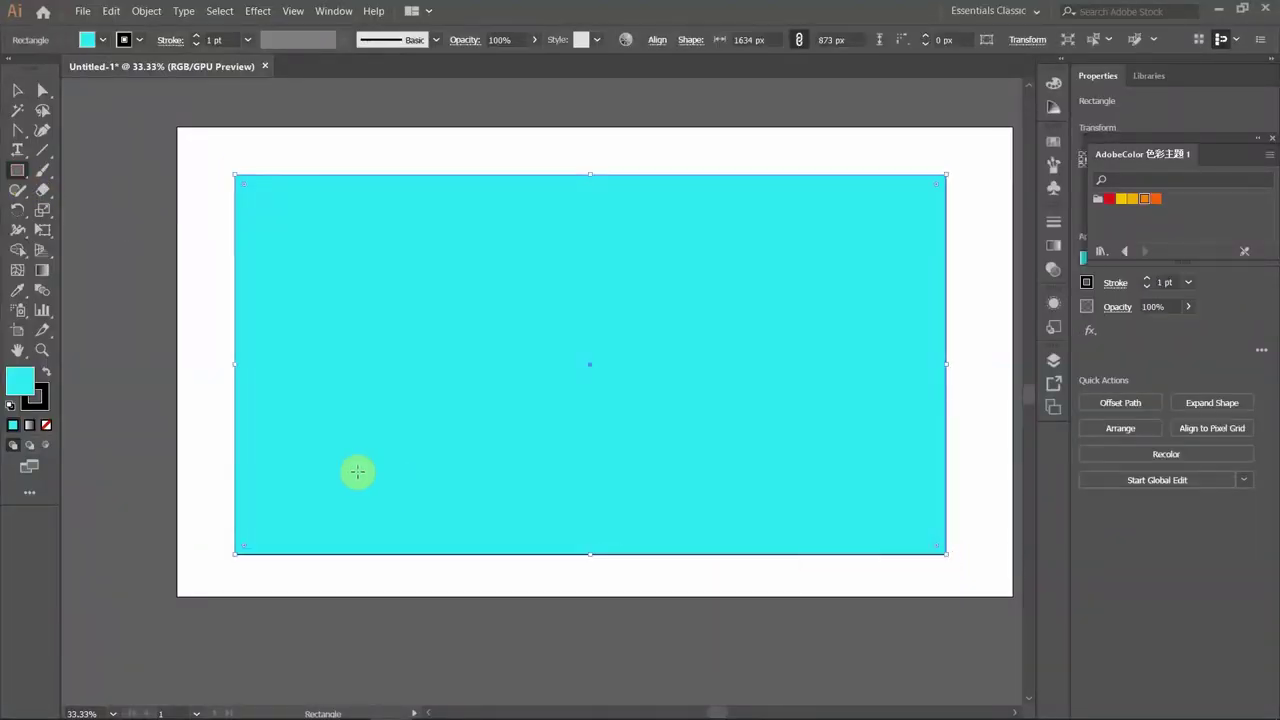
Sketch a trial curve across the sky with the Curvature tool, then abandon it.
left_click(42, 130)
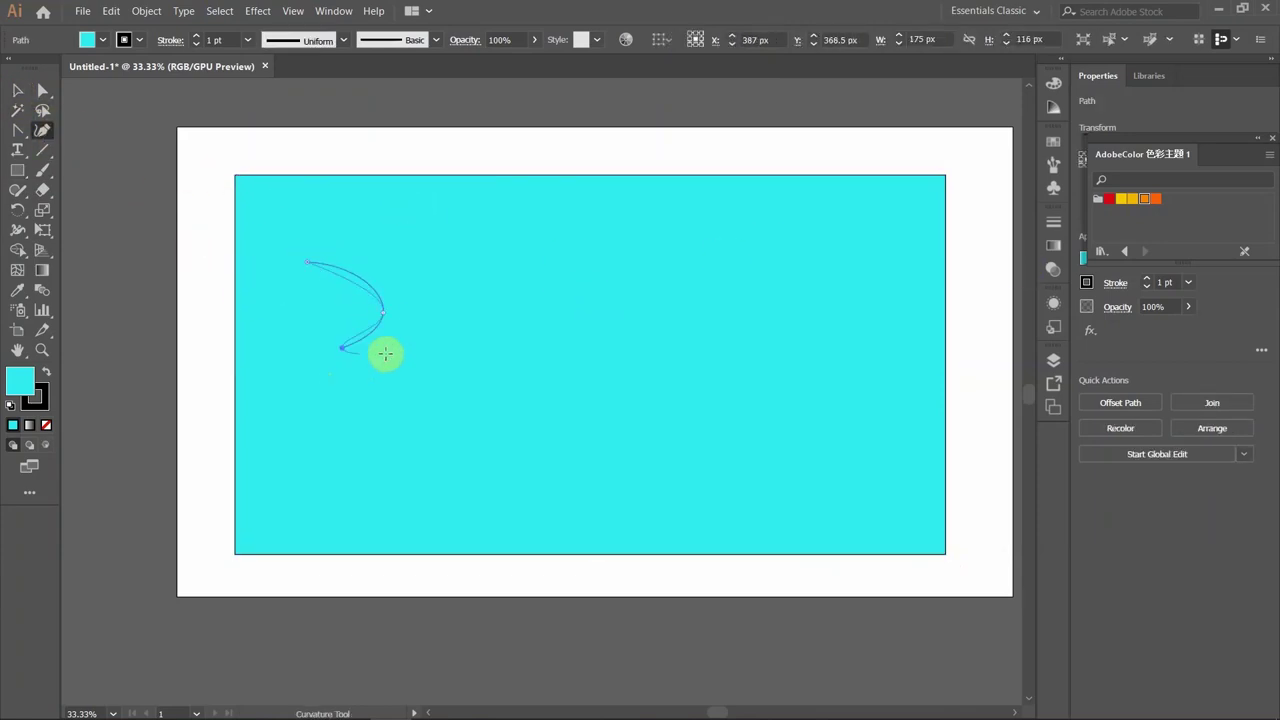
left_click(289, 289)
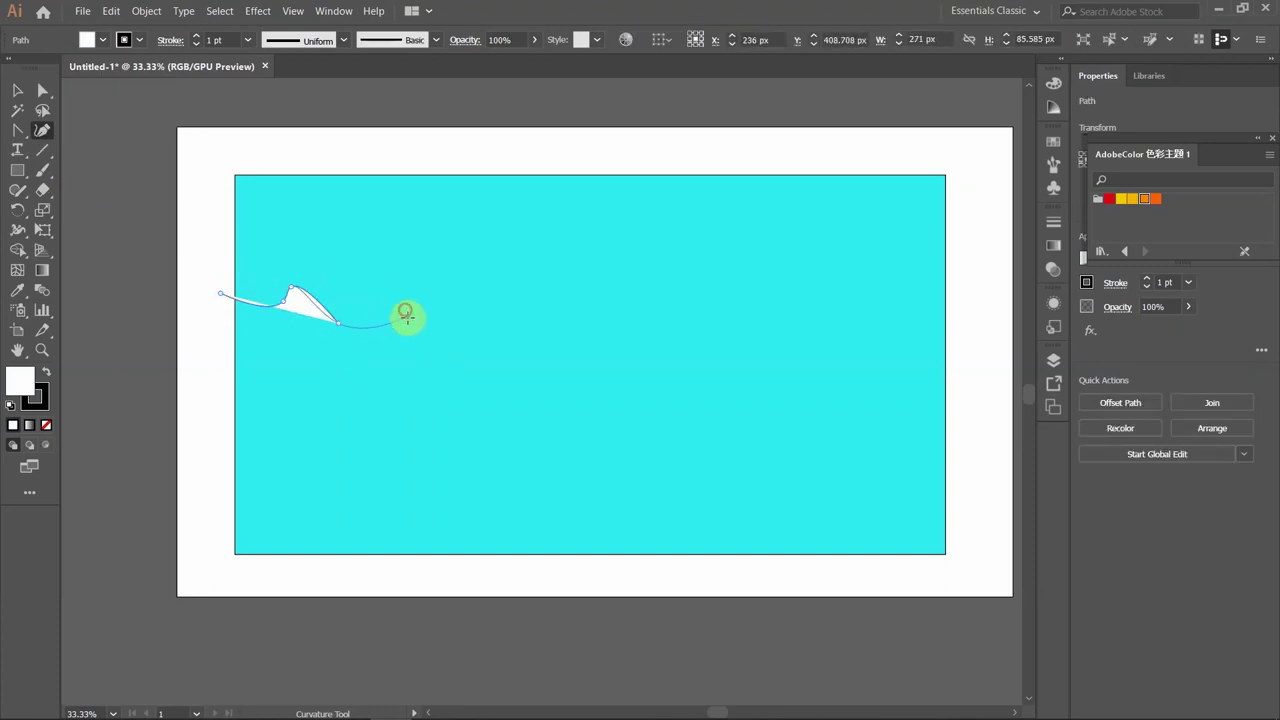
left_click(472, 348)
left_click(640, 360)
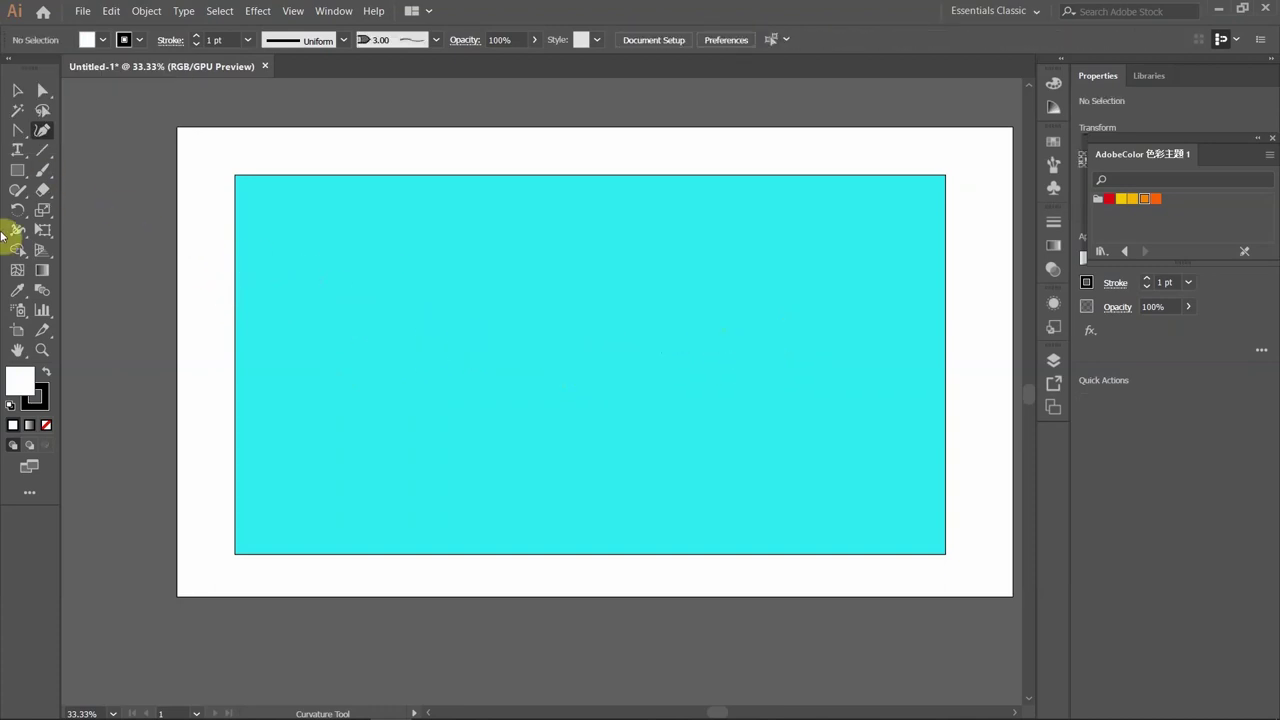
With the Pen tool, draw the ridge's scalloped wavy top edge from the left toward the centre.
left_click(226, 293)
left_click_drag(259, 306, 298, 317)
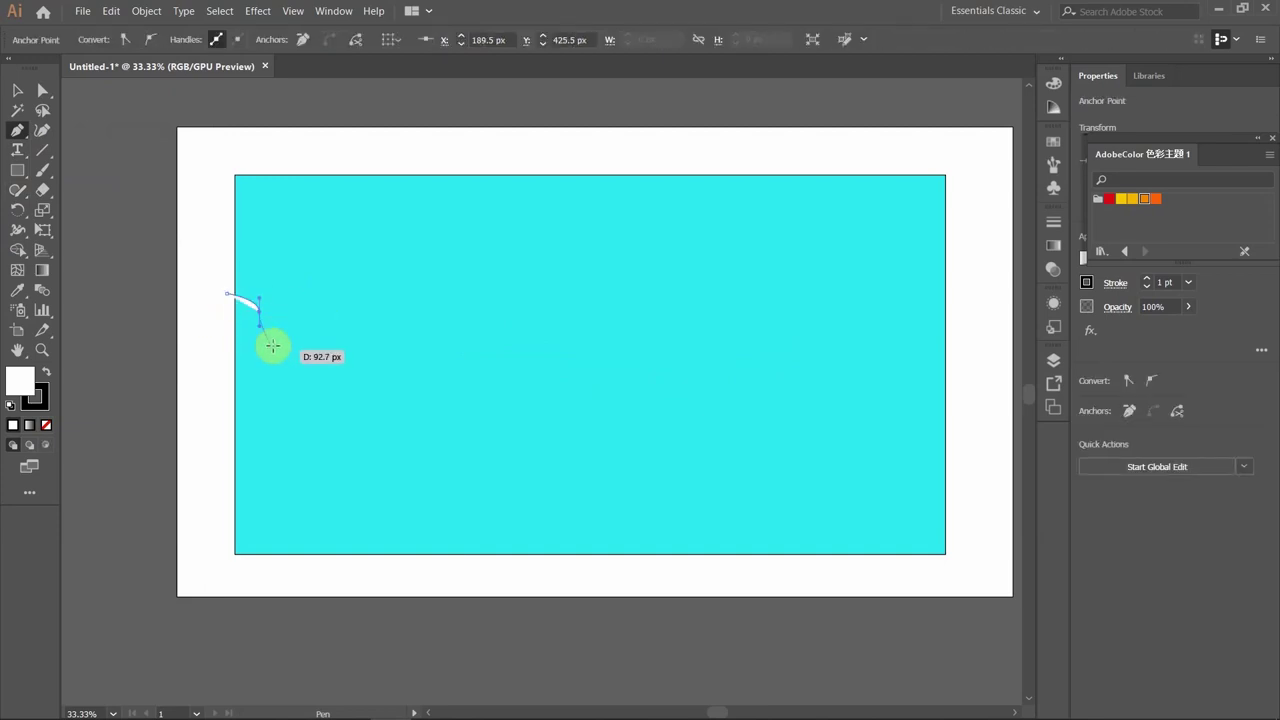
mouse_move(288, 370)
left_mouse_down()
mouse_move(277, 400)
mouse_move(314, 391)
mouse_move(331, 354)
left_mouse_up()
left_click(337, 407)
left_click_drag(385, 405, 379, 438)
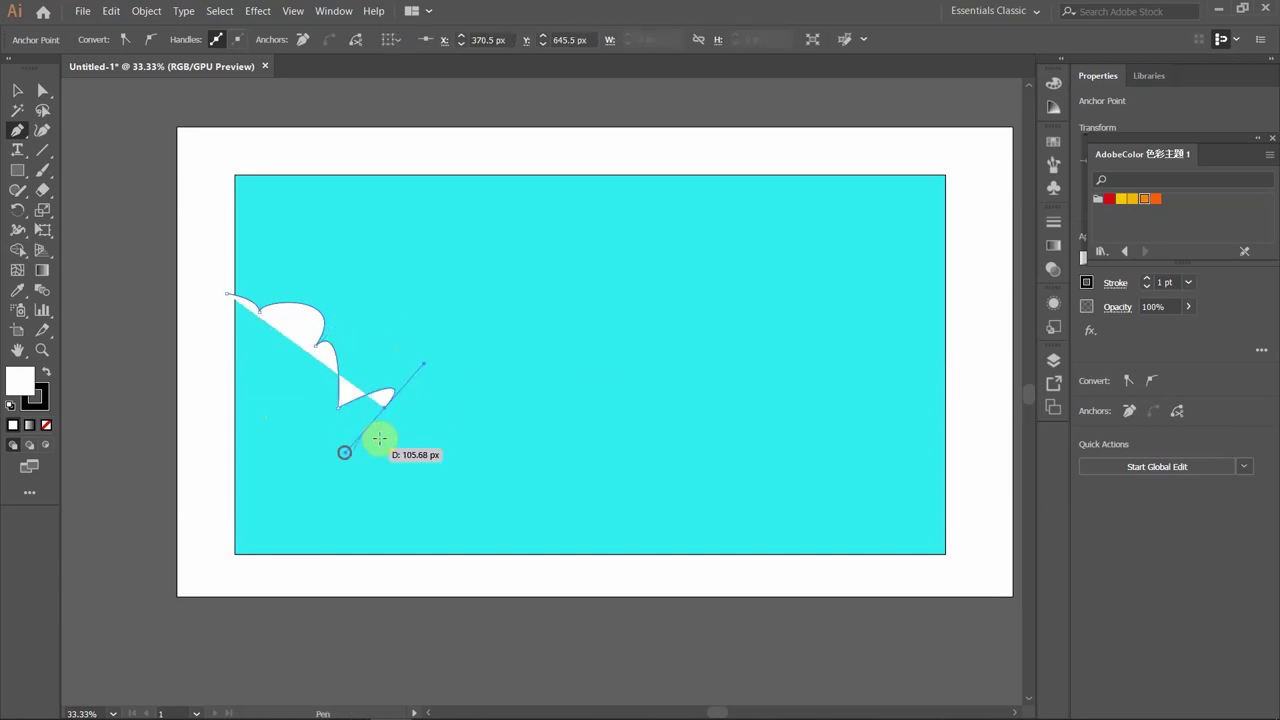
mouse_move(464, 413)
left_mouse_down()
mouse_move(497, 391)
mouse_move(563, 391)
left_mouse_up()
left_click_drag(610, 339, 636, 375)
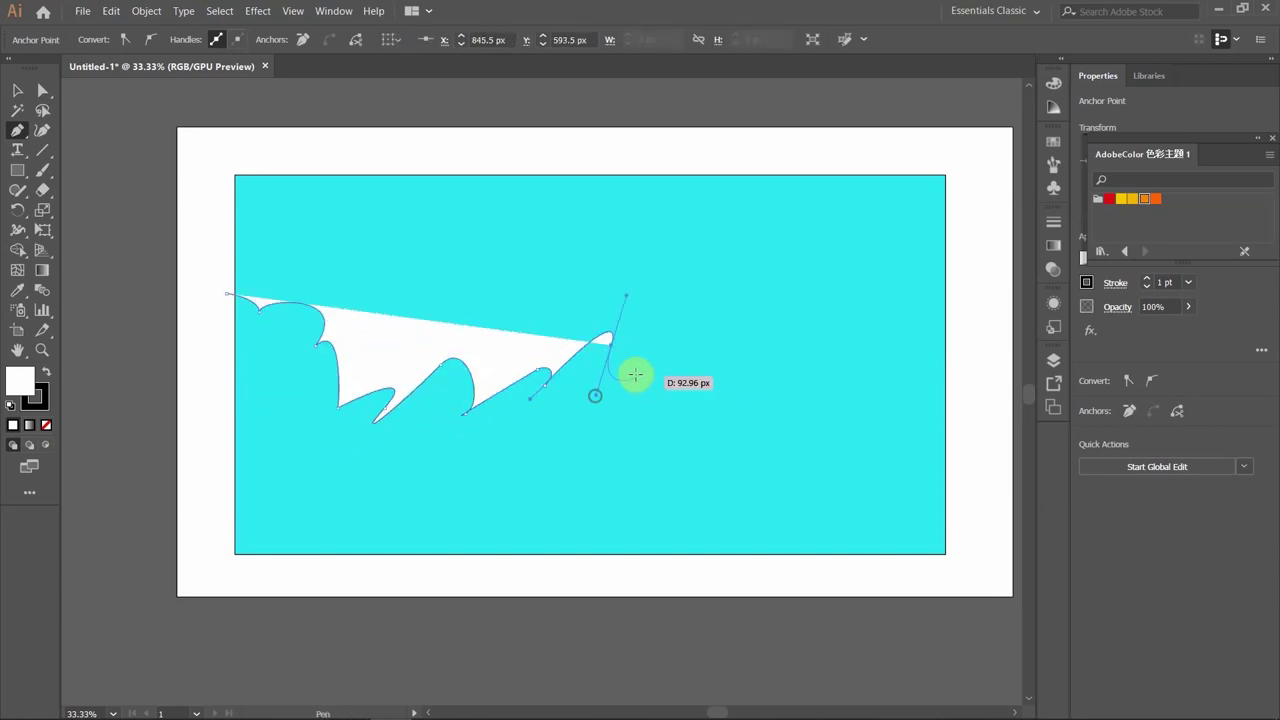
Add the tall right peak and bottom corners to close the ridge, then nudge it up-left.
left_click_drag(866, 487, 943, 289)
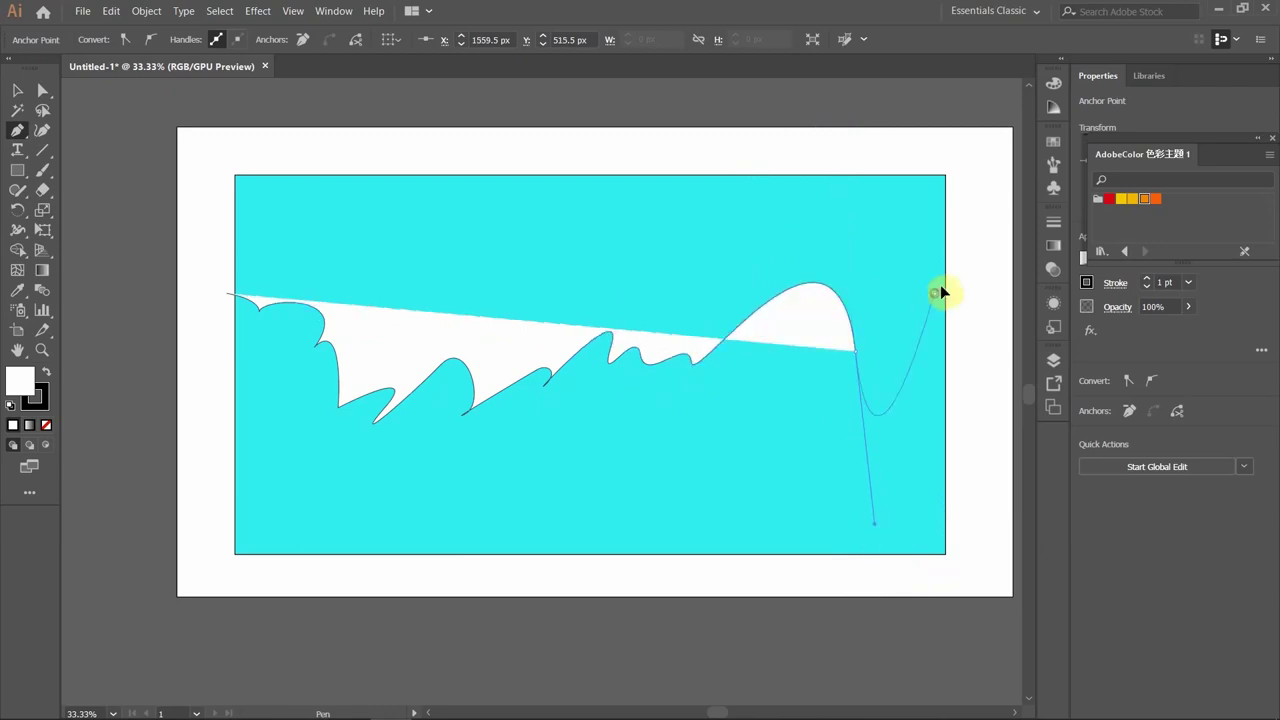
left_click_drag(981, 510, 985, 592)
left_click(986, 590)
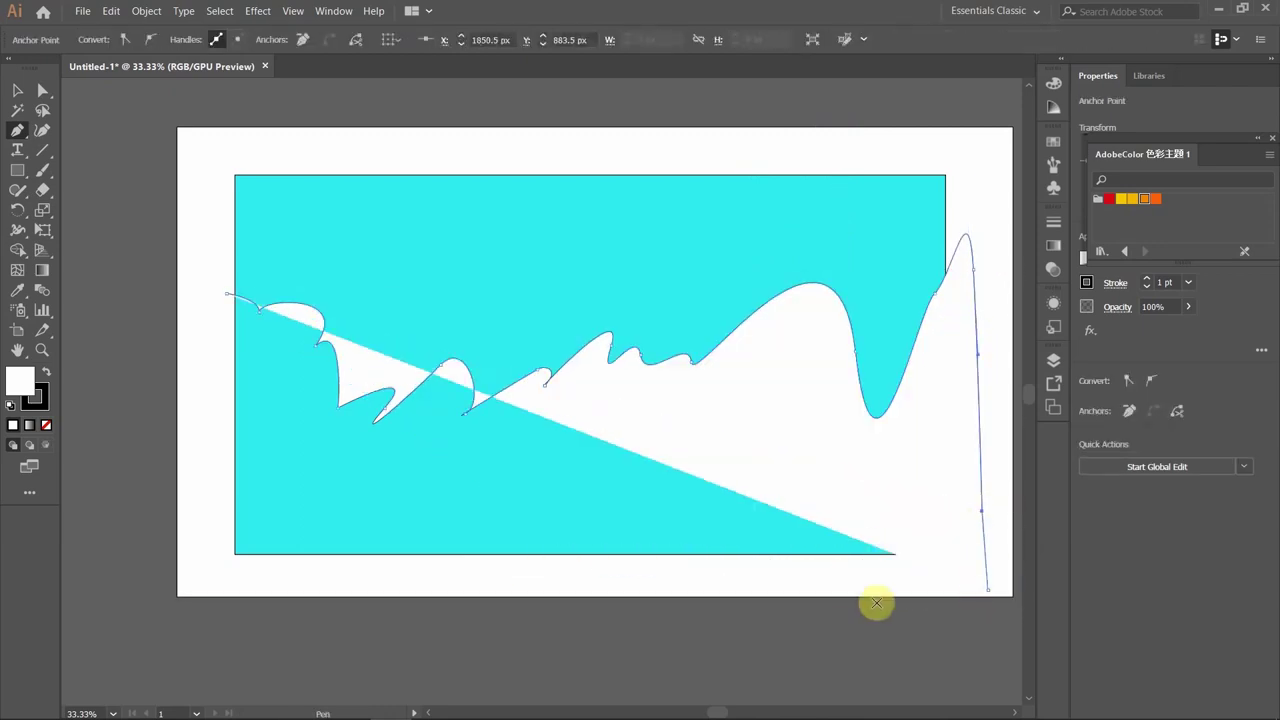
left_click(227, 589)
left_click(18, 91)
left_click_drag(813, 403, 800, 388)
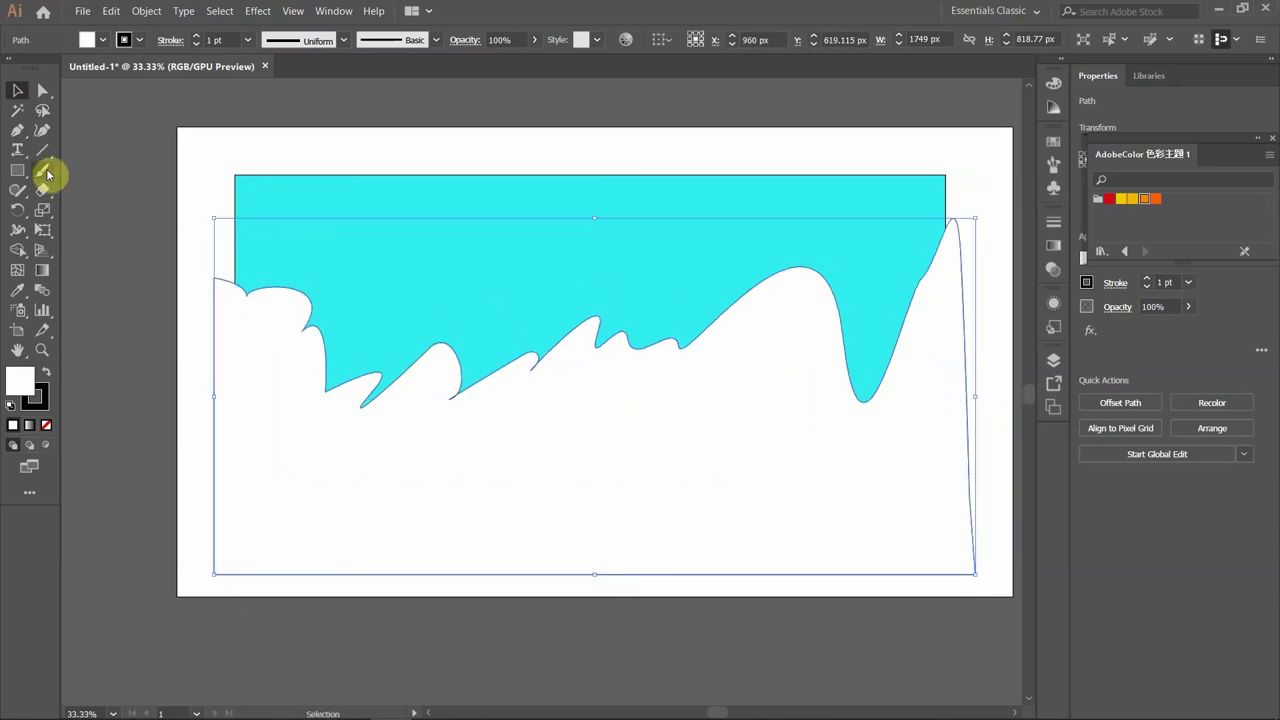
Draw a rounded boulder shape on the right side of the ridge.
left_click(17, 130)
left_click_drag(902, 338, 872, 314)
left_click_drag(809, 358, 786, 425)
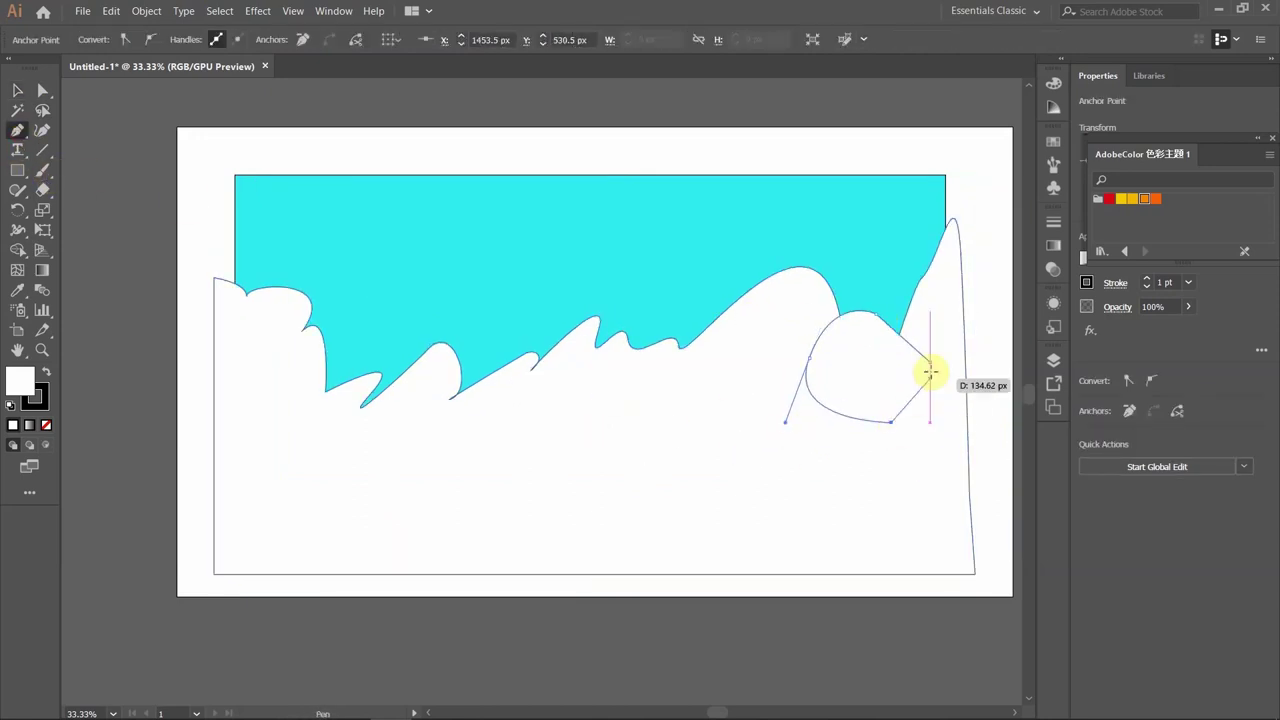
left_click(902, 338)
left_click(718, 432)
left_click(429, 383)
Draw a curved leaf-shaped hill on the left part of the ridge.
left_click(429, 460)
left_click(517, 471)
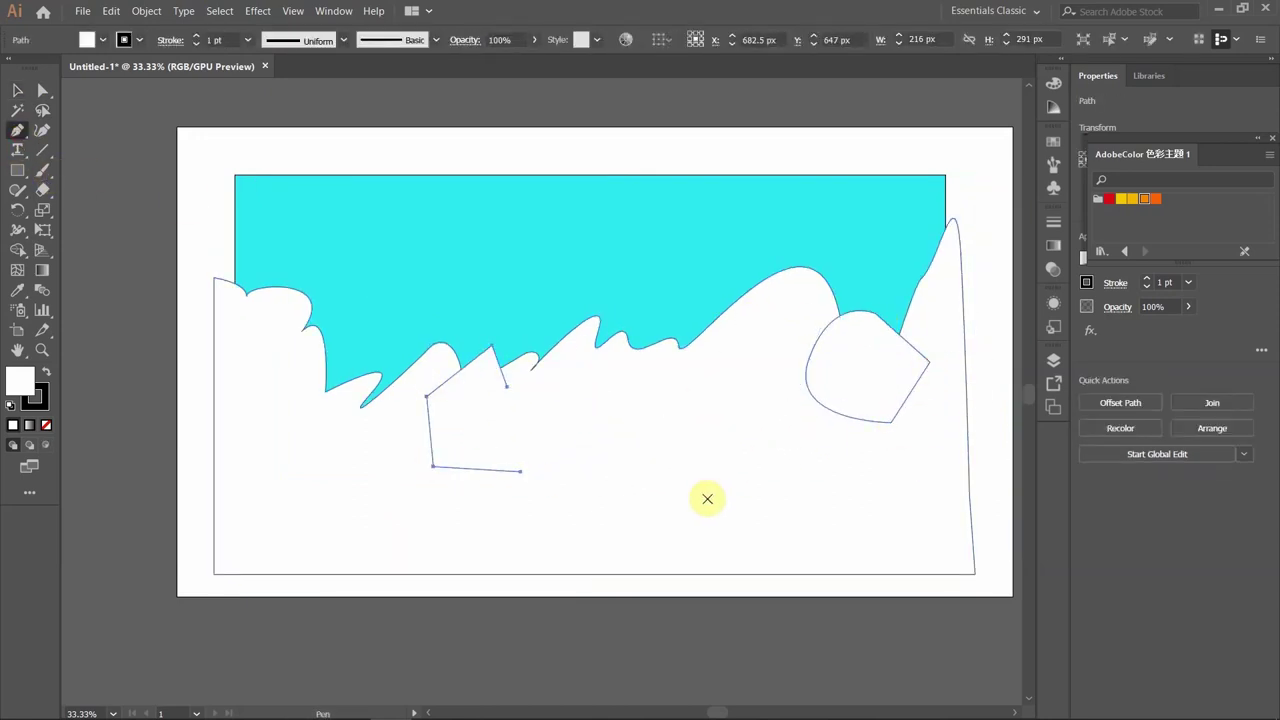
key("ctrl+z")
key("ctrl+z")
key("ctrl+z")
left_click_drag(500, 432, 520, 447)
left_click_drag(400, 439, 445, 400)
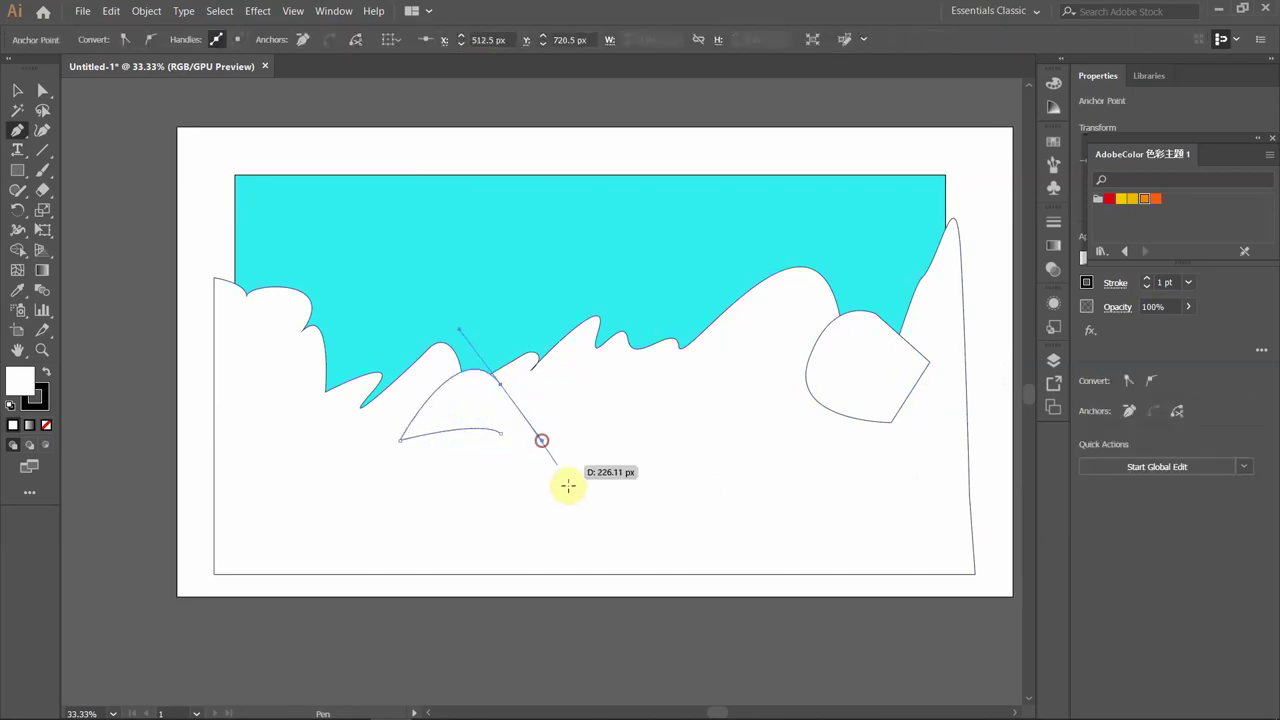
left_click_drag(510, 388, 506, 520)
Add a pointed leaf-shaped hill in the middle of the ridge.
left_click(597, 410)
mouse_move(658, 377)
left_mouse_down()
mouse_move(632, 465)
mouse_move(729, 537)
left_mouse_up()
key("ctrl+z")
key("ctrl+z")
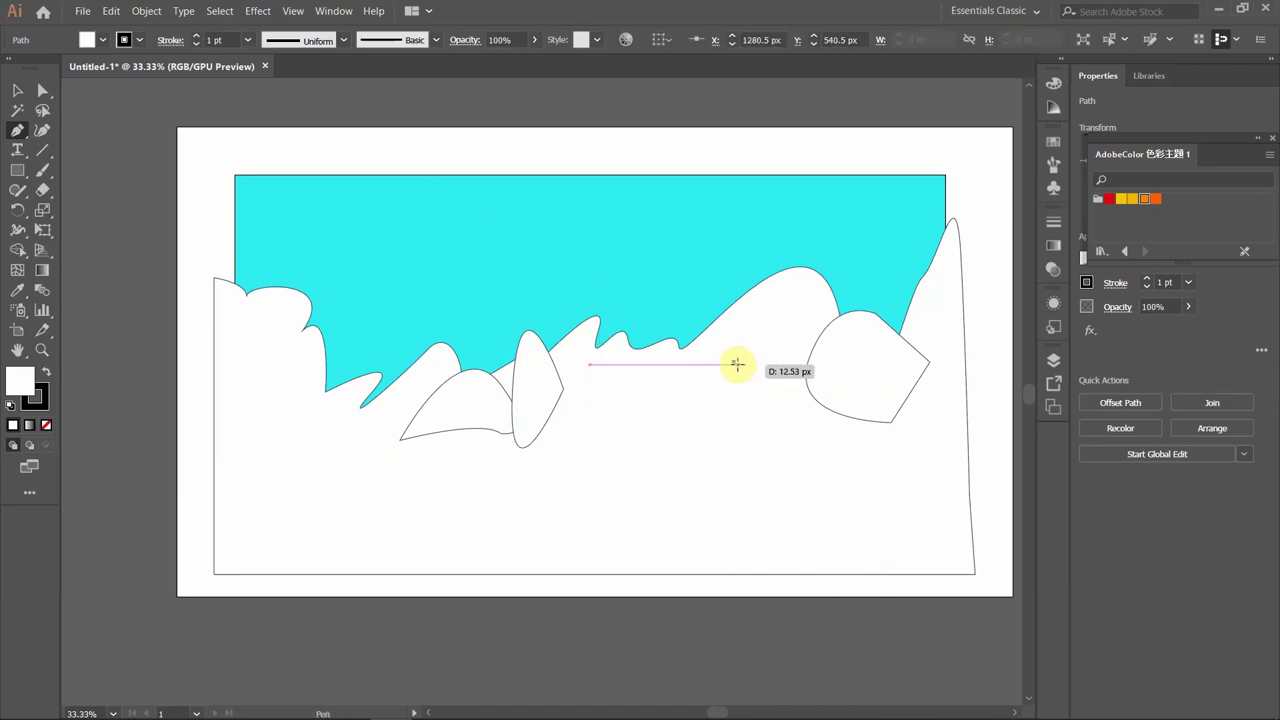
left_click(723, 366)
Move a hill toward the middle, select the ridge with the hills, and Unite them.
left_click(17, 90)
mouse_move(543, 371)
left_mouse_down()
mouse_move(820, 447)
mouse_move(780, 337)
left_mouse_up()
left_click(174, 429)
left_click_drag(174, 429, 206, 249)
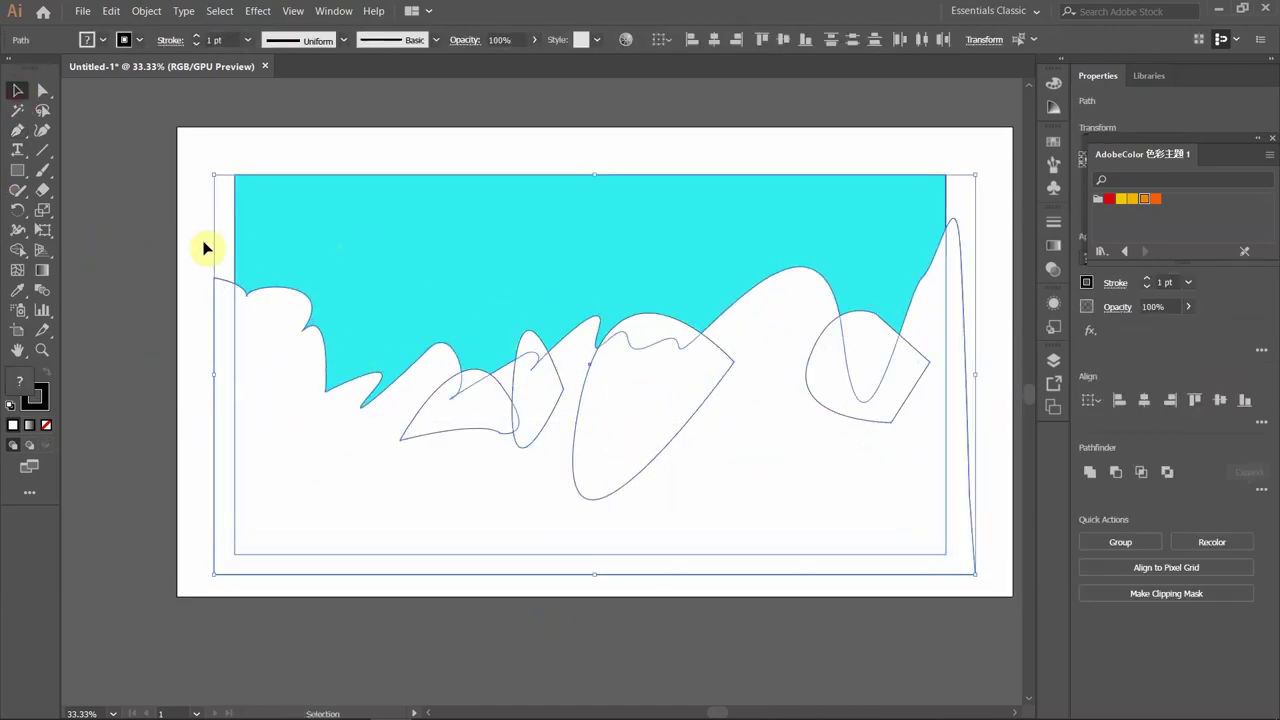
left_click(1090, 471)
left_click(42, 90)
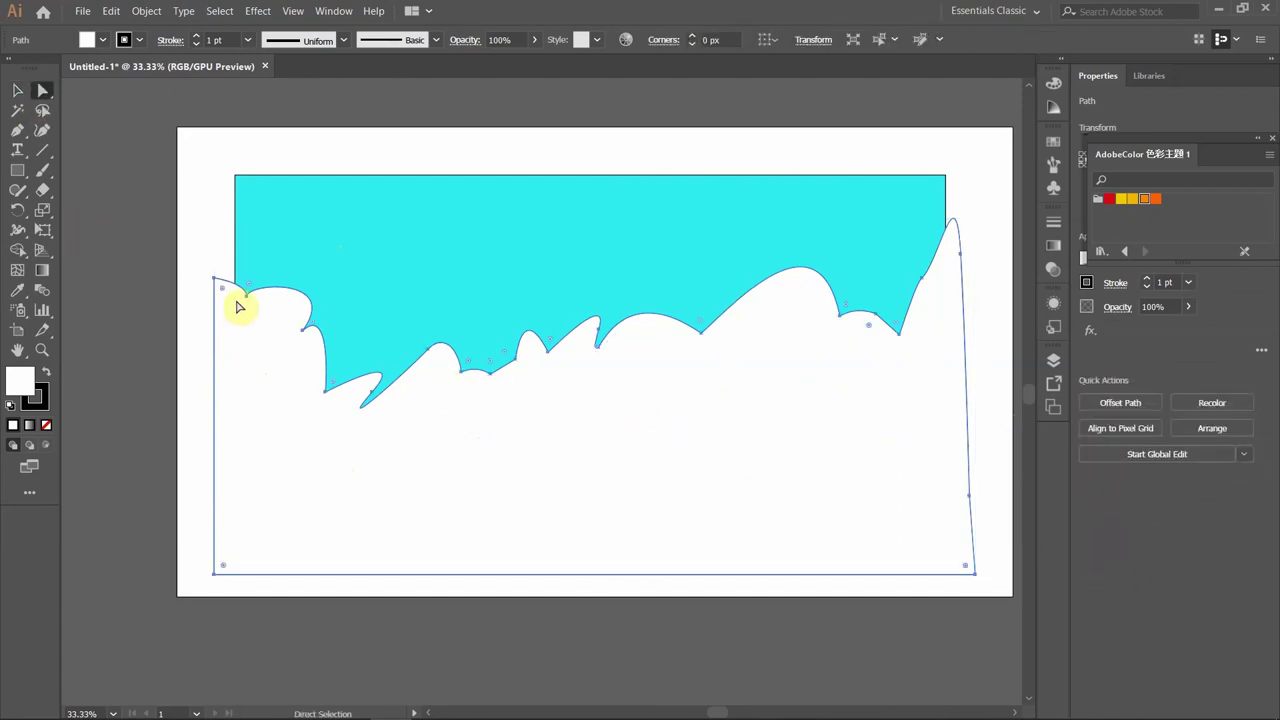
Round the ridge's sharp corners and delete the leftover stray paths from Layer 1.
left_click(248, 352)
left_click(336, 383)
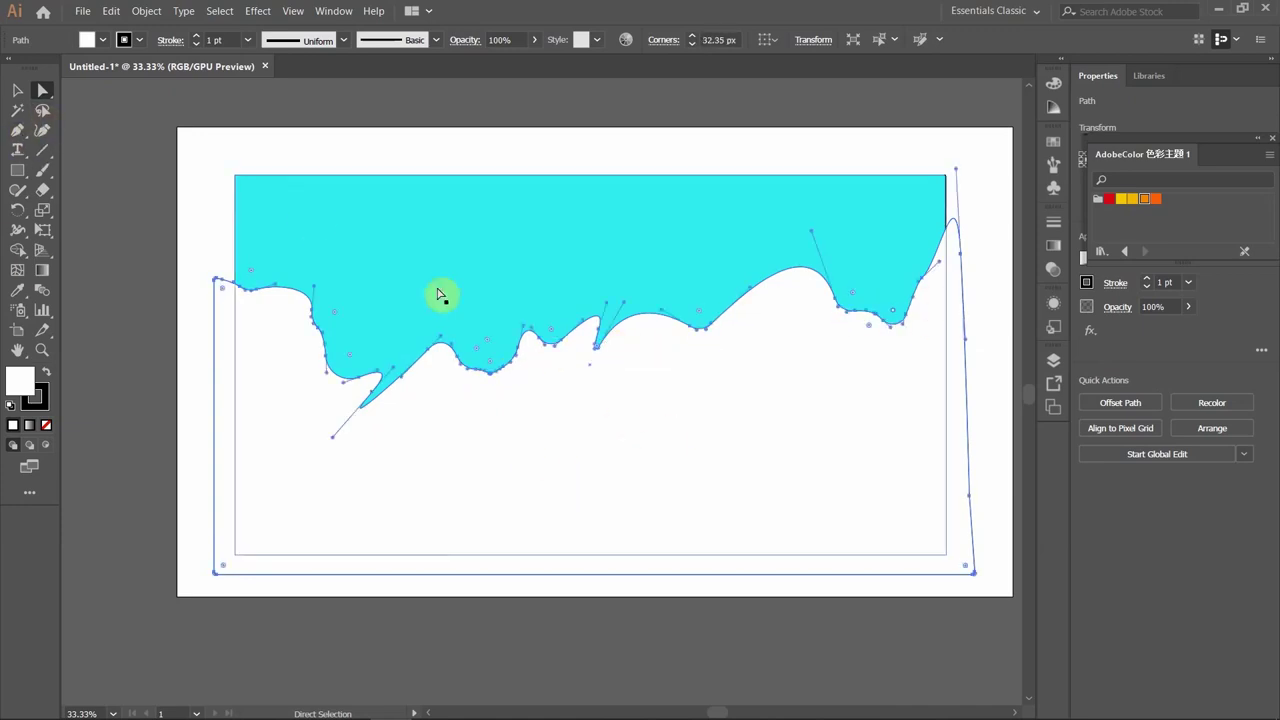
key("F7")
left_click(889, 378)
left_click(950, 484, "shift")
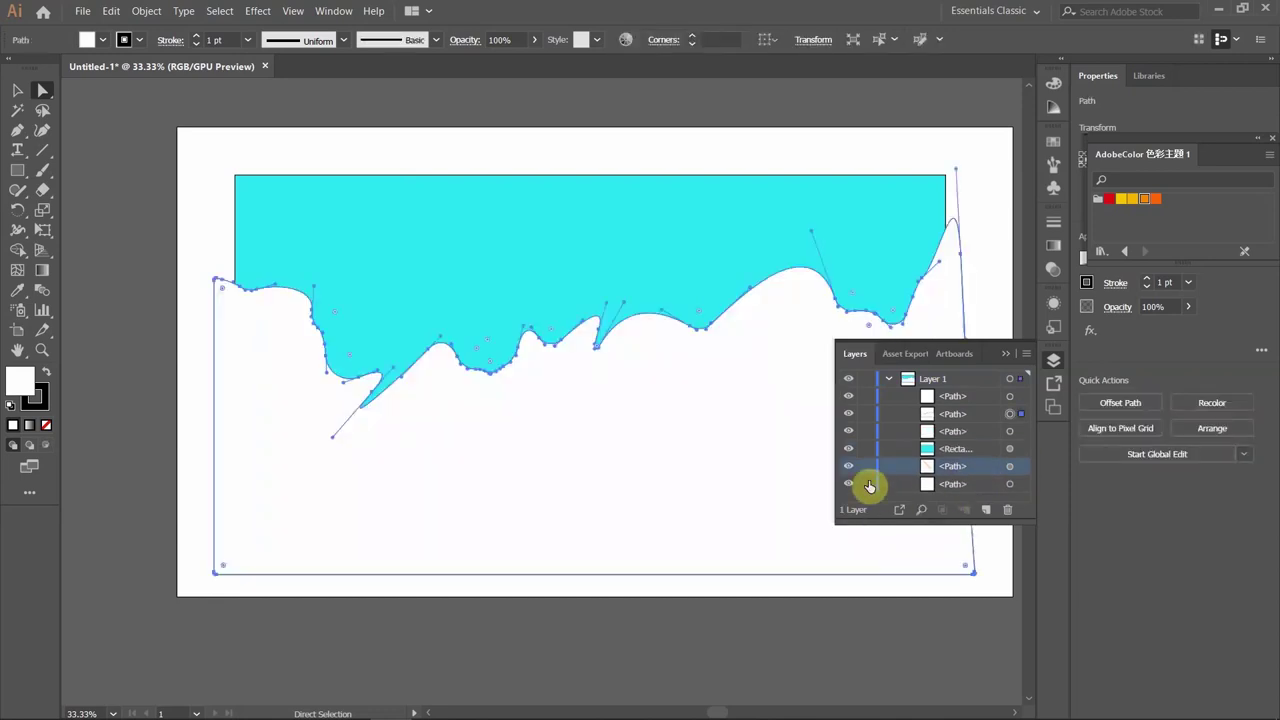
key("Delete")
key("Delete")
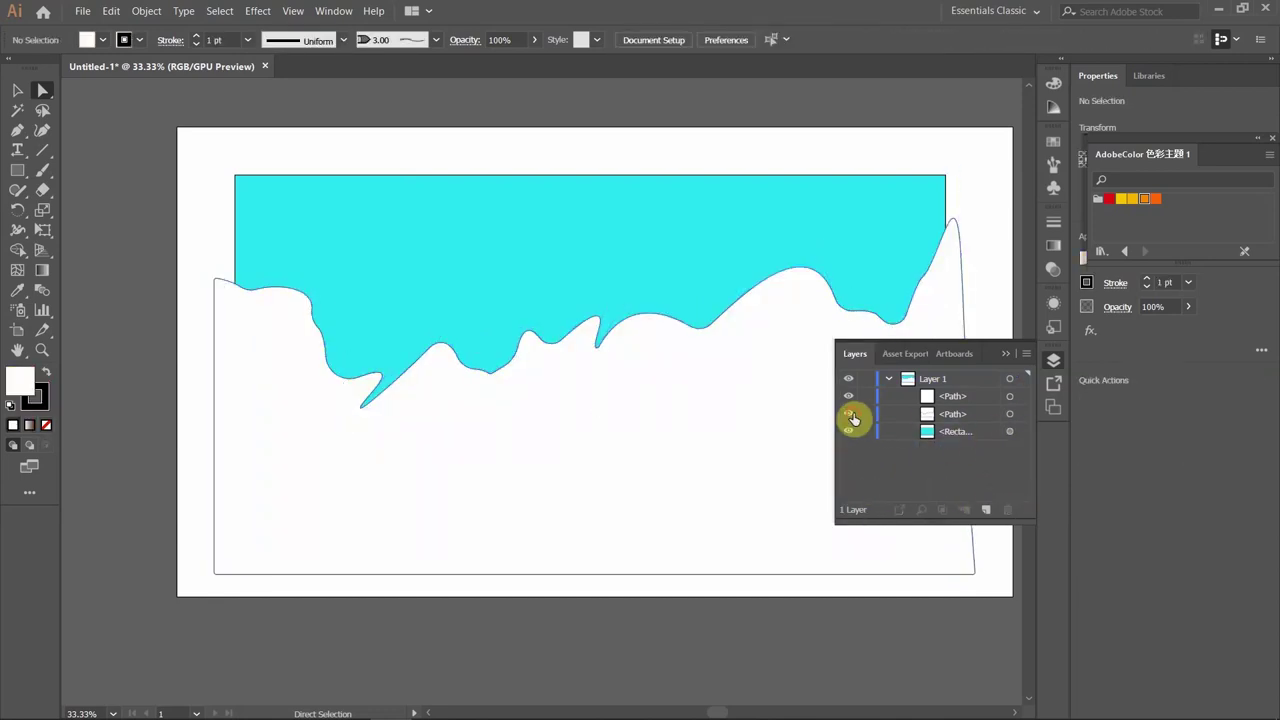
left_click(1013, 402)
left_click(1010, 414, "shift")
key("Delete")
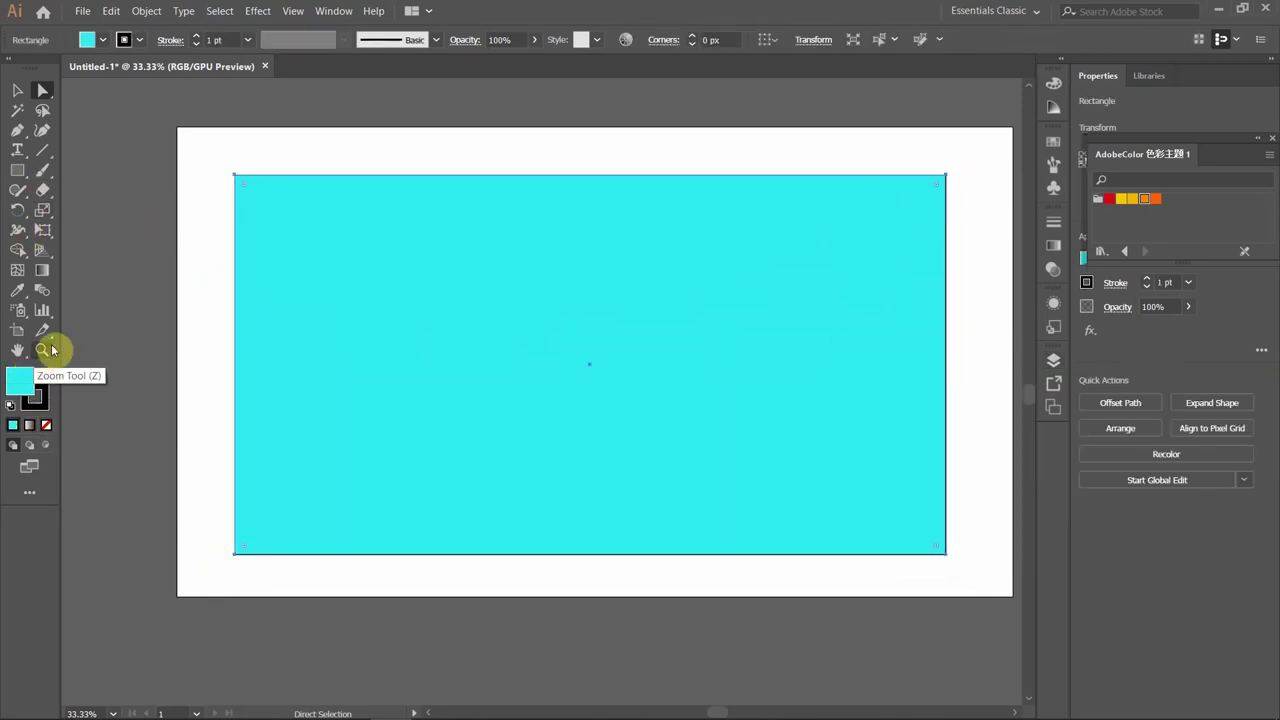
Outline zigzag streaks at the sky's upper right and in the middle.
left_click(17, 130)
left_click_drag(840, 279, 762, 315)
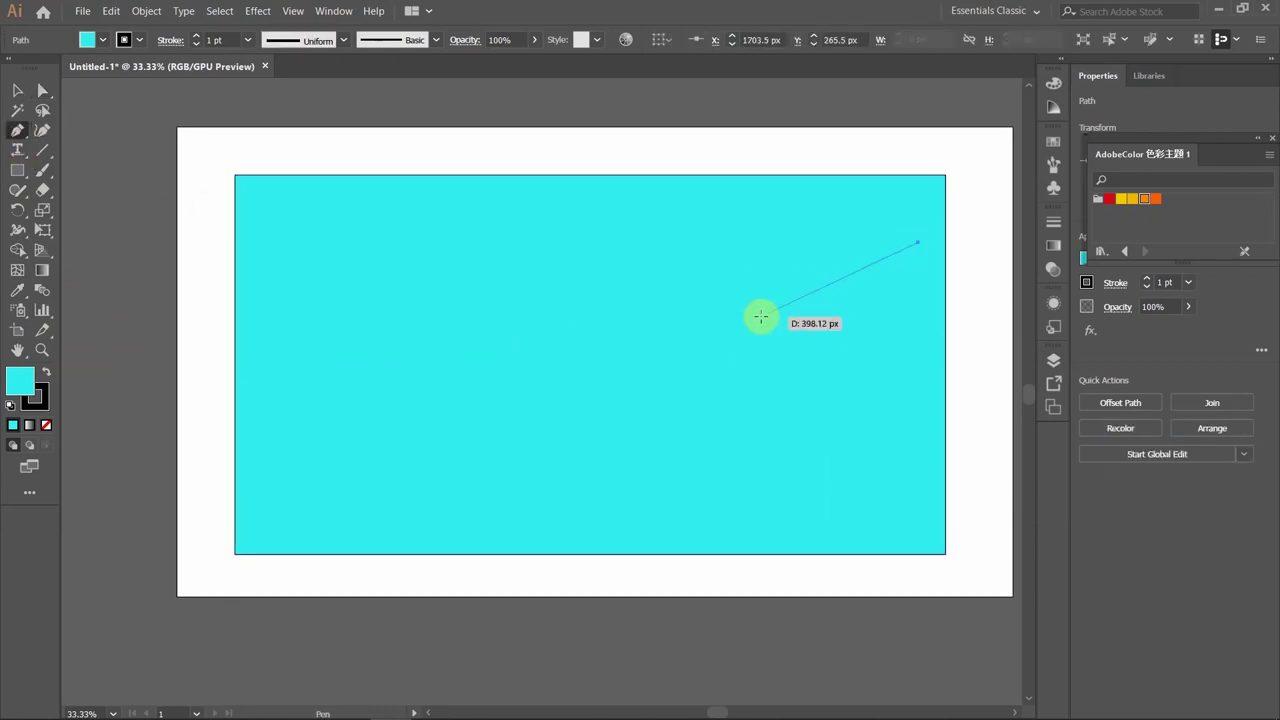
left_click_drag(804, 353, 725, 397)
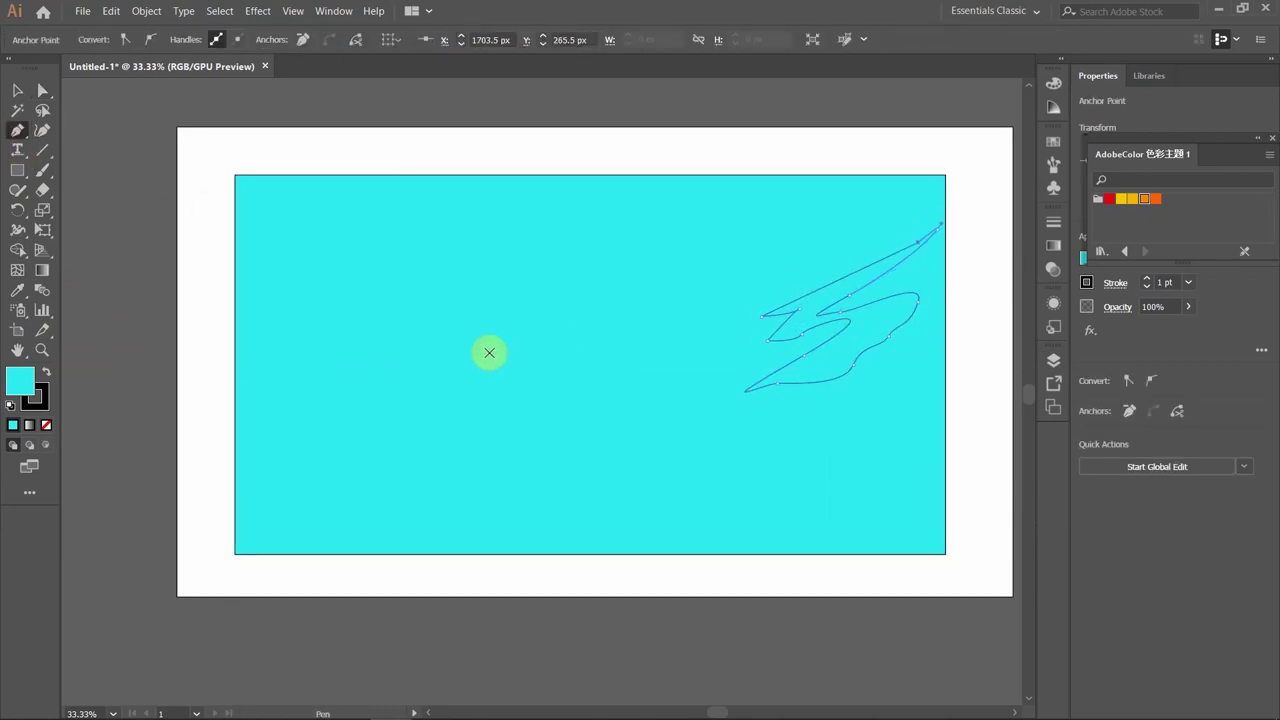
left_click(649, 302)
left_click_drag(470, 332, 402, 304)
left_click_drag(465, 392, 500, 402)
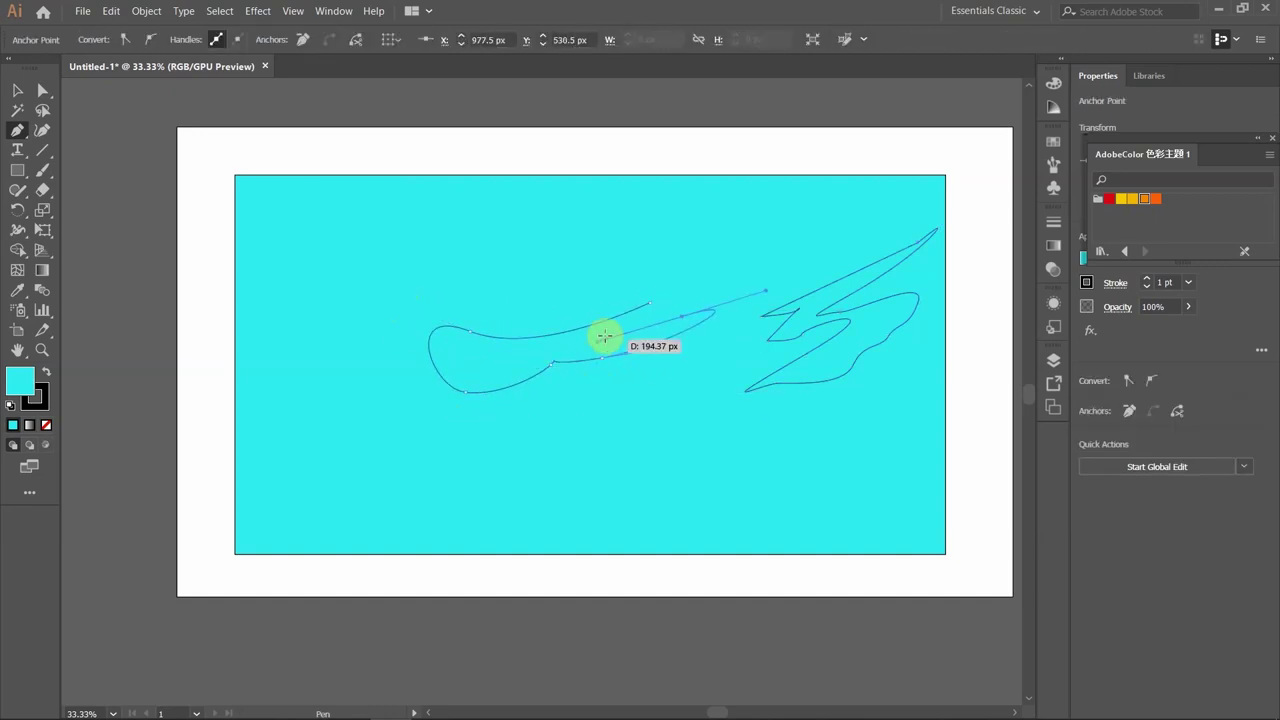
Outline a third jagged streak on the left and pull one of its anchors up.
left_click(249, 210)
left_click_drag(308, 290, 390, 282)
left_click_drag(324, 331, 381, 335)
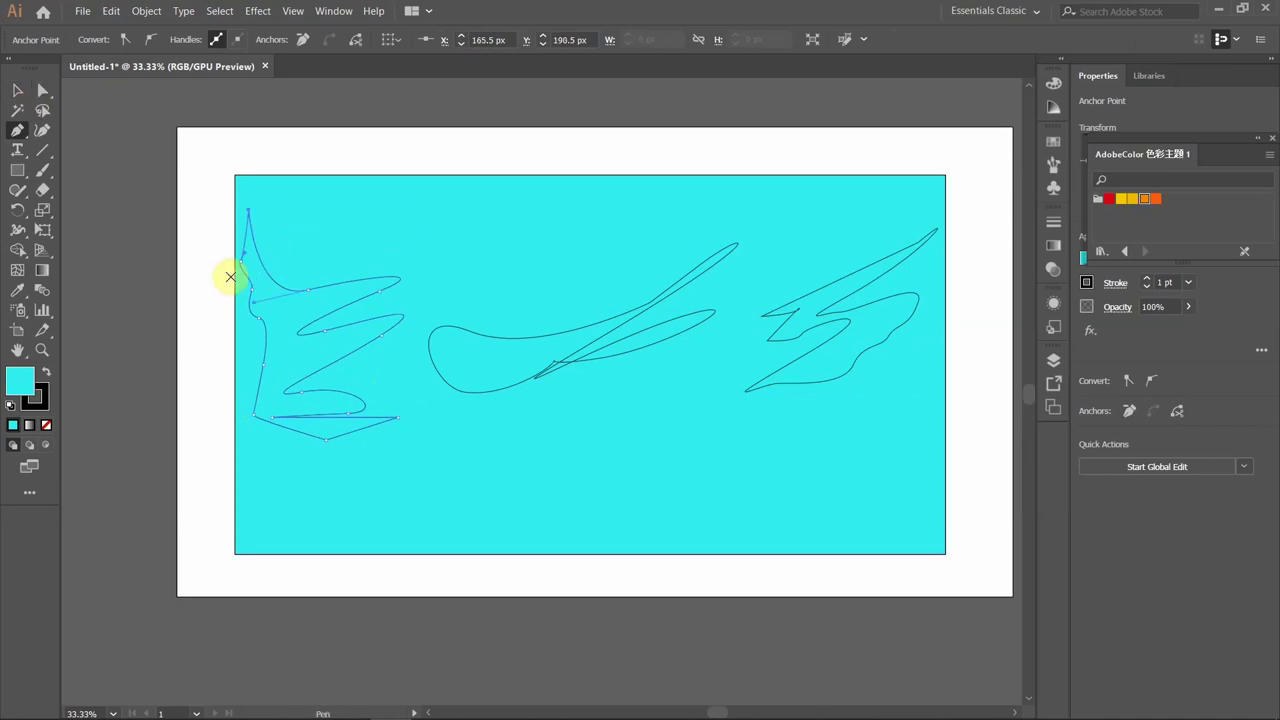
key("a")
mouse_move(366, 414)
left_mouse_down()
mouse_move(455, 293)
mouse_move(371, 294)
mouse_move(437, 314)
mouse_move(380, 346)
mouse_move(441, 490)
mouse_move(251, 209)
mouse_move(406, 283)
left_mouse_up()
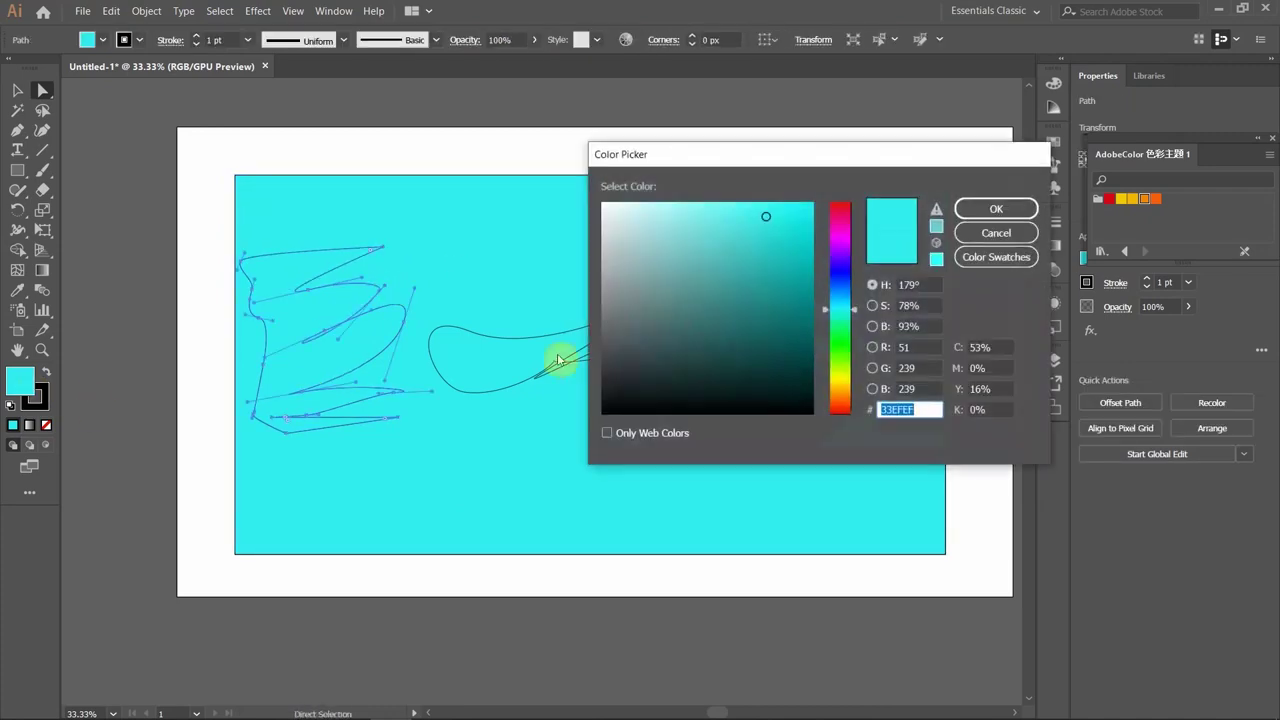
Fill the streaks with the light cyan 33EFEF colour.
key("Return")
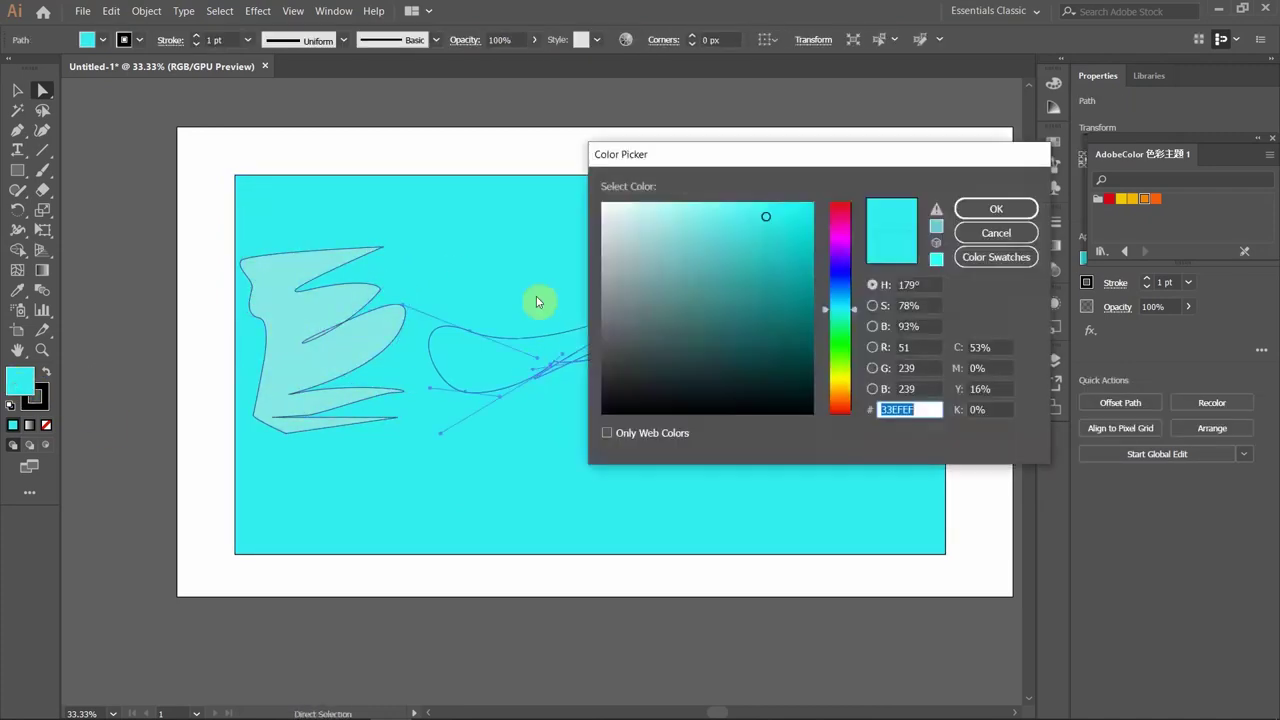
left_click(996, 208)
double_click(20, 380)
left_click(996, 208)
Remove the middle streak's outline by reducing its stroke weight to none.
key("v")
left_click(489, 369)
left_click(196, 44)
left_click(196, 44)
left_click(196, 44)
Resize and rotate the right streak steeply, and narrow and tilt the left streak diagonally.
left_click_drag(748, 229, 632, 293)
left_click_drag(928, 400, 920, 220)
left_click(517, 394)
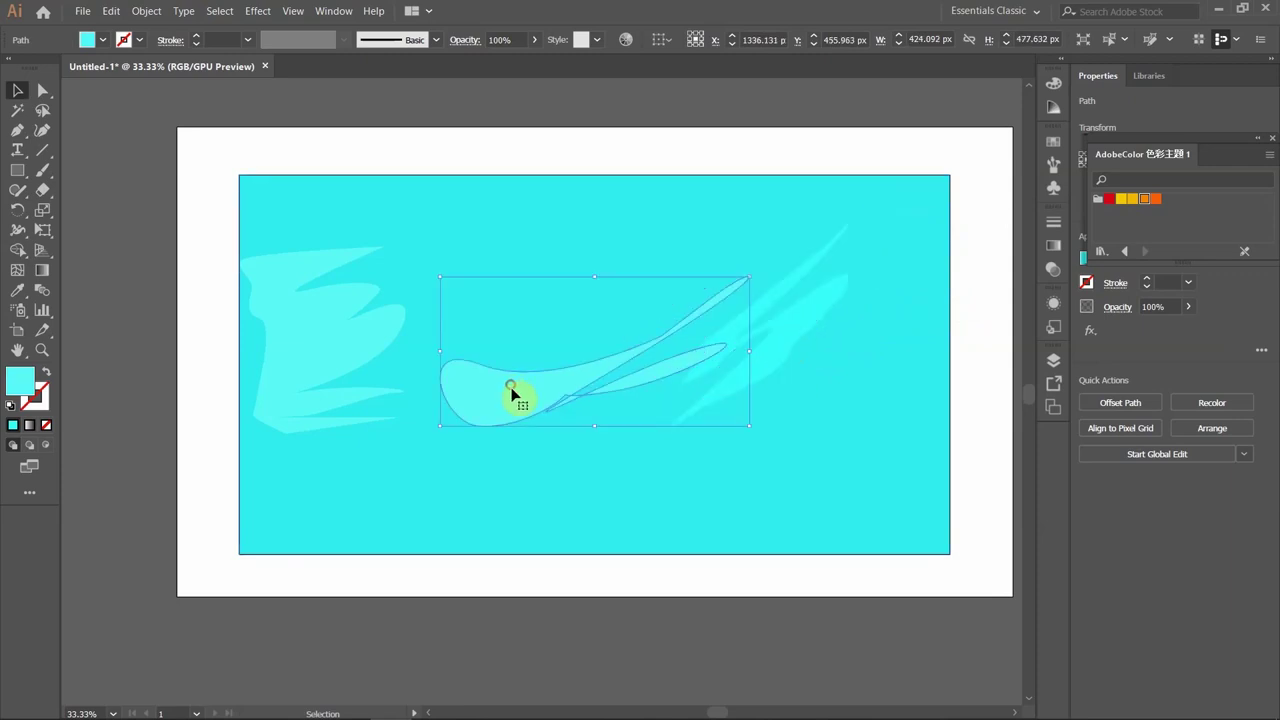
left_click(333, 430)
mouse_move(333, 430)
left_mouse_down()
mouse_move(234, 523)
mouse_move(286, 457)
mouse_move(286, 423)
left_mouse_up()
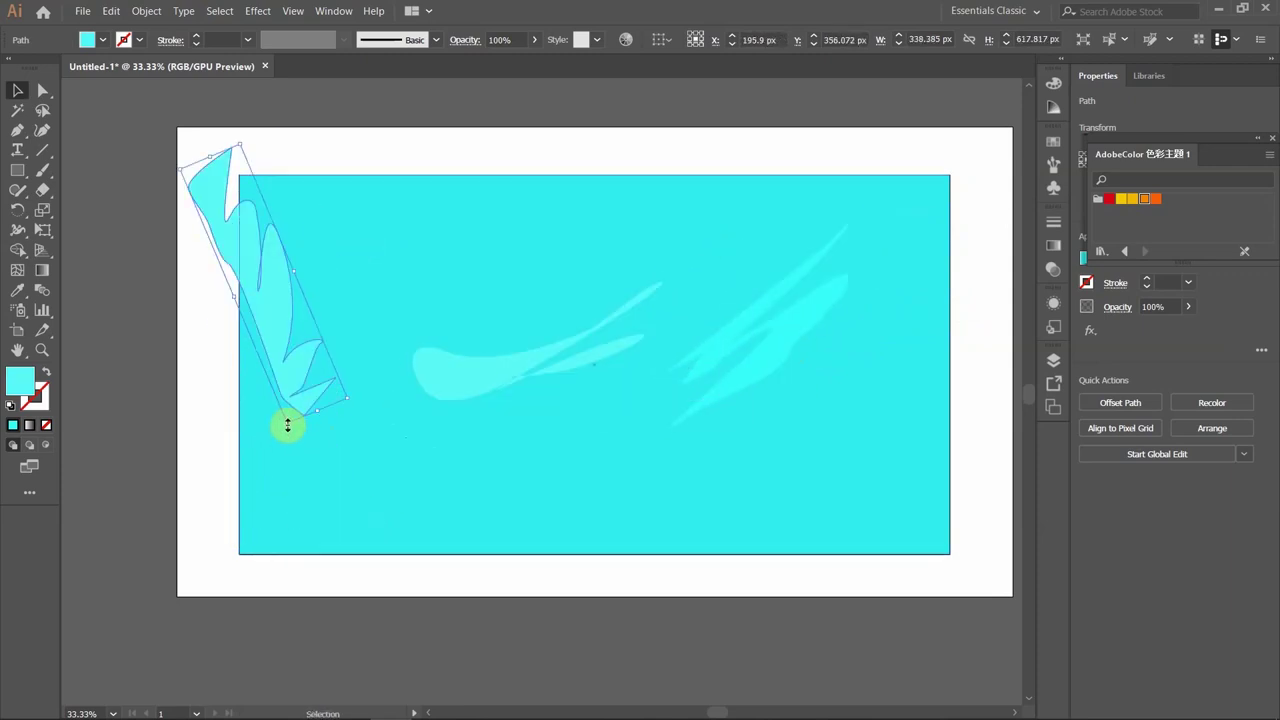
Reposition the left and middle streaks, then select all three streaks.
key("a")
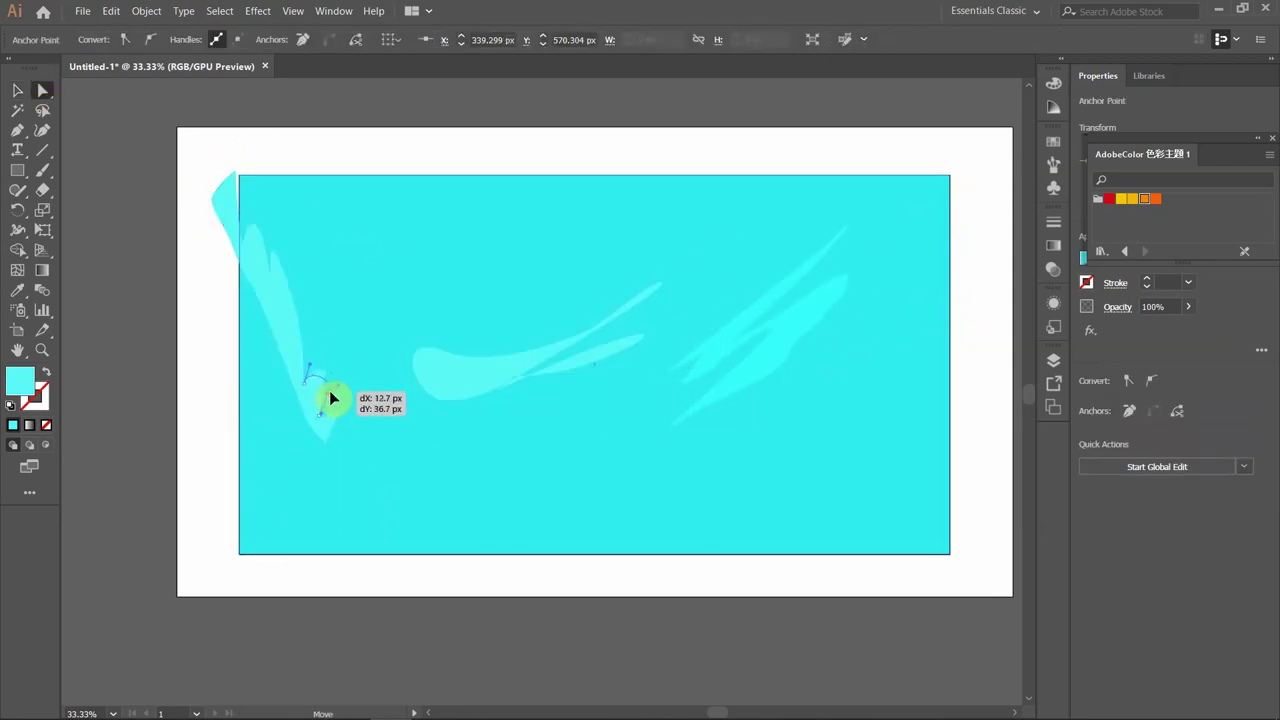
left_click_drag(325, 383, 354, 346)
left_click_drag(764, 483, 870, 483)
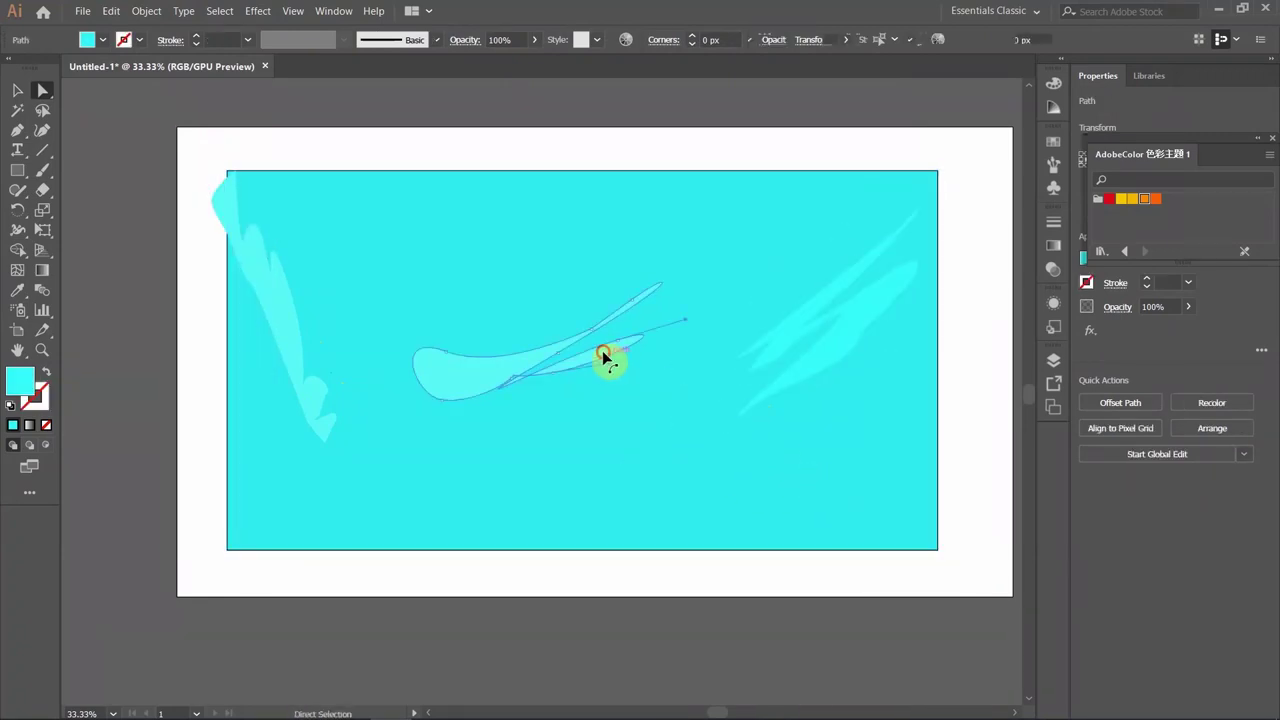
left_click_drag(520, 360, 609, 357)
left_click_drag(320, 420, 394, 380)
key("v")
left_click(812, 372)
left_click(560, 360, "shift")
left_click(363, 340, "shift")
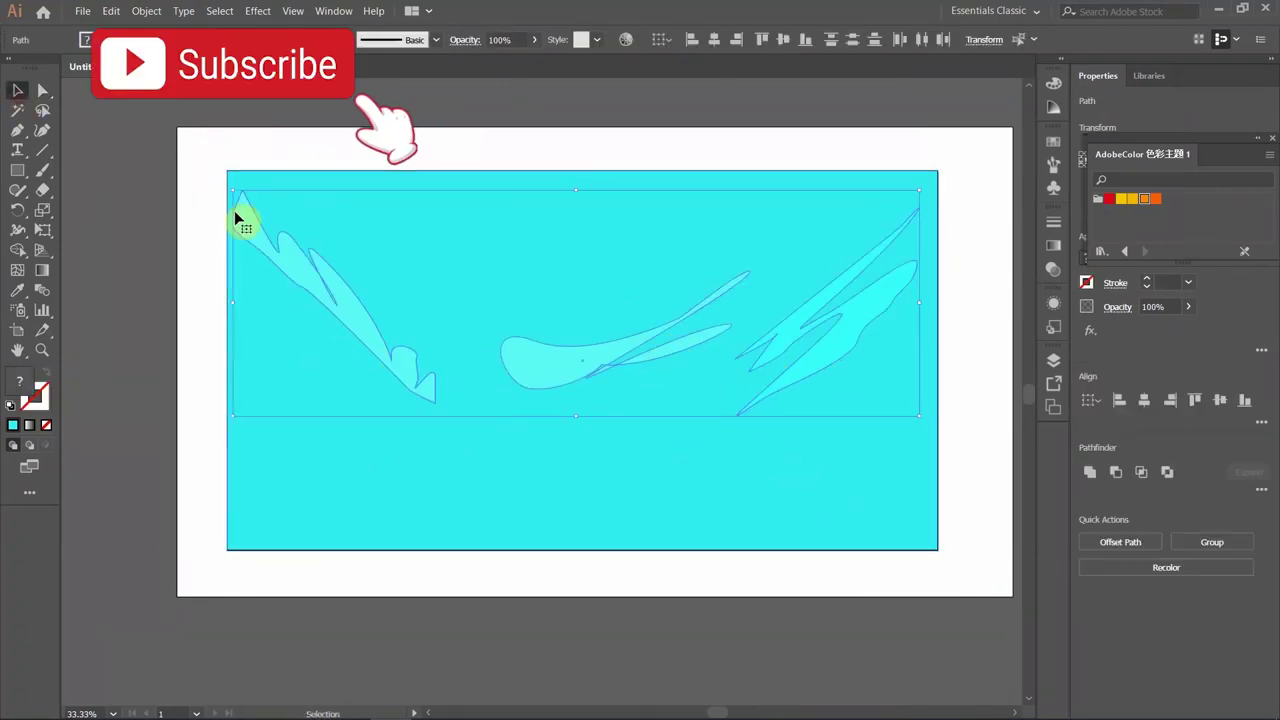
Apply a 12 px Feather effect to the three streaks.
left_click(258, 11)
left_click(465, 240)
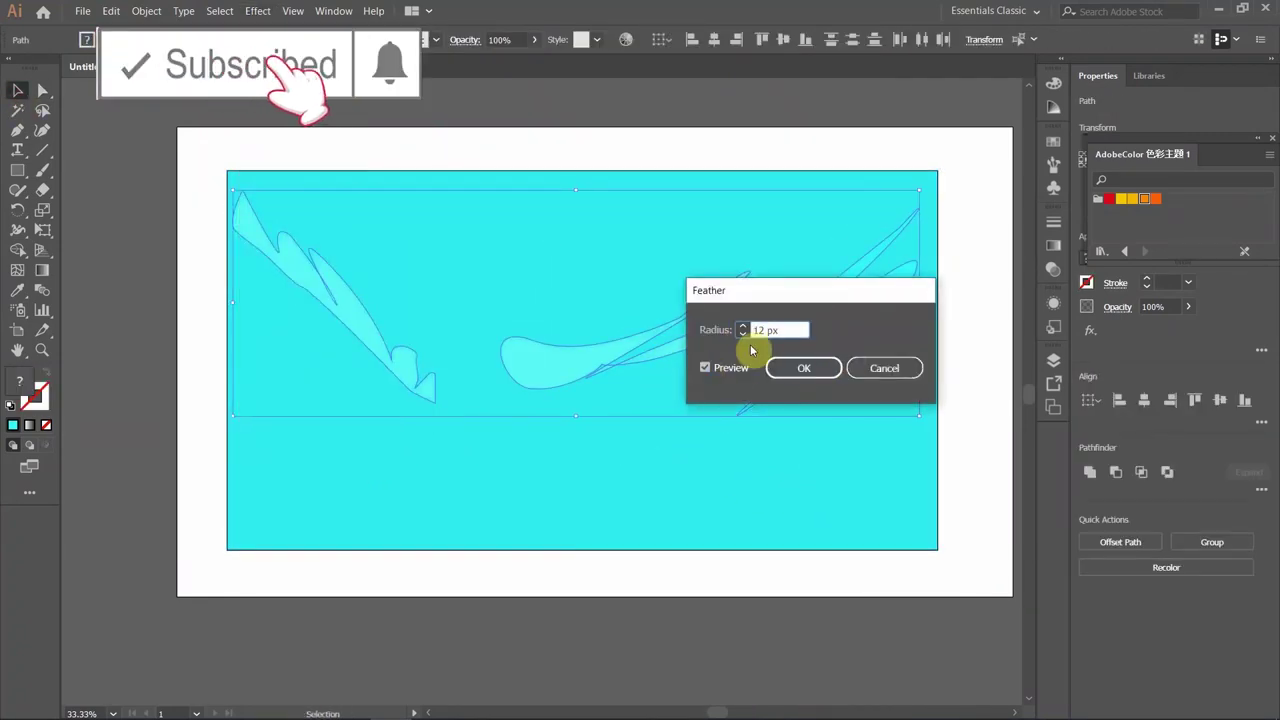
left_click(803, 368)
left_click(558, 371)
left_click(595, 433)
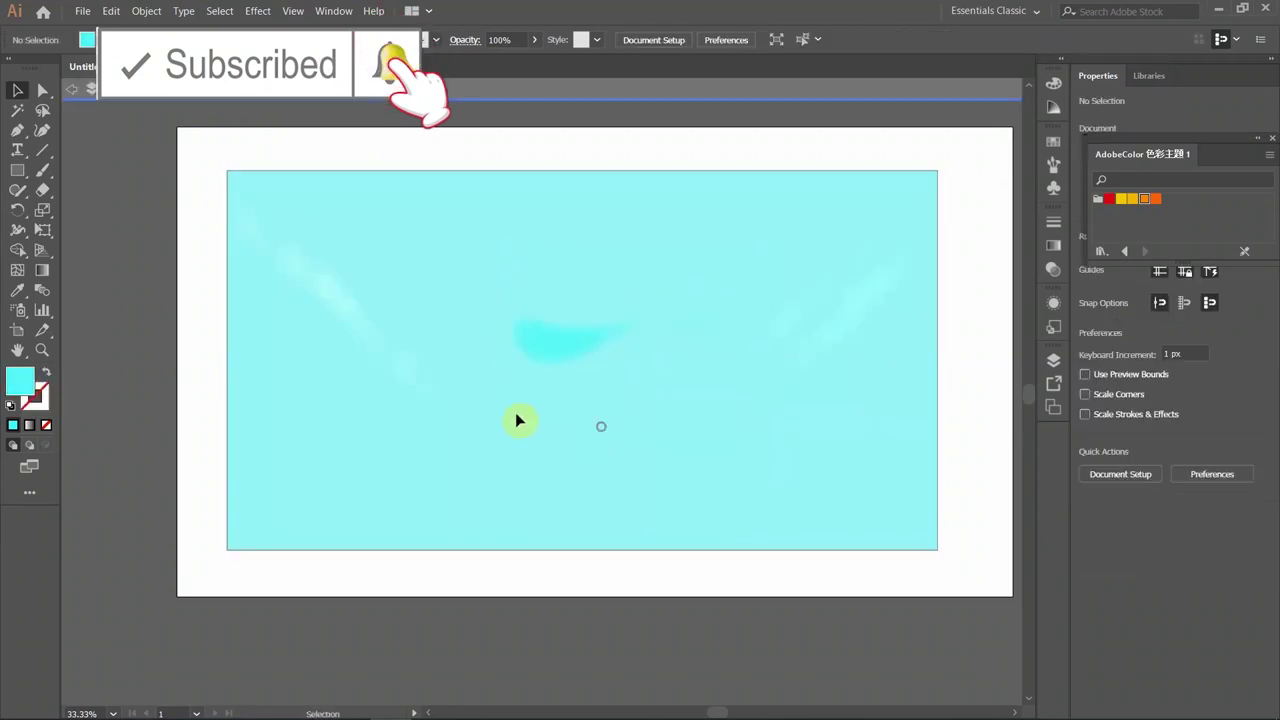
Show the hidden snowy ridge and send the streaks backward behind it, moving one top-left.
left_click(1053, 359)
left_click(849, 466)
right_click(817, 352)
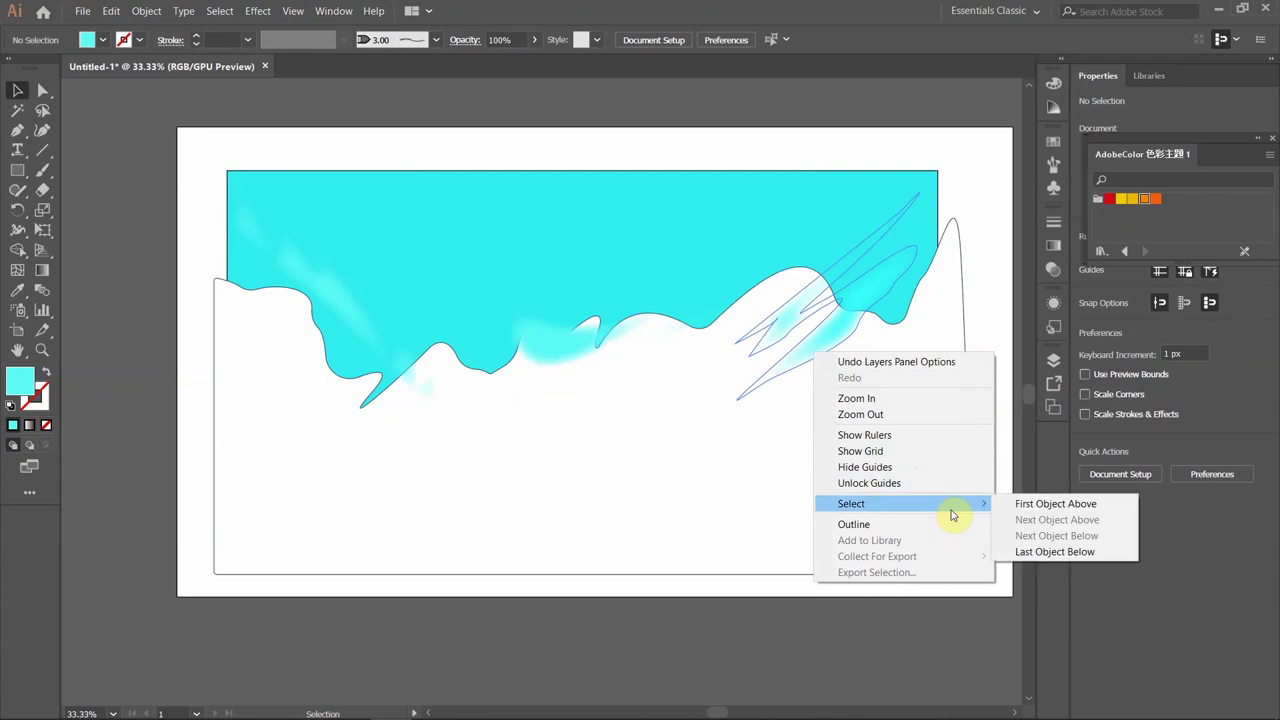
right_click(866, 288)
left_click(1057, 569)
right_click(582, 347)
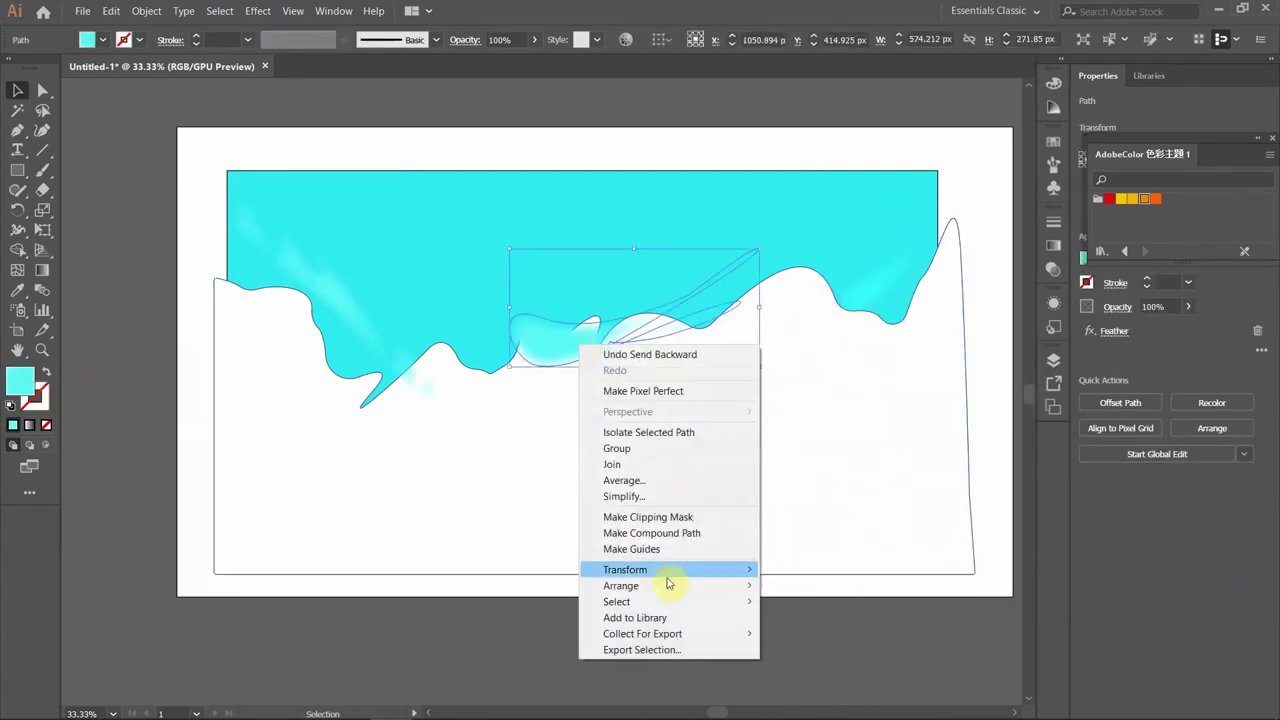
left_click(857, 614)
right_click(400, 366)
mouse_move(553, 331)
left_mouse_down()
mouse_move(533, 288)
mouse_move(185, 180)
left_mouse_up()
Move the snowy ridge up and feather it by 16 px, then deselect.
left_click_drag(571, 443, 575, 412)
left_click(258, 10)
left_click(470, 232)
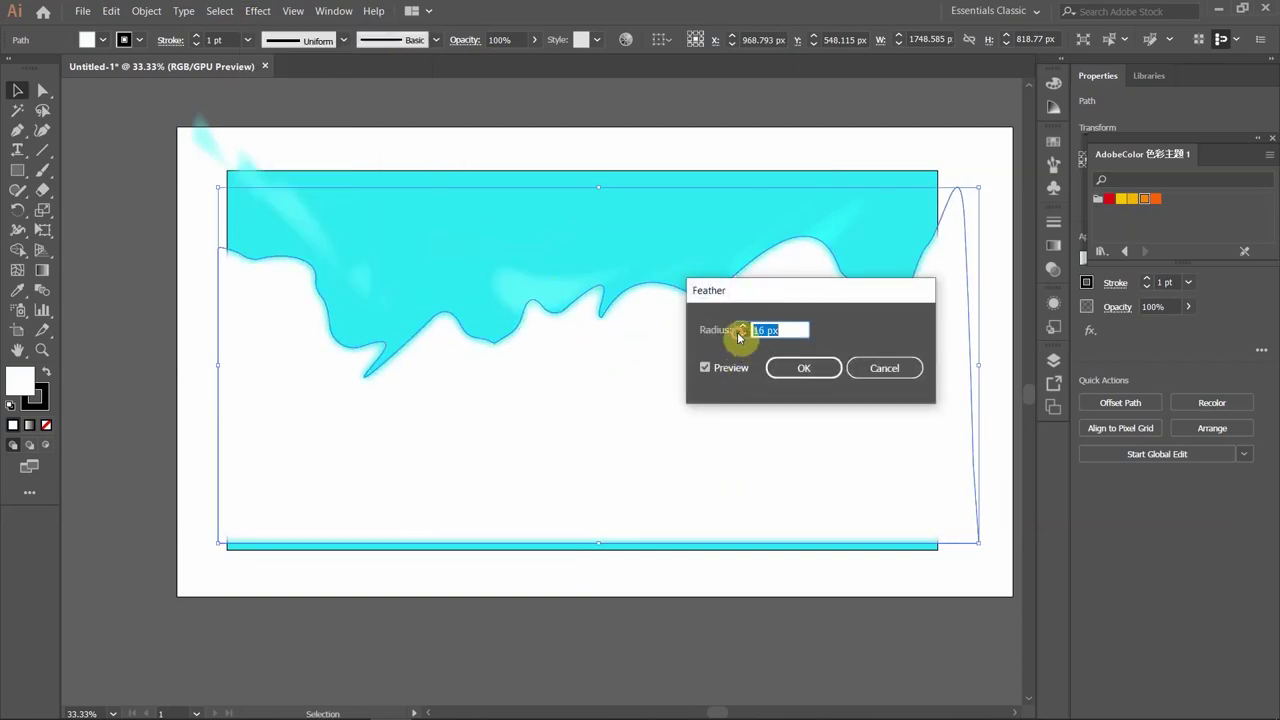
left_click(803, 368)
key("ctrl+shift+a")
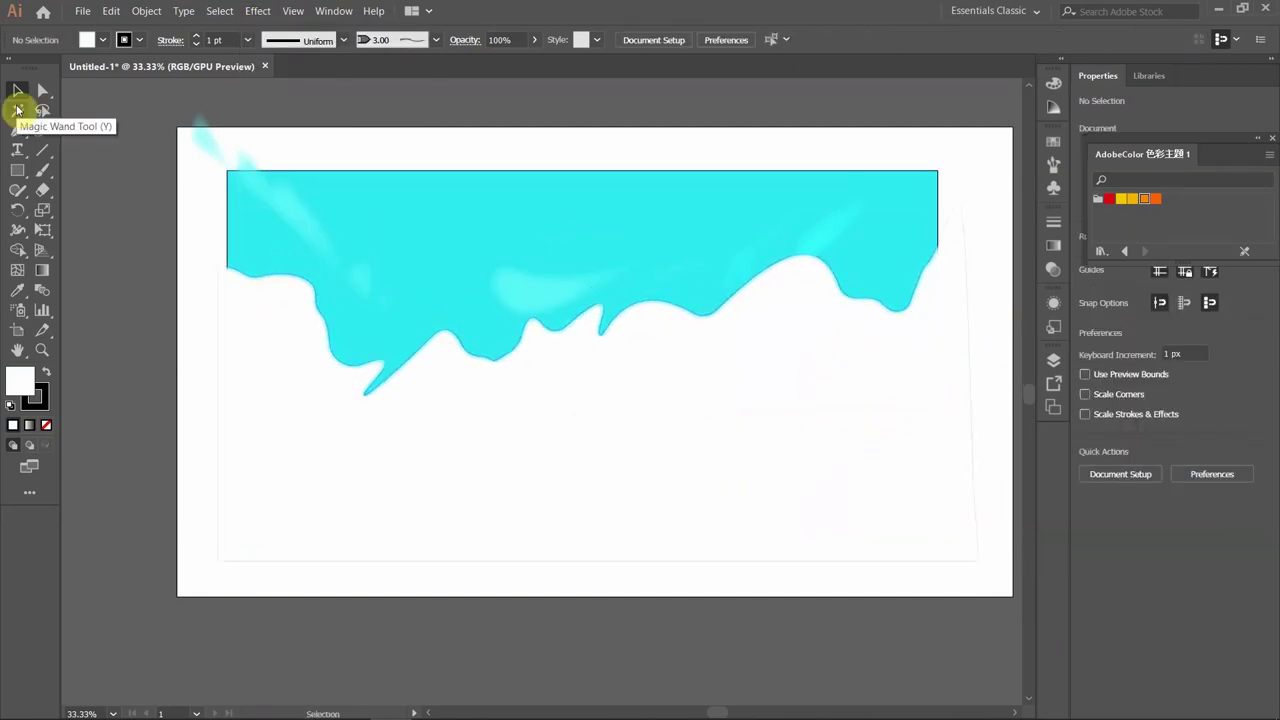
left_click(18, 110)
left_click(614, 420)
Draw the first light-cyan shadow shape on the snowy ridge with the Pen tool.
key("ctrl+shift+a")
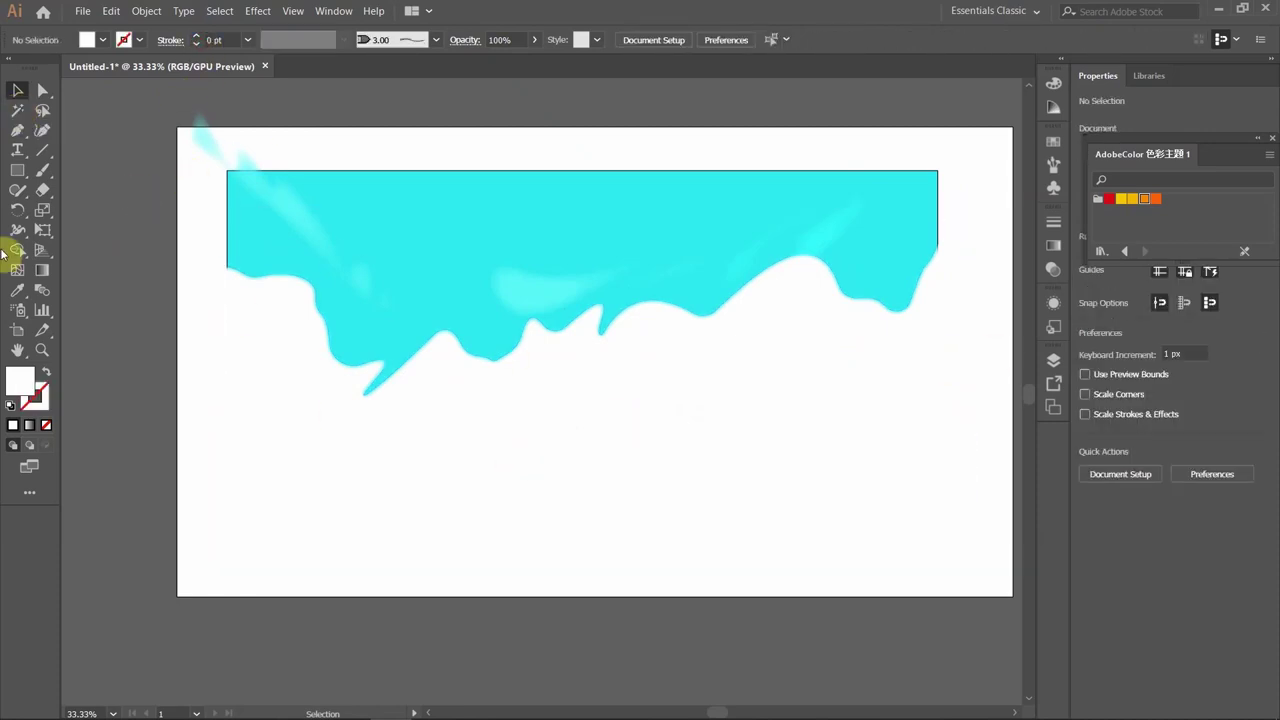
left_click(17, 130)
left_click_drag(281, 394, 262, 391)
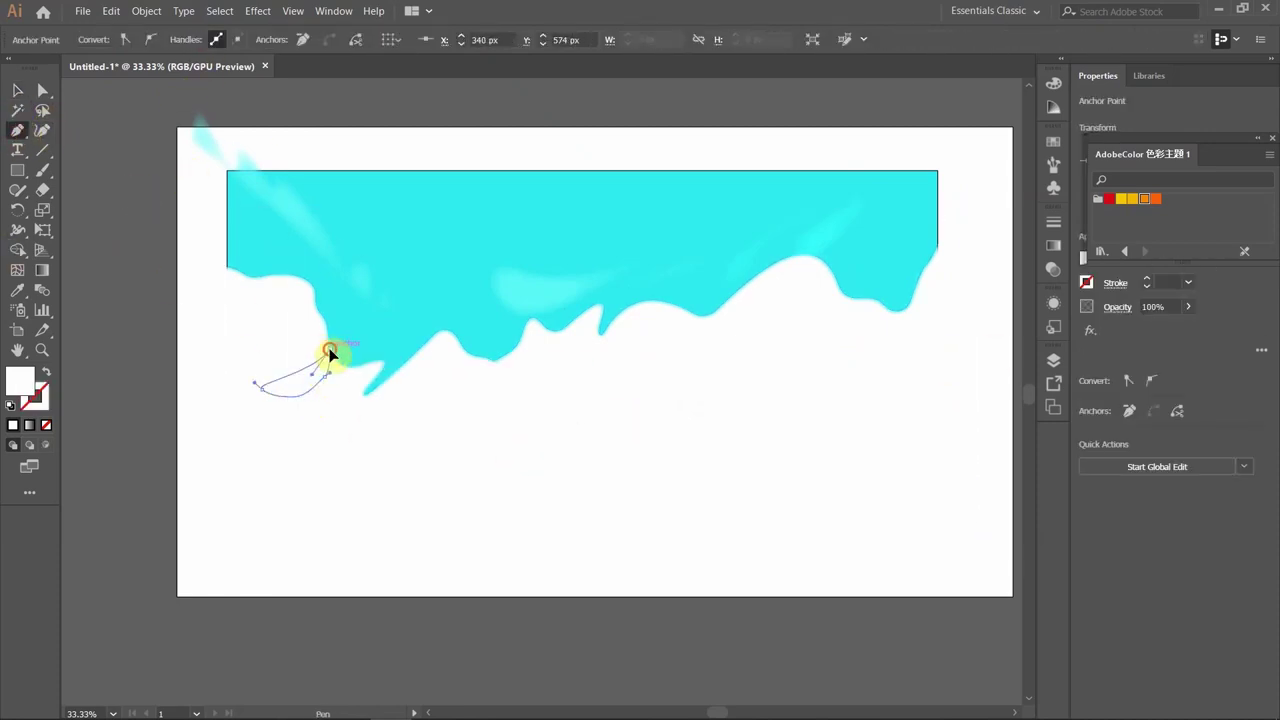
double_click(20, 381)
left_click(997, 211)
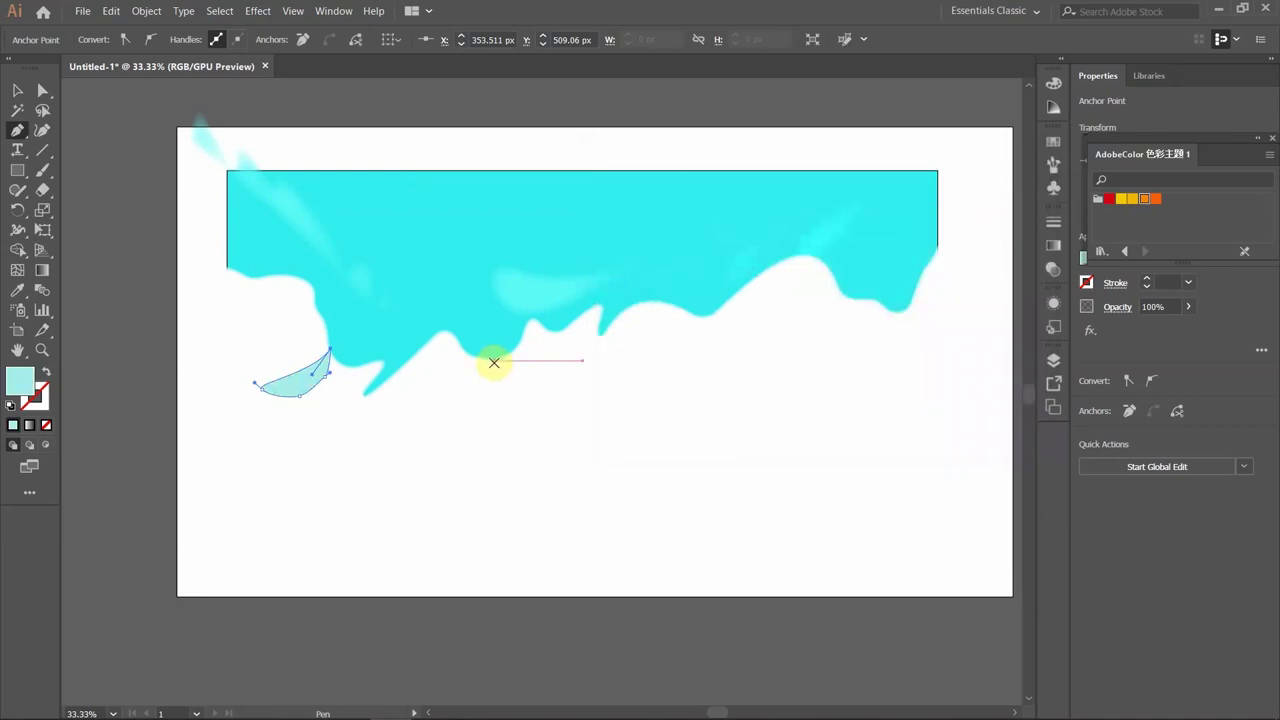
left_click(465, 407)
left_click_drag(510, 405, 528, 383)
left_click(620, 365)
Draw more light-cyan shadow shapes around the centre peak.
left_click(660, 352)
left_click(688, 345)
left_click(683, 370)
left_click(702, 380)
mouse_move(621, 398)
left_mouse_down()
mouse_move(597, 400)
mouse_move(850, 337)
left_mouse_up()
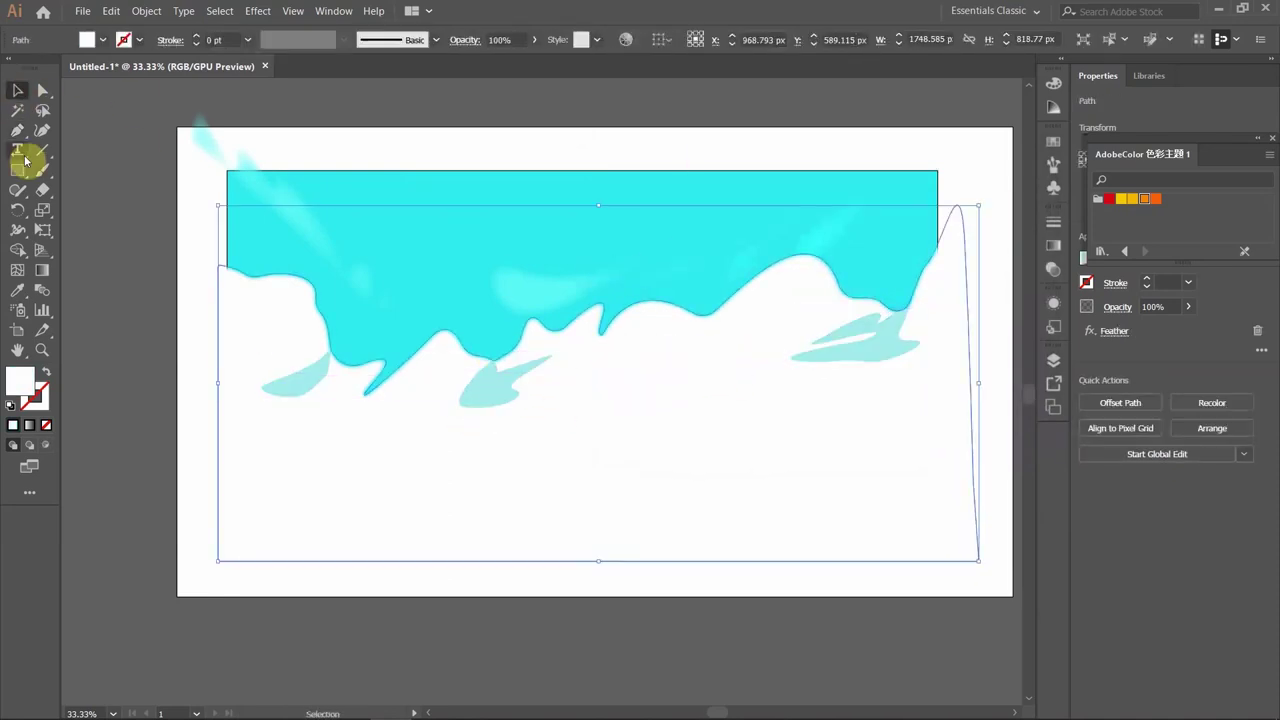
left_click(666, 333)
left_click(650, 346)
left_click(627, 366)
left_click(697, 348)
left_click(713, 340)
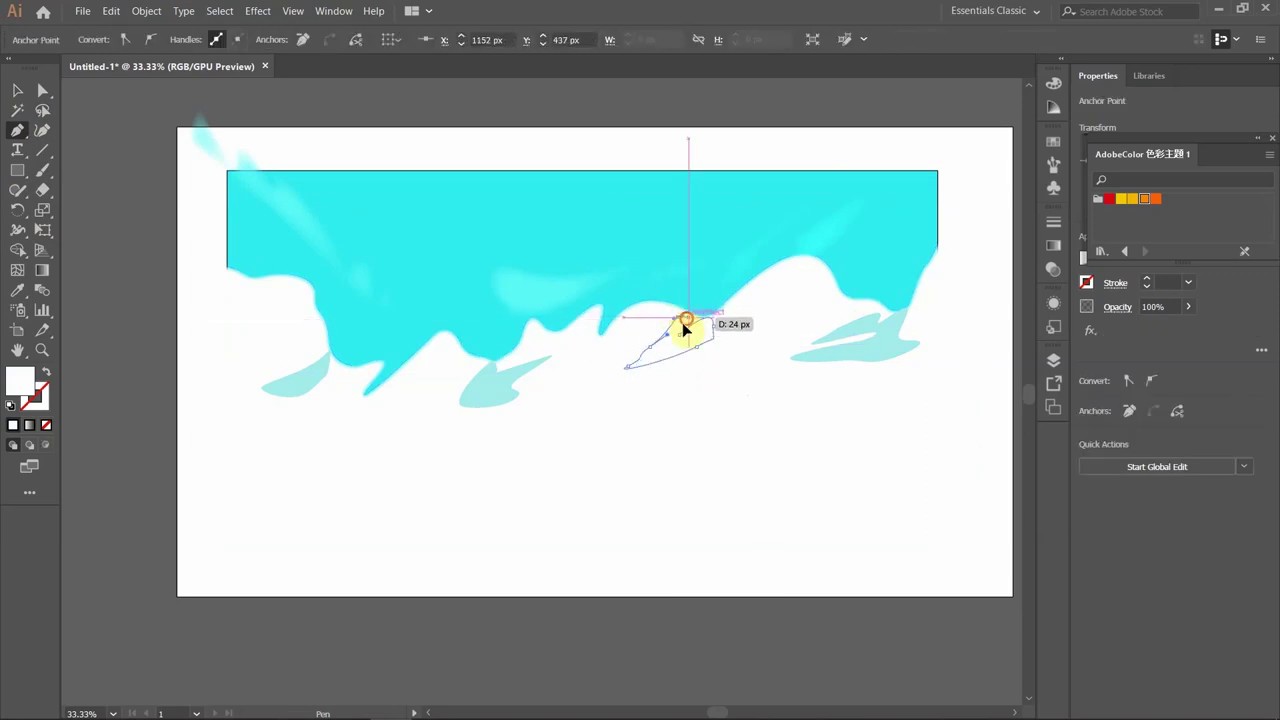
Alt-drag a copy of the shadow to the left and add another small shadow.
left_click(17, 90)
left_click(20, 380)
mouse_move(658, 350)
left_mouse_down()
mouse_move(423, 408)
mouse_move(451, 403)
left_mouse_up()
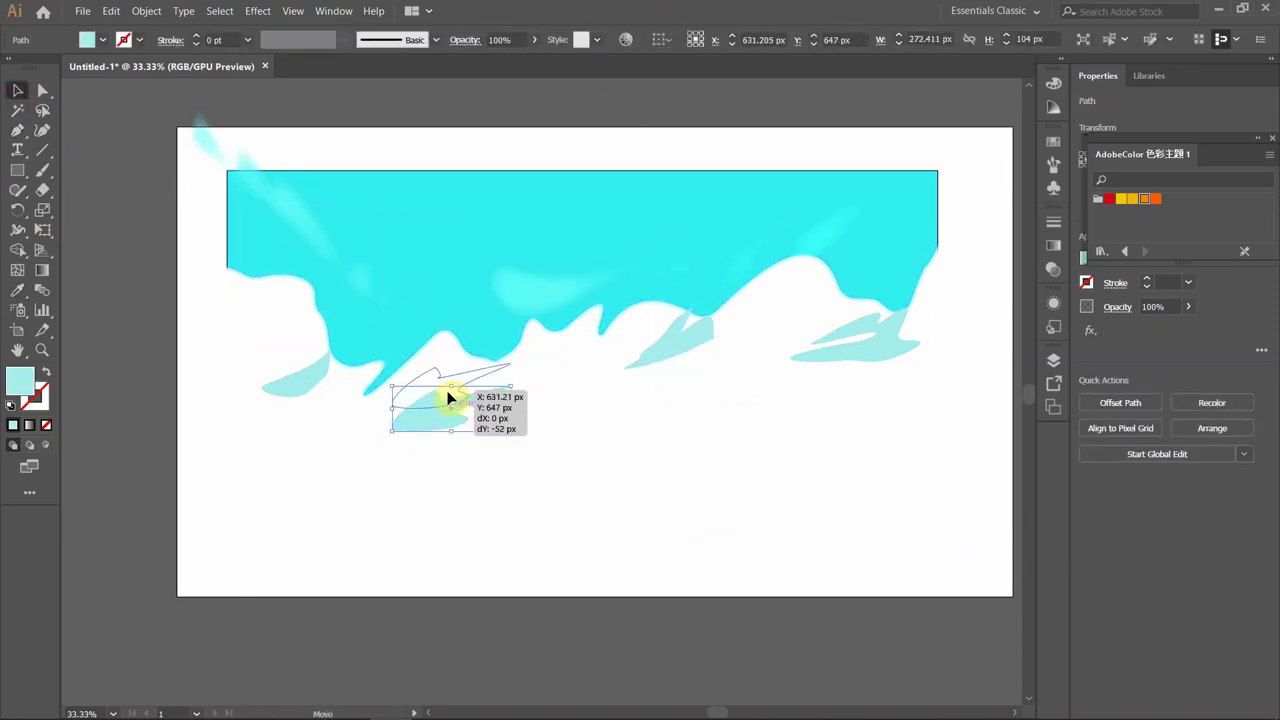
left_click(577, 398)
key("p")
left_click_drag(613, 340, 538, 383)
left_click(22, 292)
Apply Effect > Stylize > Feather to all the shadow shapes.
left_click_drag(287, 392, 720, 349)
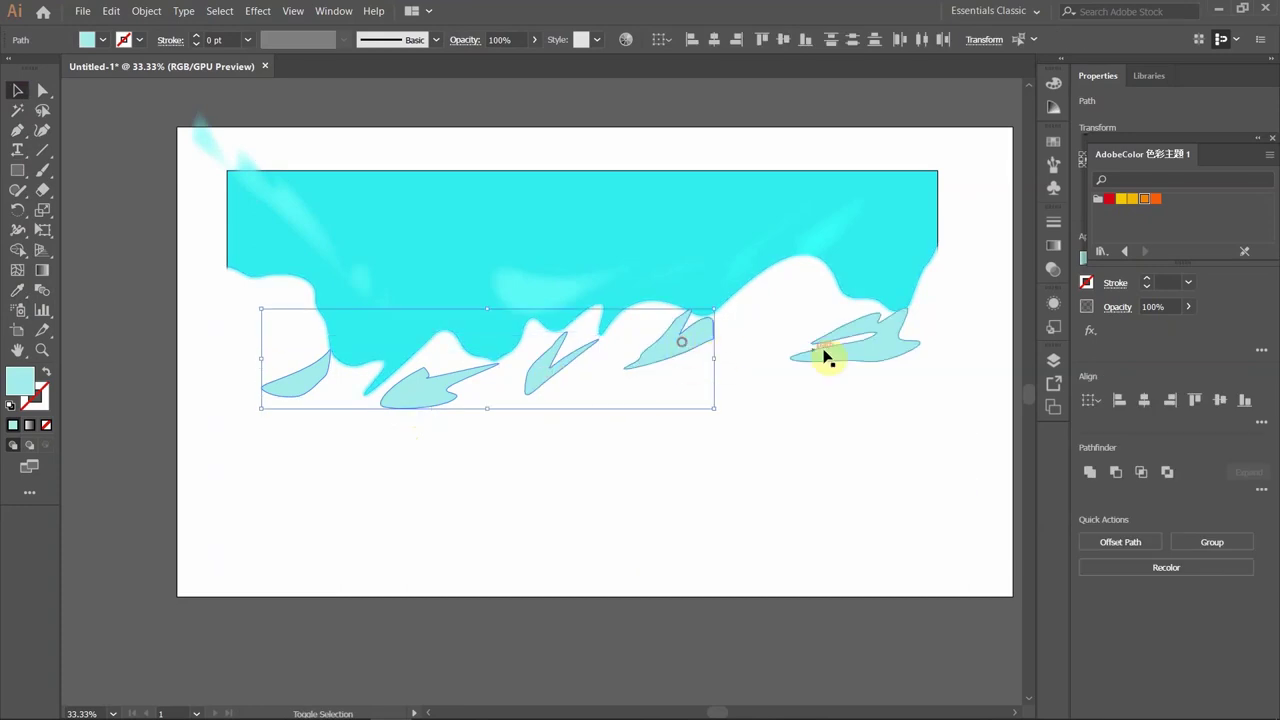
left_click(850, 340, "shift")
left_click(258, 10)
left_click(456, 241)
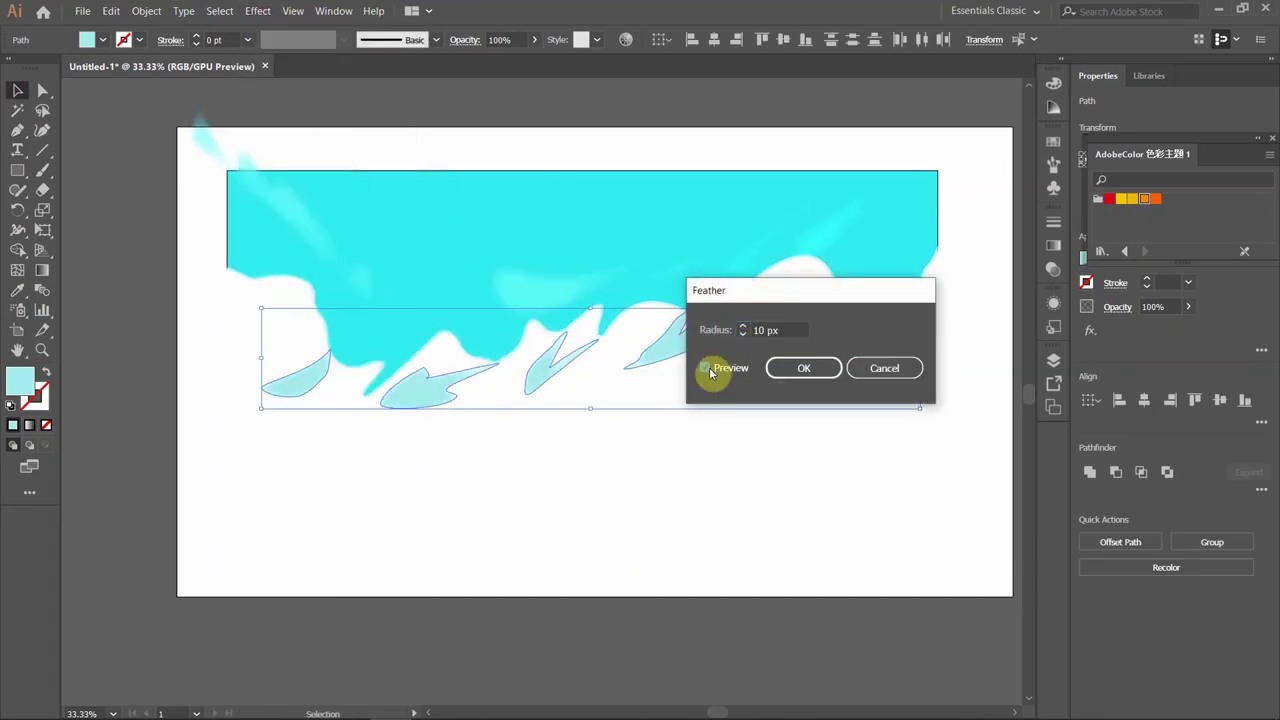
key("Return")
left_click(506, 429)
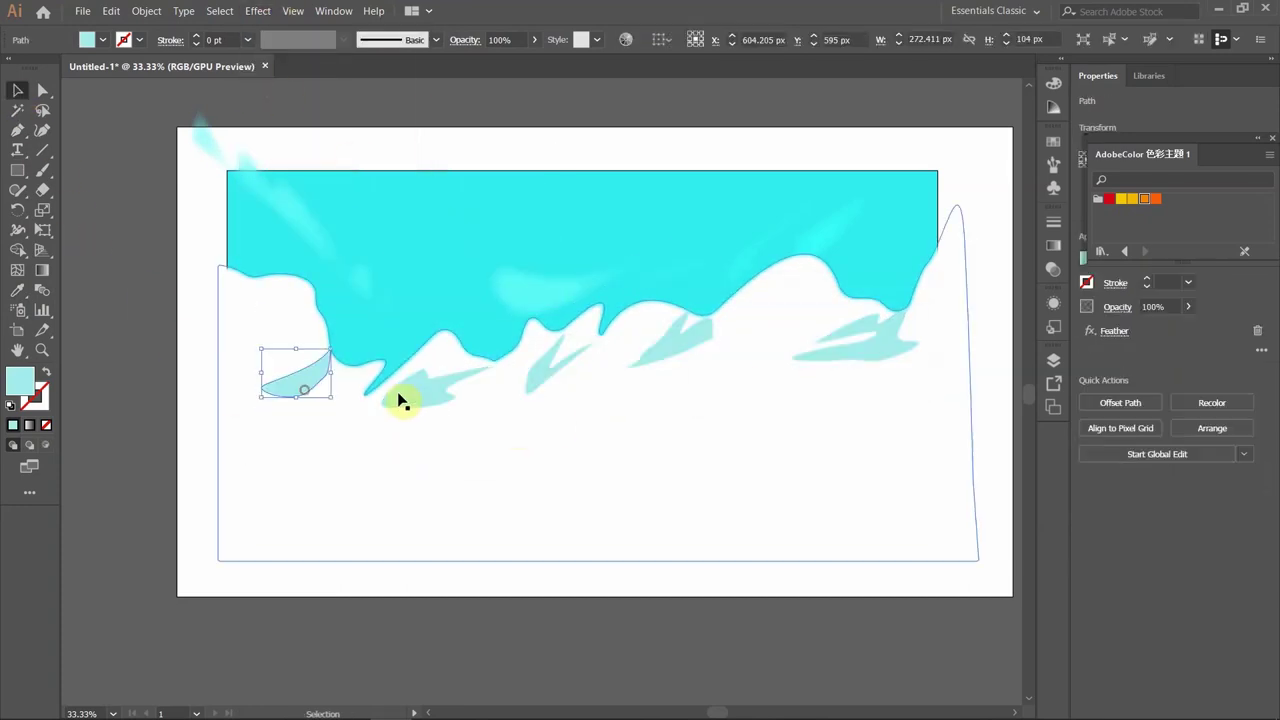
left_click_drag(300, 386, 720, 349)
left_click(866, 355, "shift")
key("ctrl+alt+shift+e")
key("Return")
left_click(594, 323)
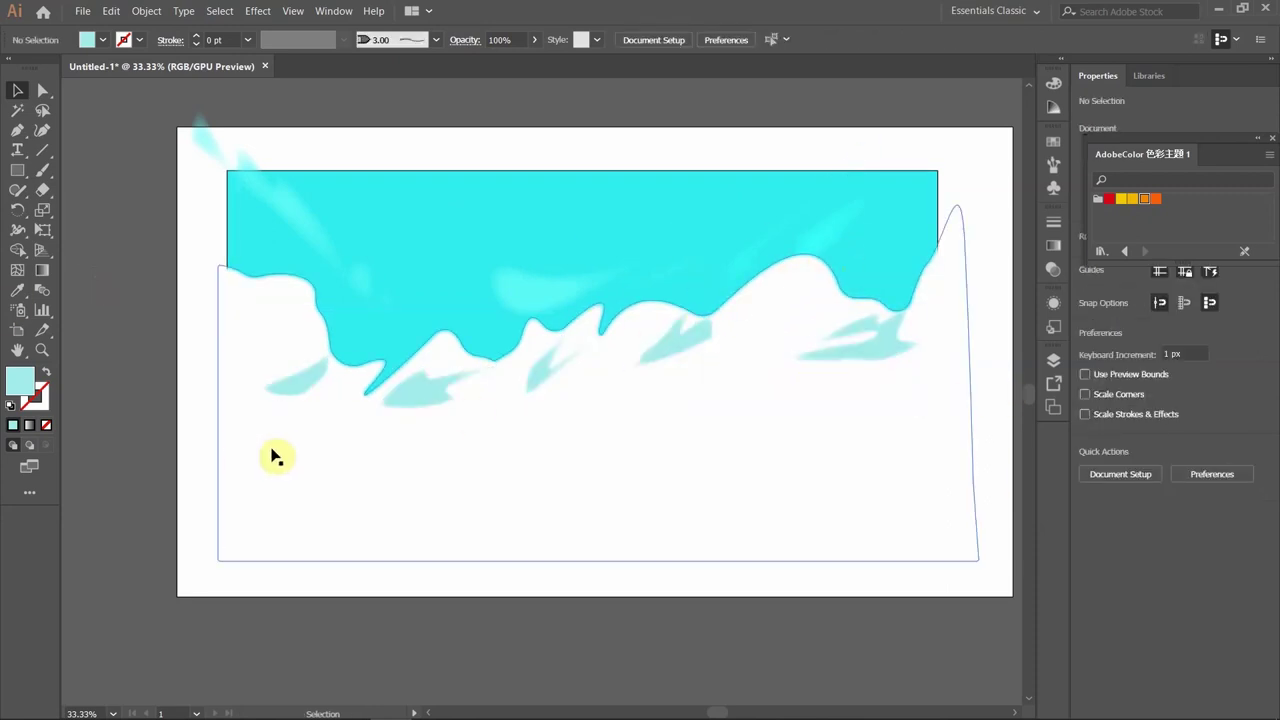
Lower the snowy ridge's opacity to 95%.
left_click(237, 457)
left_click(1188, 306)
left_click_drag(1157, 331, 1180, 330)
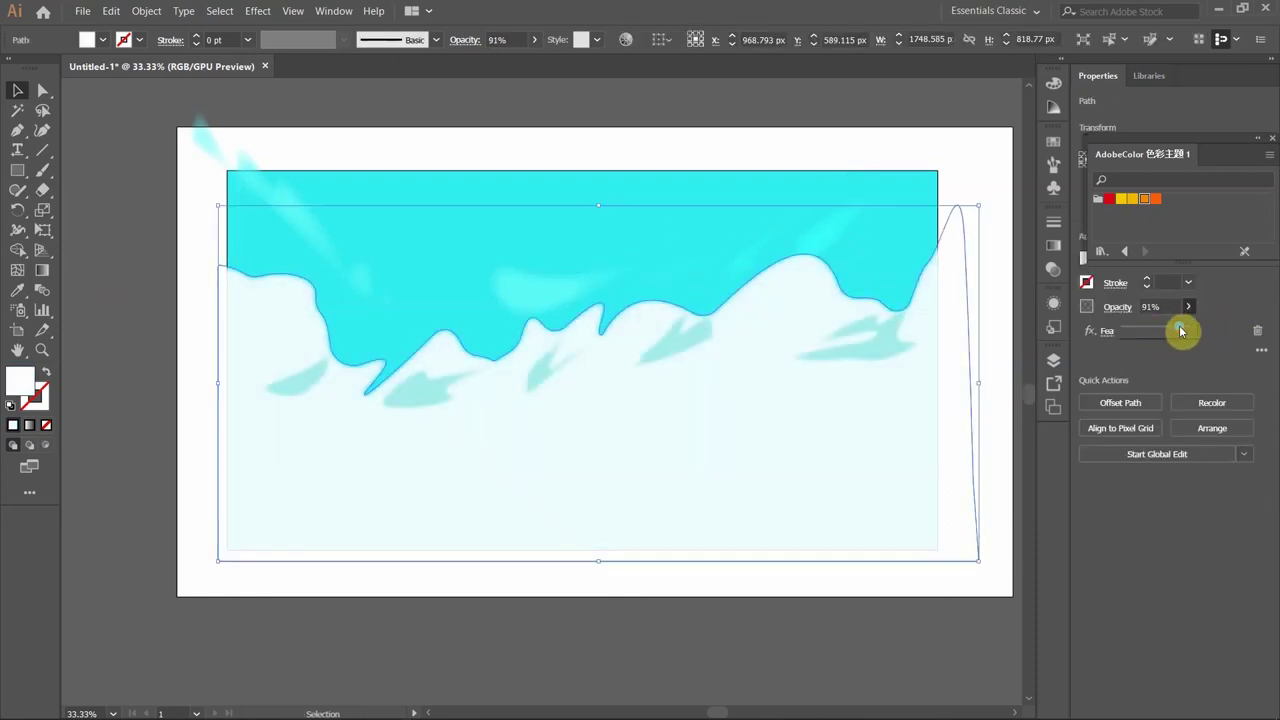
key("y")
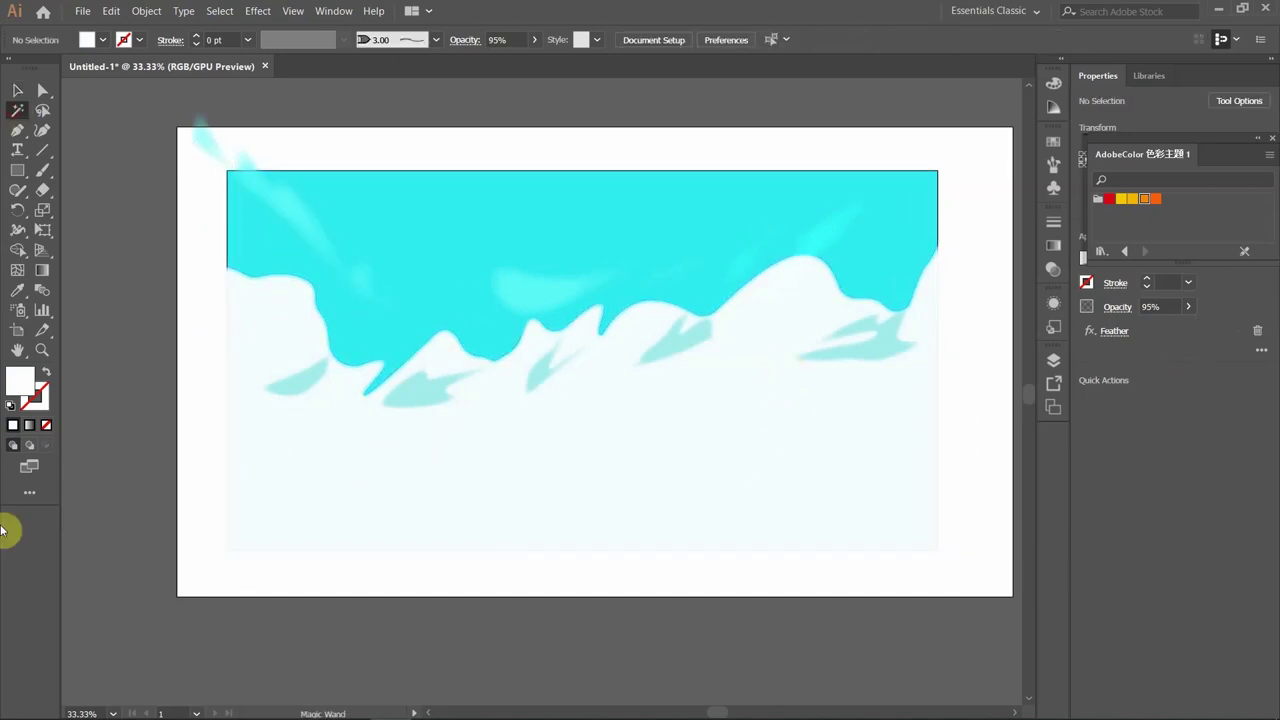
left_click(437, 363)
Reposition the shadow shapes along the snow slopes and begin the dune outline.
key("a")
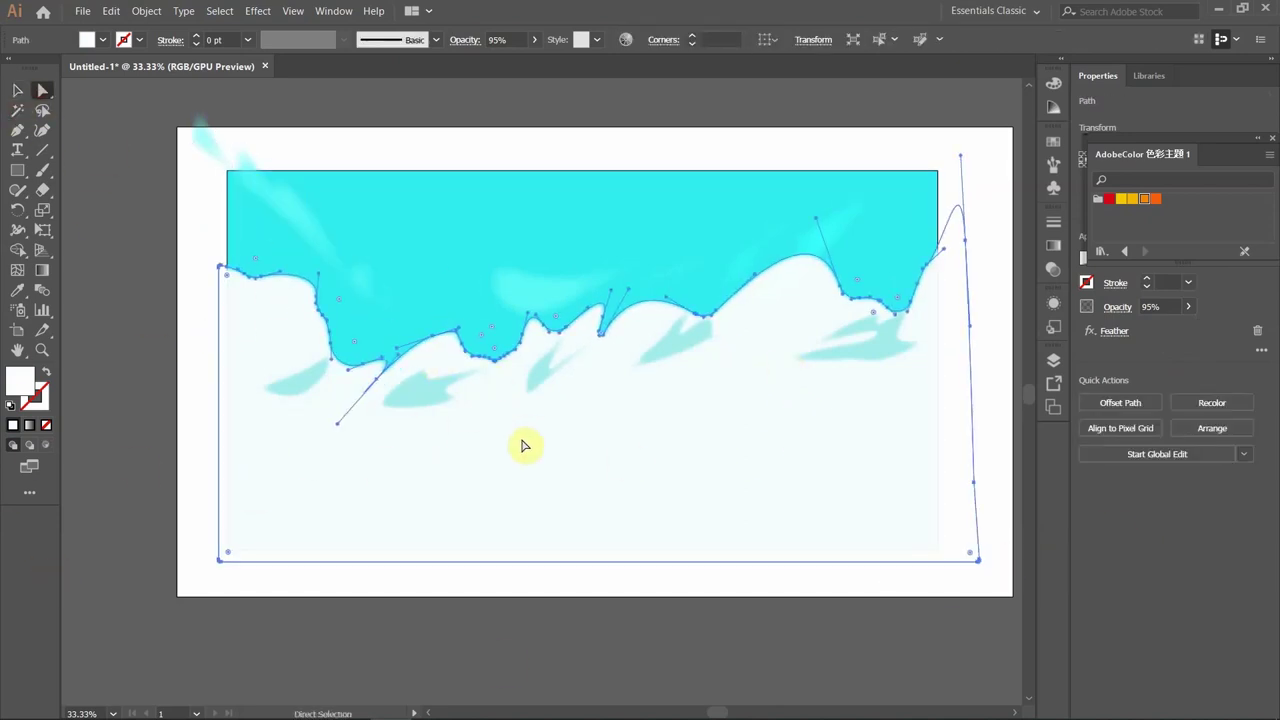
mouse_move(657, 371)
left_mouse_down()
mouse_move(677, 380)
mouse_move(857, 354)
mouse_move(800, 372)
mouse_move(843, 366)
mouse_move(757, 343)
mouse_move(824, 258)
left_mouse_up()
key("v")
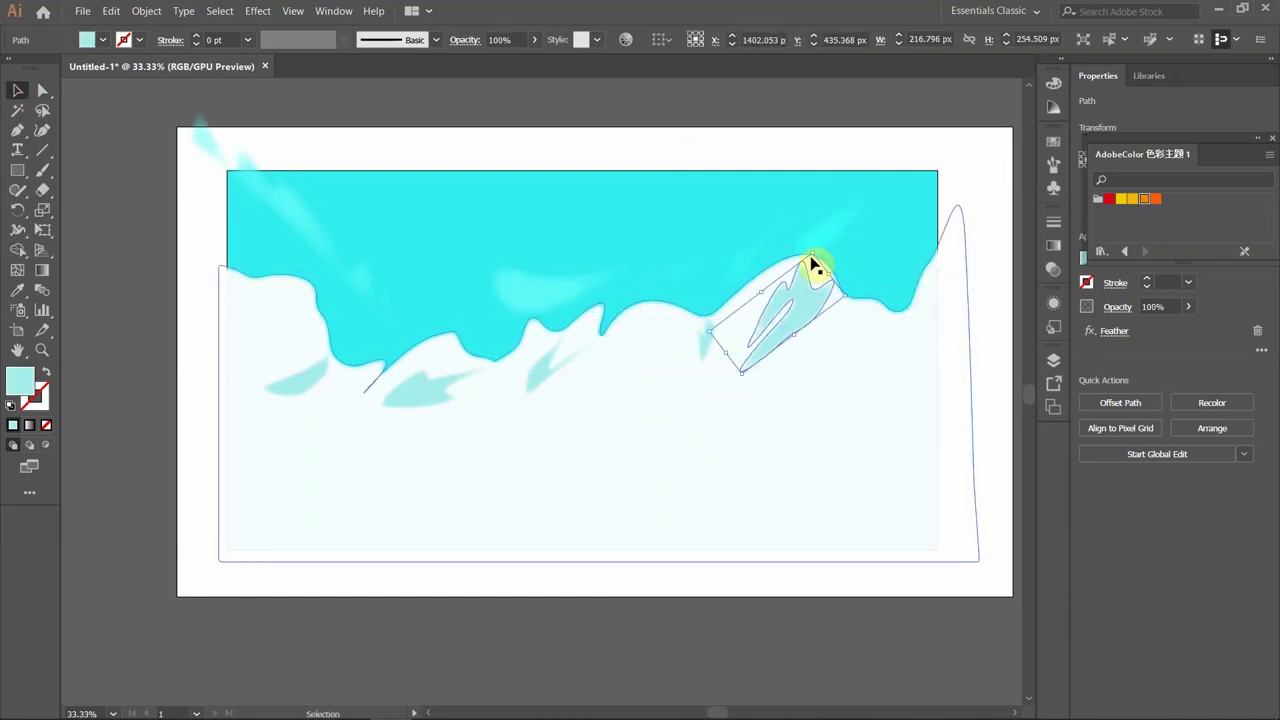
mouse_move(560, 365)
left_mouse_down()
mouse_move(305, 362)
mouse_move(245, 297)
left_mouse_up()
left_click(572, 443)
left_click_drag(297, 346, 351, 391)
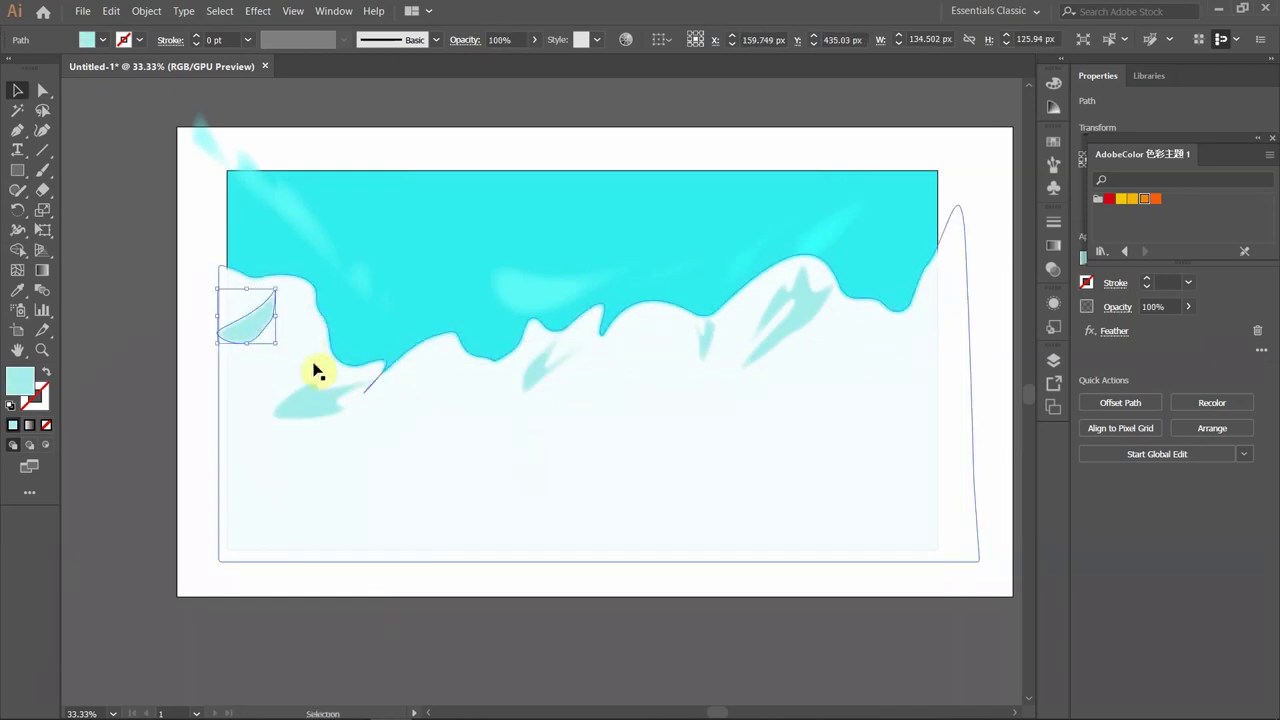
right_click(254, 326)
mouse_move(248, 318)
left_mouse_down()
mouse_move(440, 420)
mouse_move(905, 320)
left_mouse_up()
left_click(800, 455)
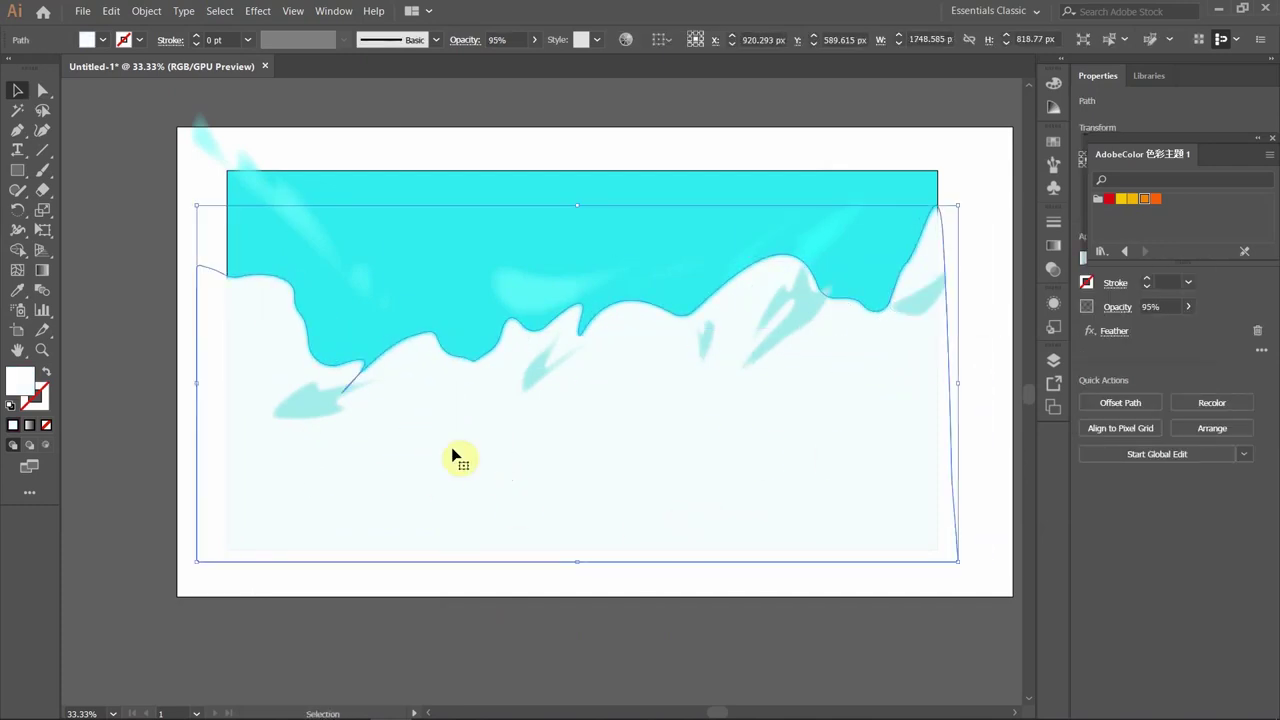
left_click(19, 133)
left_click(148, 428)
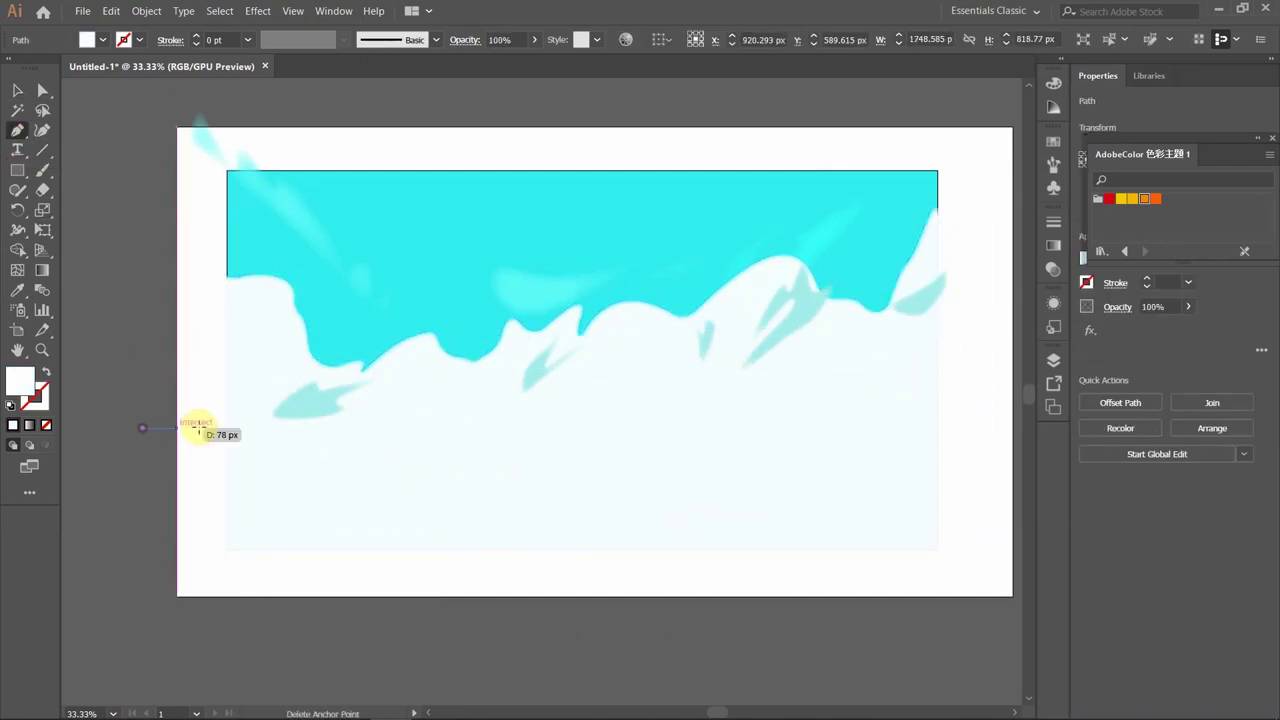
Close the front dune outline and fill it with a yellow-orange.
left_click(508, 358)
left_click(805, 355)
left_click(982, 350)
left_click(987, 474)
left_click(153, 481)
left_click(1124, 203)
double_click(1145, 204)
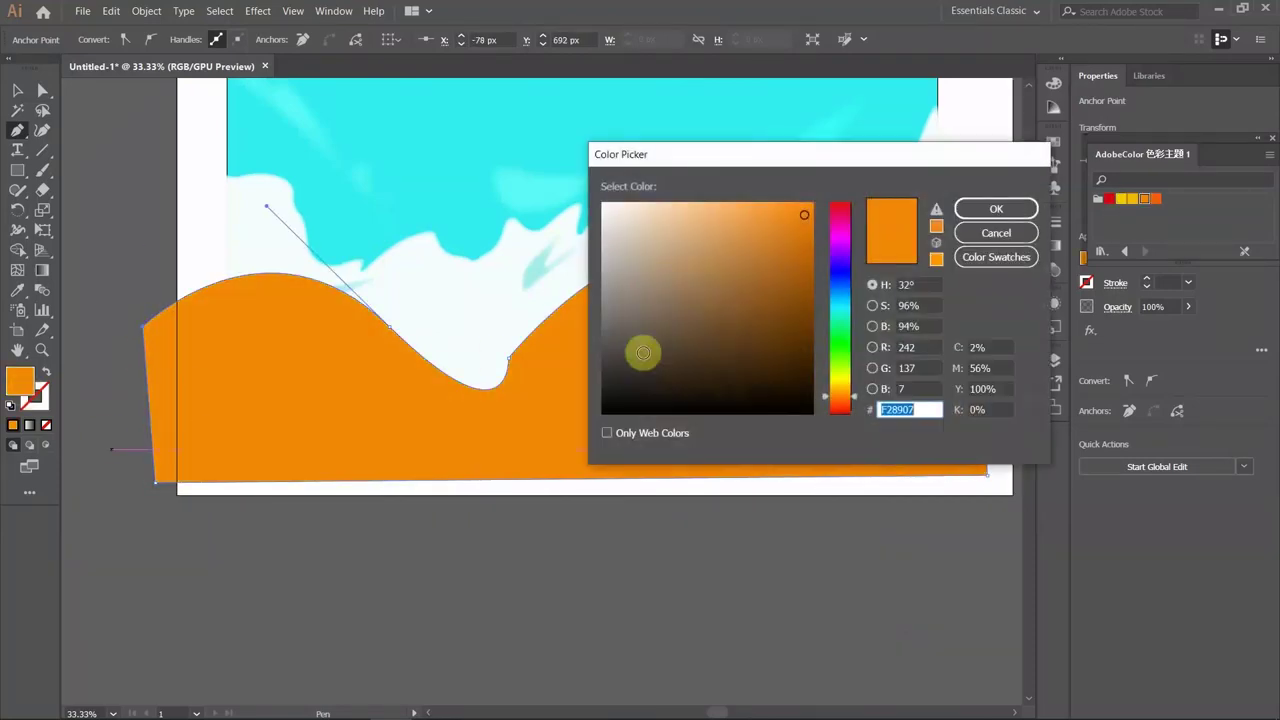
left_click_drag(856, 396, 856, 388)
left_click(996, 208)
left_click(786, 523)
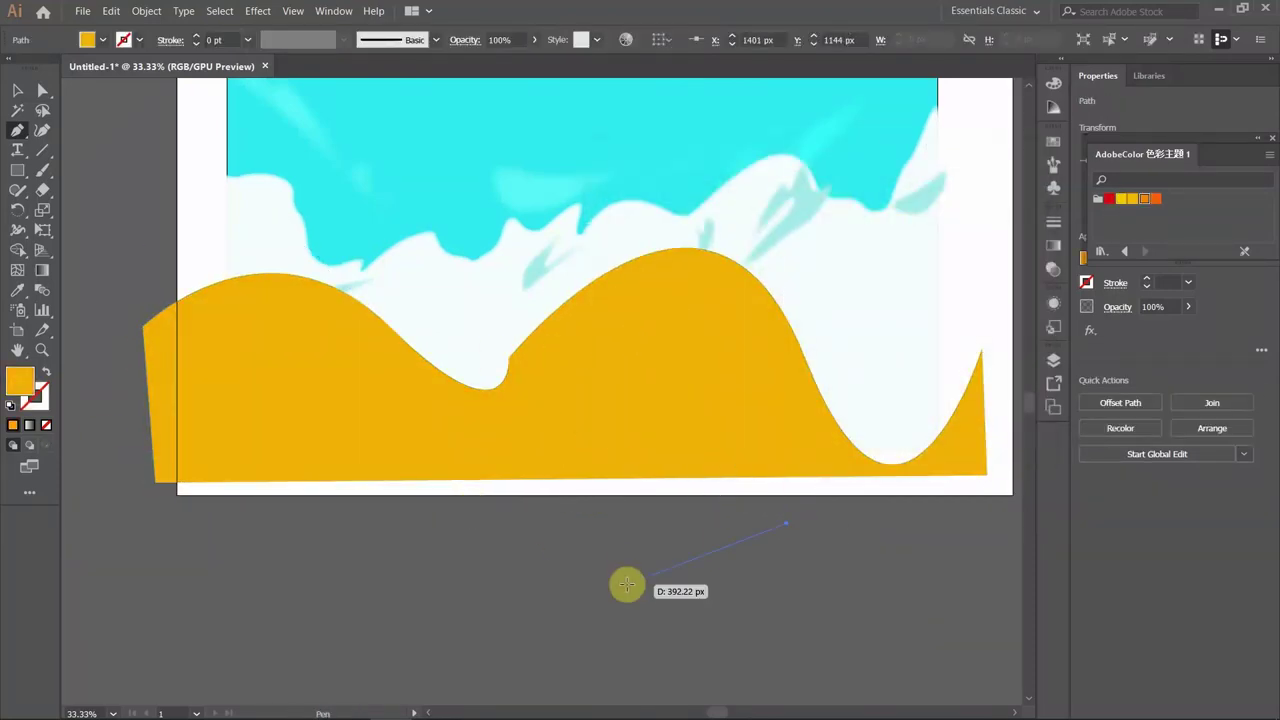
Reshape the dune's curves and round its corners.
left_click(43, 89)
left_click(590, 262)
left_click_drag(709, 116, 643, 191)
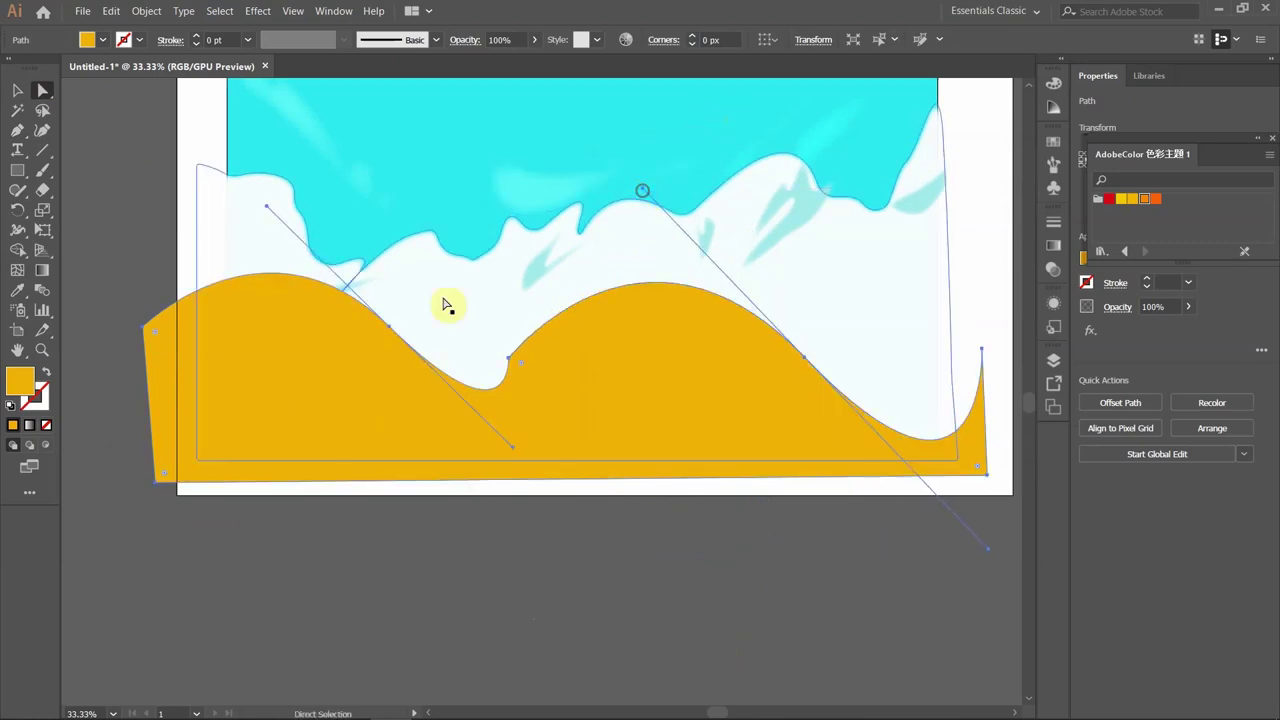
left_click_drag(263, 234, 313, 268)
mouse_move(514, 363)
left_mouse_down()
mouse_move(684, 450)
mouse_move(717, 415)
left_mouse_up()
left_click(757, 549)
Fill the dune with a gradient set to a 90° angle.
left_click(731, 349)
left_click(29, 425)
double_click(843, 371)
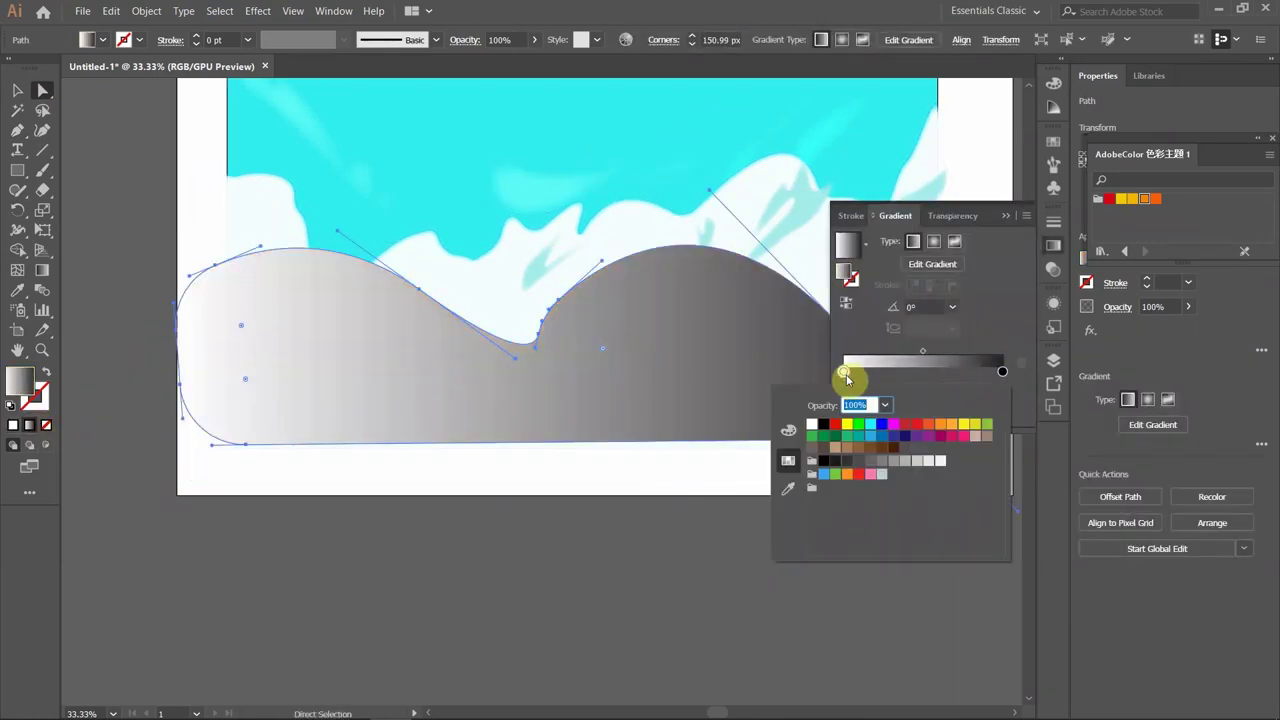
left_click(1080, 395)
left_click(1053, 245)
left_click(952, 307)
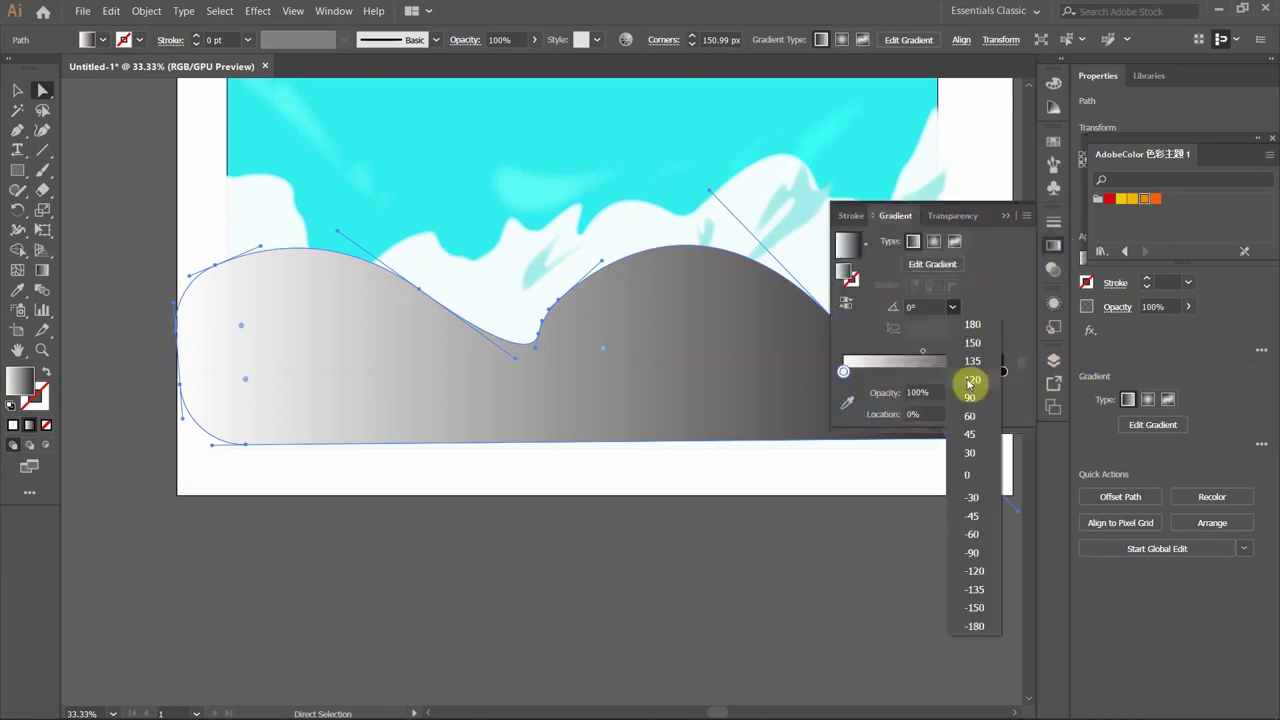
left_click(971, 380)
Set one gradient stop to an orange shade.
double_click(1002, 371)
left_click(930, 424)
double_click(20, 381)
left_click_drag(757, 363, 805, 221)
left_click(975, 210)
left_click(1054, 247)
Run the gradient vertically from a yellow bottom to a red-orange top.
key("g")
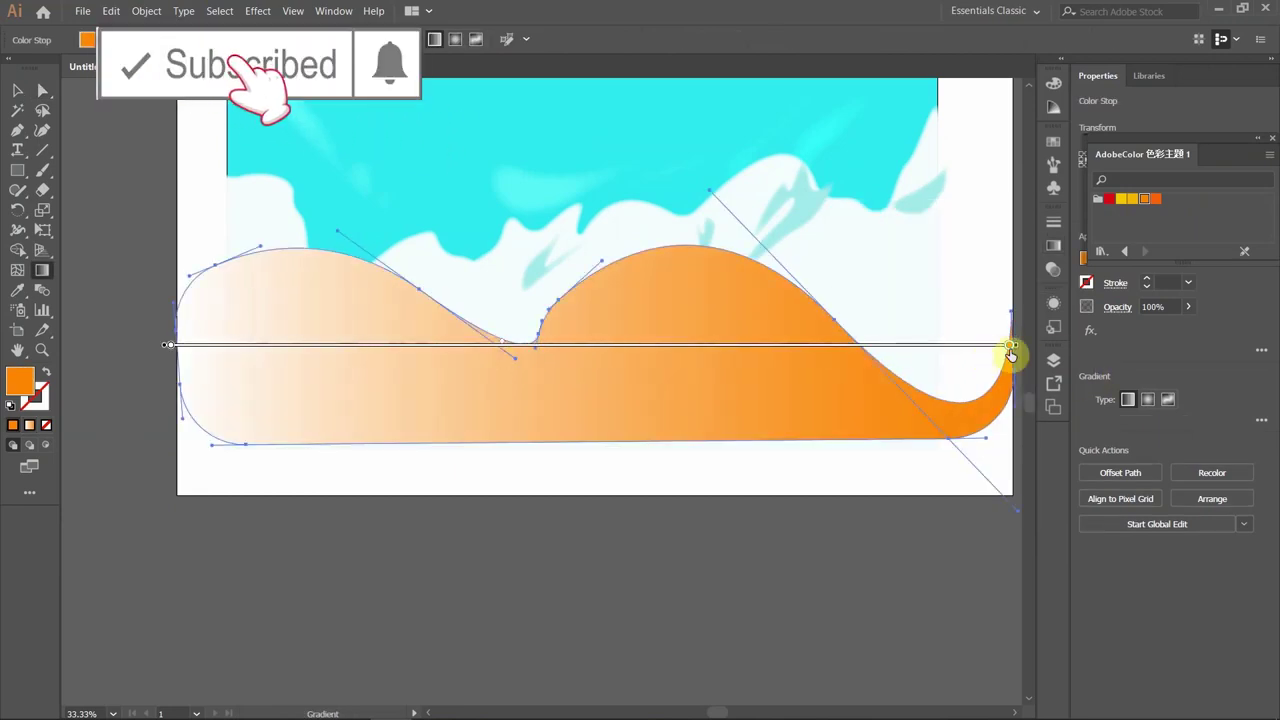
left_click_drag(1008, 346, 745, 346)
left_click_drag(591, 383, 617, 80)
left_click_drag(566, 672, 617, 94)
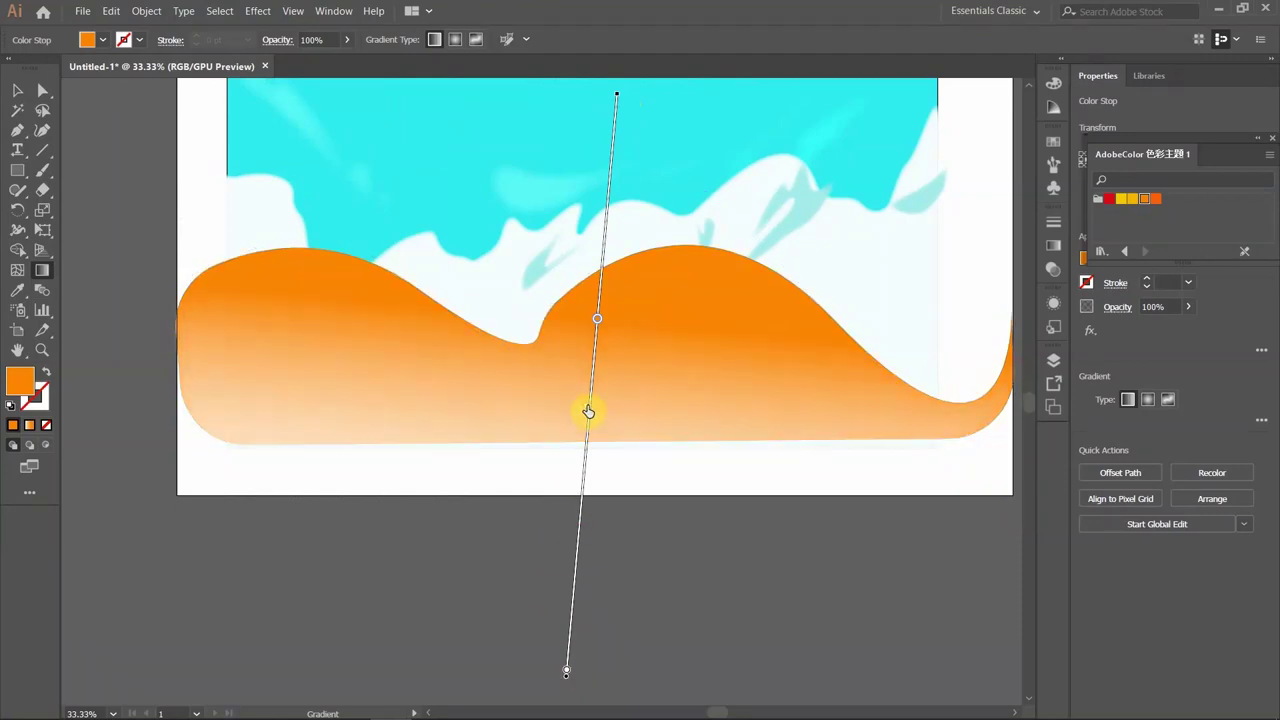
left_click_drag(597, 381, 601, 300)
double_click(598, 300)
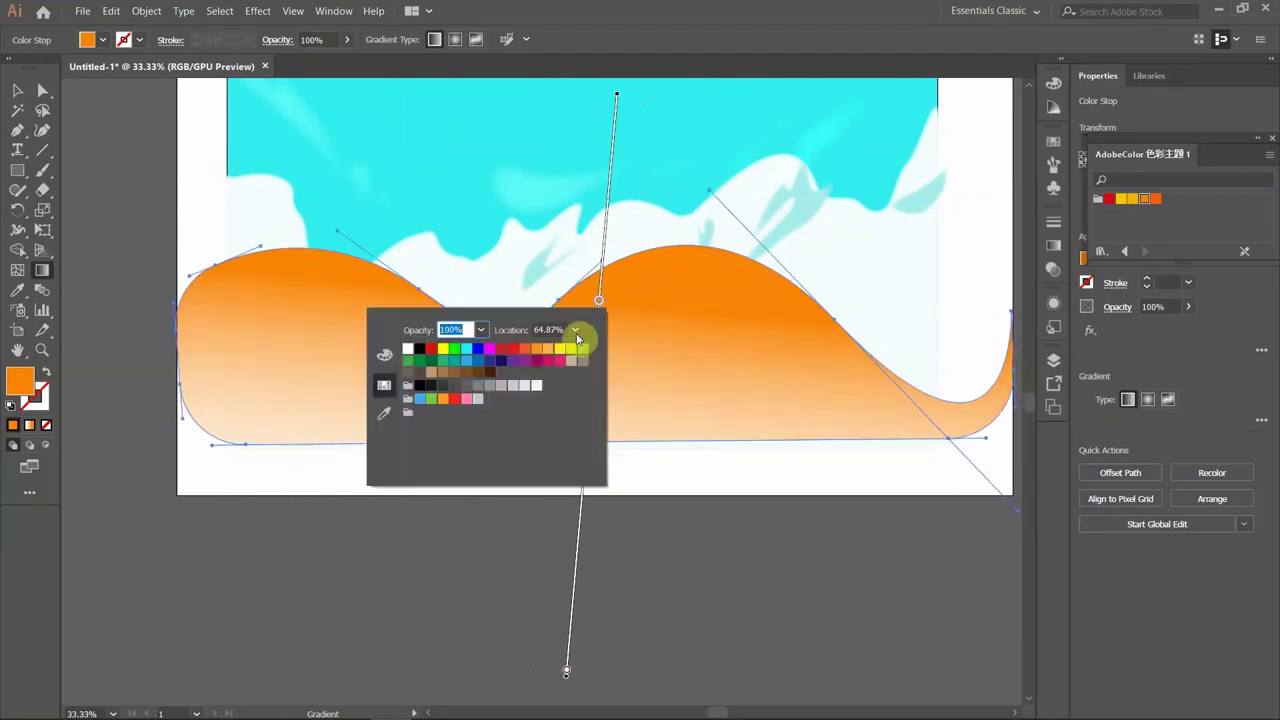
left_click(1156, 201)
double_click(566, 670)
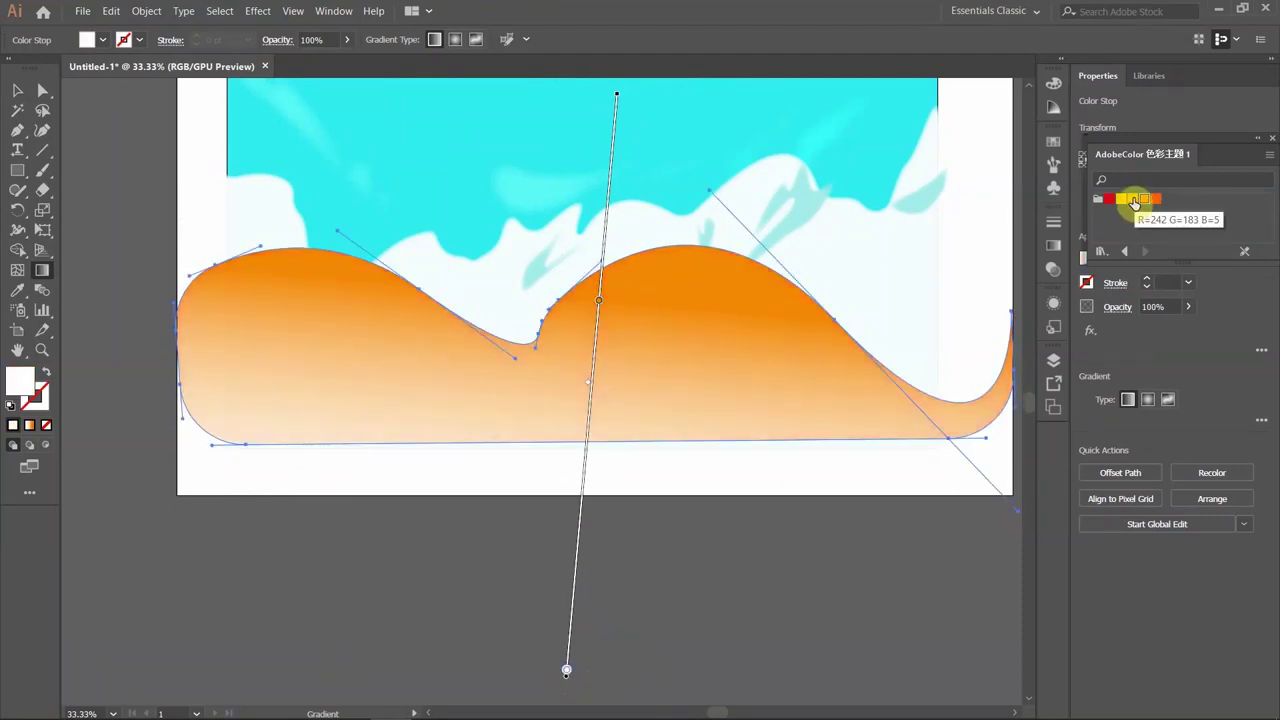
left_click(1131, 199)
Nudge the orange dune up slightly with Direct Selection.
key("a")
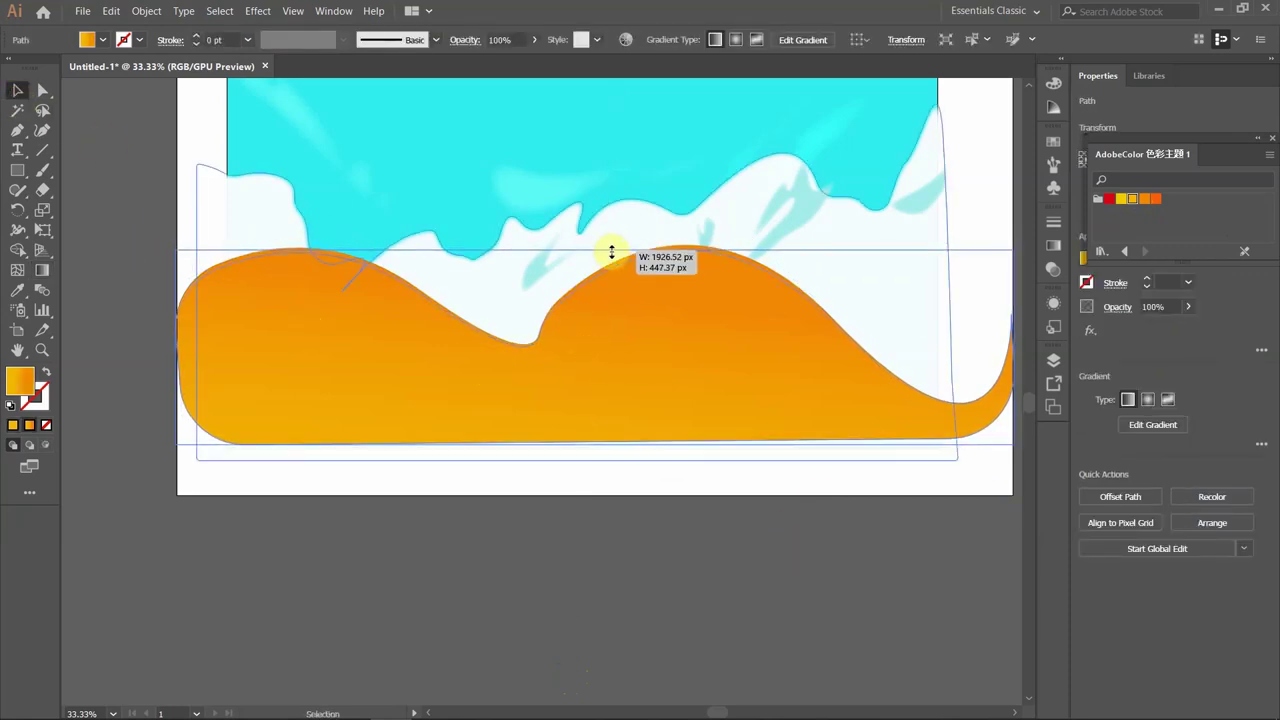
left_click_drag(700, 380, 700, 366)
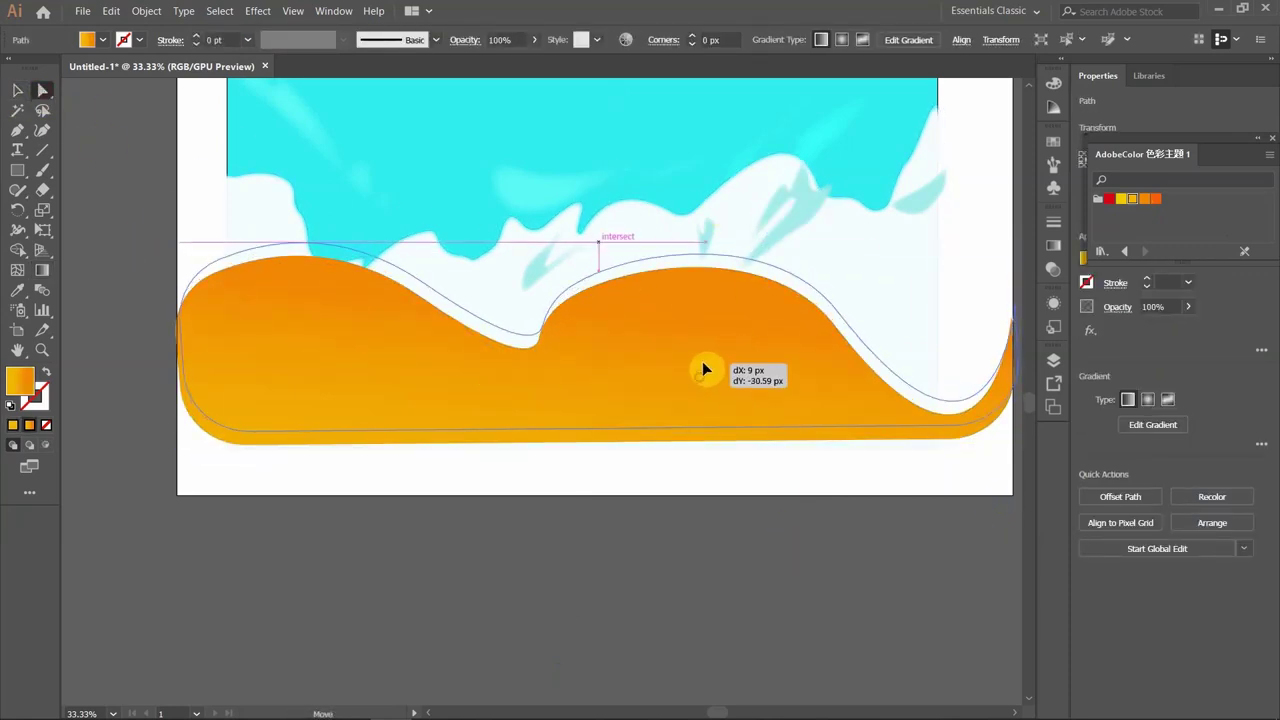
left_click(751, 503)
left_click(686, 396)
Apply Effect > Stylize > Feather to soften the dune's edges.
left_click(257, 11)
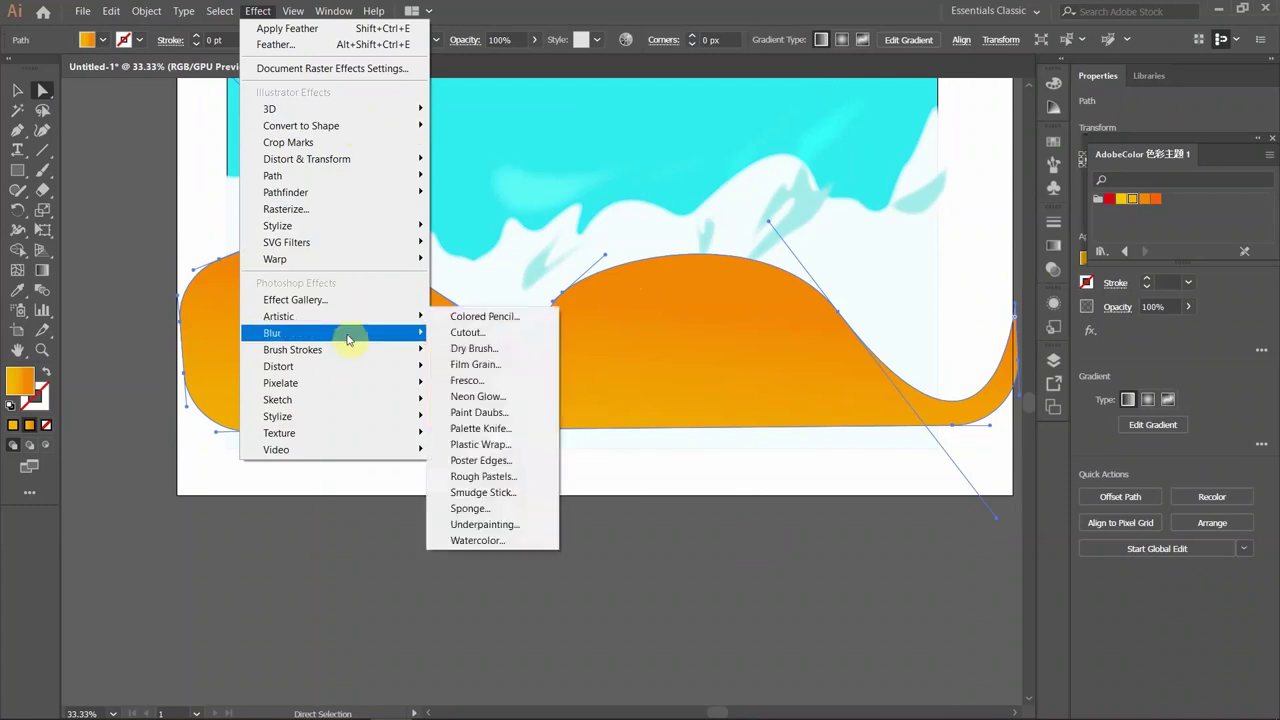
left_click(471, 240)
left_click(704, 368)
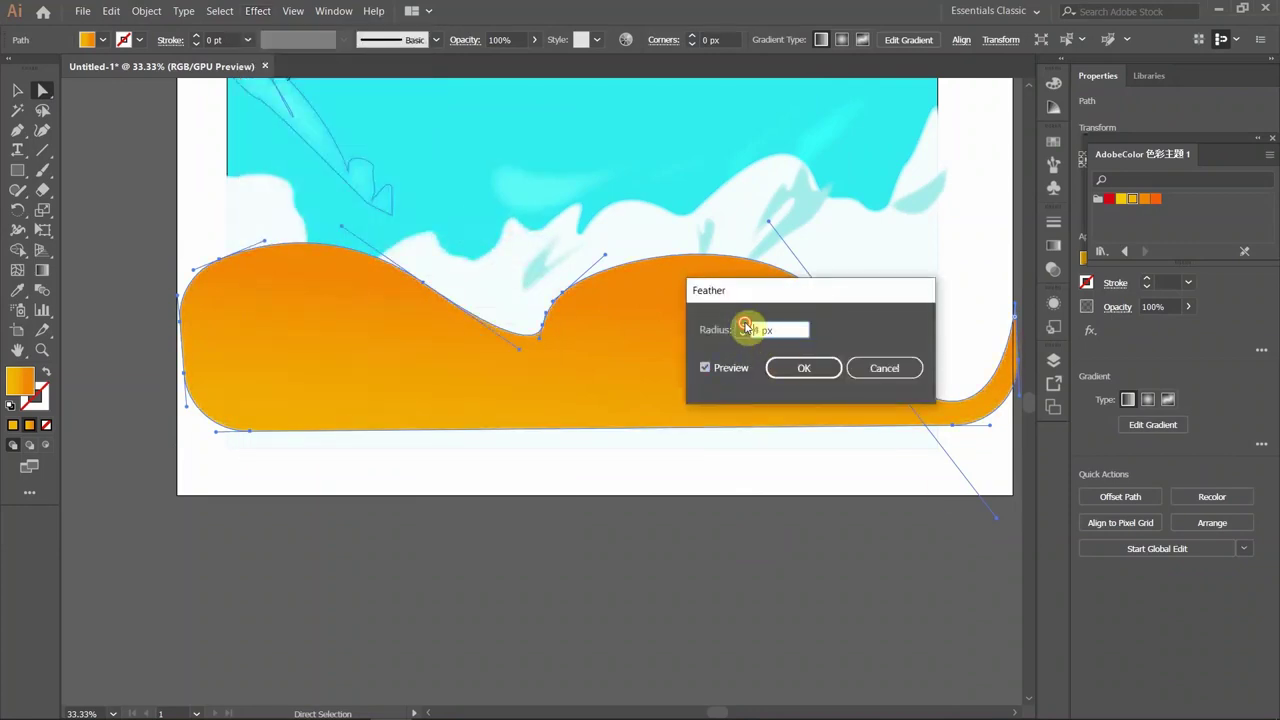
key("Return")
left_click(286, 471)
scroll(461, 407, "up", 2)
scroll(461, 407, "up", 2)
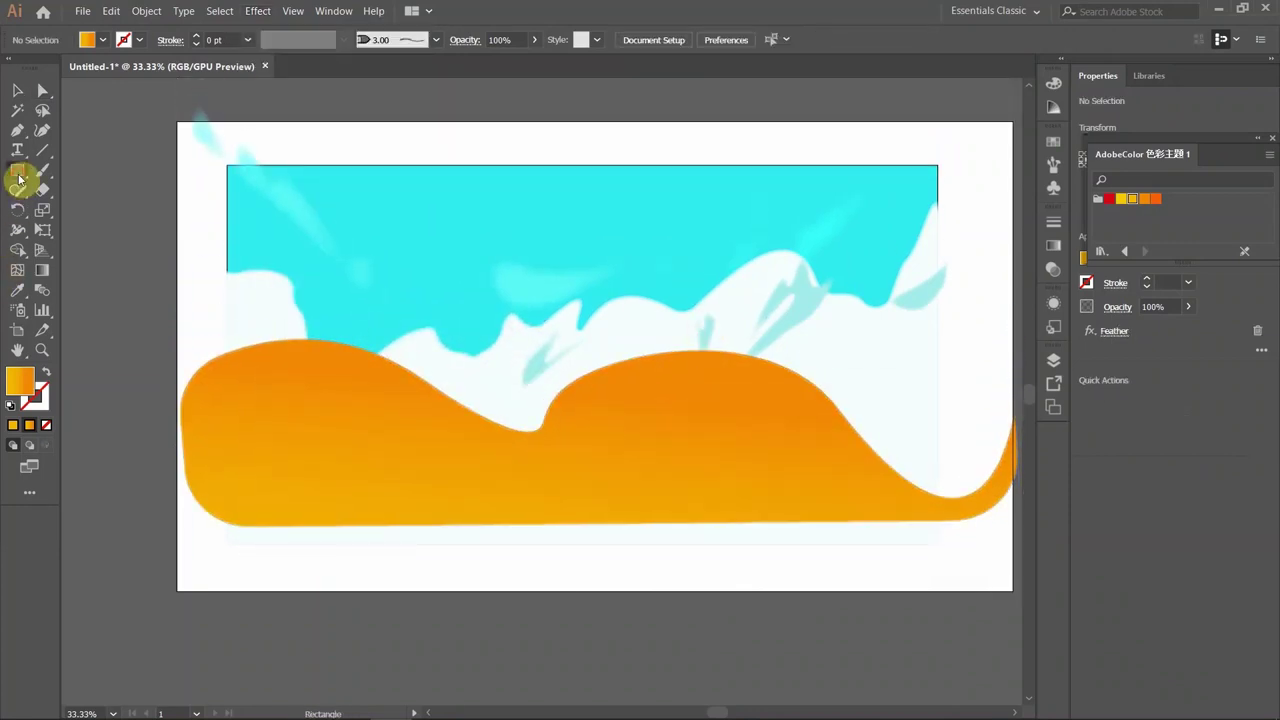
Draw a small F9F9F9 sun circle and move it to the upper-left sky.
left_click_drag(541, 189, 612, 258)
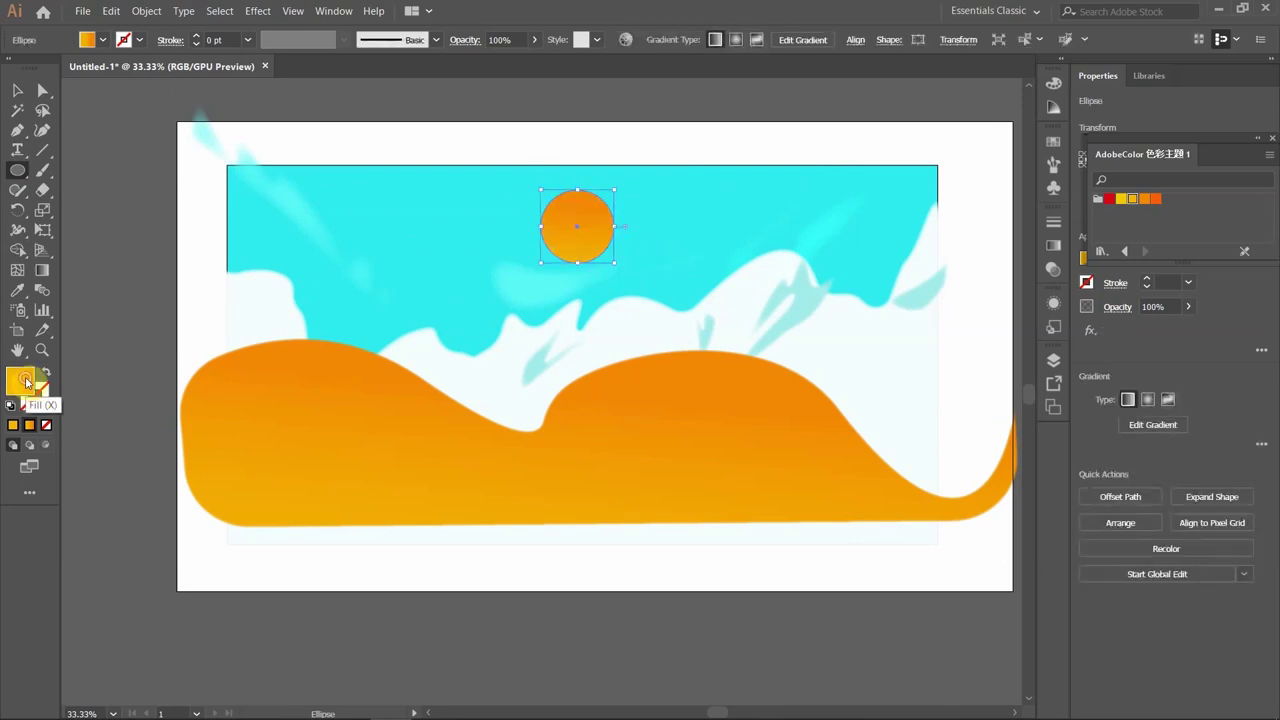
double_click(19, 381)
left_click(603, 207)
key("Return")
left_click(18, 90)
left_click_drag(591, 249, 354, 246)
Send the leaf shape backward with Arrange > Send Backward.
left_click(290, 218)
right_click(290, 218)
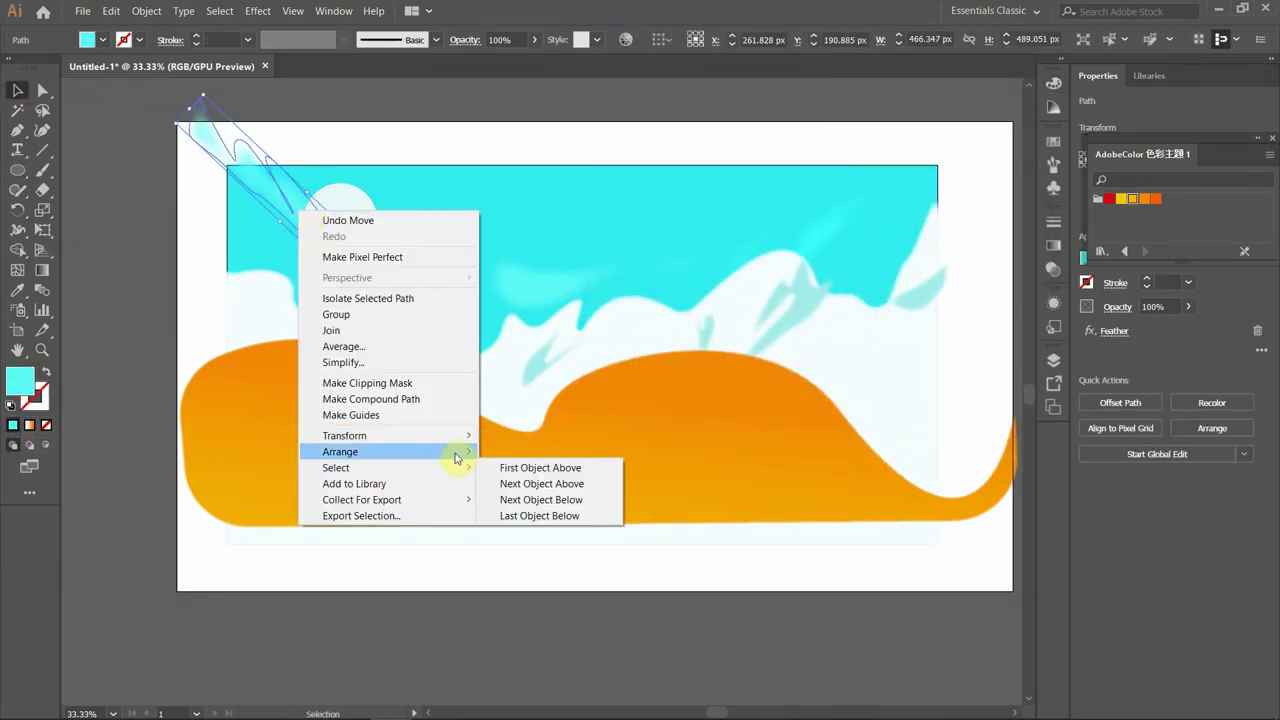
left_click(530, 517)
key("ctrl+shift+a")
left_click(257, 314)
left_click(585, 641)
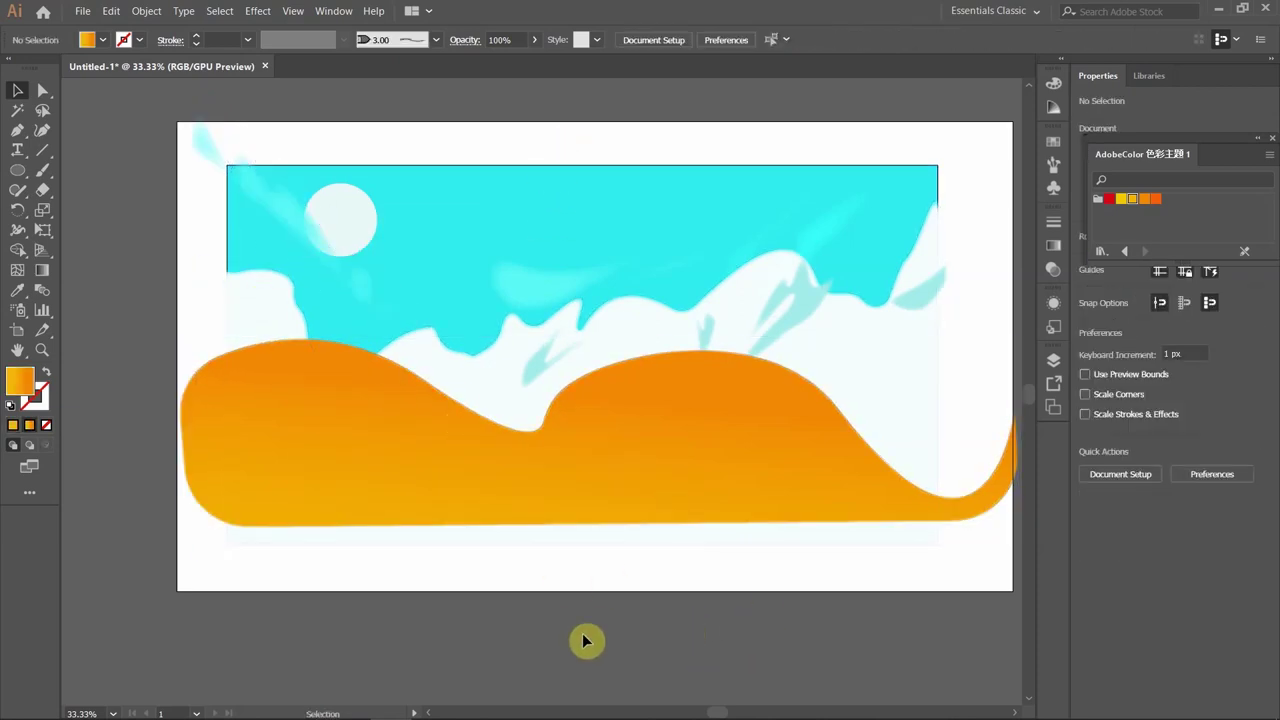
Draw a new pointed dune over the left hill and shift it down-right.
key("p")
left_click(152, 492)
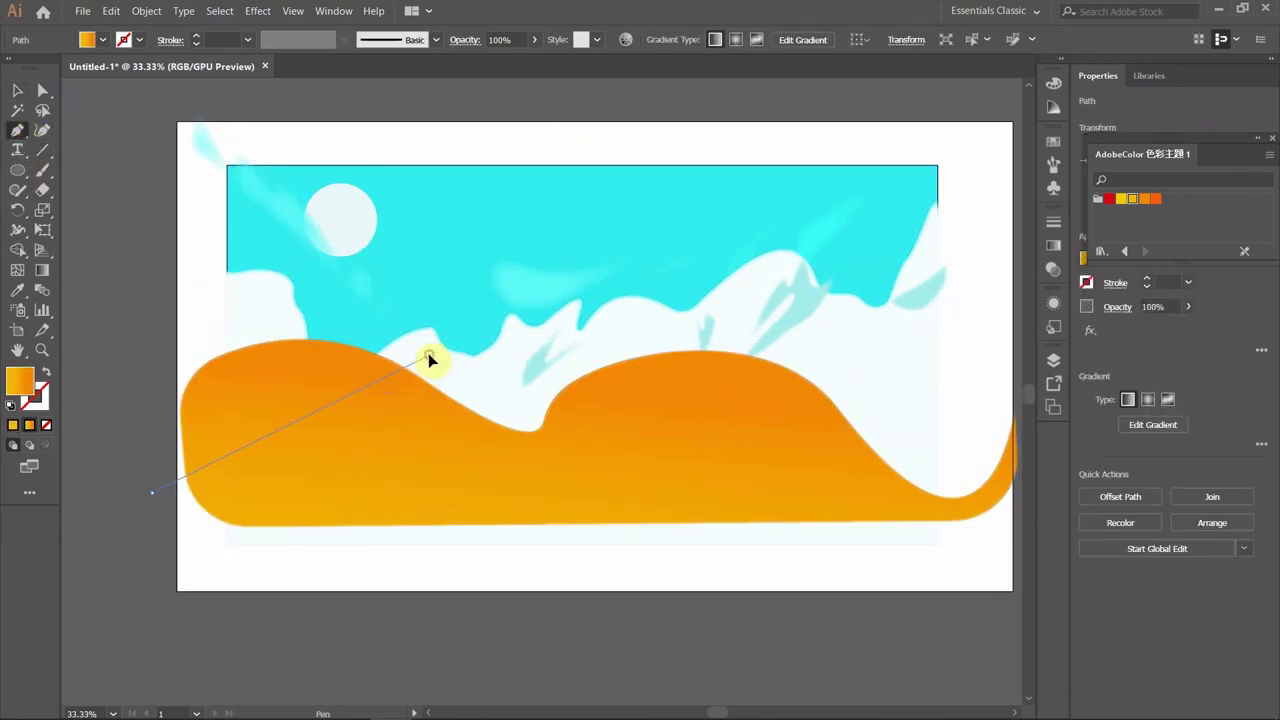
mouse_move(428, 353)
left_mouse_down()
mouse_move(488, 318)
mouse_move(537, 455)
left_mouse_up()
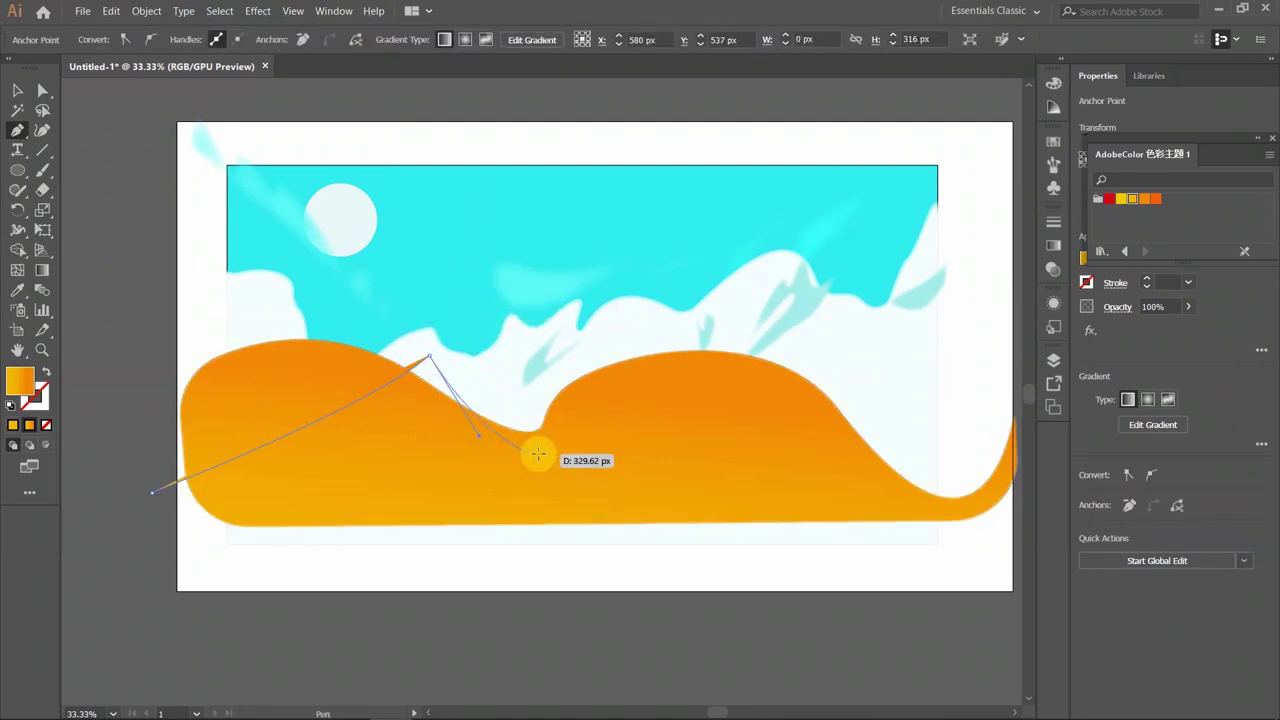
left_click_drag(769, 538, 806, 526)
left_click_drag(152, 492, 157, 511)
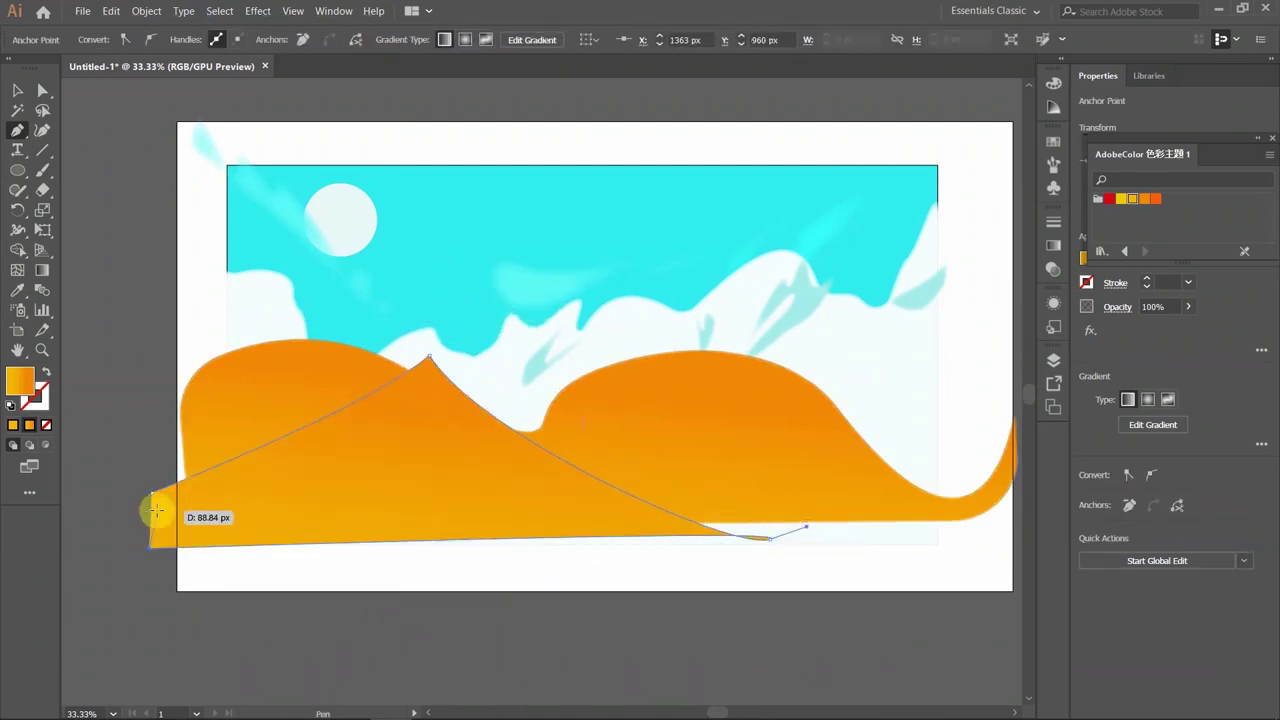
key("v")
left_click_drag(473, 475, 513, 484)
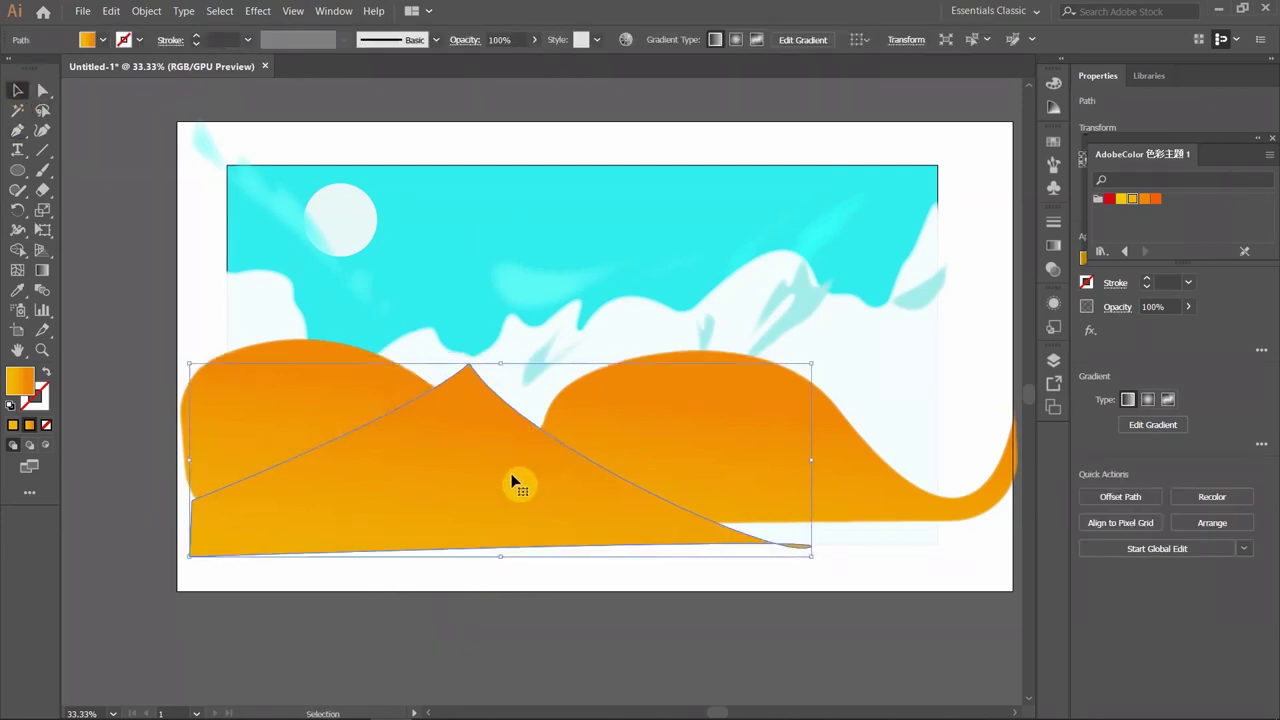
Trace a shadow outline along the new dune's left slope with a sharp peak.
left_click(17, 130)
left_click(139, 521)
mouse_move(470, 367)
left_mouse_down()
mouse_move(470, 343)
mouse_move(438, 458)
mouse_move(423, 457)
mouse_move(453, 505)
left_mouse_up()
left_click(471, 362)
left_click_drag(400, 547, 451, 473)
left_click(17, 90)
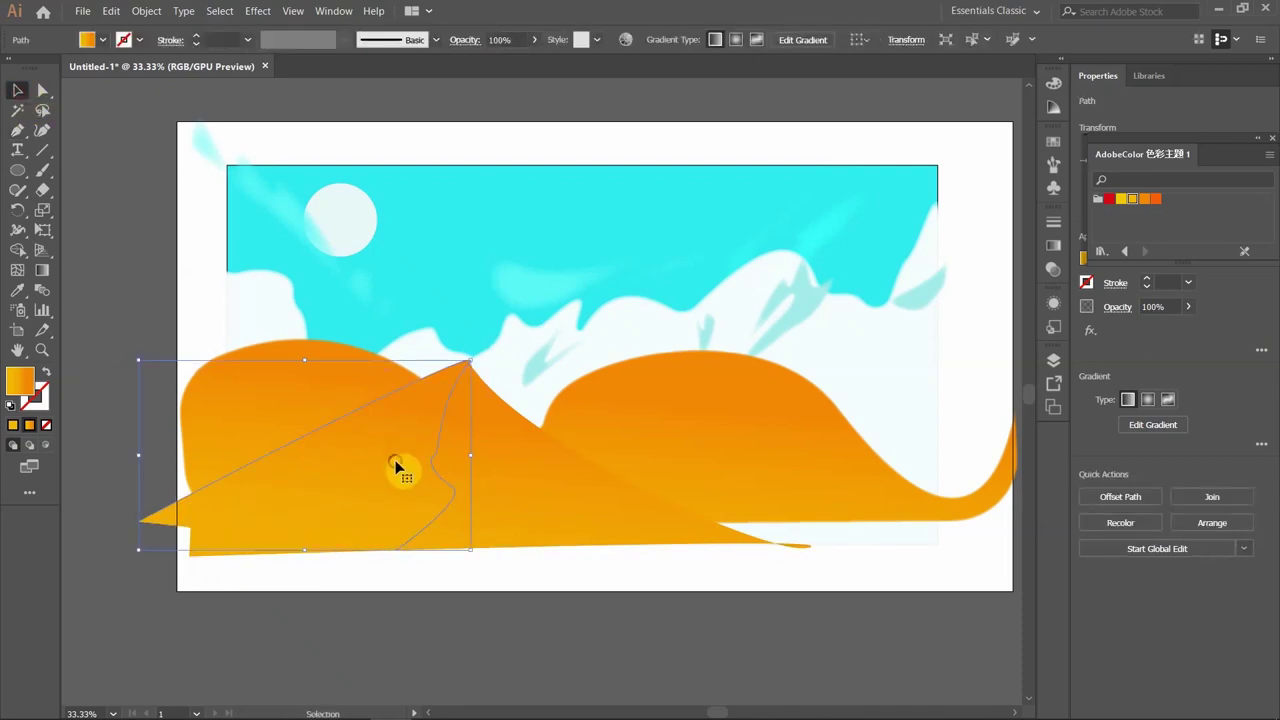
Nudge the shadow shape left and give it an orange gradient running diagonally up its face.
left_click_drag(394, 461, 396, 463)
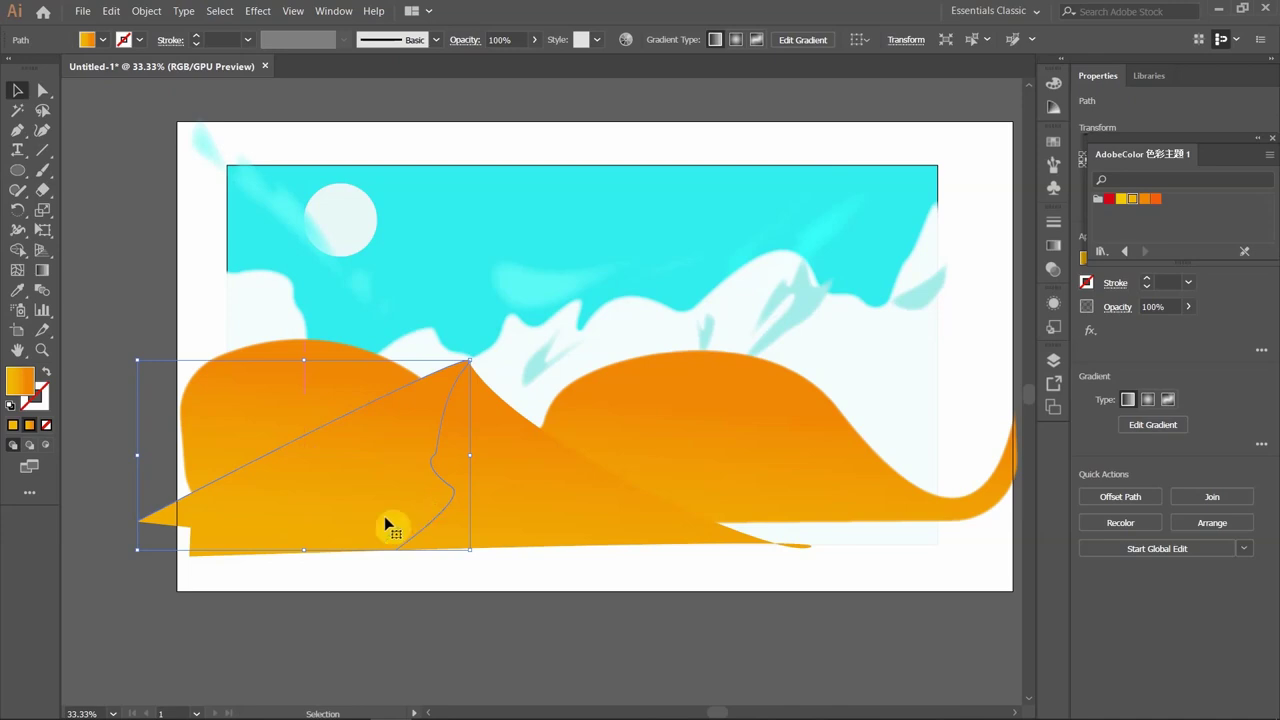
left_click(1144, 198)
key("period")
left_click_drag(946, 371, 986, 371)
left_click(157, 394)
key("g")
left_click_drag(278, 528, 468, 328)
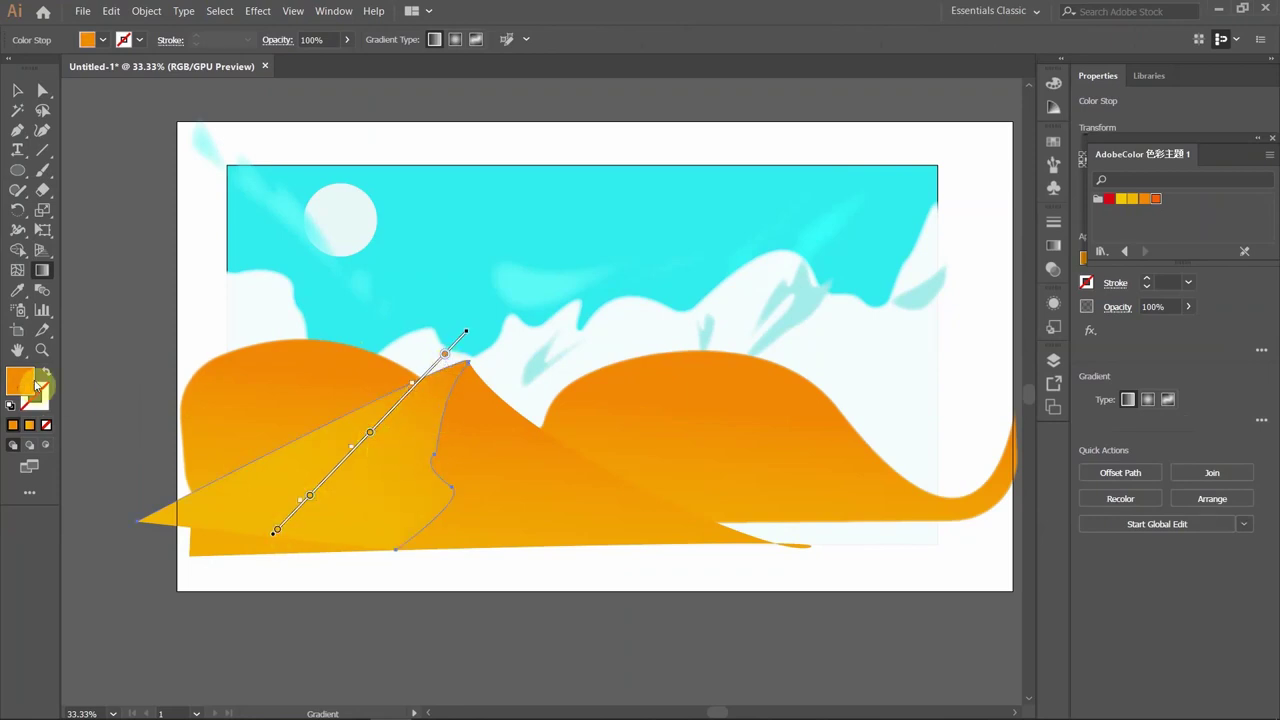
Recolour the gradient stops to lighter, darker and deeper orange shades.
double_click(20, 381)
left_click(806, 257)
left_click(977, 209)
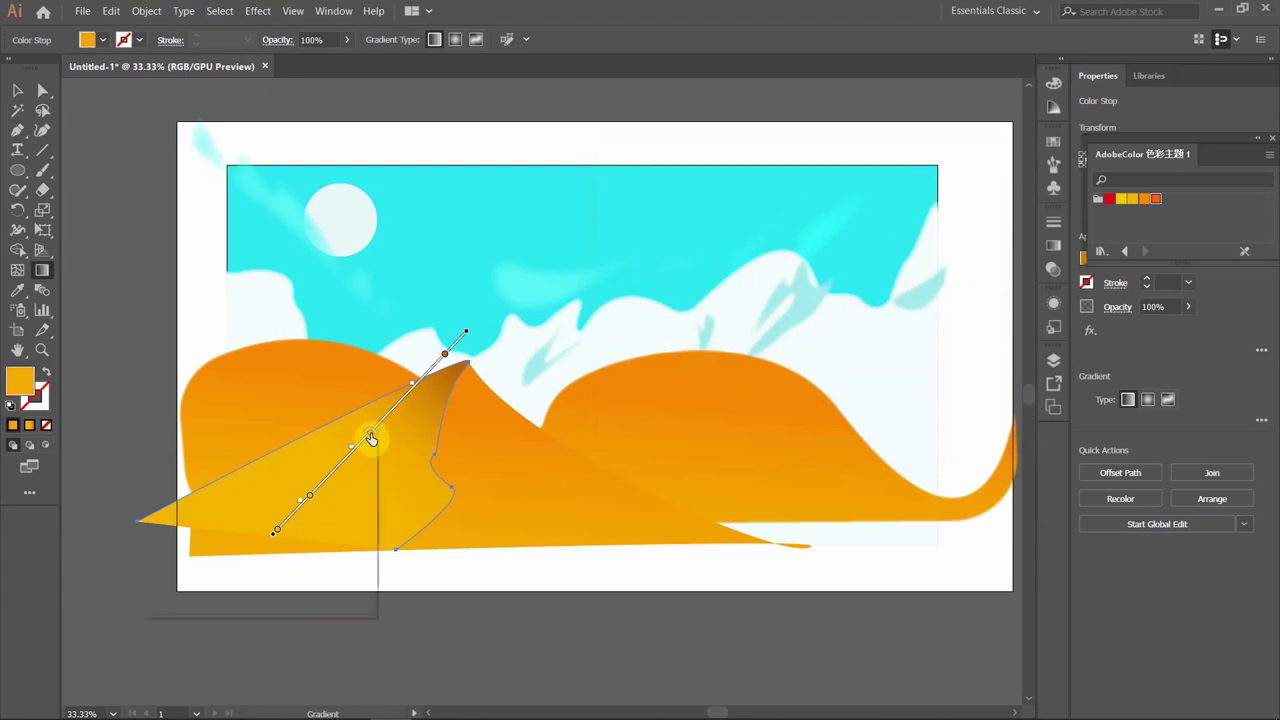
double_click(370, 438)
double_click(20, 381)
left_click(838, 395)
left_click(990, 209)
double_click(310, 495)
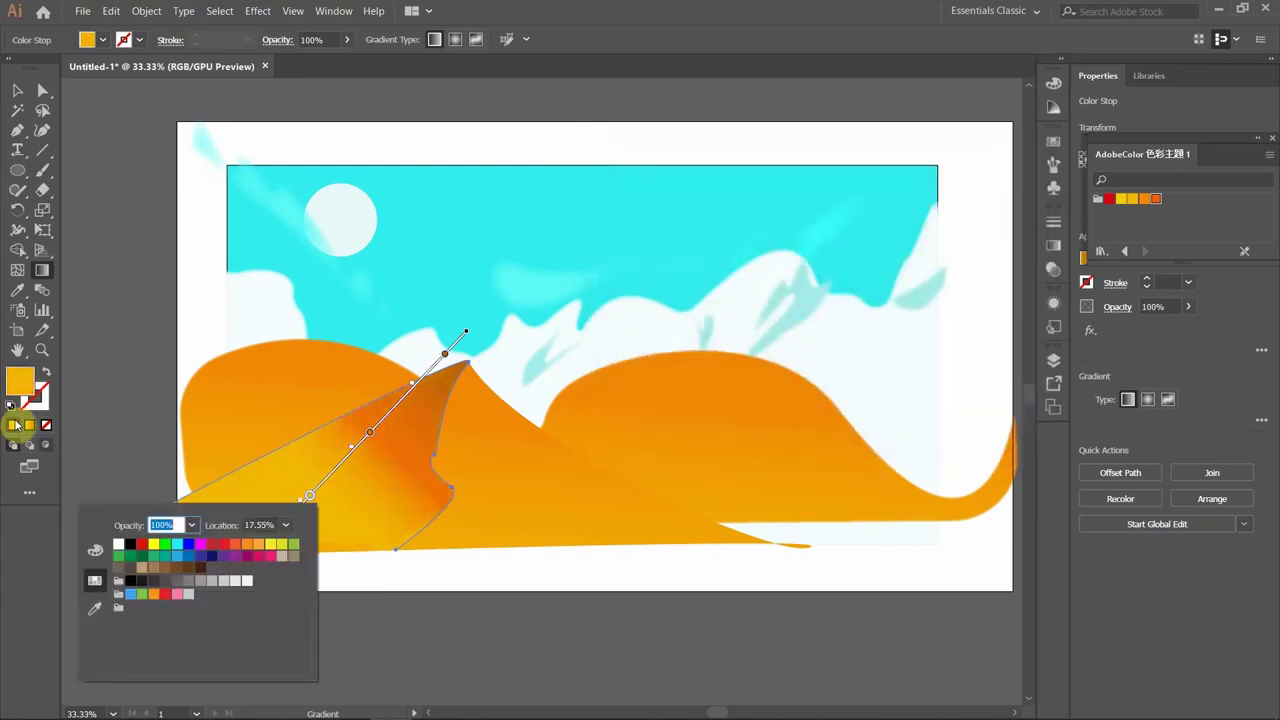
double_click(20, 381)
left_click(838, 392)
left_click(990, 209)
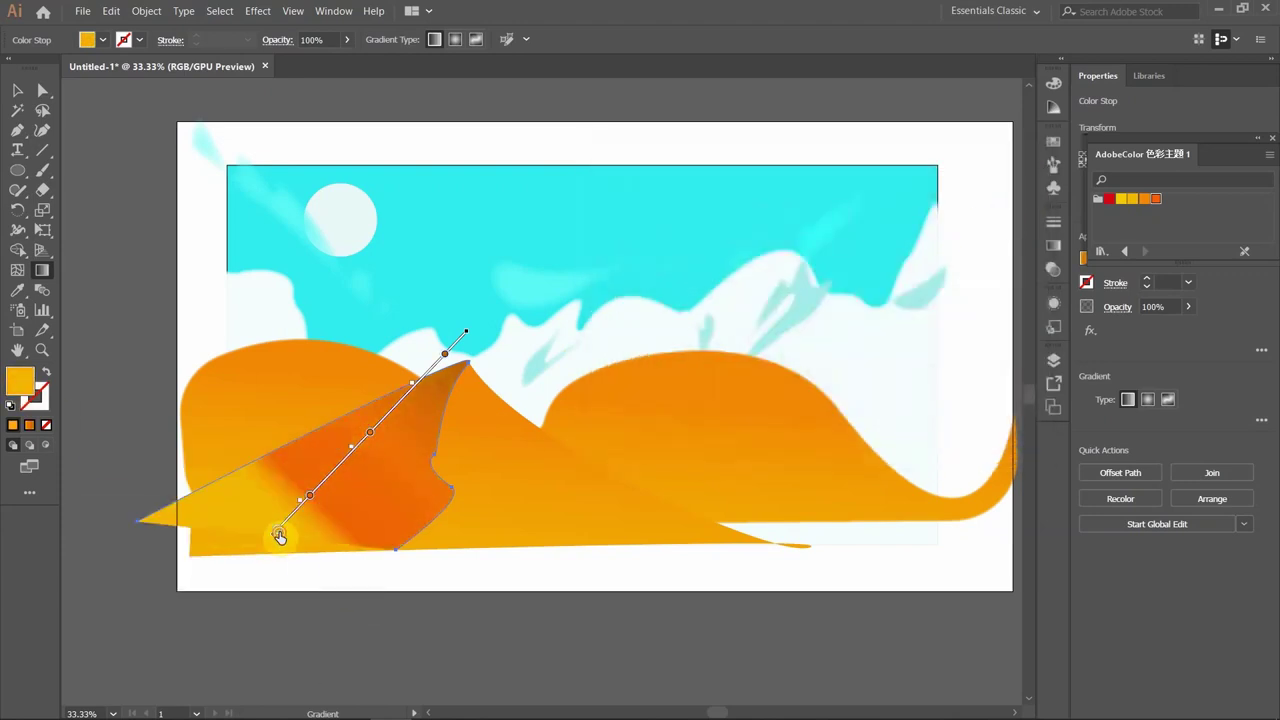
Set the lower stop to dark red-brown, tighten the gradient's extent, then select the large orange dune.
double_click(20, 381)
left_click(840, 404)
left_click(797, 320)
left_click(990, 209)
left_click_drag(305, 505, 283, 522)
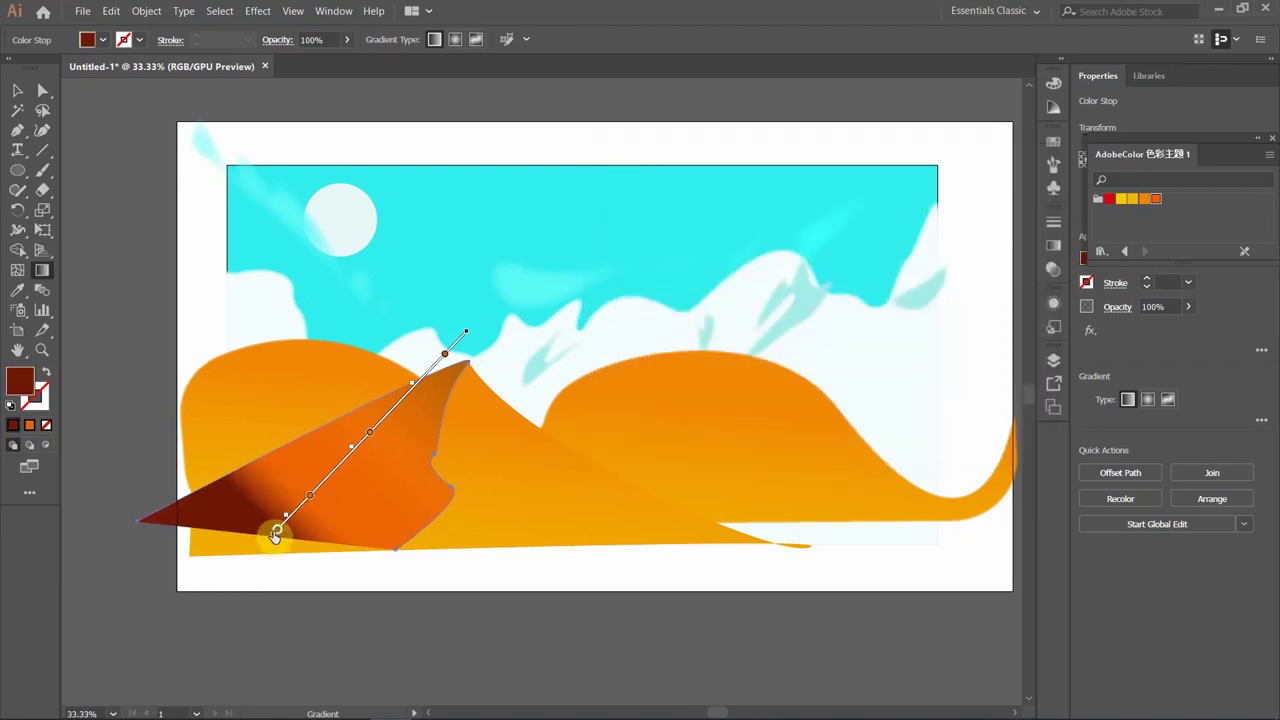
left_click_drag(477, 330, 470, 326)
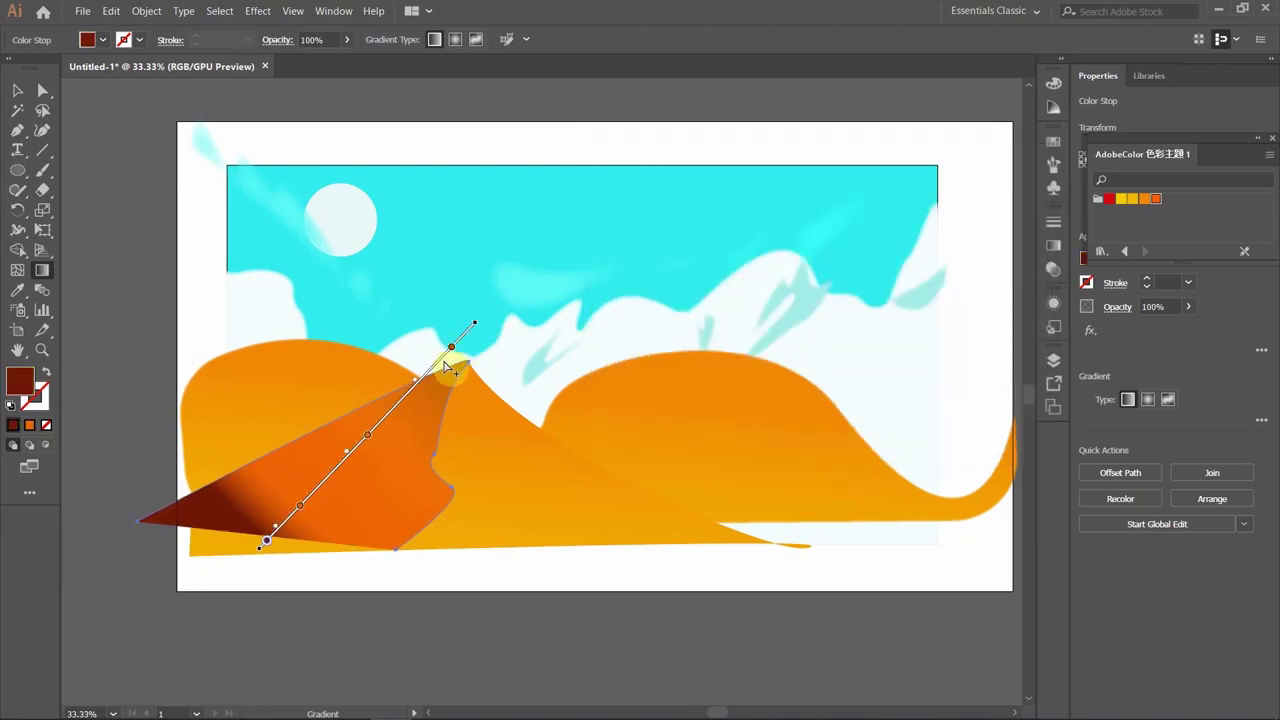
left_click(263, 545)
left_click(24, 95)
left_click(424, 474)
scroll(488, 395, "up", 3)
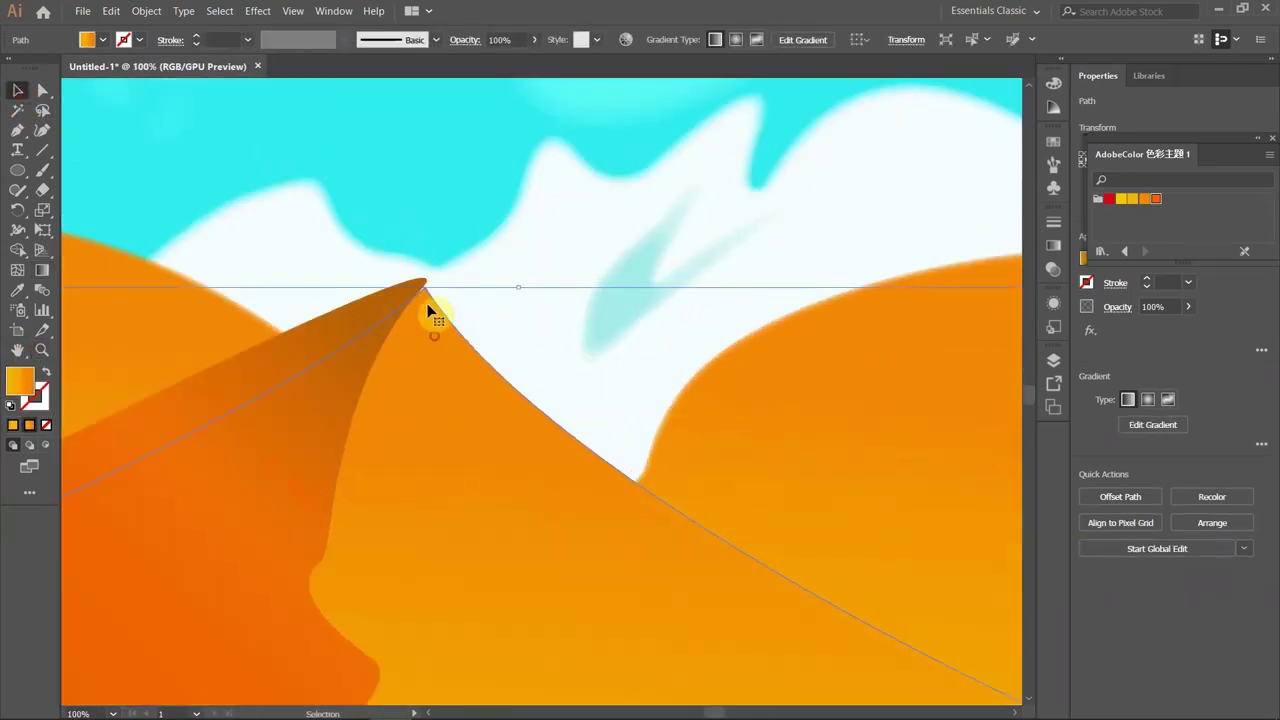
Reshape the curve at the dune peak and re-centre the whole artboard in view.
left_click(43, 91)
left_click_drag(429, 280, 143, 271)
key("z")
left_click(443, 528, "alt")
left_click(813, 424, "alt")
left_click(813, 424)
left_click(629, 349, "alt")
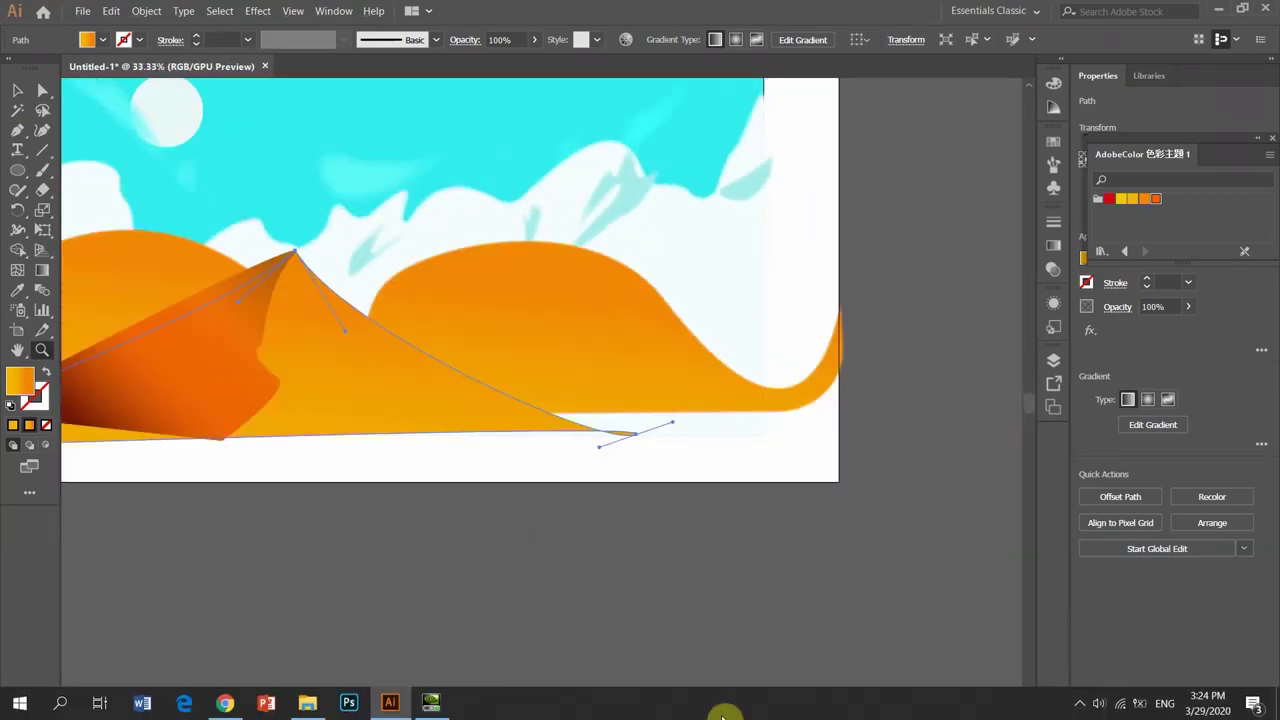
mouse_move(371, 323)
left_mouse_down()
mouse_move(717, 340)
mouse_move(477, 429)
left_mouse_up()
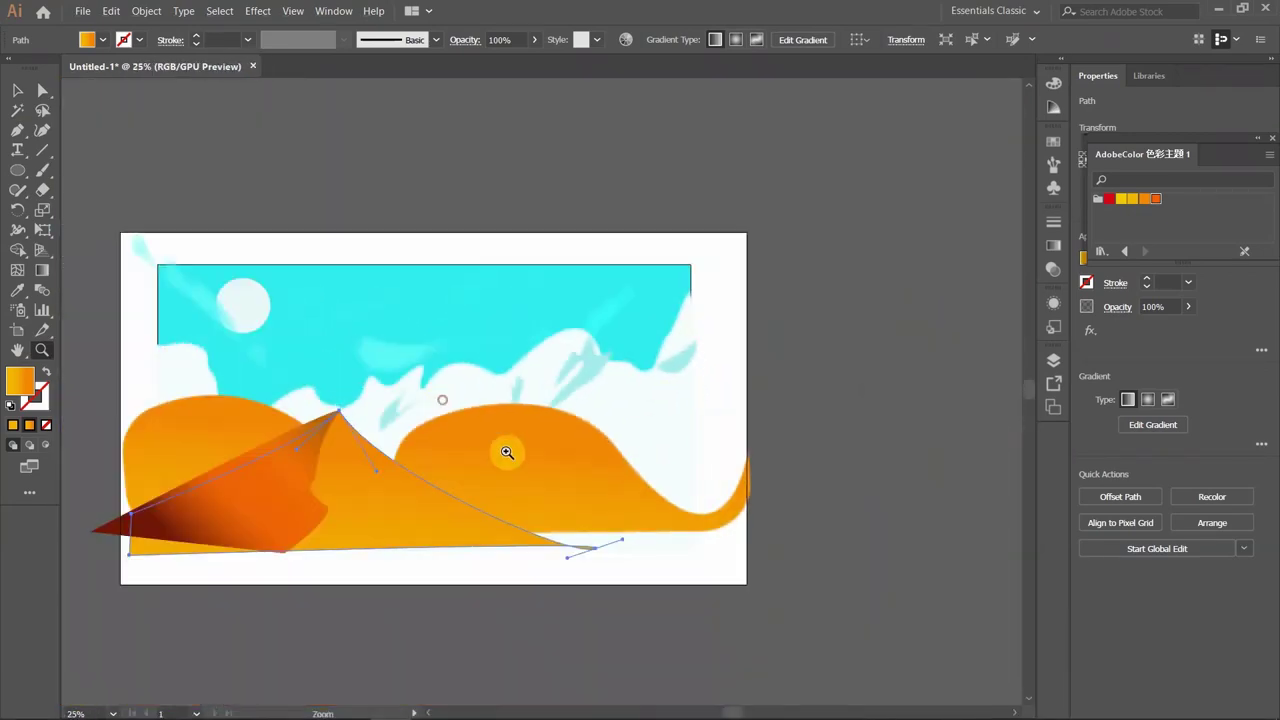
Draw the closed right dune shape with a curved crest rising toward the mountains.
left_click(18, 131)
left_click(421, 561)
left_click(716, 561)
left_click(723, 437)
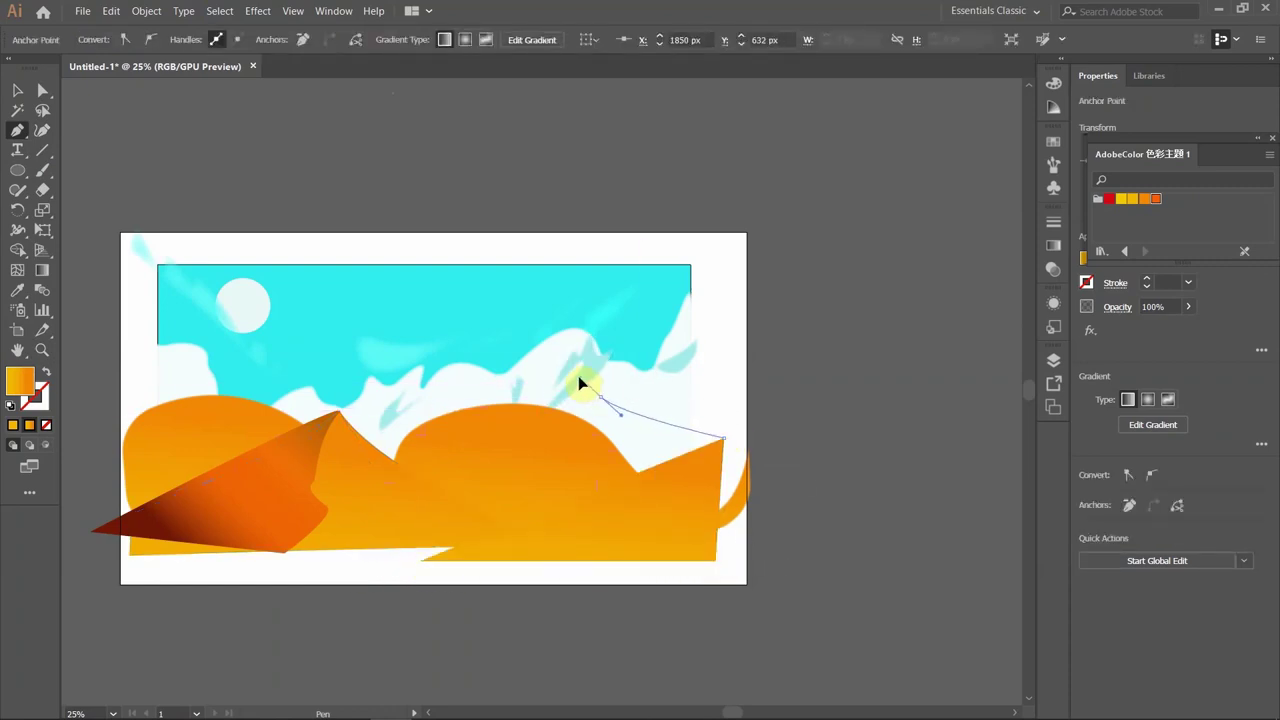
left_click_drag(580, 383, 577, 378)
left_click_drag(461, 465, 367, 568)
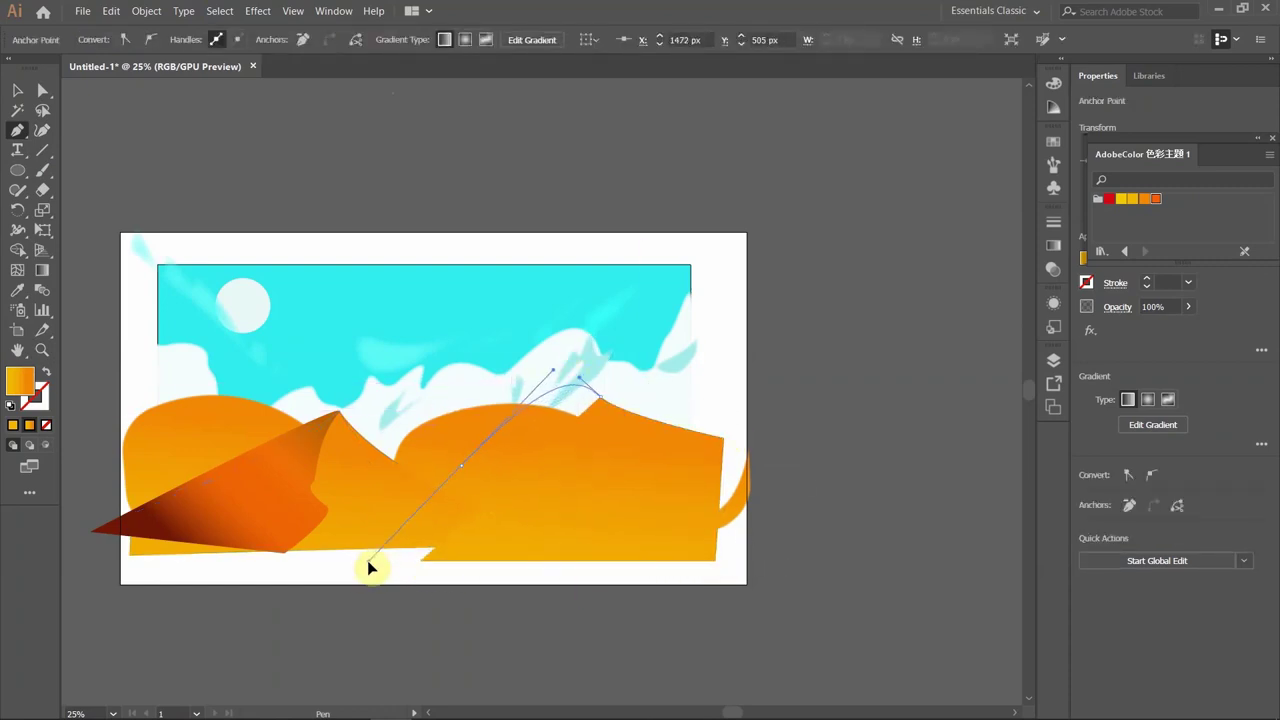
left_click(309, 566)
left_click(421, 561)
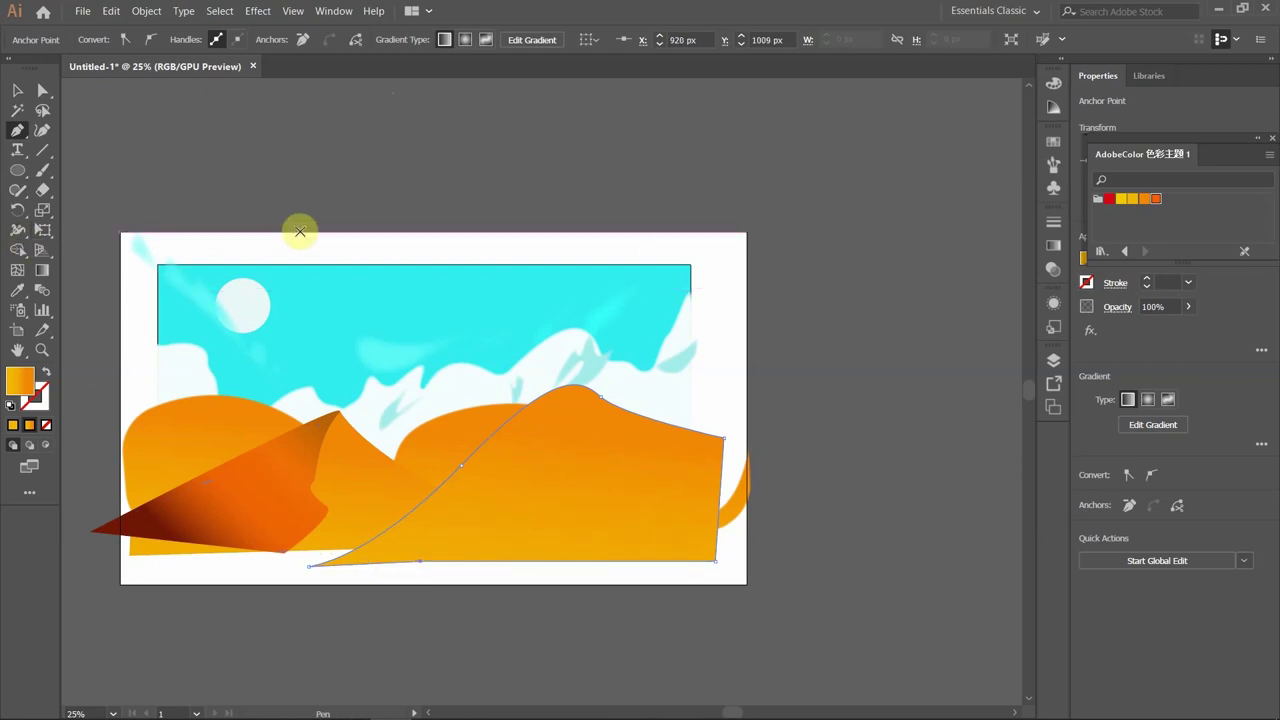
Draw a closed shadow path from the dune's base up to its peak.
left_click(478, 574)
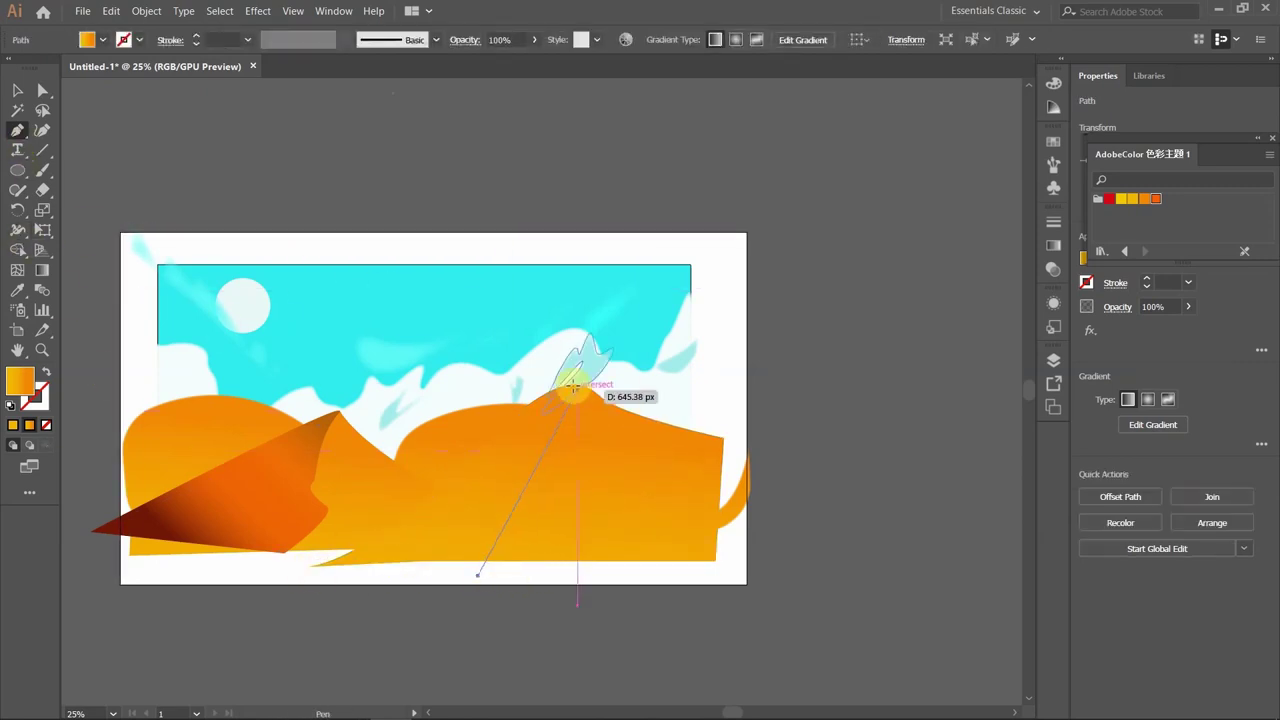
left_click_drag(563, 378, 330, 582)
left_click_drag(418, 568, 237, 607)
left_click(482, 578)
Pull curve handles out of the peak to bend the edge from peak down to base.
left_click_drag(31, 124, 108, 190)
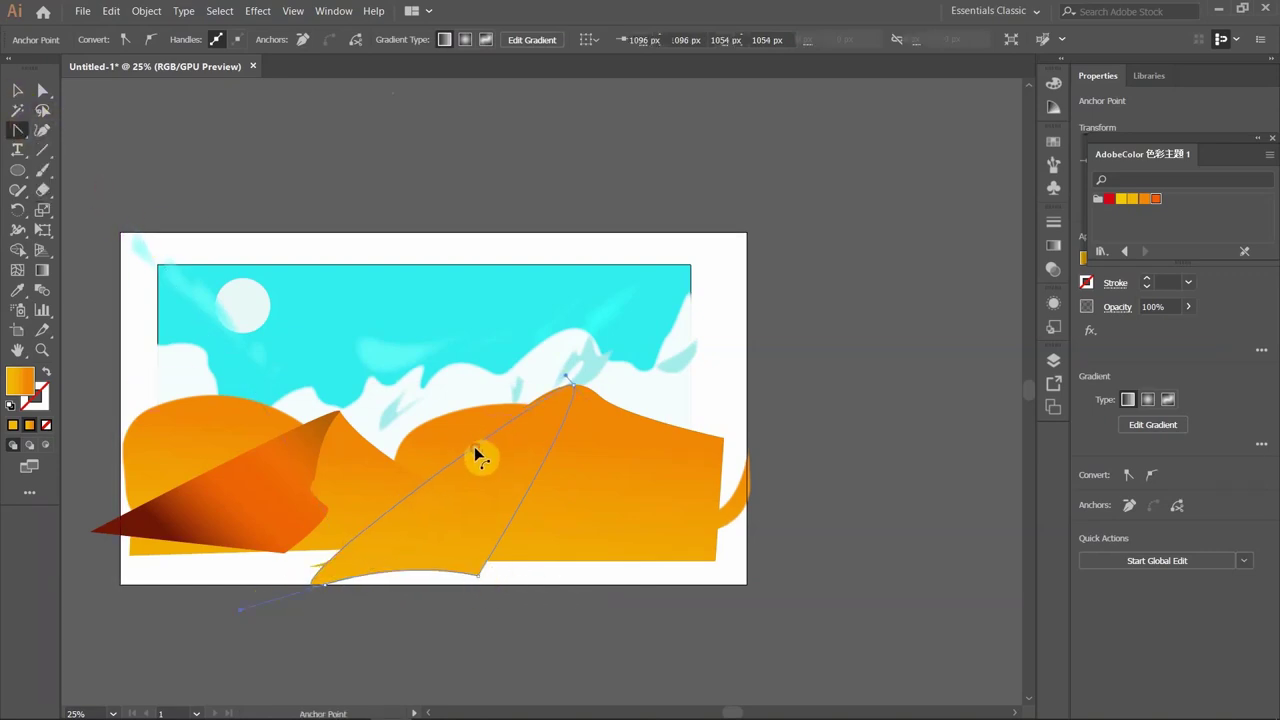
mouse_move(557, 390)
left_mouse_down()
mouse_move(567, 413)
mouse_move(590, 403)
left_mouse_up()
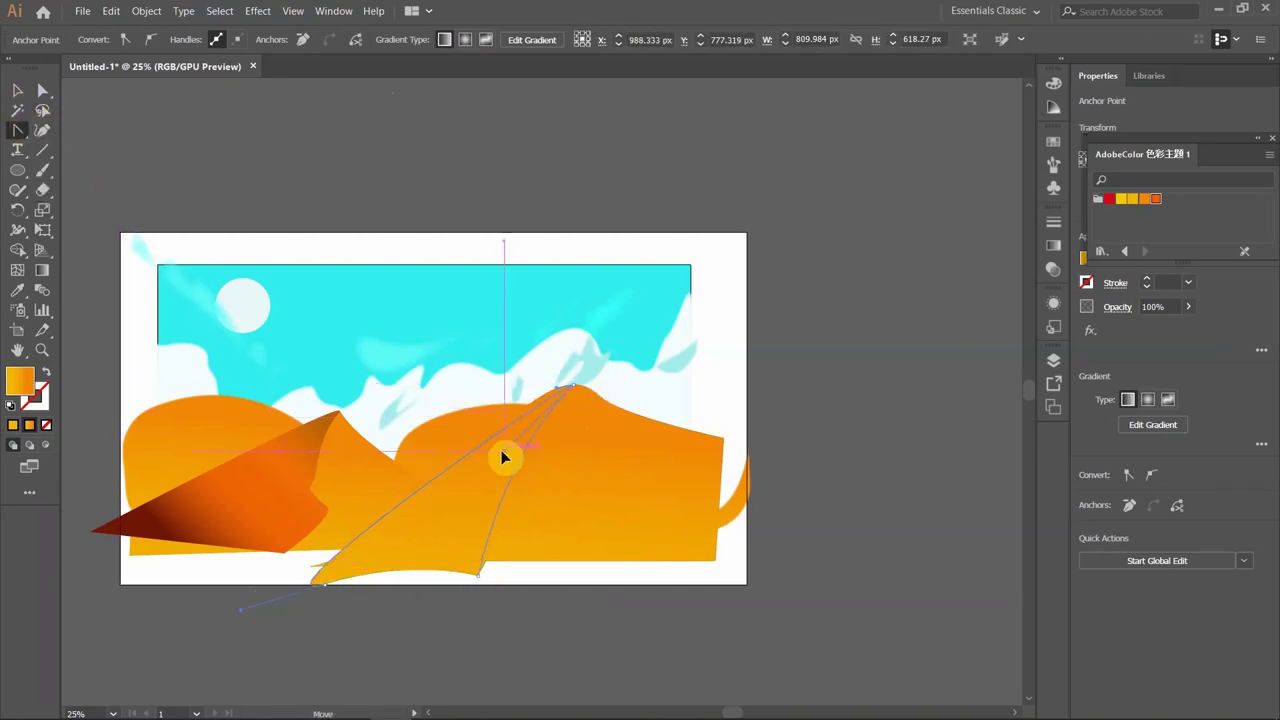
left_click_drag(500, 457, 561, 468)
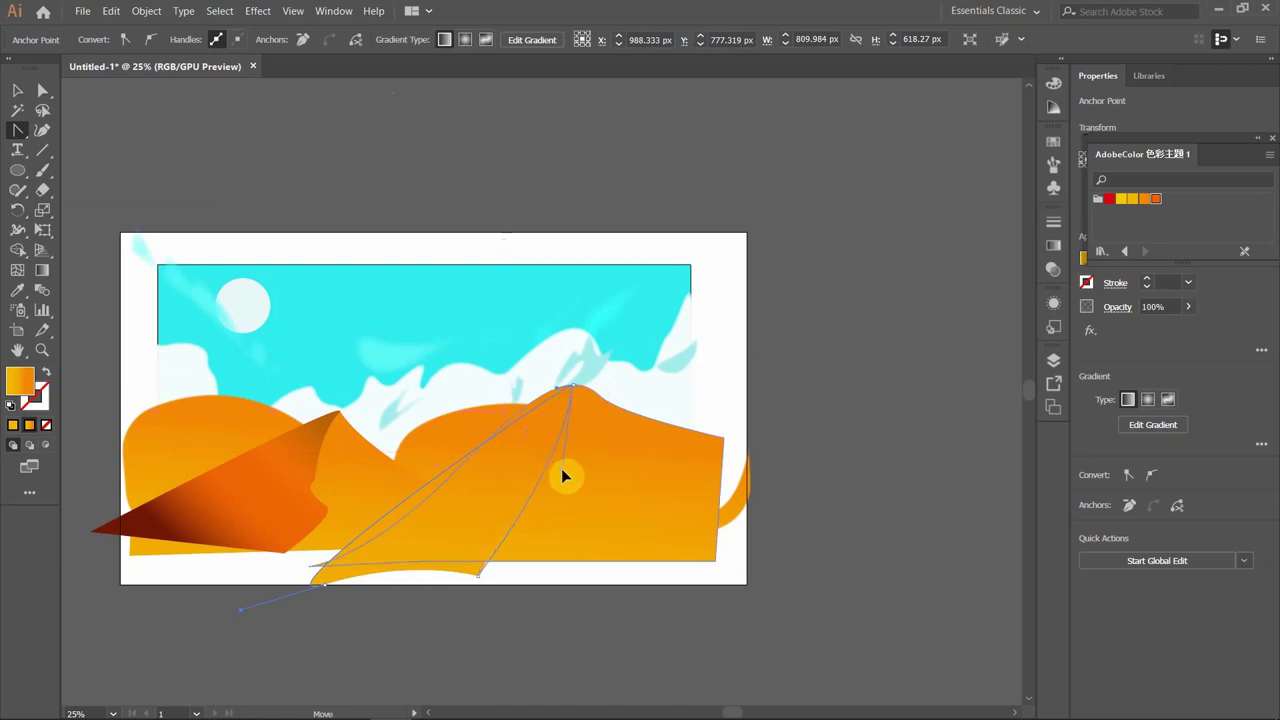
left_click_drag(486, 580, 419, 579)
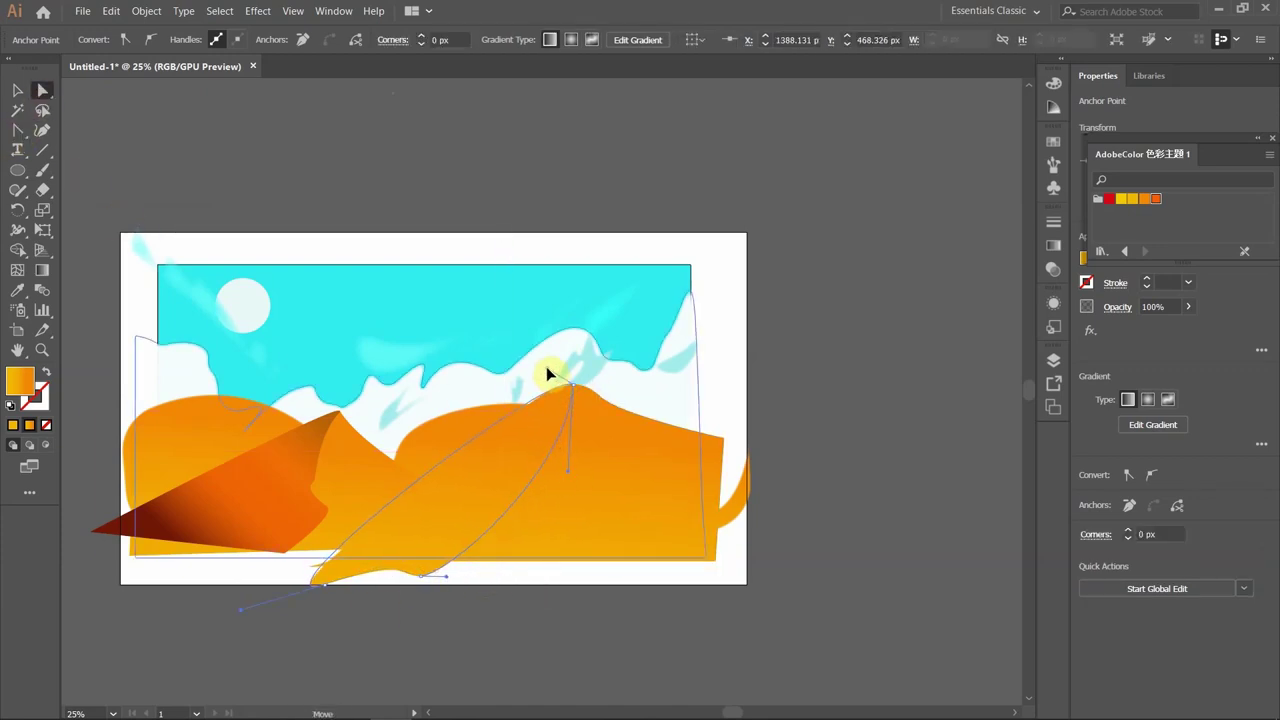
Move the dune's lower-left tip further left and adjust the peak anchor's handles.
left_click(569, 571)
left_click(449, 535)
left_click_drag(310, 580, 255, 572)
left_click_drag(548, 369, 553, 371)
left_click(423, 560)
left_click(551, 368)
left_click(410, 560)
Zoom in to inspect the peak anchor's handles, then zoom back out to the whole scene.
key("ctrl+equal")
key("ctrl+equal")
left_click(17, 130)
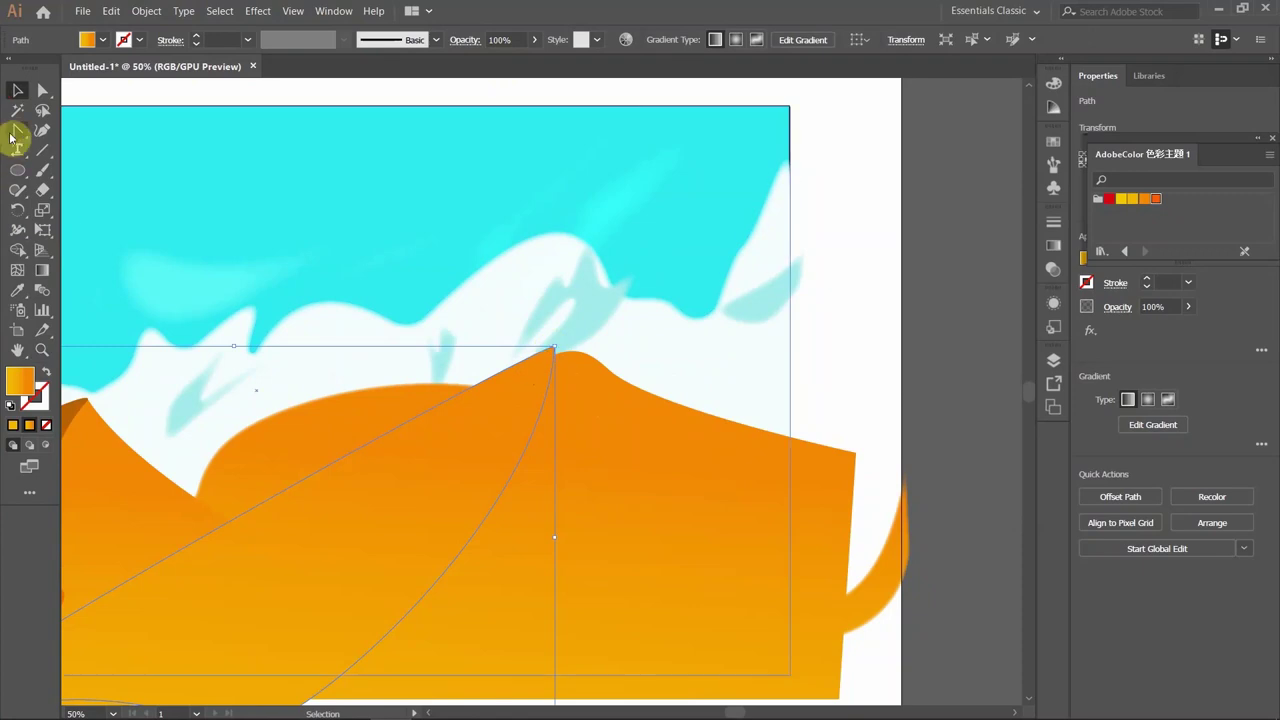
key("a")
left_click(560, 357)
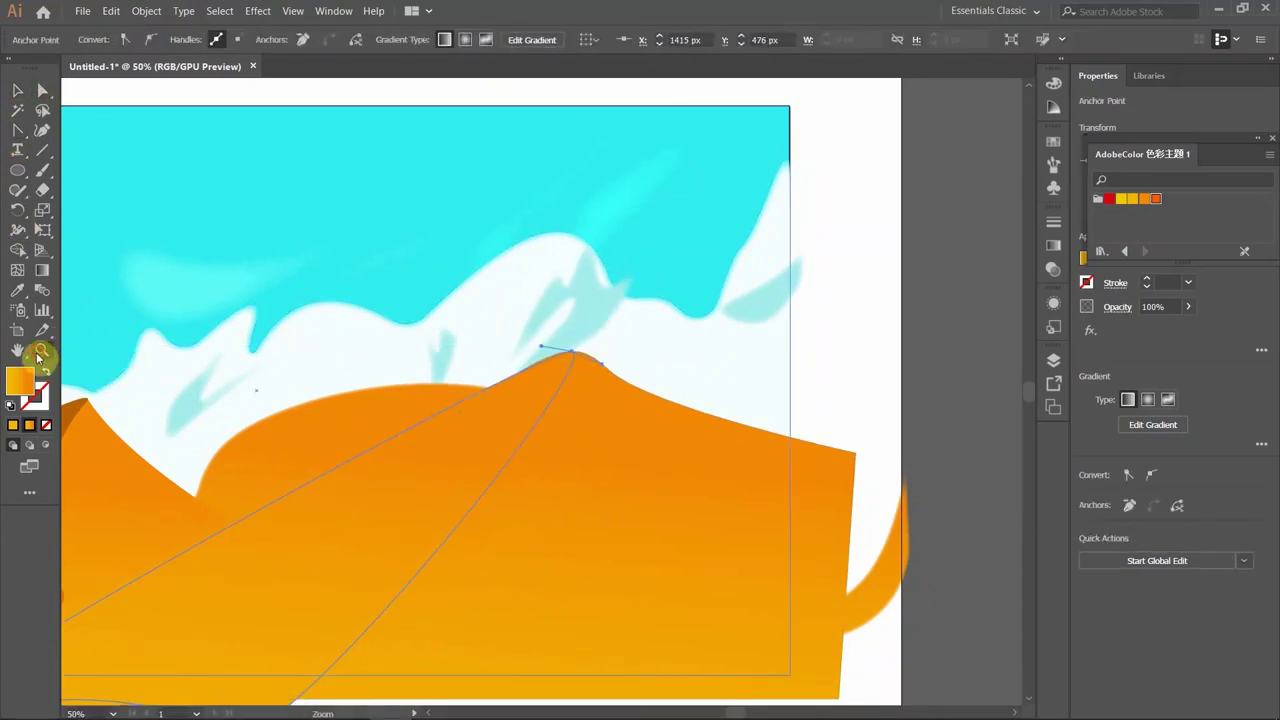
key("v")
key("ctrl+minus")
Select the left dark dune together with the middle dune.
left_click(543, 488)
left_click(287, 503)
right_click(284, 500)
key("Escape")
left_click(577, 465, "shift")
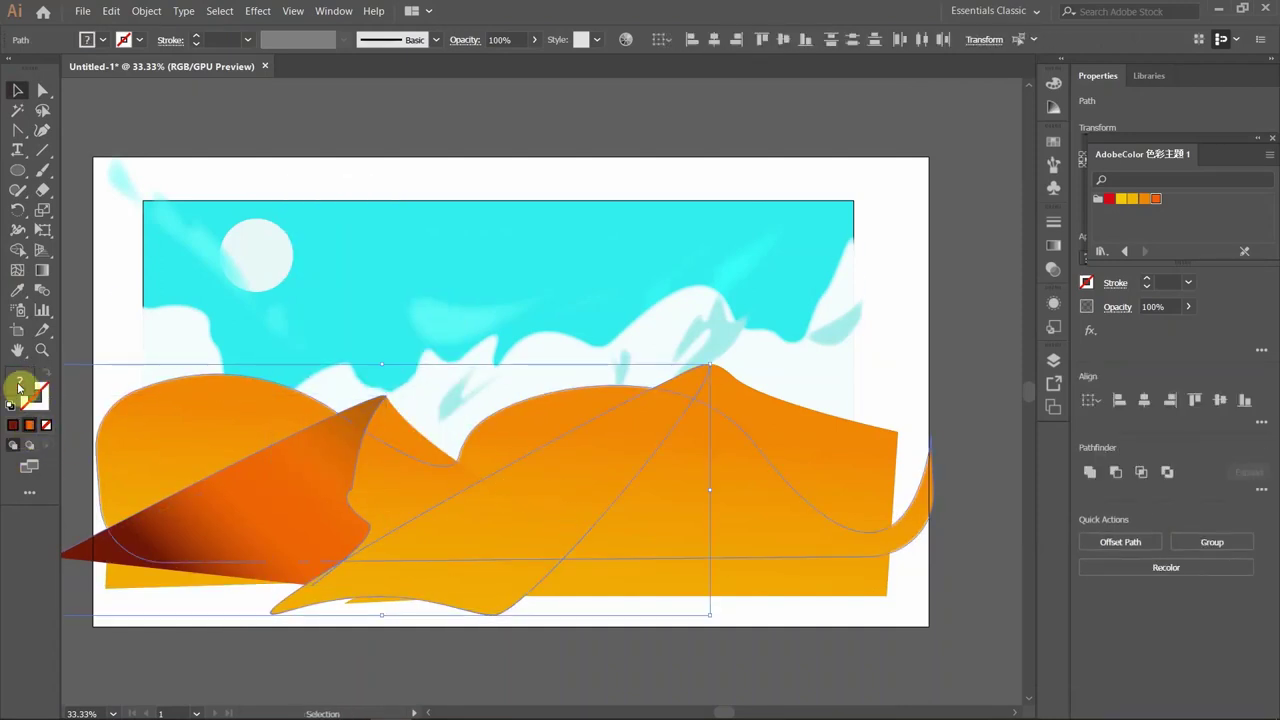
Select the left dune alone and review its gradient settings and stop colour.
left_click(338, 481)
left_click(320, 490)
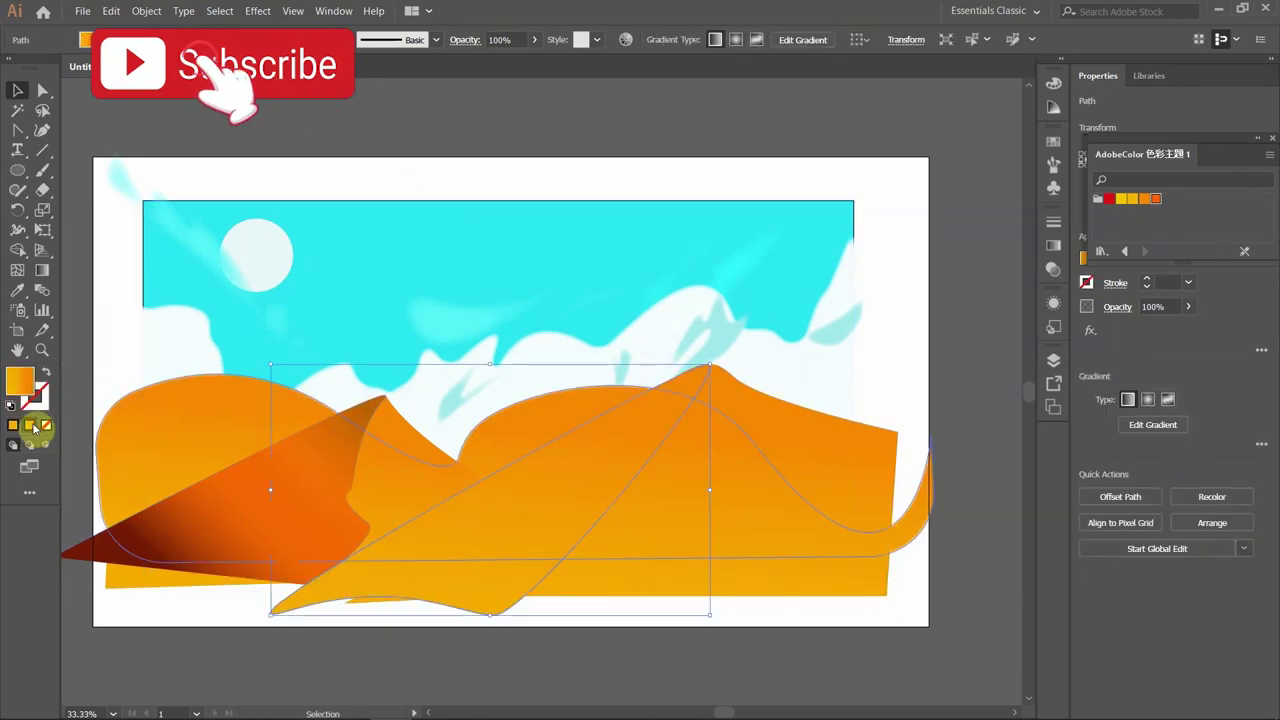
left_click(228, 478)
left_click(87, 40)
left_click(1150, 426)
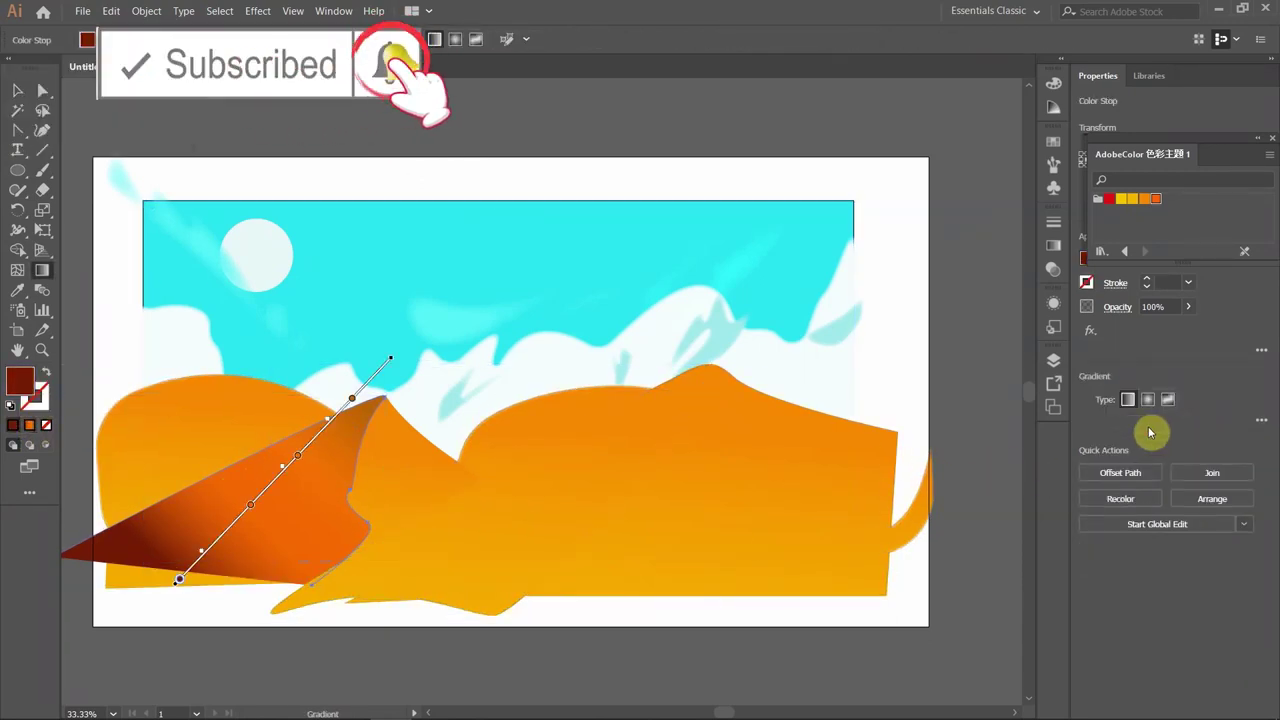
left_click(1055, 247)
left_click(943, 215)
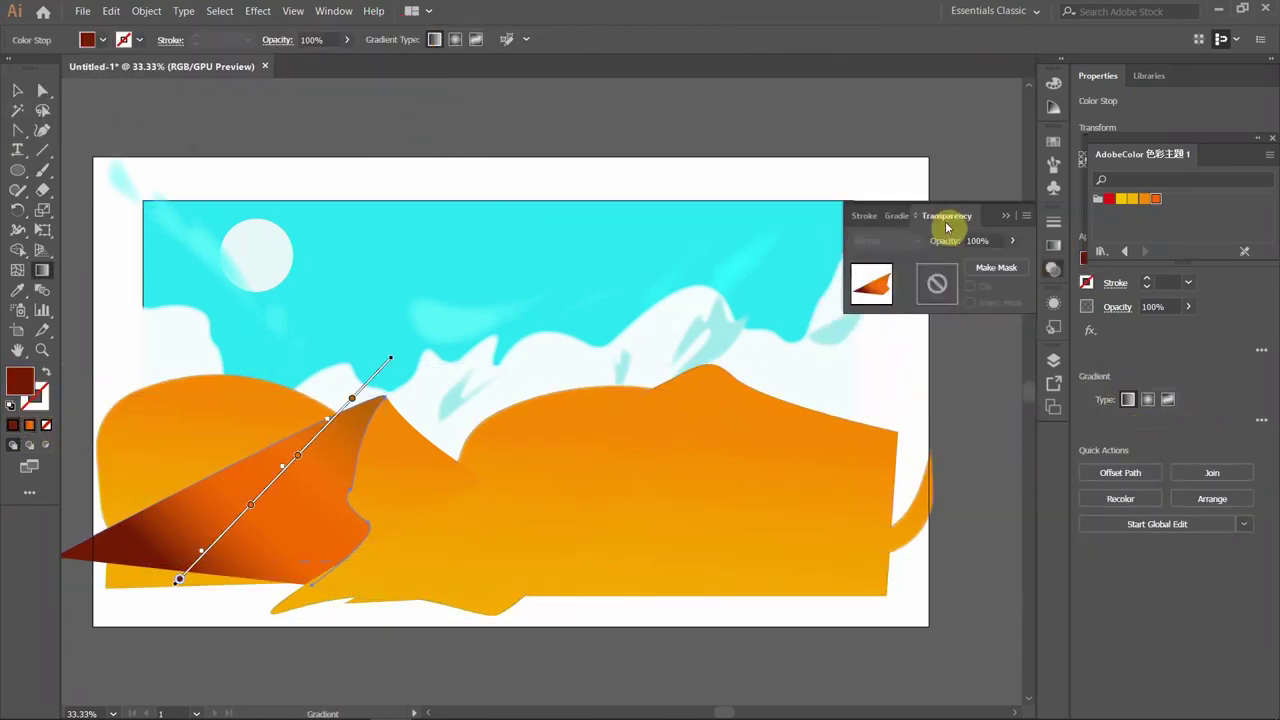
left_click(895, 216)
double_click(976, 345)
left_click(740, 373)
Apply a gradient fill to the large middle dune.
left_click(986, 543)
key("v")
left_click(594, 480)
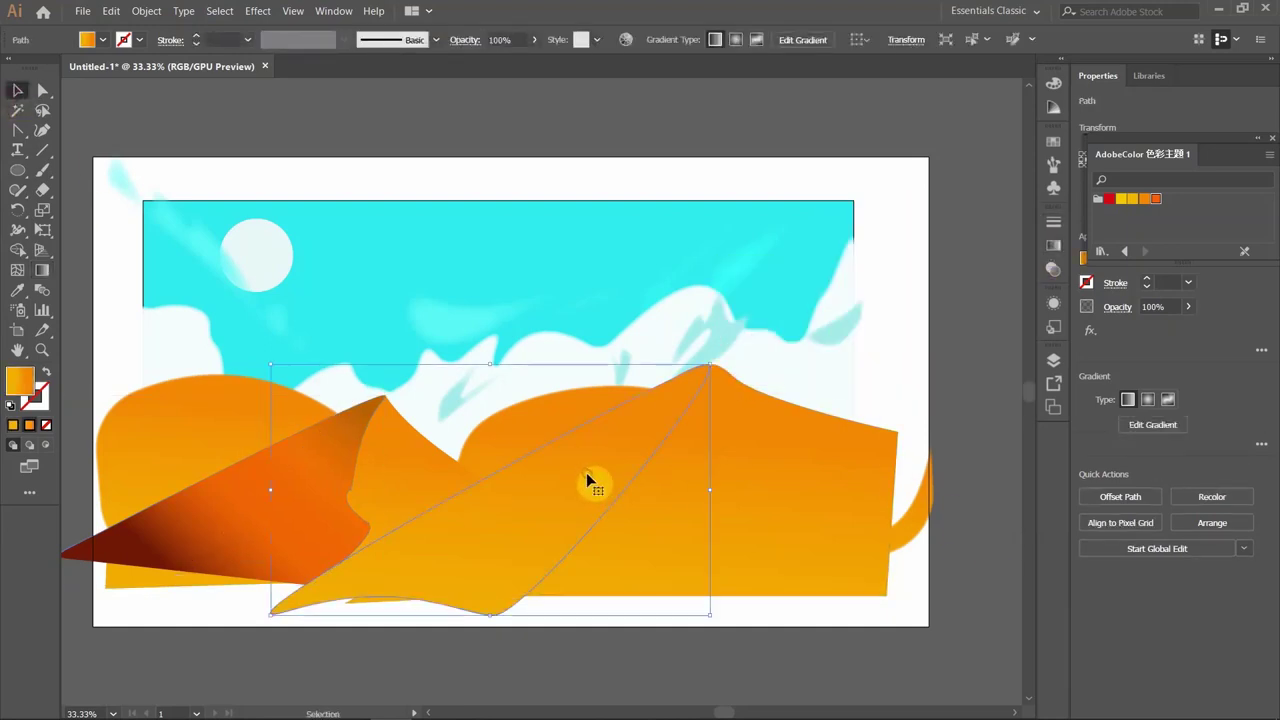
left_click(1054, 247)
left_click(825, 362)
left_click(943, 549)
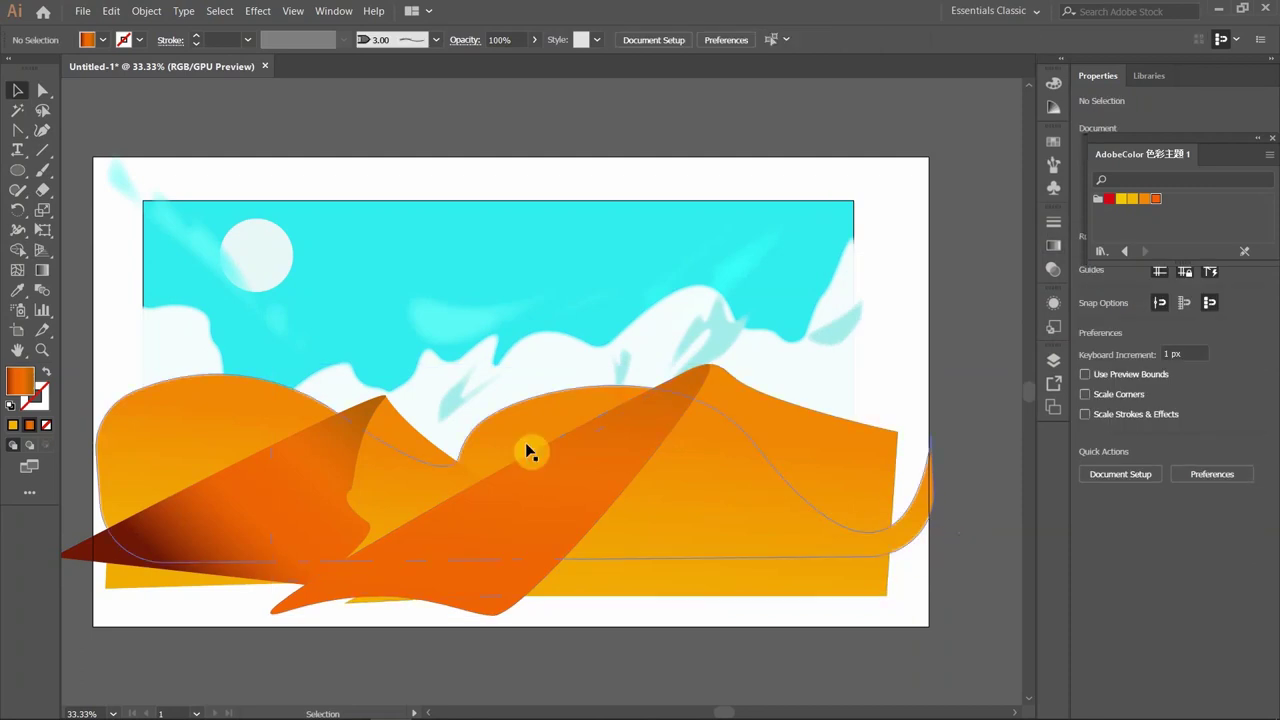
left_click(1054, 247)
left_click(843, 477)
Angle the middle dune's gradient diagonally toward the peak with a red stop deepening the shading.
key("g")
left_click_drag(510, 165, 820, 423)
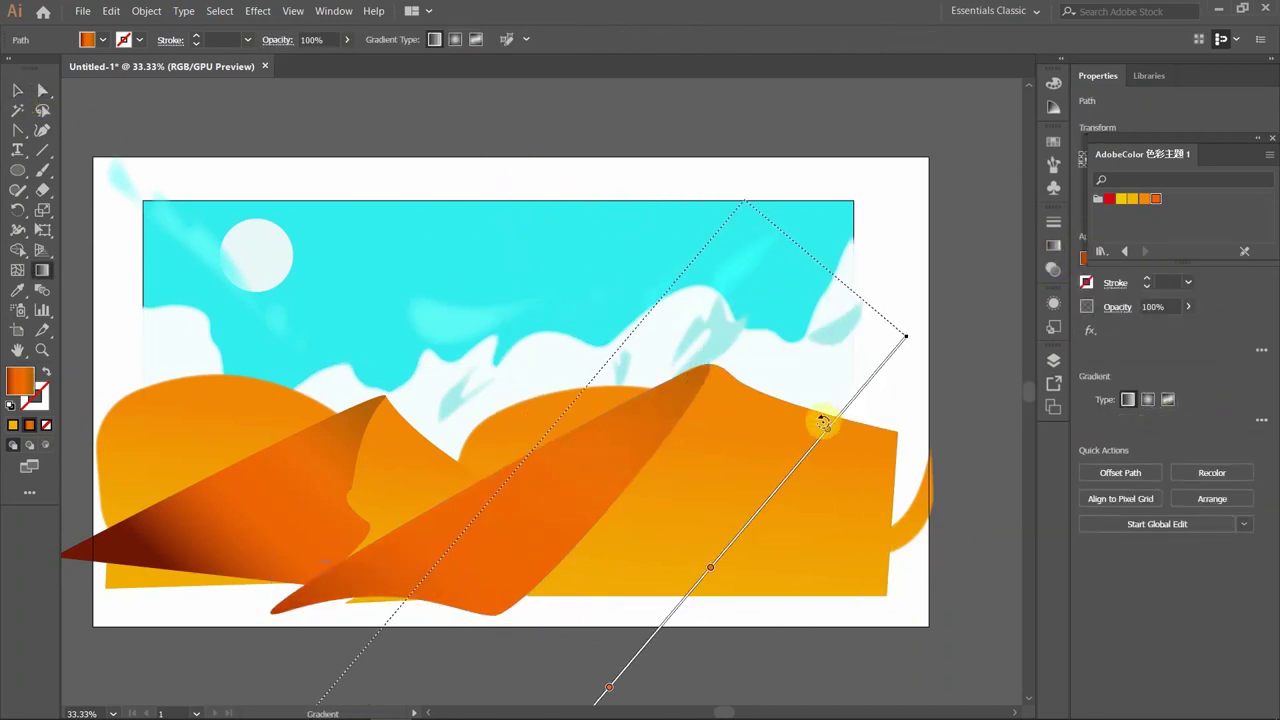
mouse_move(326, 693)
left_mouse_down()
mouse_move(571, 391)
mouse_move(698, 348)
mouse_move(380, 651)
left_mouse_up()
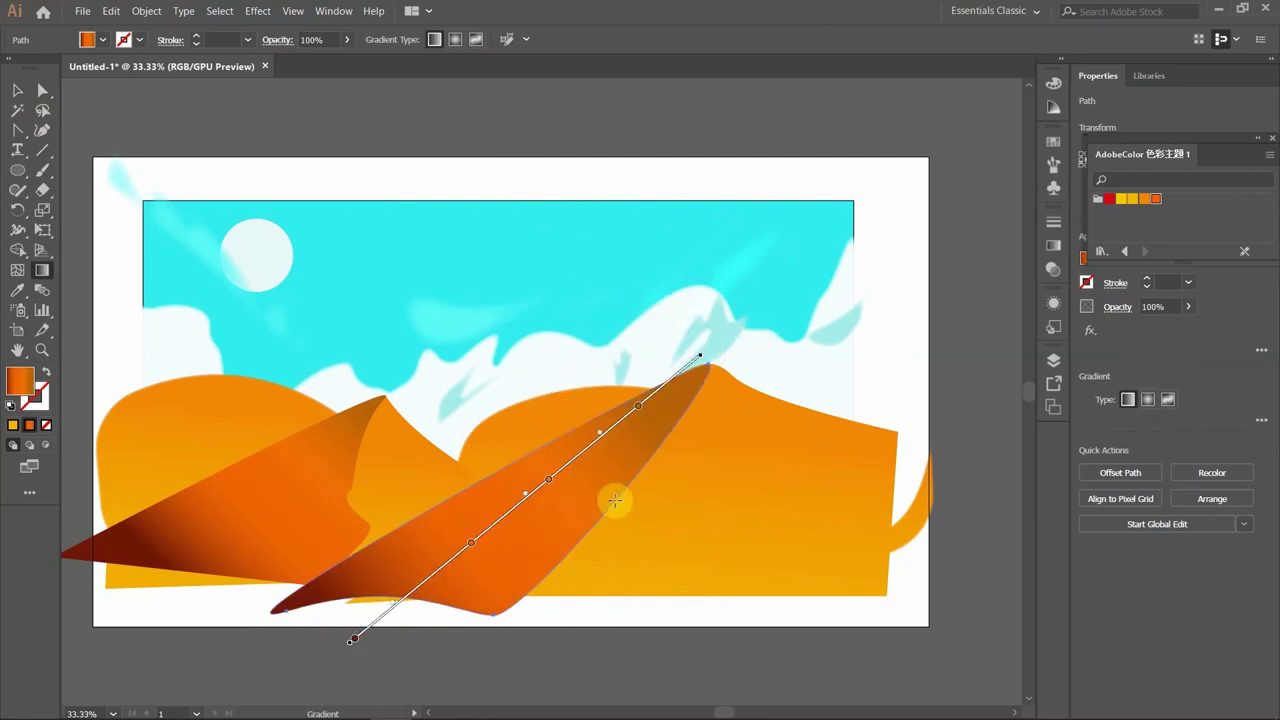
double_click(661, 390)
left_click(851, 400)
key("Return")
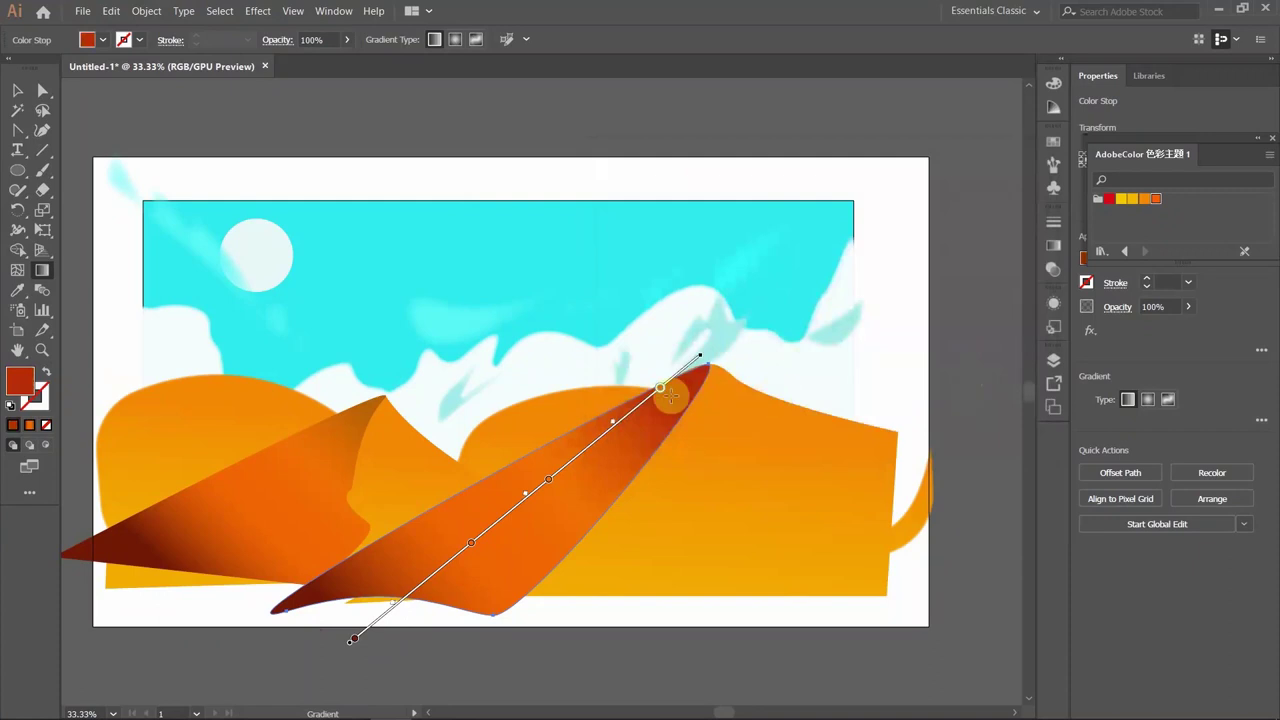
left_click_drag(688, 370, 646, 394)
left_click(558, 478)
Deselect the shaded dune, check another dune shape, and clear the selection.
key("v")
left_click(826, 643)
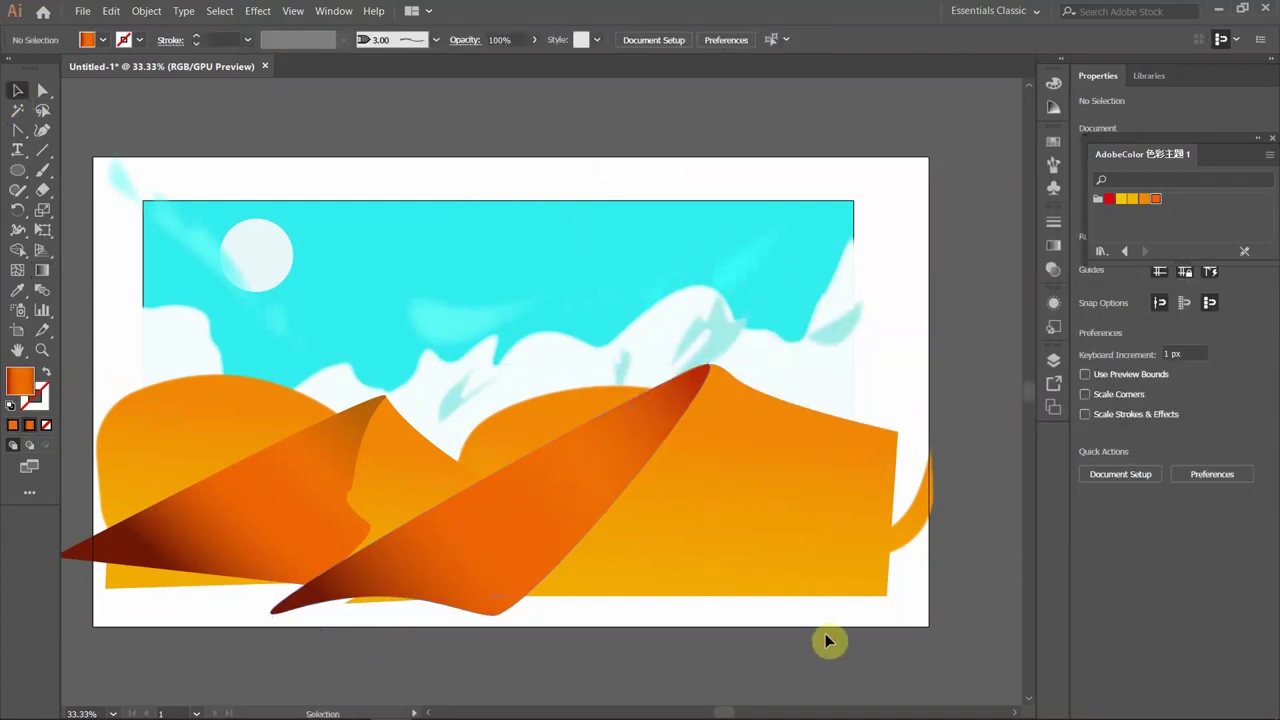
left_click(523, 374)
key("ctrl+shift+a")
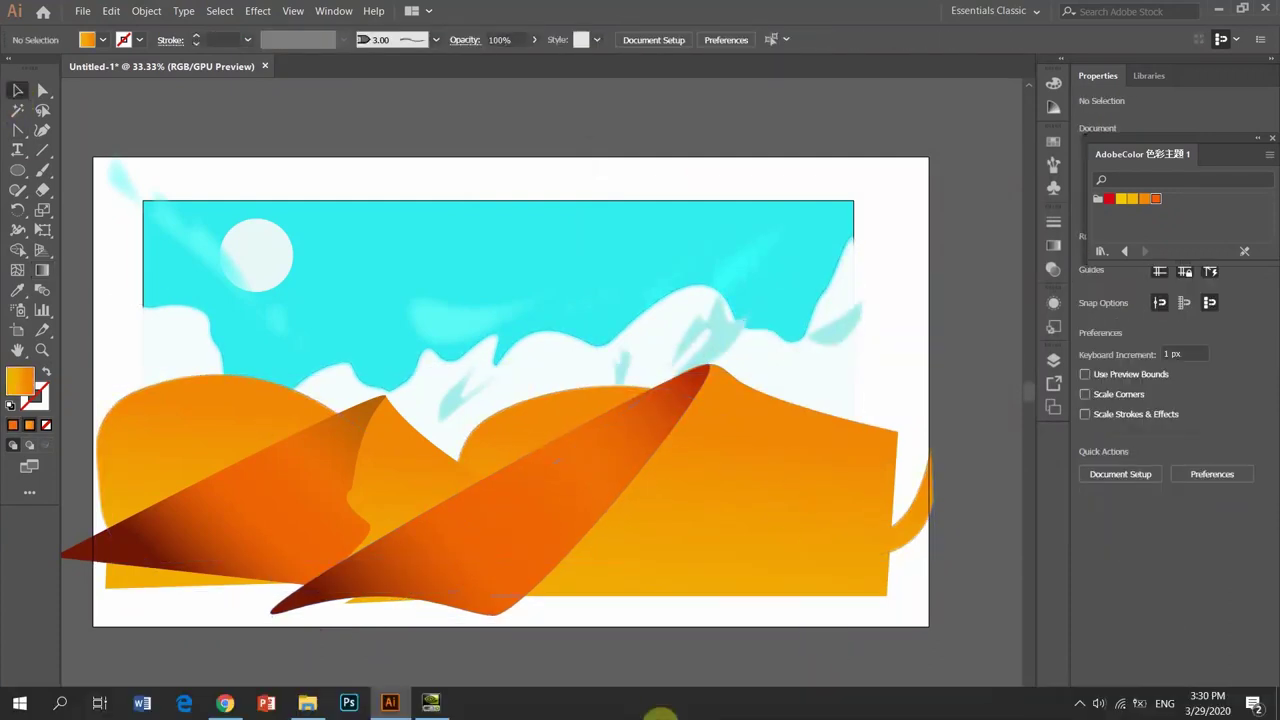
Draw the closed foreground dune outline across the bottom of the scene with the Pen tool.
left_click(1079, 703)
left_click(1060, 677)
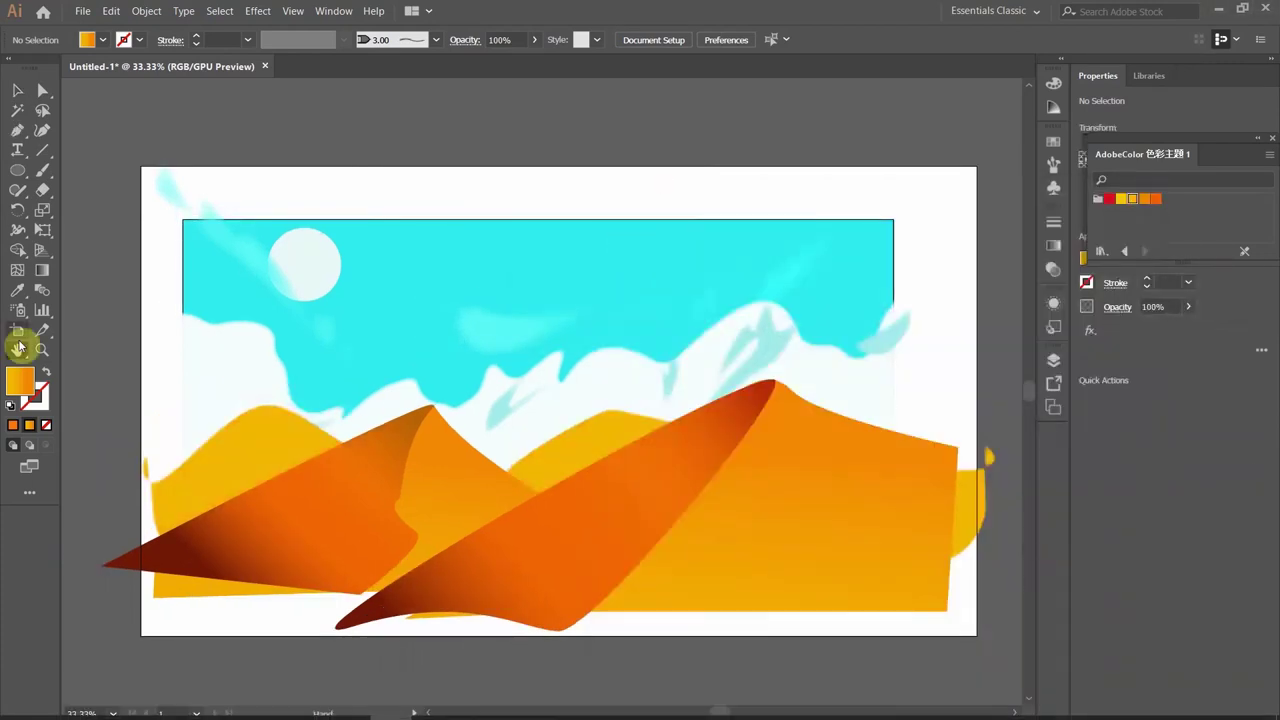
key("p")
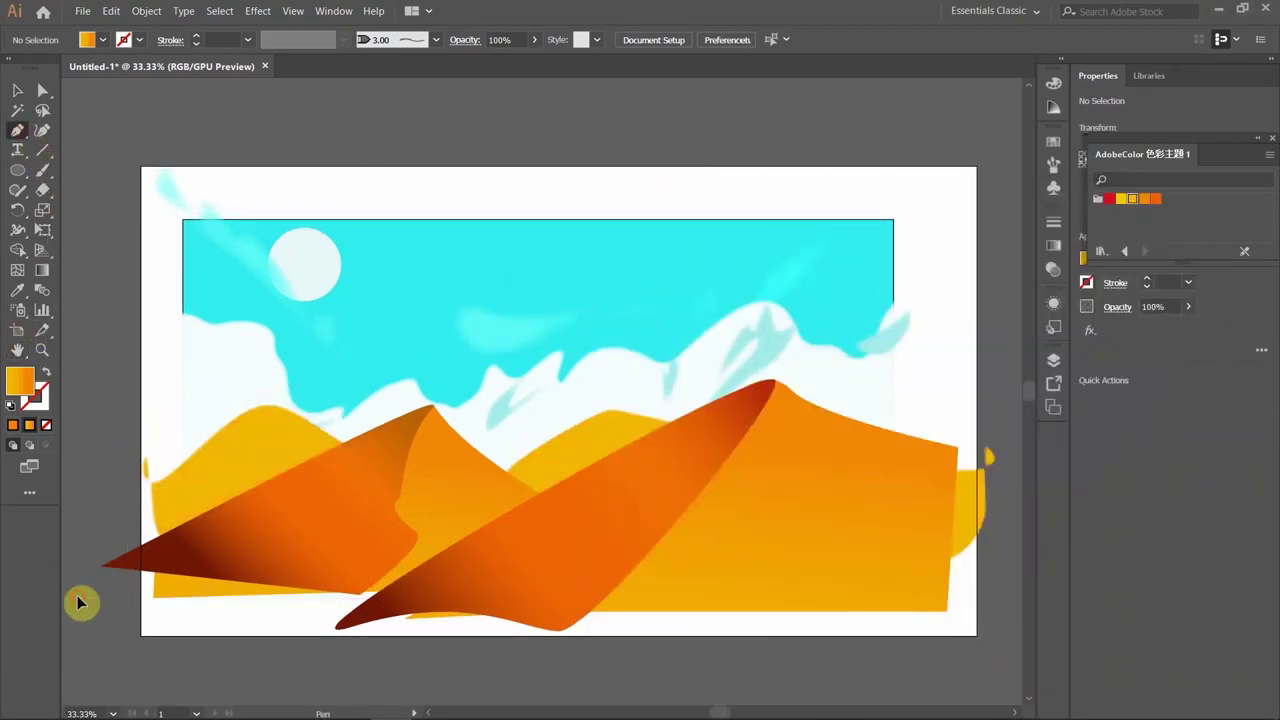
left_click(78, 598)
mouse_move(477, 598)
left_mouse_down()
mouse_move(703, 706)
mouse_move(693, 697)
mouse_move(725, 698)
left_mouse_up()
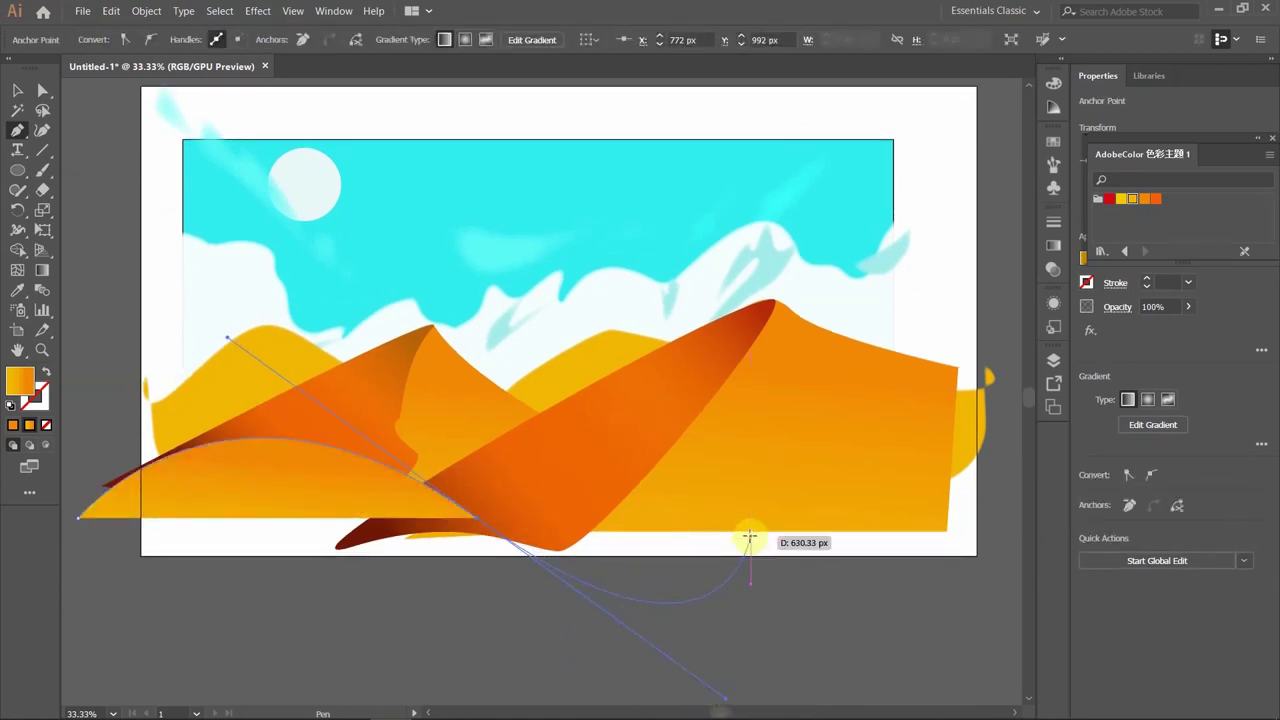
left_click(76, 517)
left_click(957, 518)
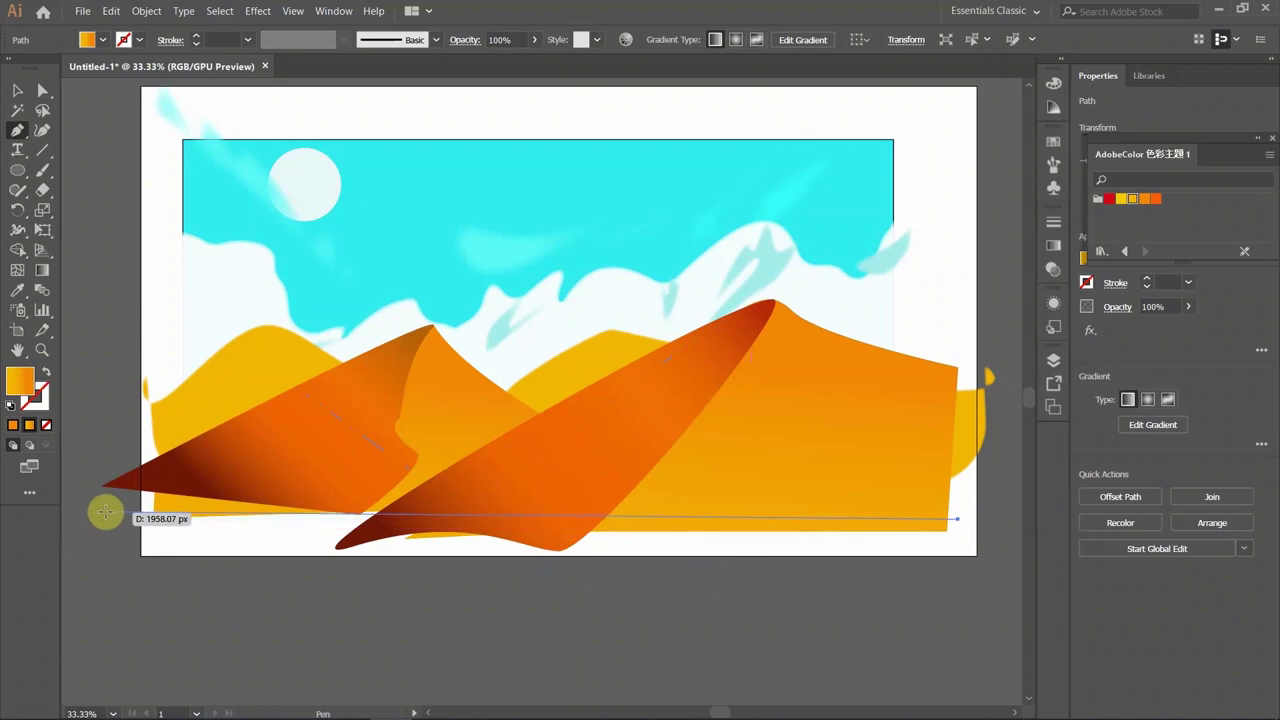
left_click_drag(68, 514, 92, 673)
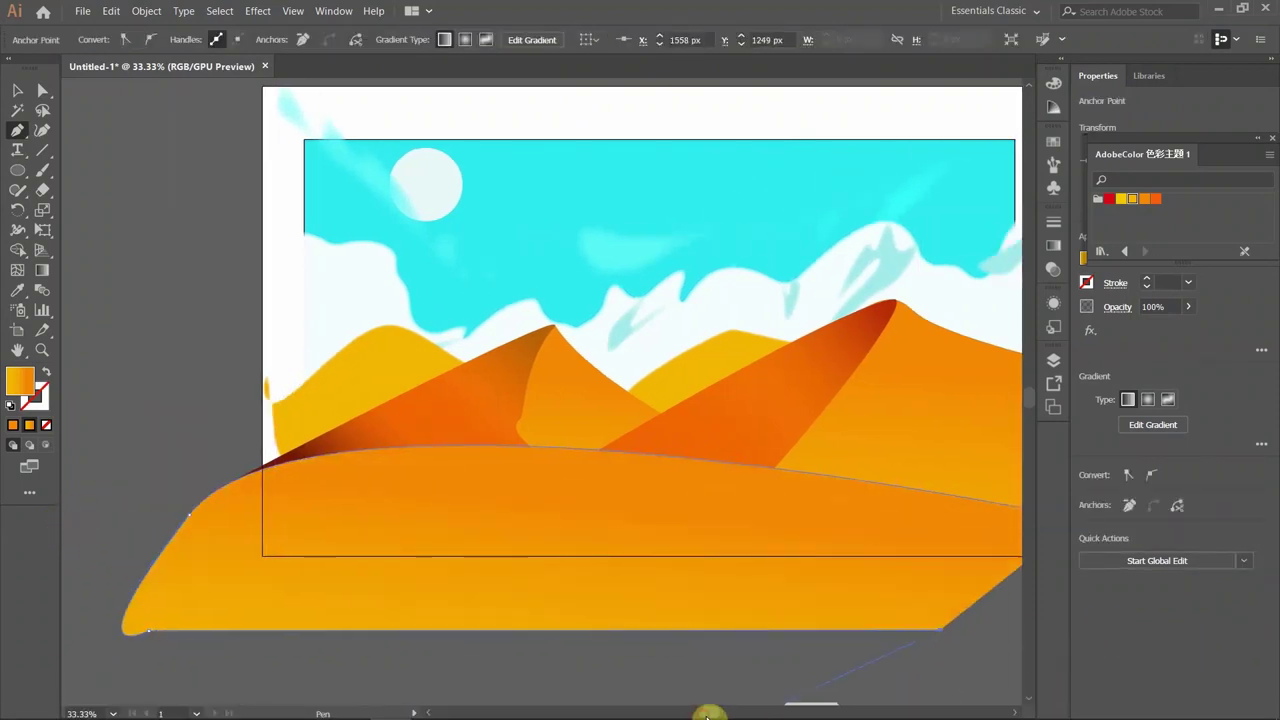
left_click(916, 615)
left_click(893, 522)
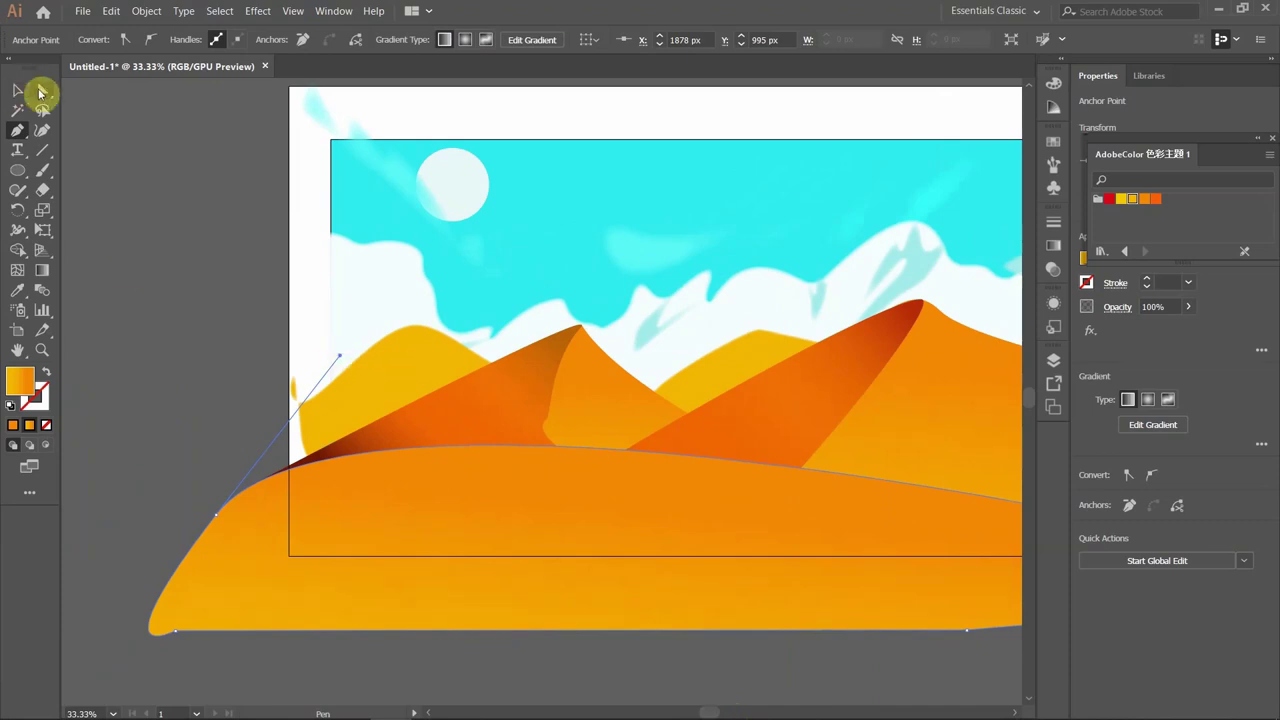
Bend the dune's top edge at an added point, round its left end, and start a shading shape.
left_click_drag(17, 130, 88, 190)
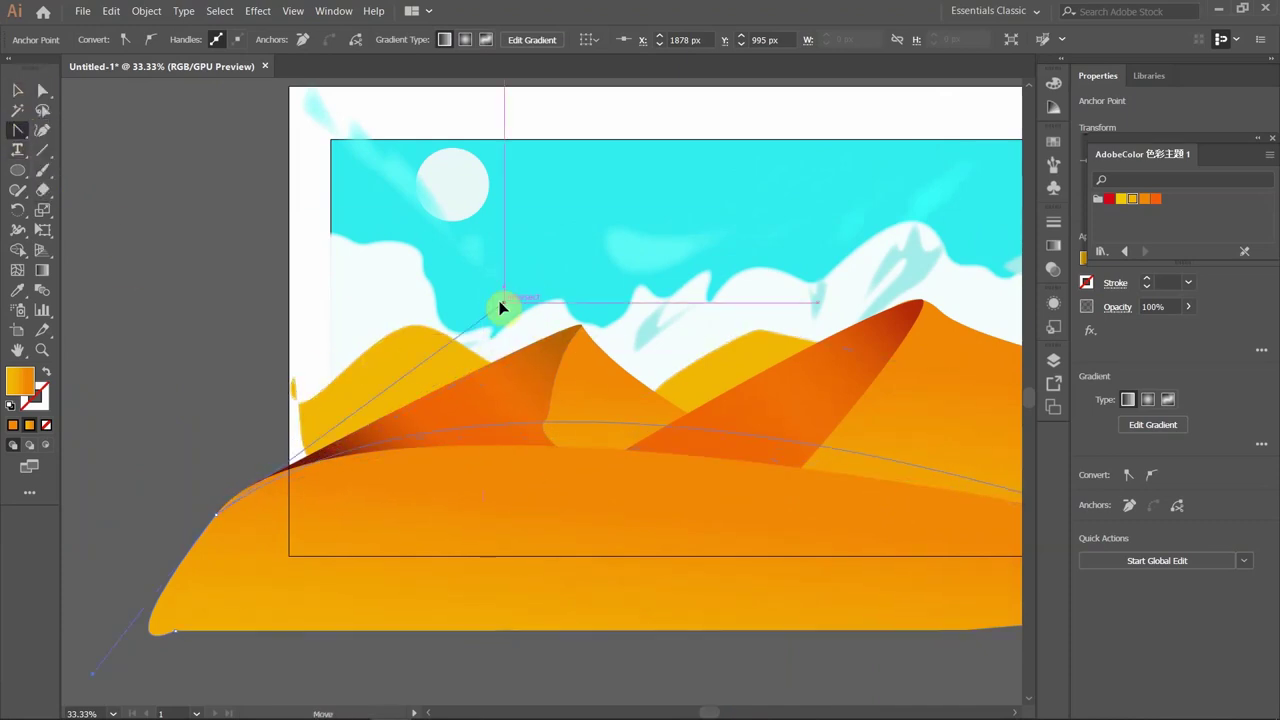
left_click_drag(502, 308, 462, 328)
key("plus")
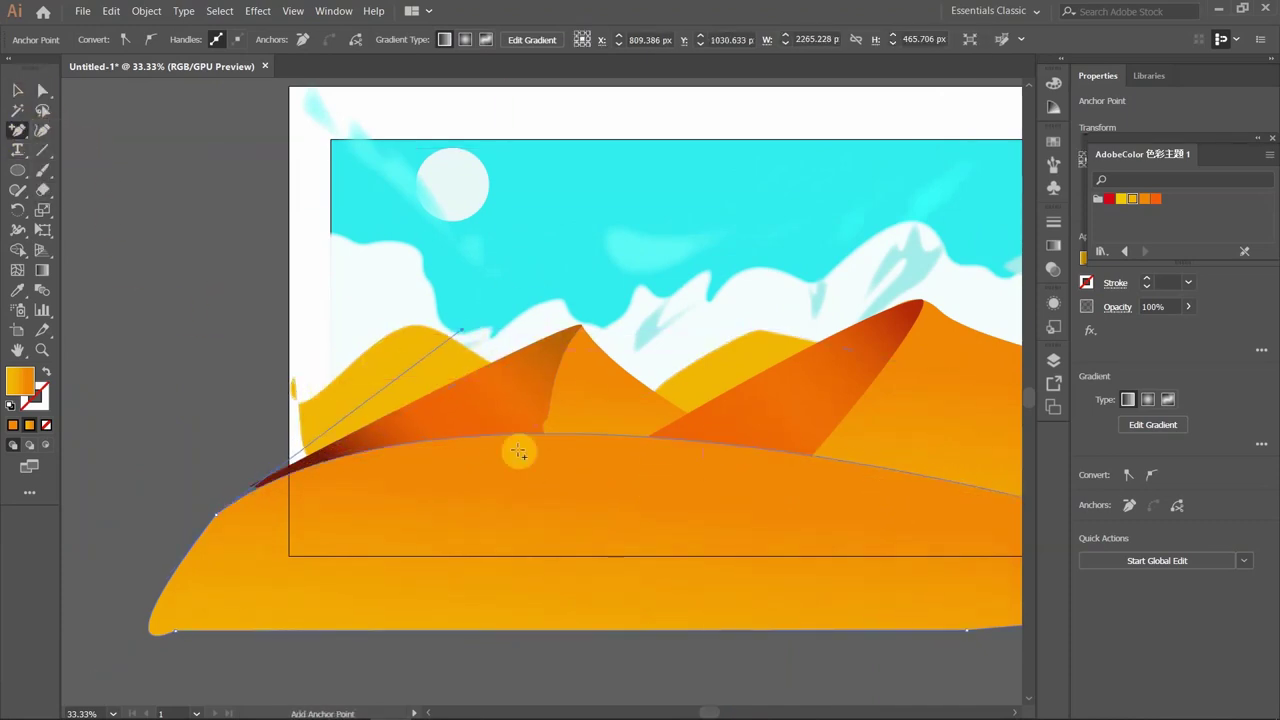
left_click_drag(545, 432, 689, 427)
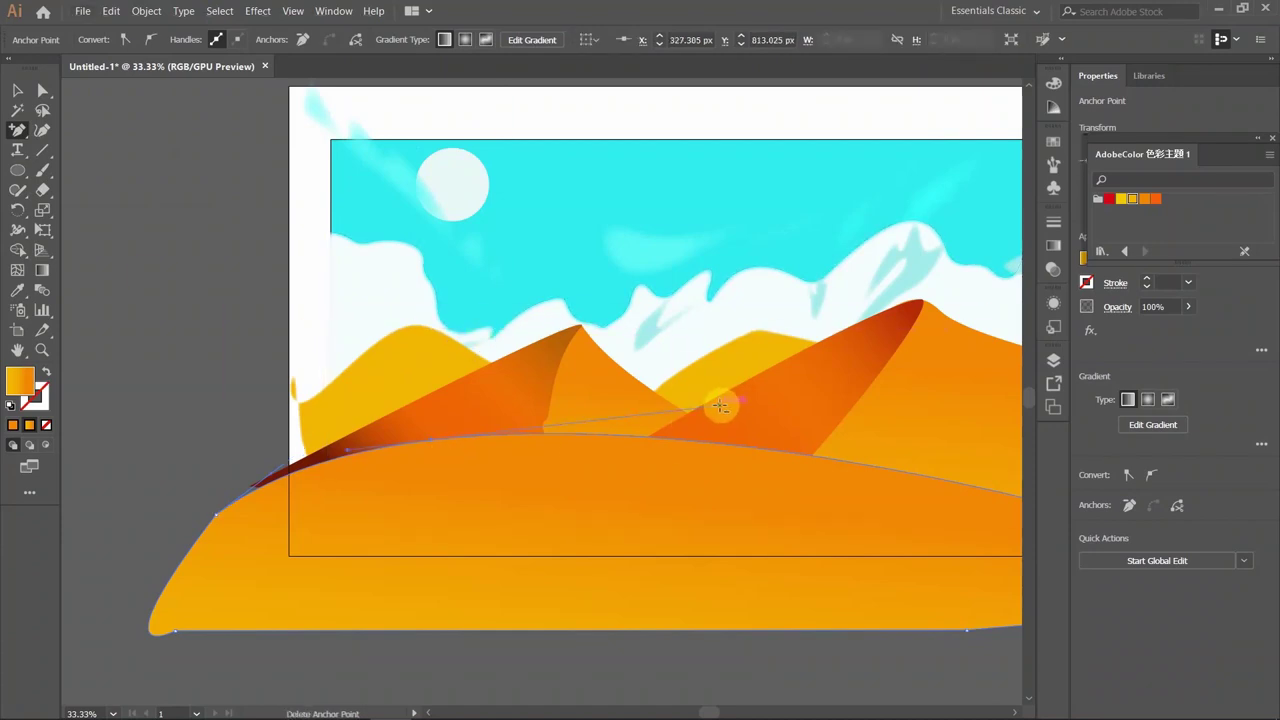
key("shift+c")
left_click_drag(531, 453, 501, 521)
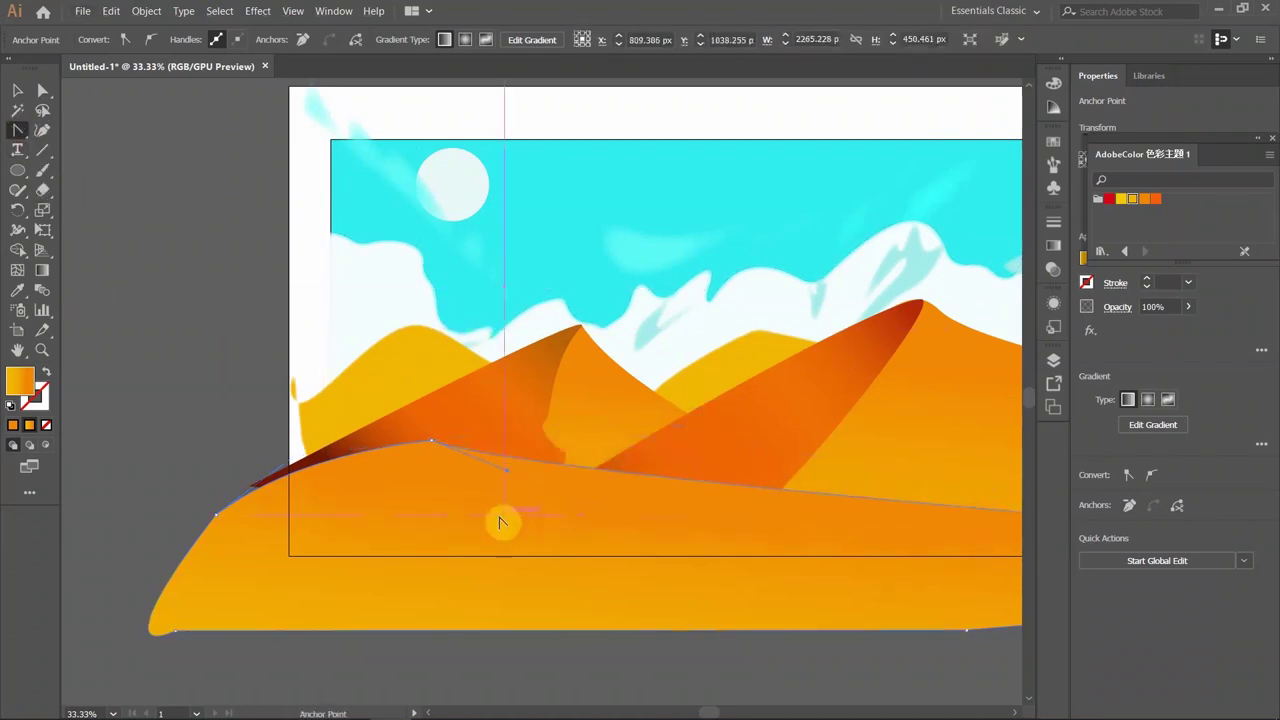
mouse_move(145, 552)
left_mouse_down()
mouse_move(425, 443)
mouse_move(461, 503)
left_mouse_up()
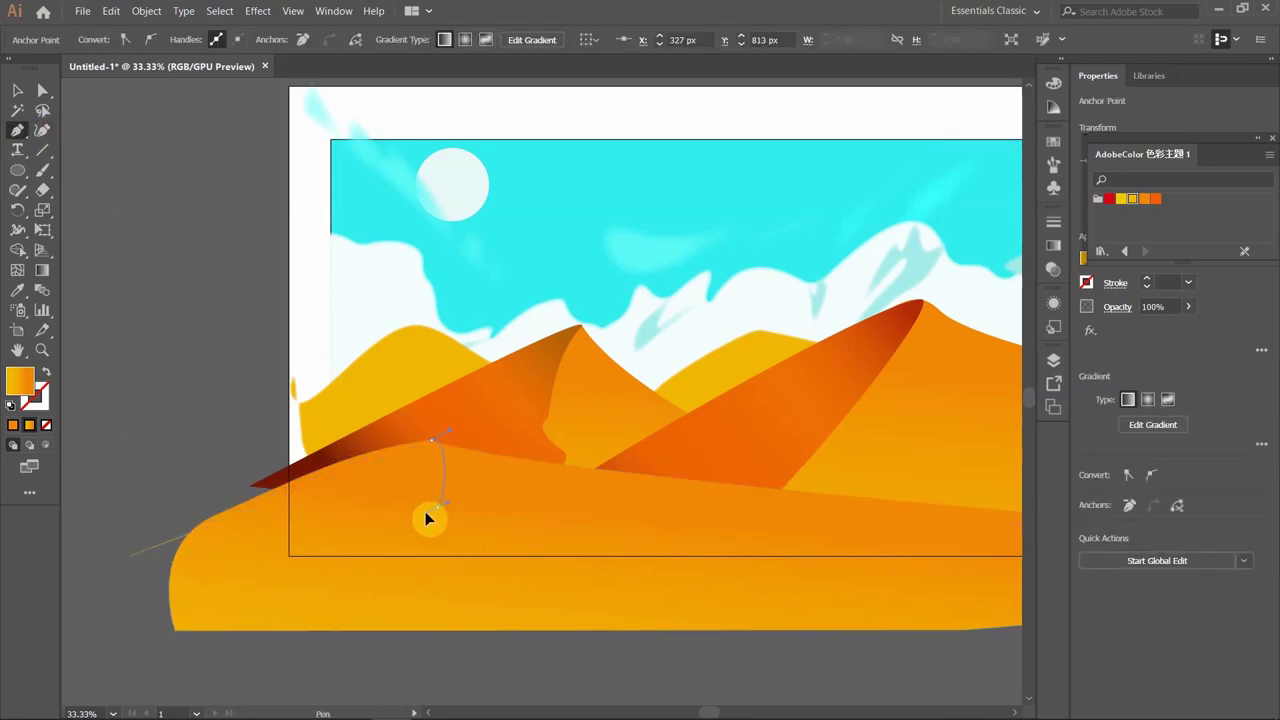
left_click_drag(636, 496, 617, 530)
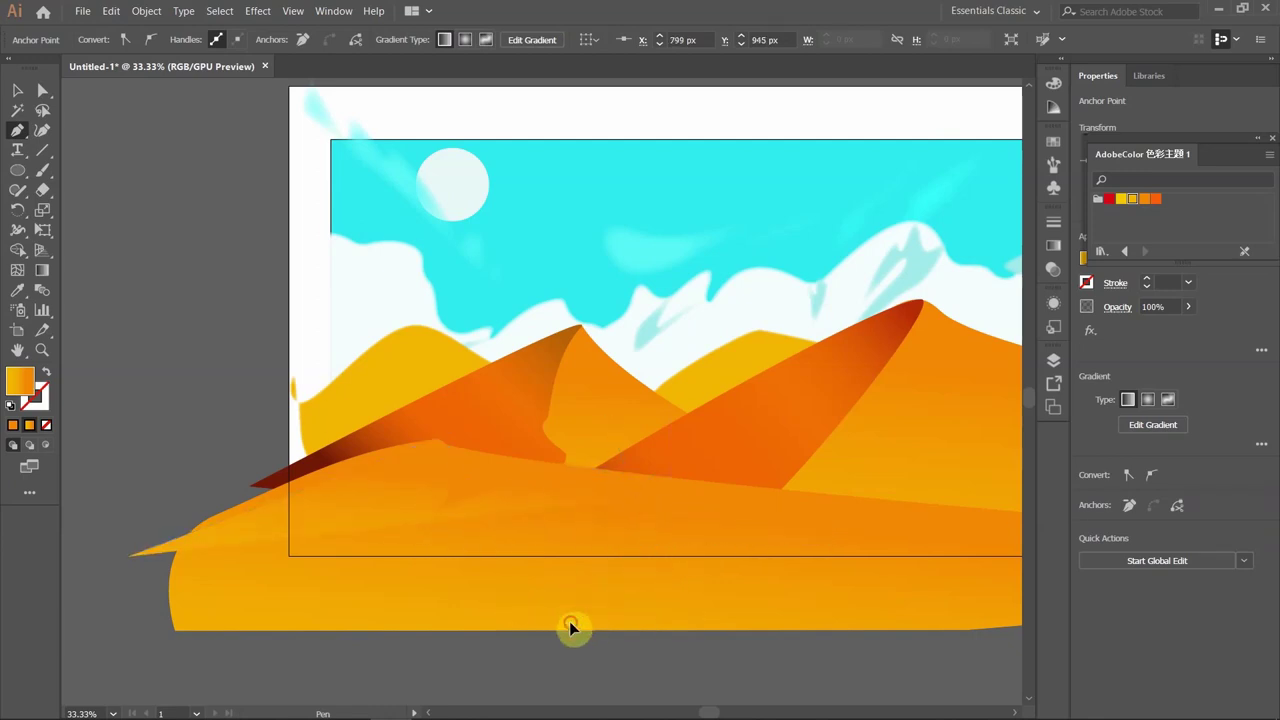
left_click_drag(107, 627, 129, 562)
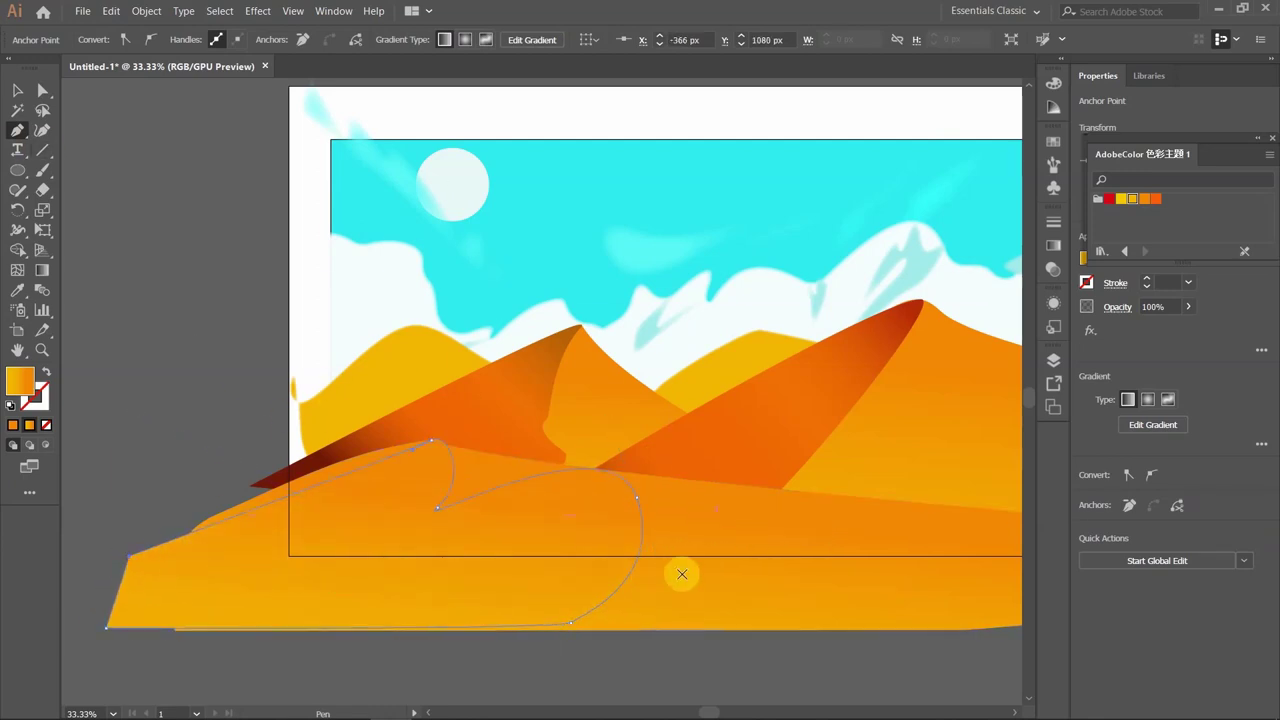
Reshape the front-left dune by dragging its crest and curve anchors.
key("a")
left_click_drag(637, 499, 643, 484)
left_click_drag(615, 397, 582, 451)
left_click_drag(716, 518, 669, 514)
left_click_drag(455, 443, 447, 440)
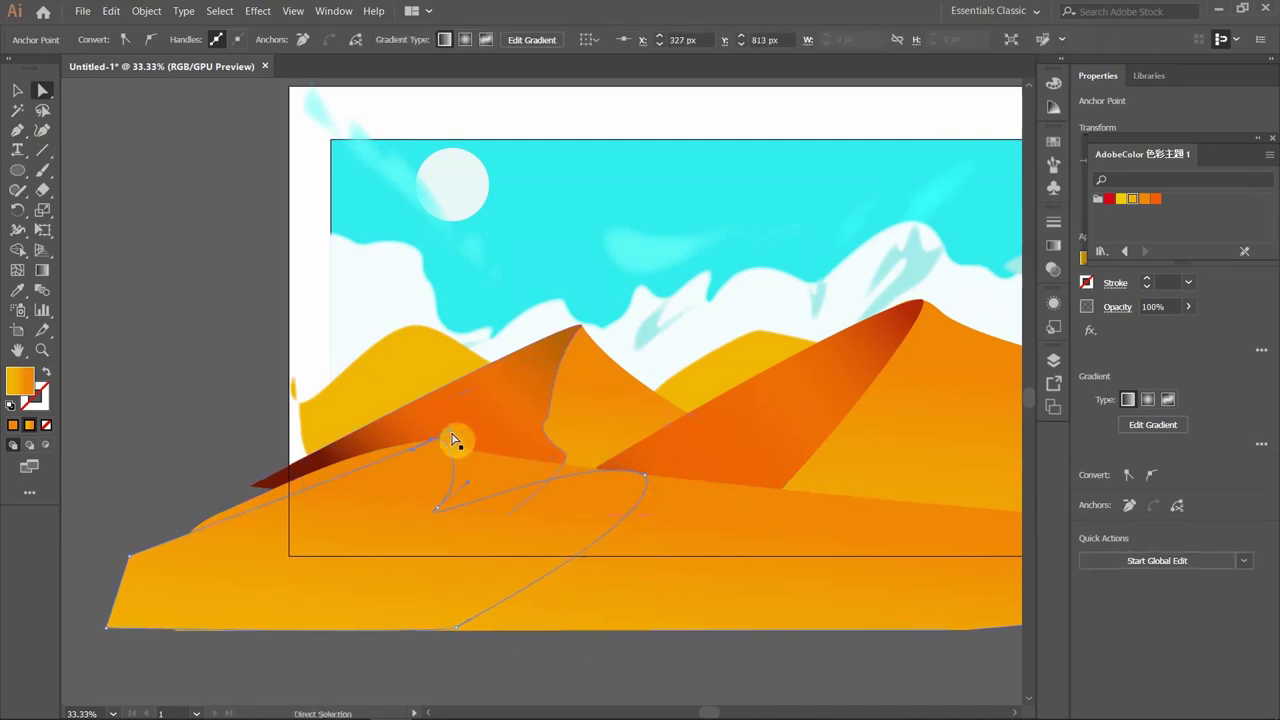
left_click(423, 474)
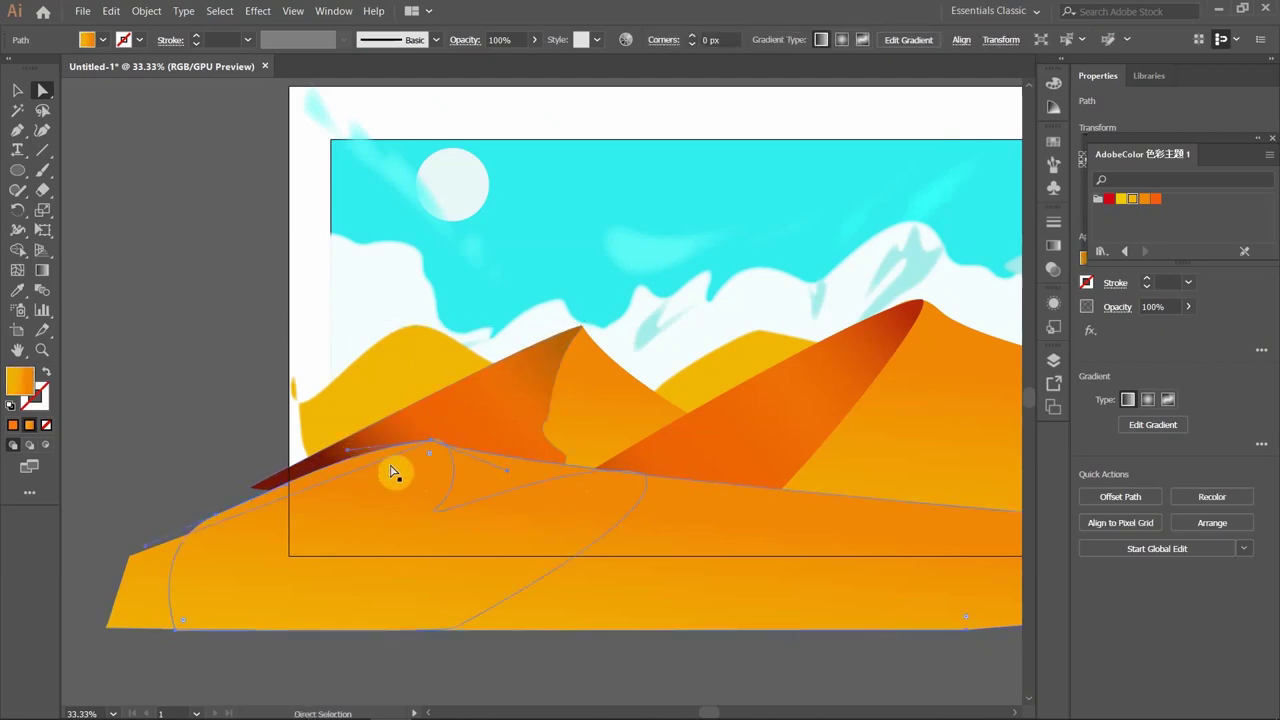
left_click(432, 447)
mouse_move(363, 500)
left_mouse_down()
mouse_move(214, 440)
mouse_move(420, 543)
left_mouse_up()
Apply New Gradient Swatch 1 diagonally, moving the dark-red stop inward to darken the lower-left corner.
left_click(1053, 245)
left_click(866, 243)
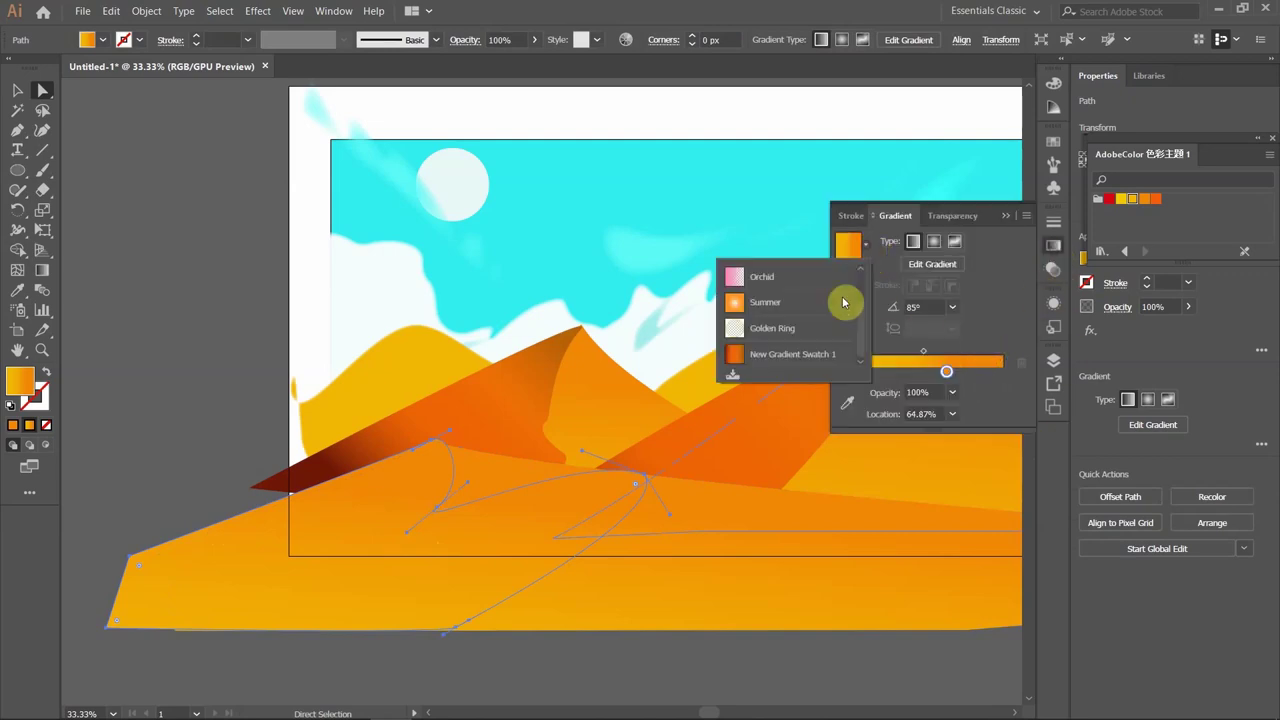
left_click(790, 354)
key("g")
left_click(1053, 245)
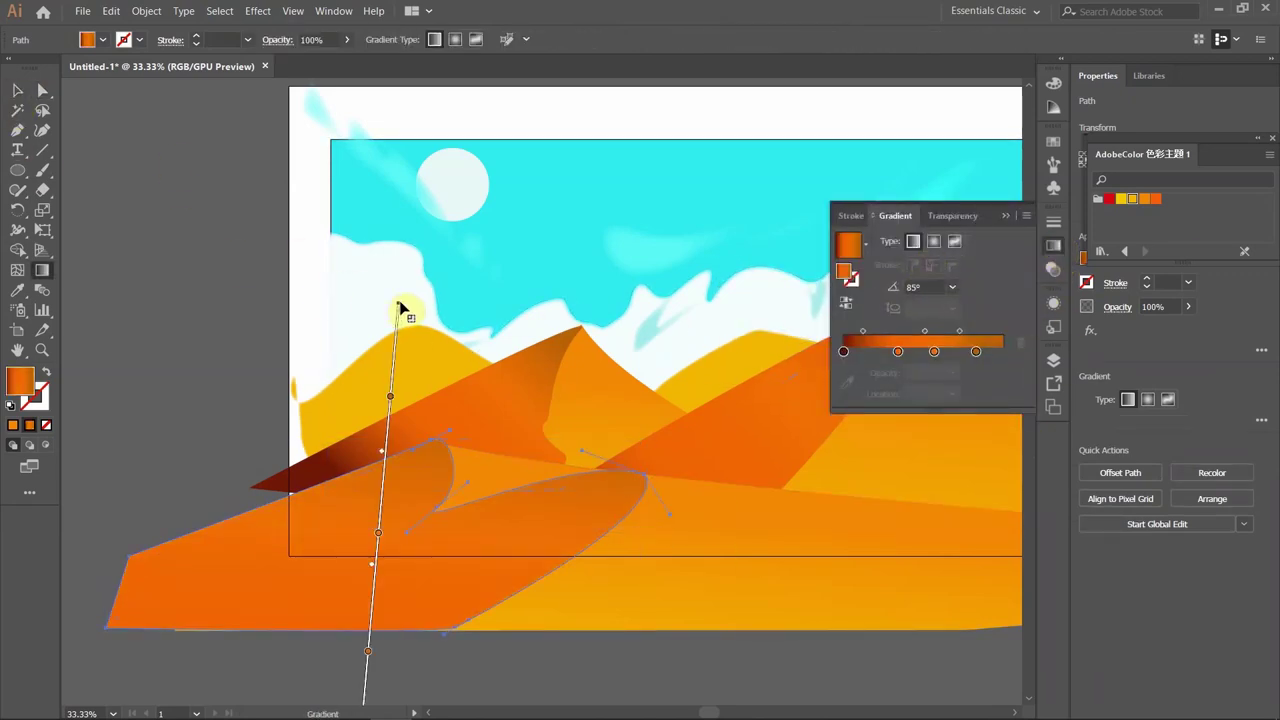
left_click_drag(222, 647, 655, 343)
left_click_drag(273, 615, 207, 661)
left_click(554, 413)
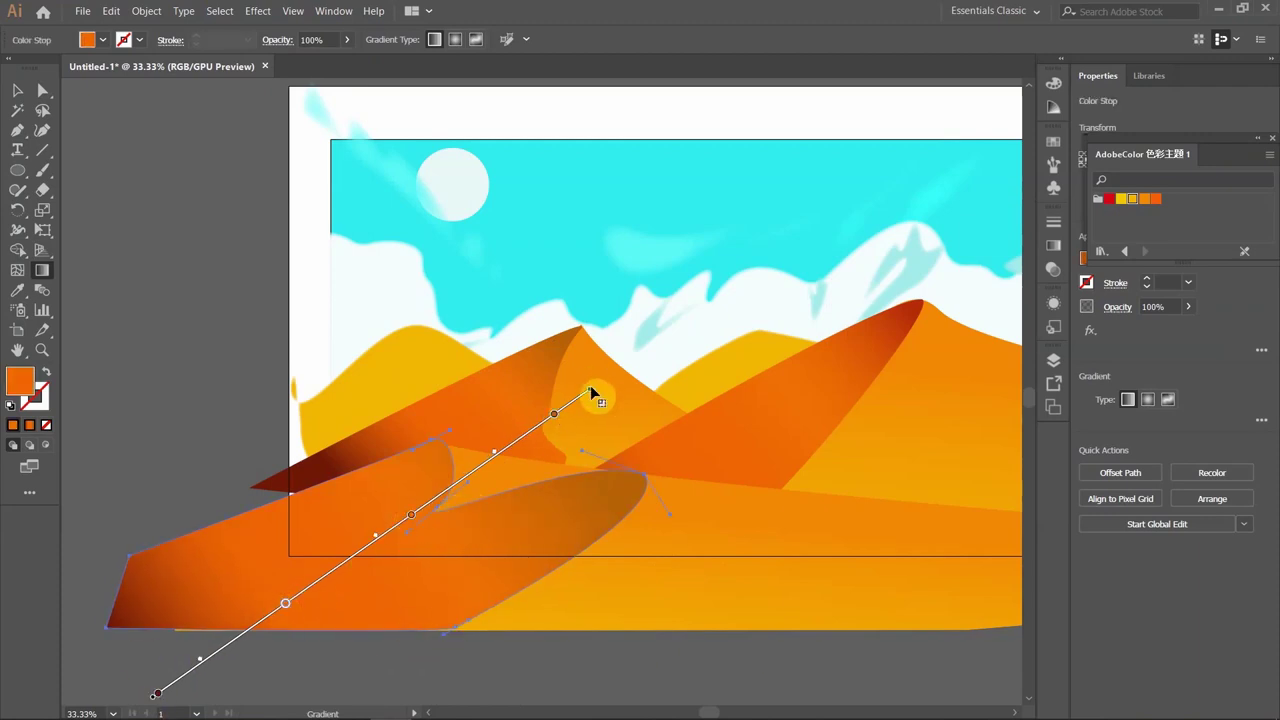
left_click_drag(157, 693, 188, 676)
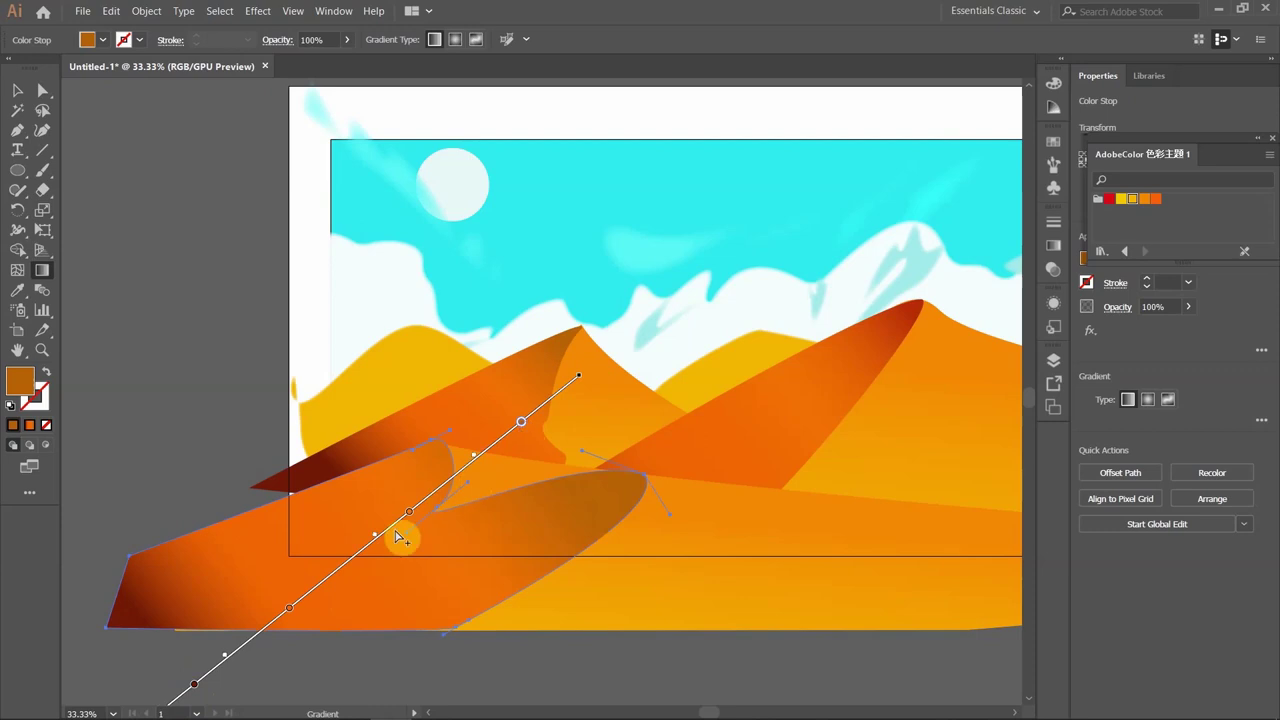
Reselect the dune path, the larger dune, then the dark shadow dune shape.
key("v")
key("a")
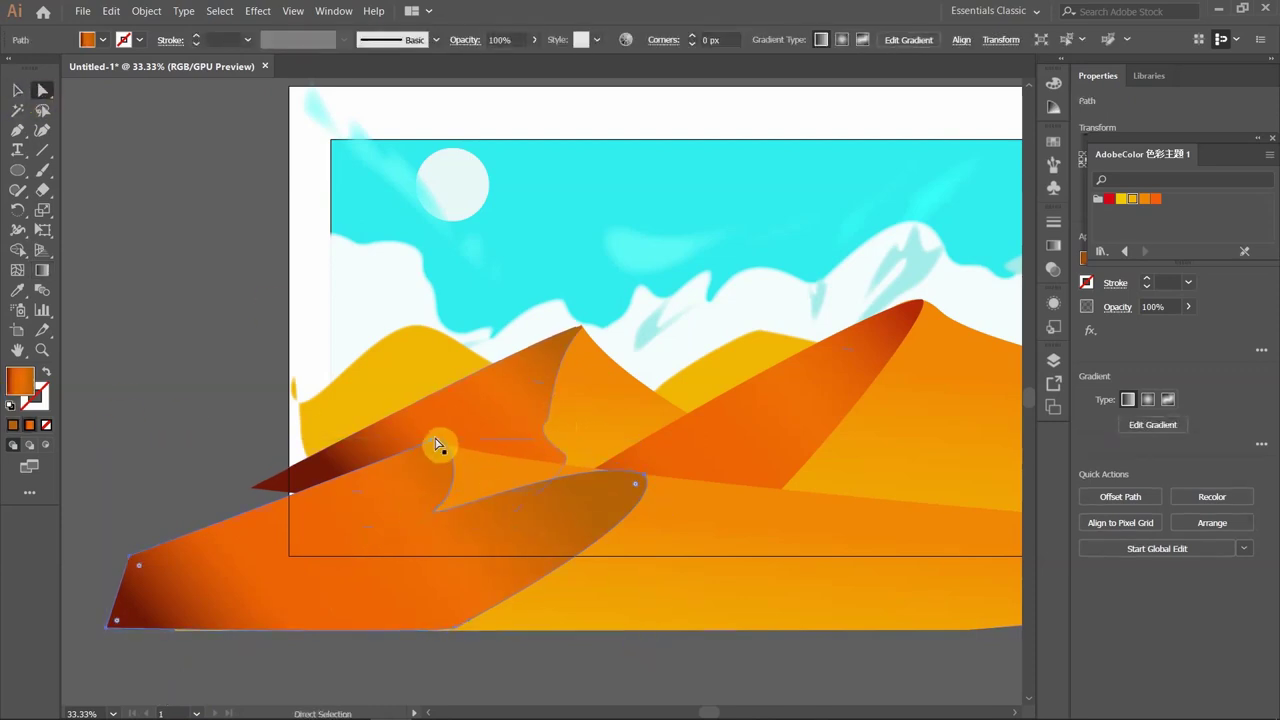
left_click(432, 450)
left_click(465, 638)
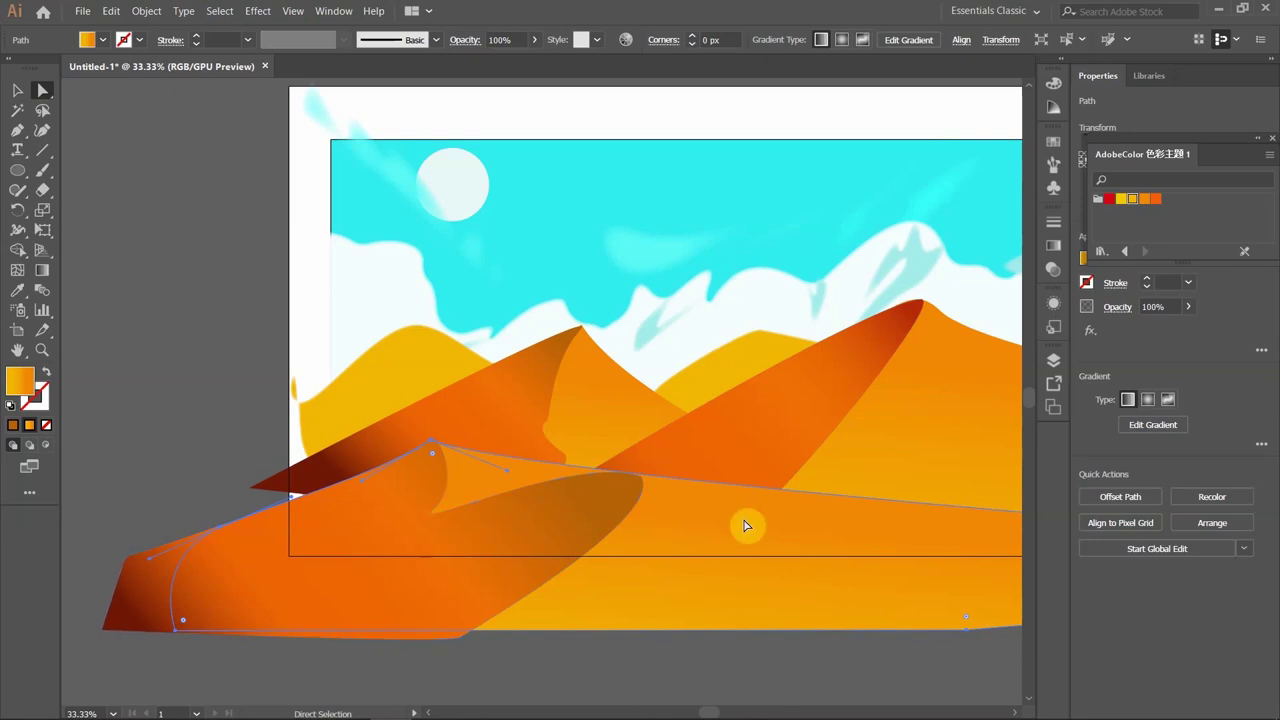
left_click(590, 518)
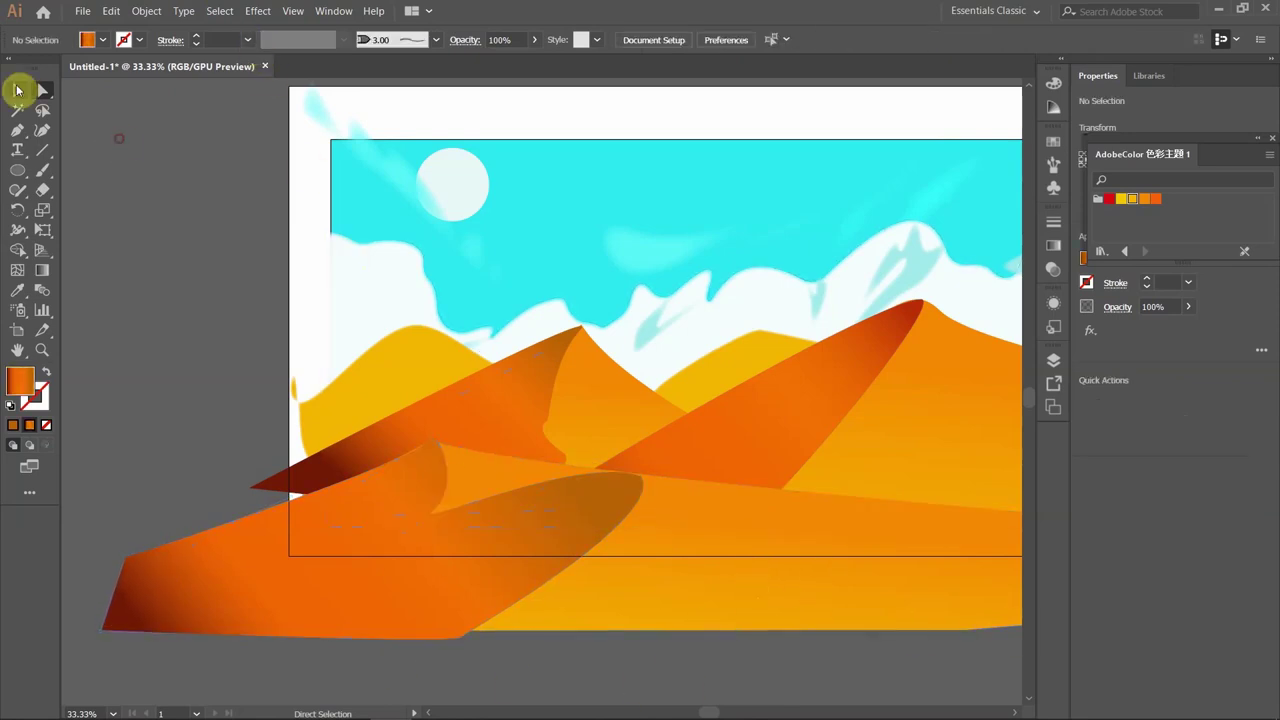
Pull the dark dune's top point up-left and bulge its crest into a curl.
left_click_drag(432, 450, 422, 446)
left_click(838, 642)
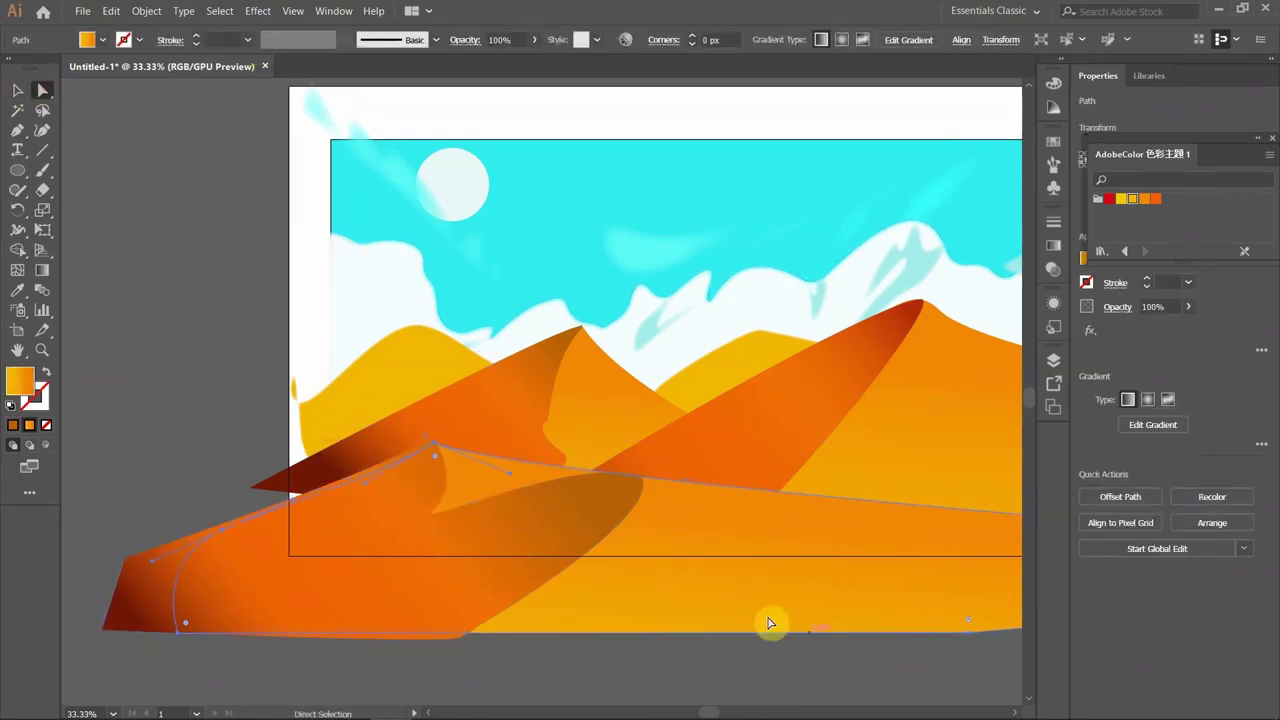
left_click(425, 443)
left_click_drag(431, 428, 443, 457)
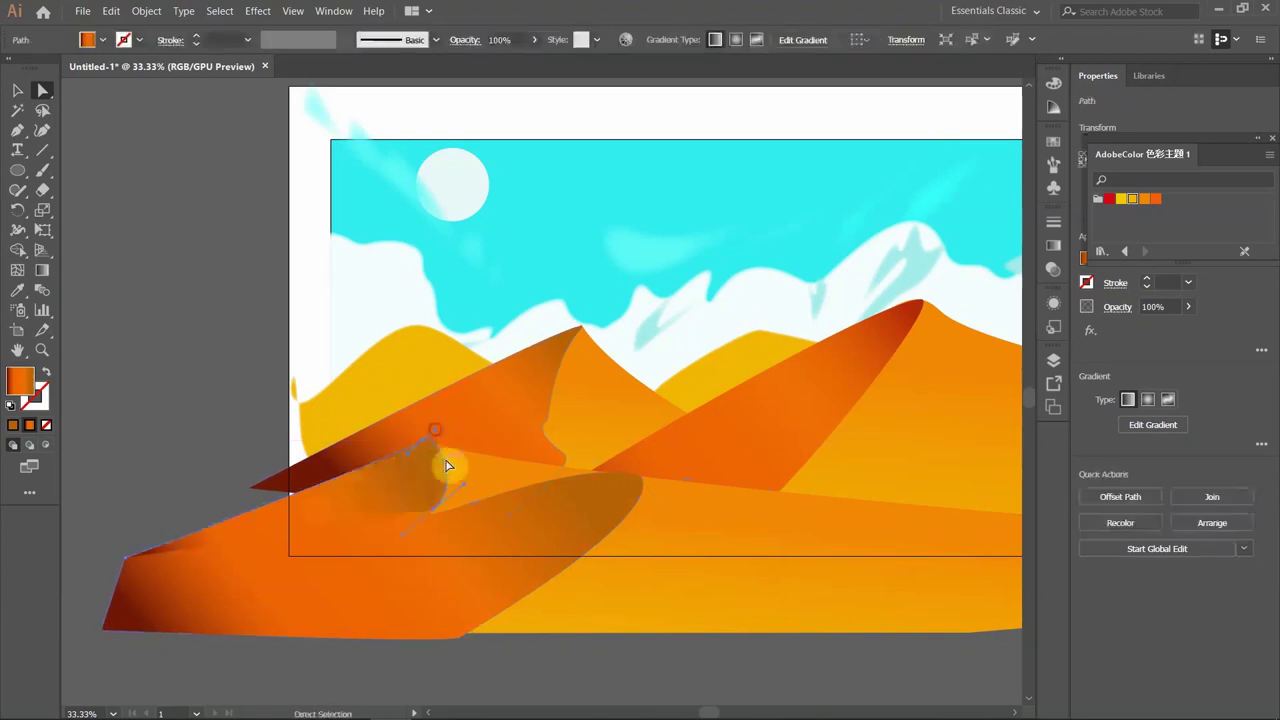
Select the whole dune and view the saved gradients list, closing it unchanged.
left_click(17, 90)
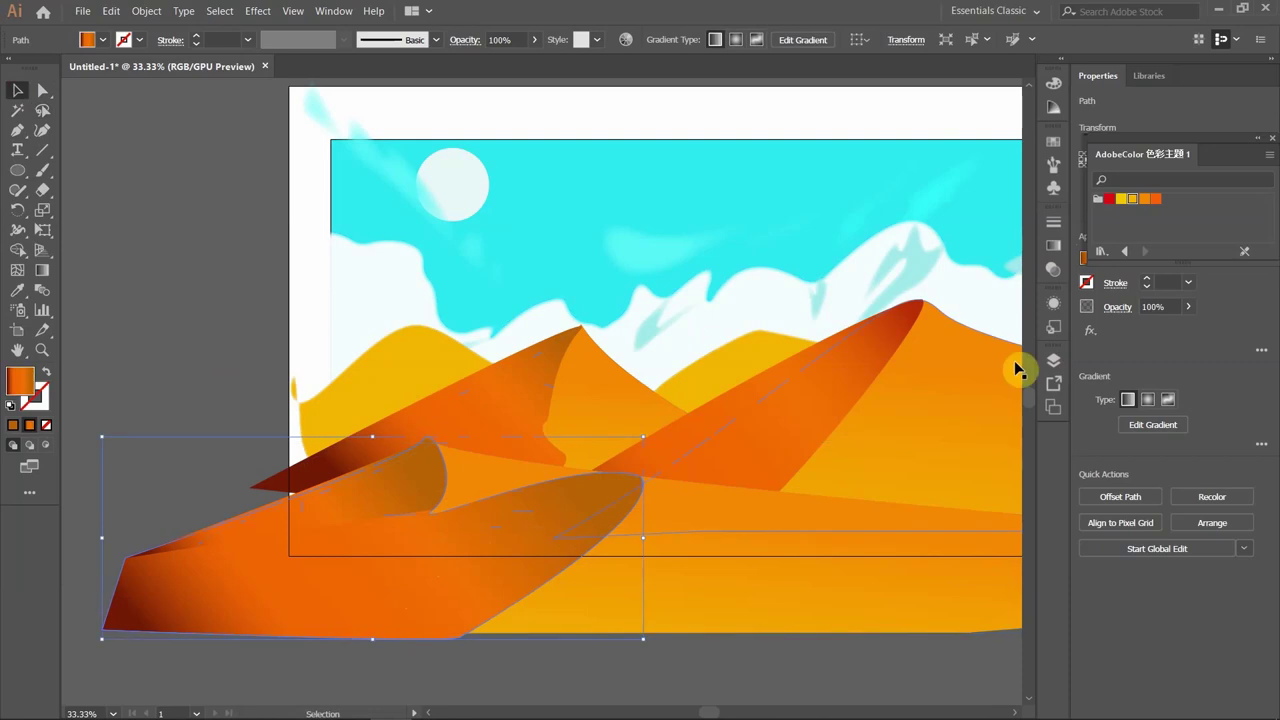
key("ctrl+F9")
left_click(864, 245)
left_click(820, 320)
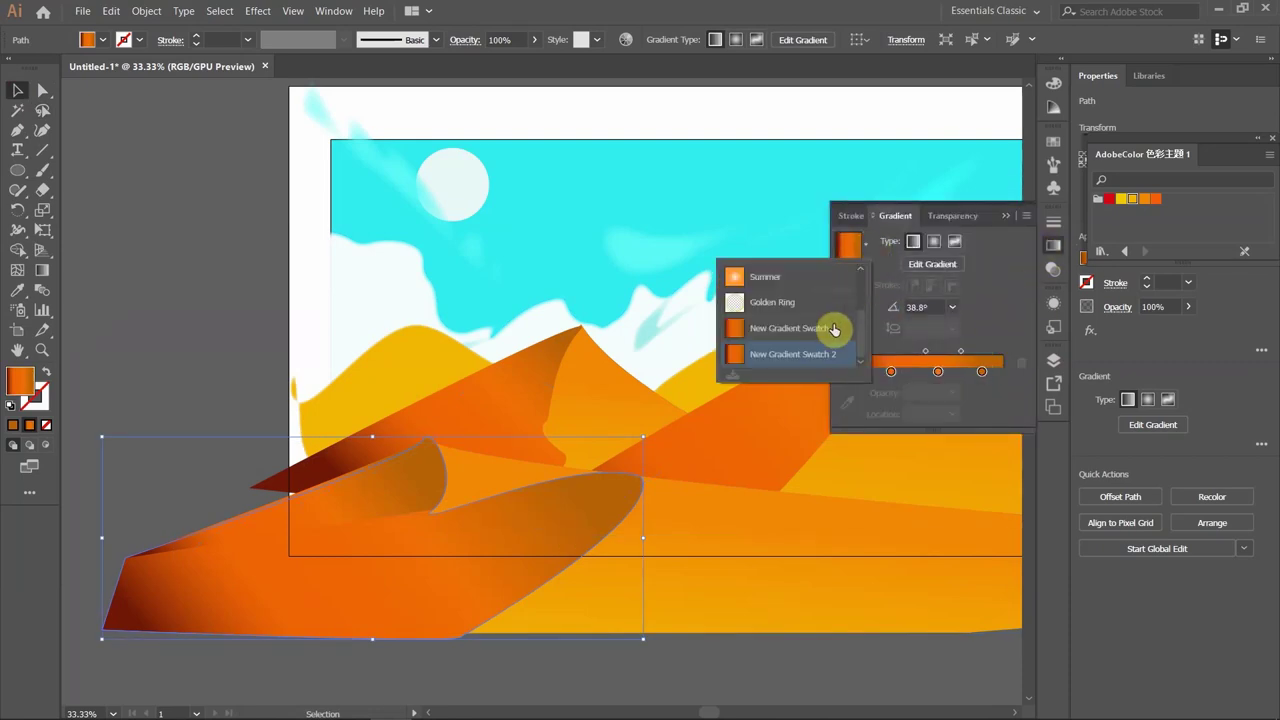
left_click(469, 551)
Select the dark and large orange dunes, then pan to the whole scene and deselect.
left_click(395, 495)
left_click(815, 612)
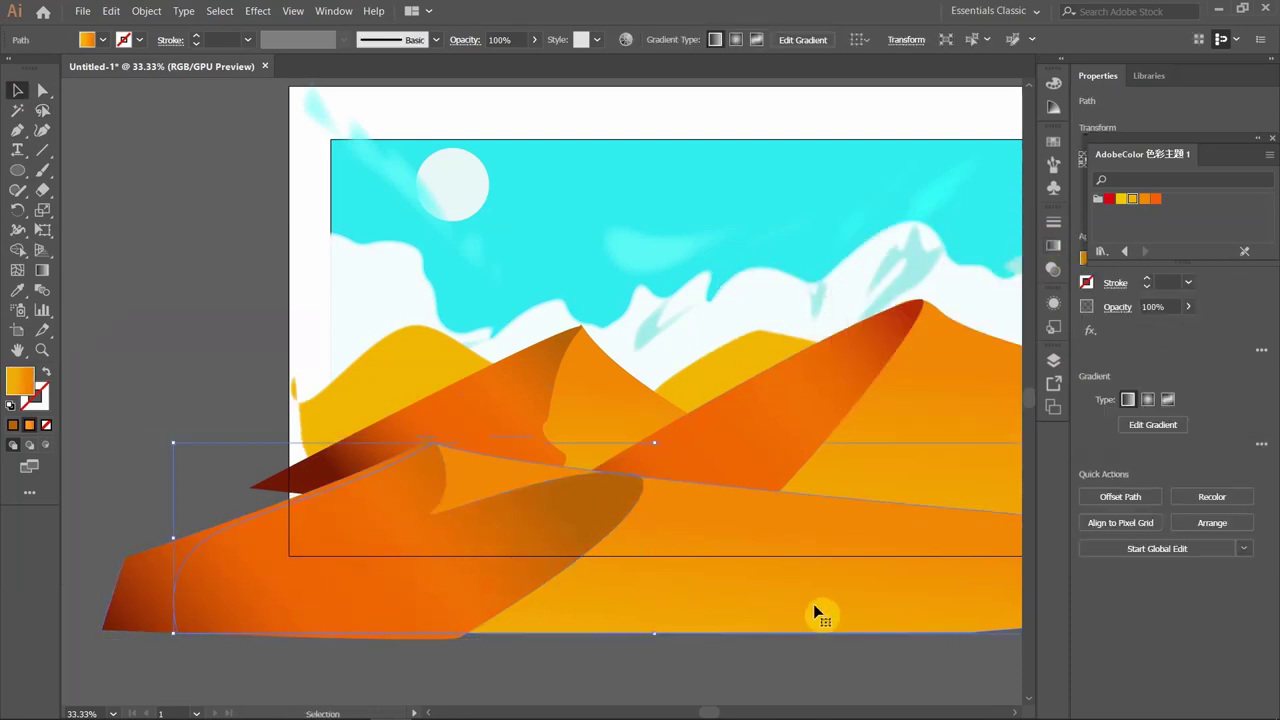
left_click_drag(717, 713, 737, 686)
left_click(928, 306)
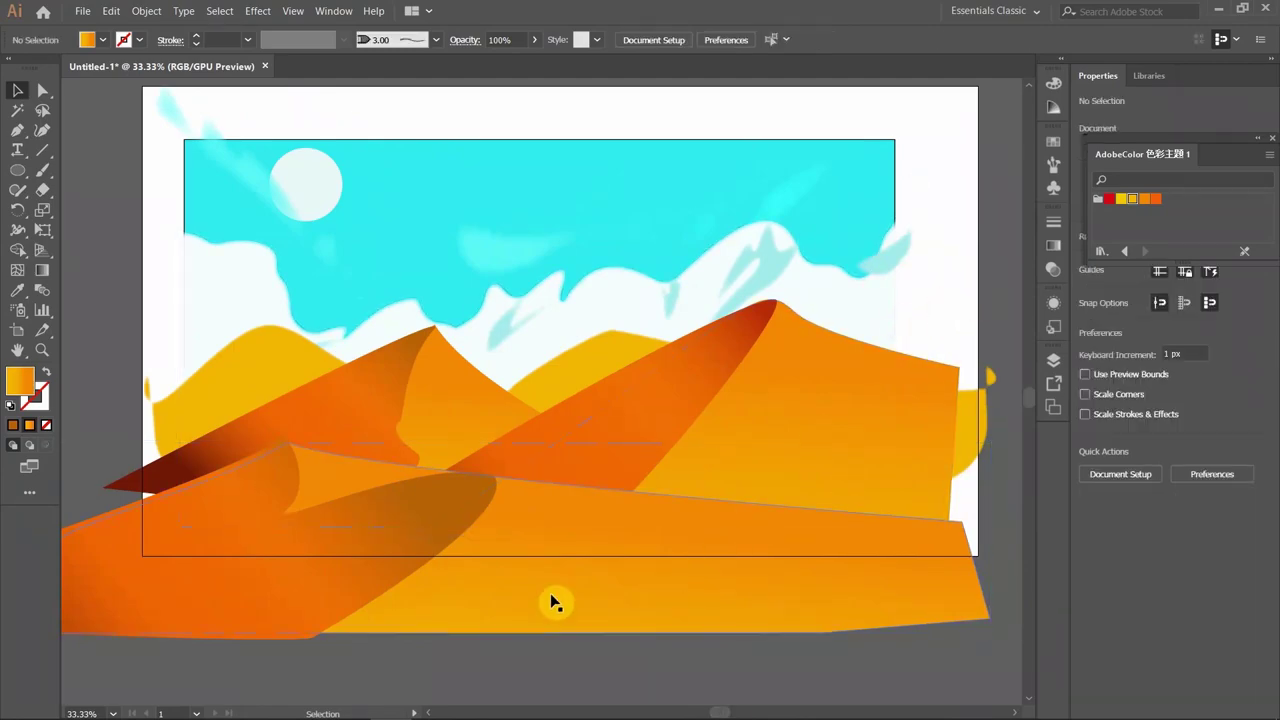
scroll(600, 640, "down", 3)
Select and adjust the darker and large front dune outlines with Direct Selection.
left_click(1079, 703)
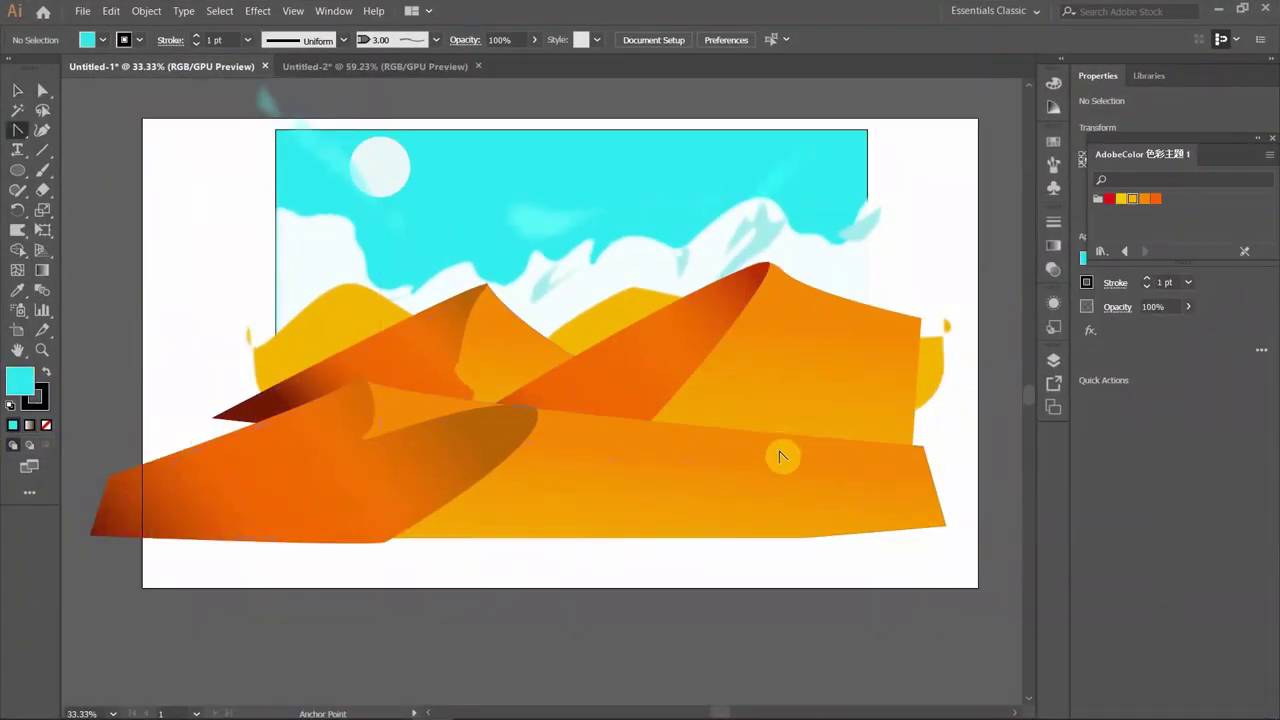
left_click(533, 413)
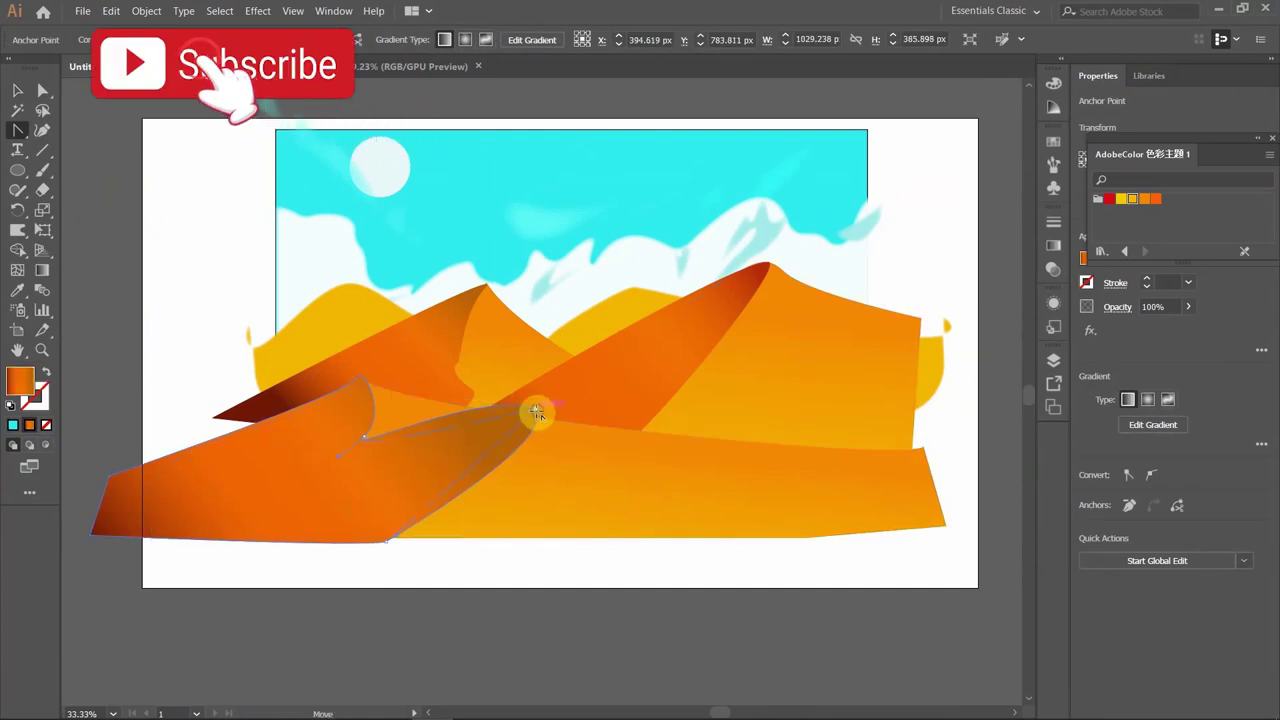
left_click(535, 422)
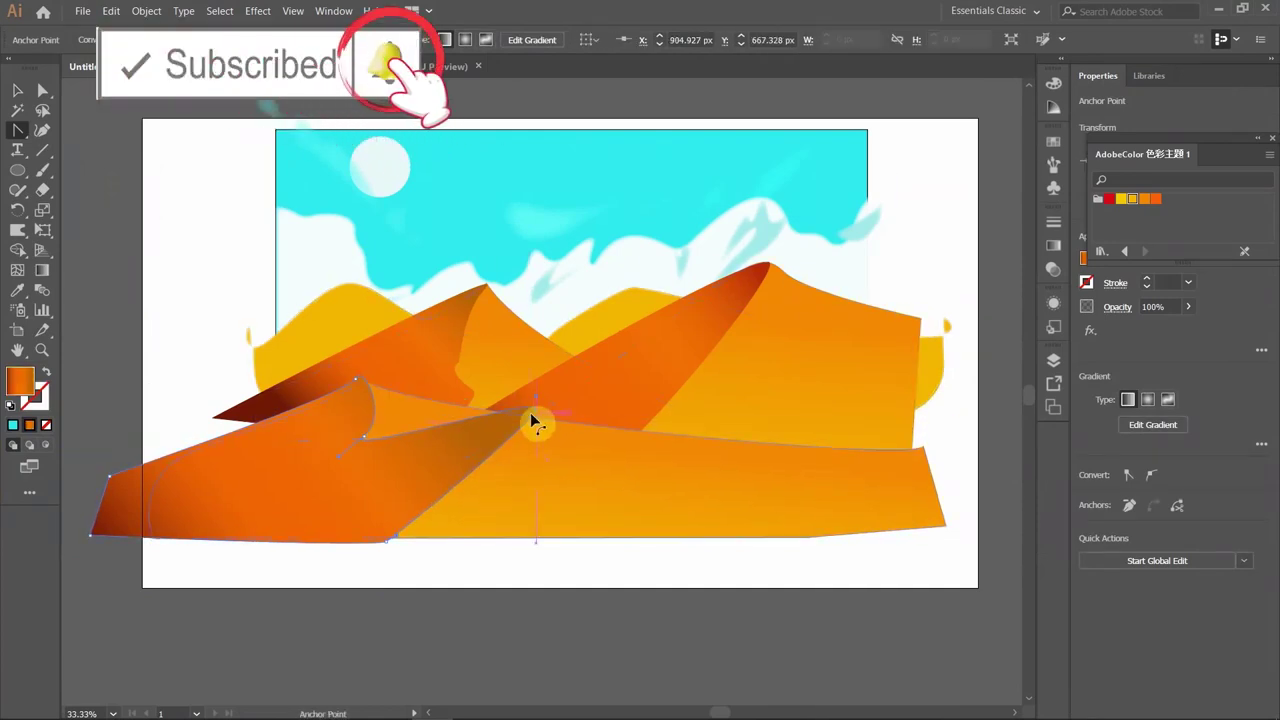
left_click(537, 434)
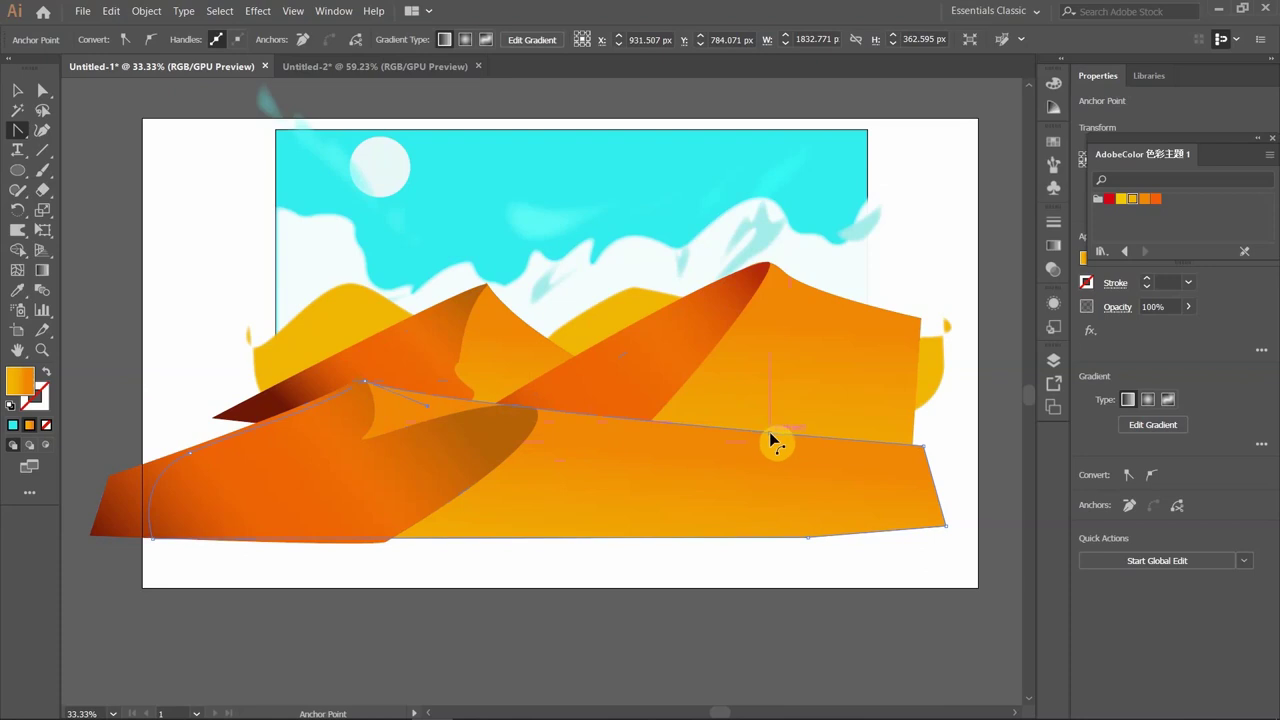
key("a")
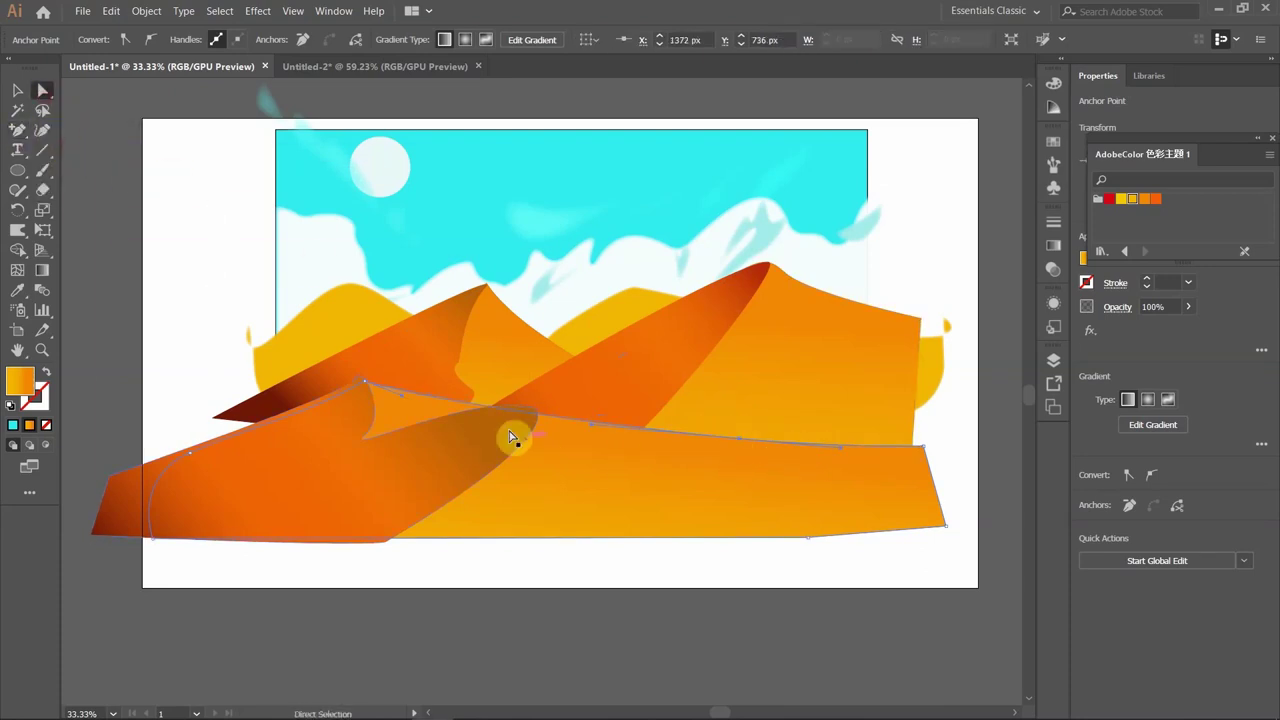
left_click(538, 420)
left_click(737, 594)
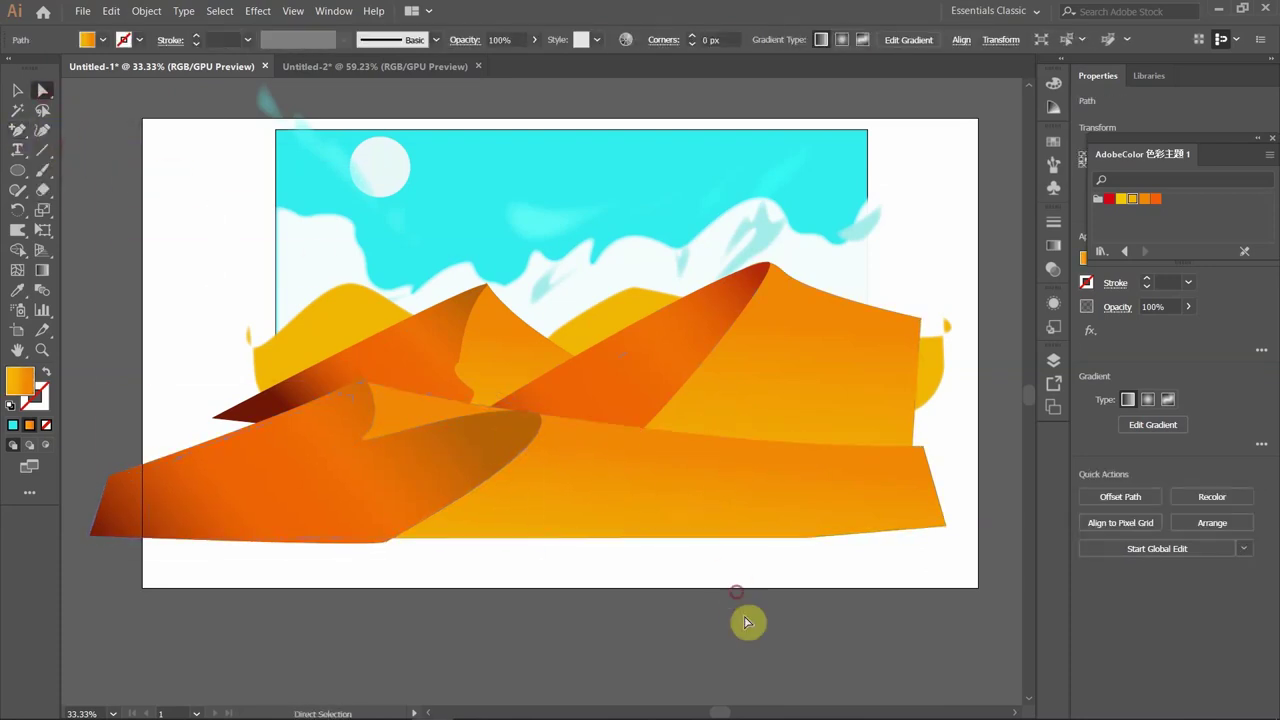
Add an anchor on the right dune's edge and raise it to lift the right slope.
left_click(880, 335)
left_click(27, 137)
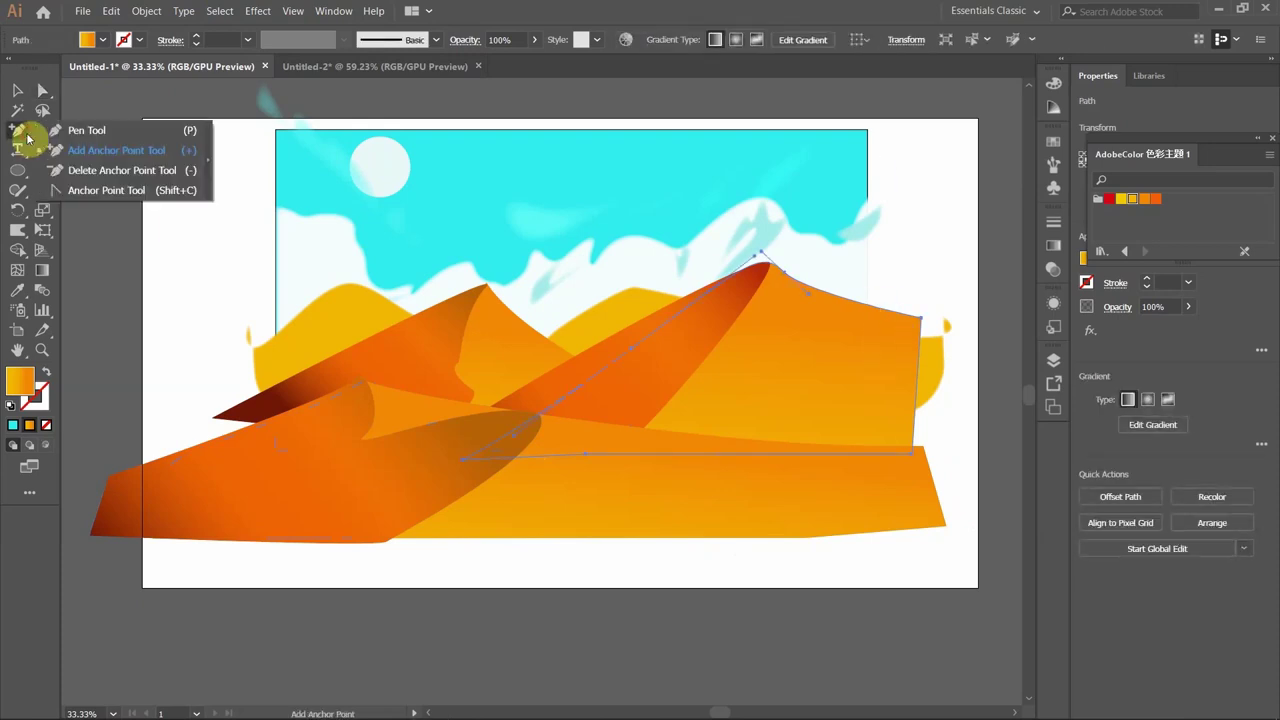
left_click(844, 300)
left_click_drag(813, 336, 818, 330)
left_click(17, 130)
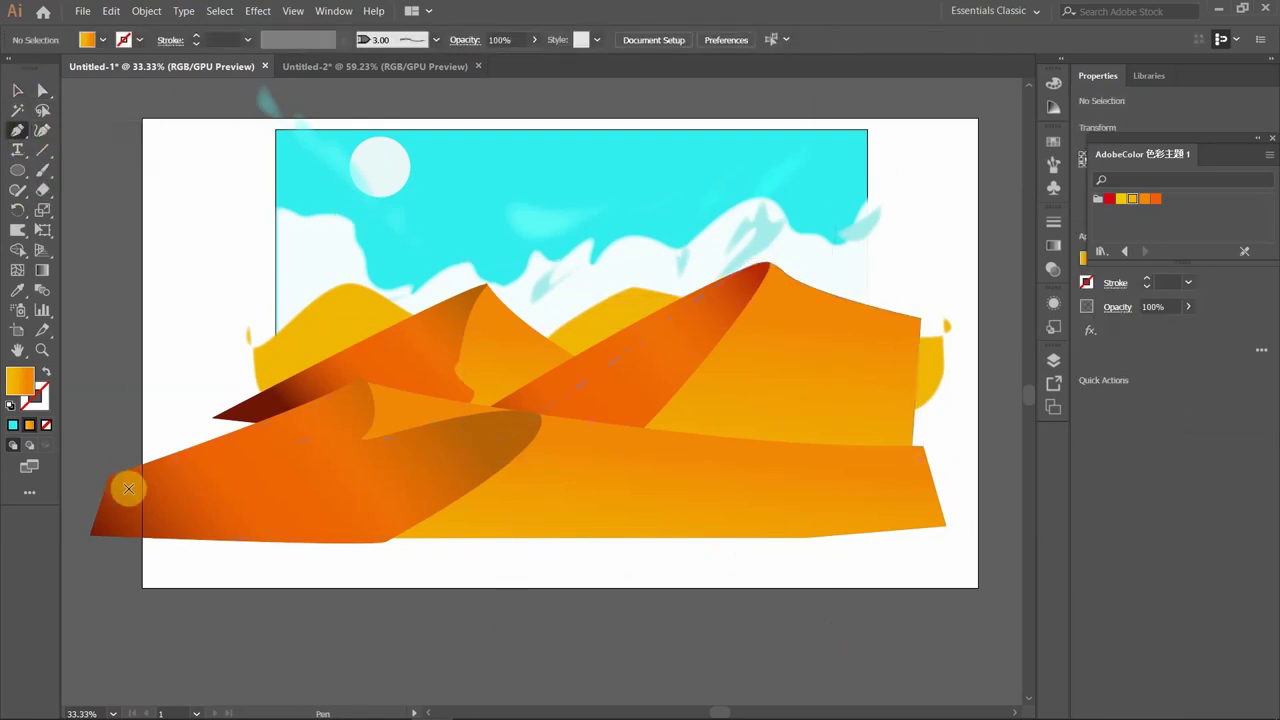
Pen a closed four-corner shape spanning the bottom of the scene.
left_click(95, 477)
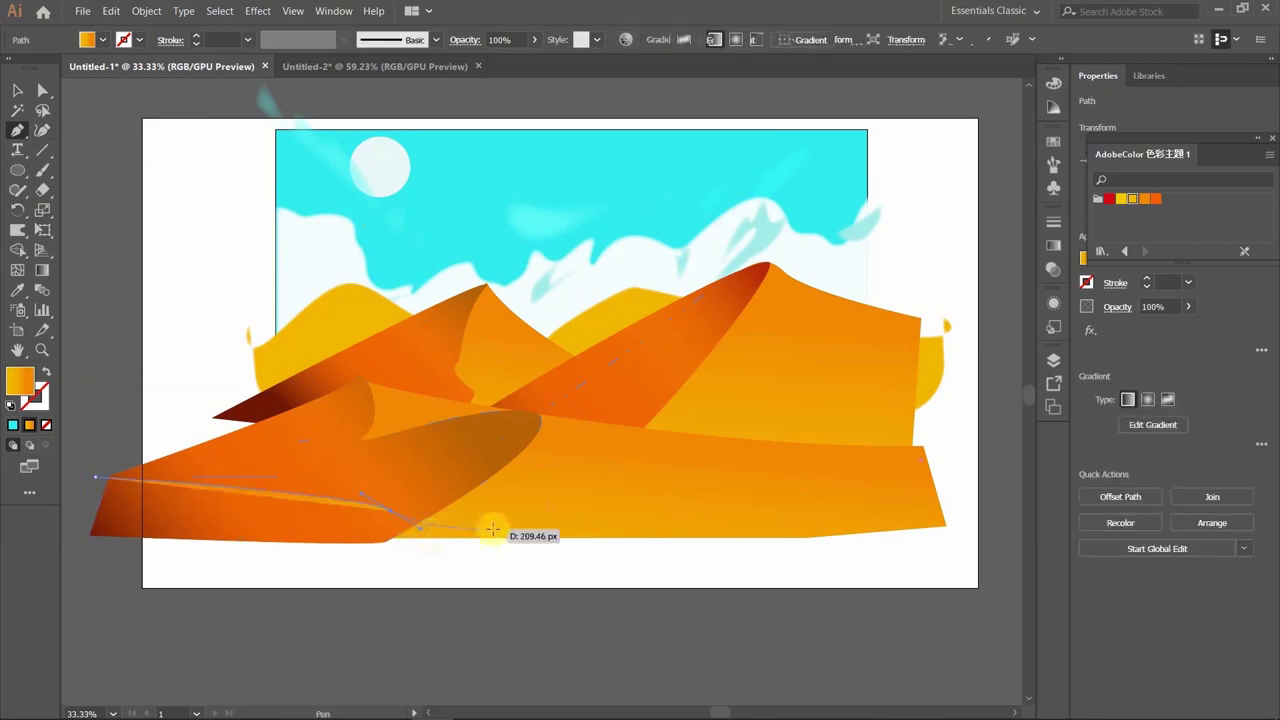
left_click(988, 521)
left_click(988, 628)
left_click(118, 632)
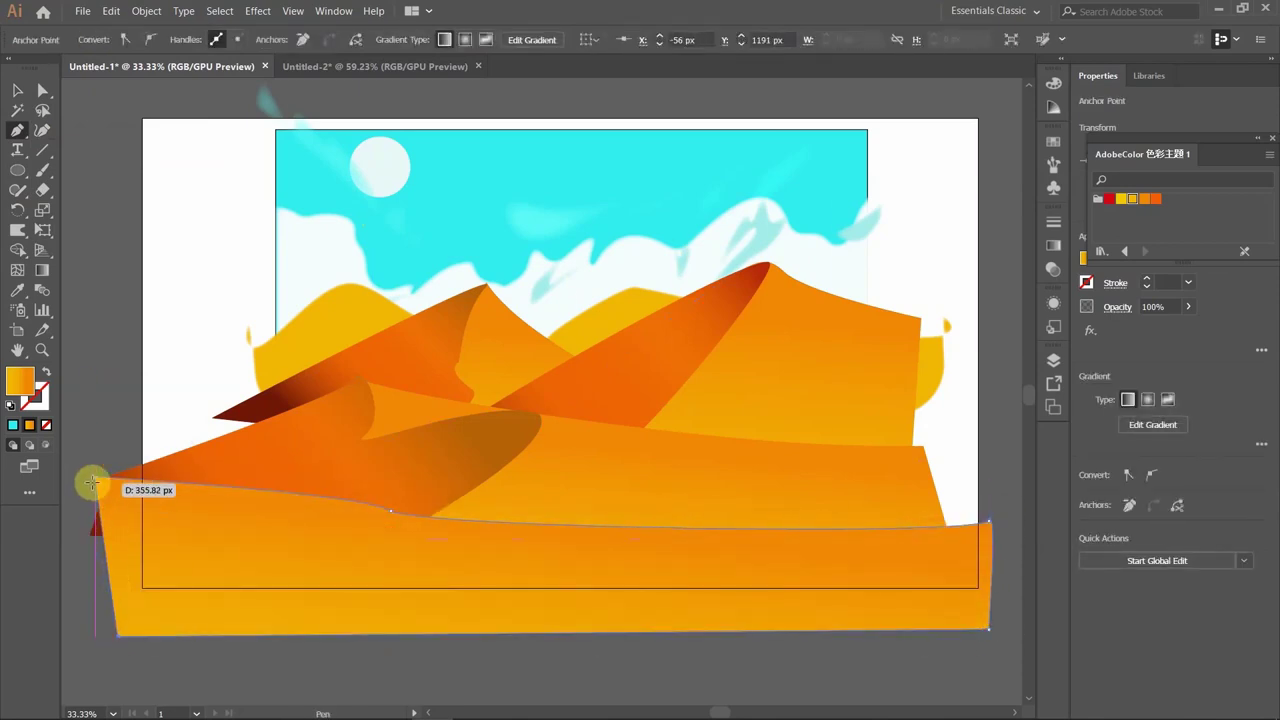
left_click(95, 481)
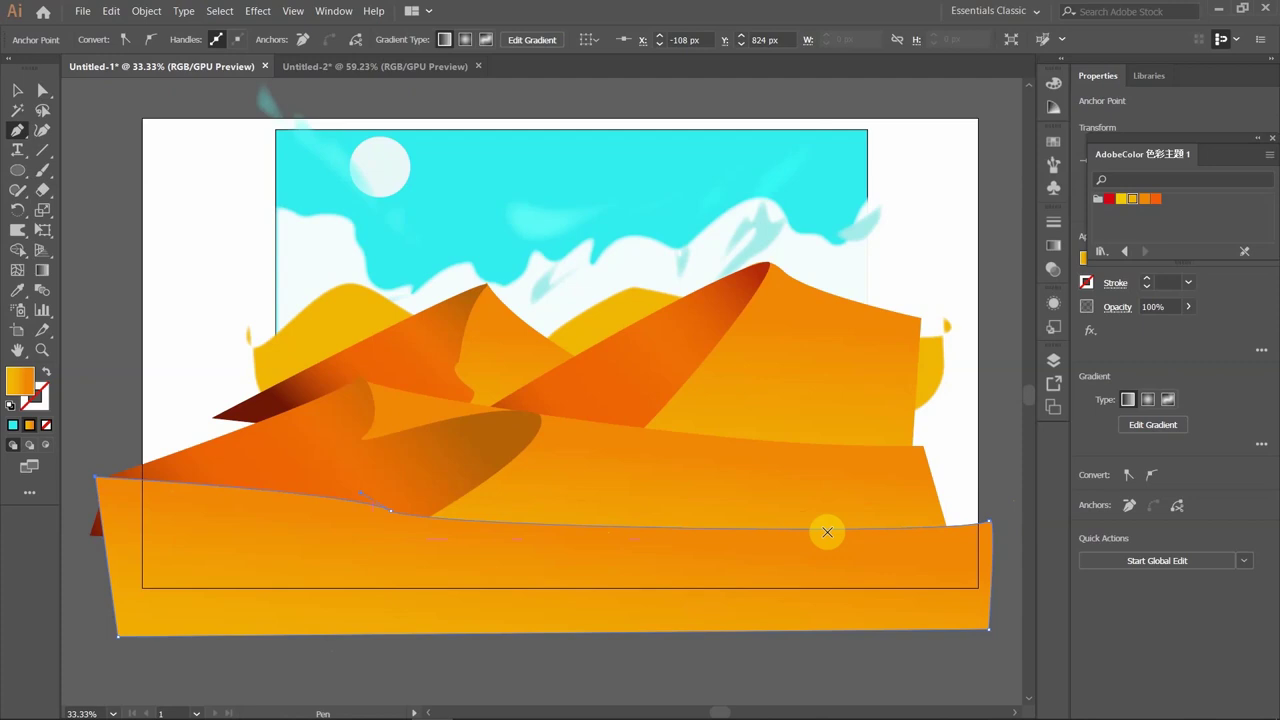
left_click(17, 92)
left_click(848, 662)
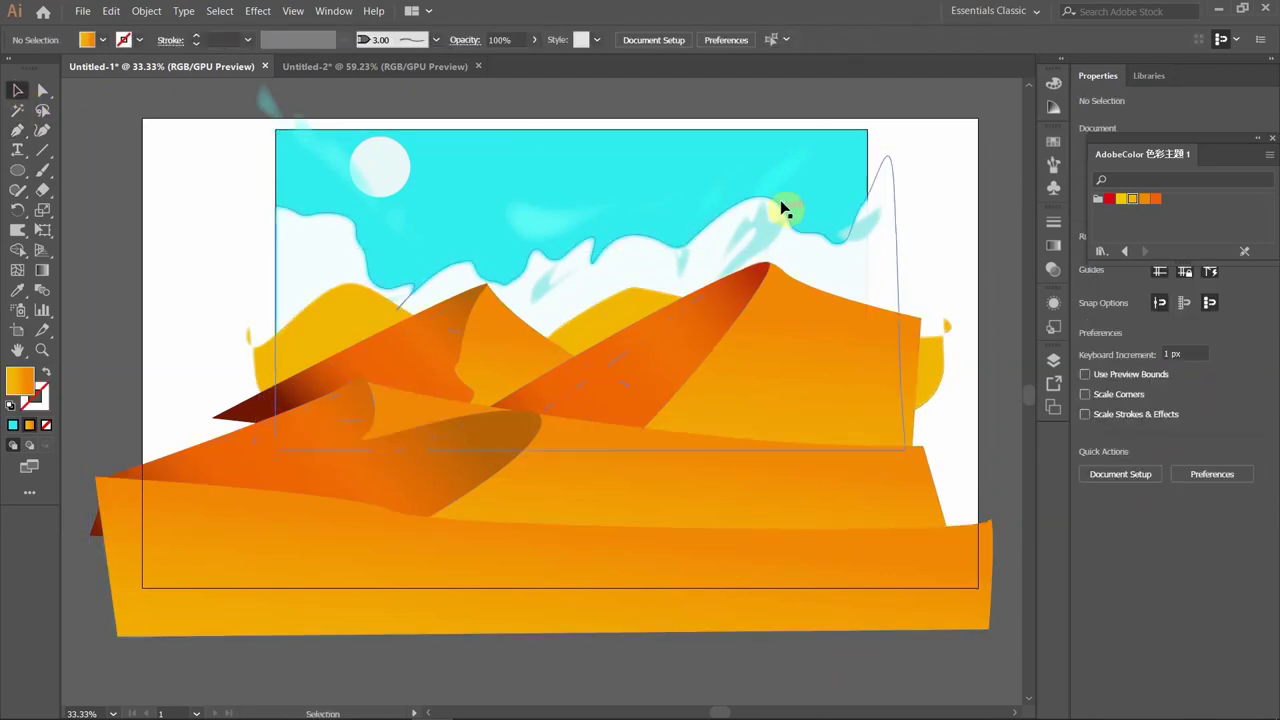
Fill the bottom shape with a light orange from the Color Picker.
left_click(852, 208)
left_click(1036, 325)
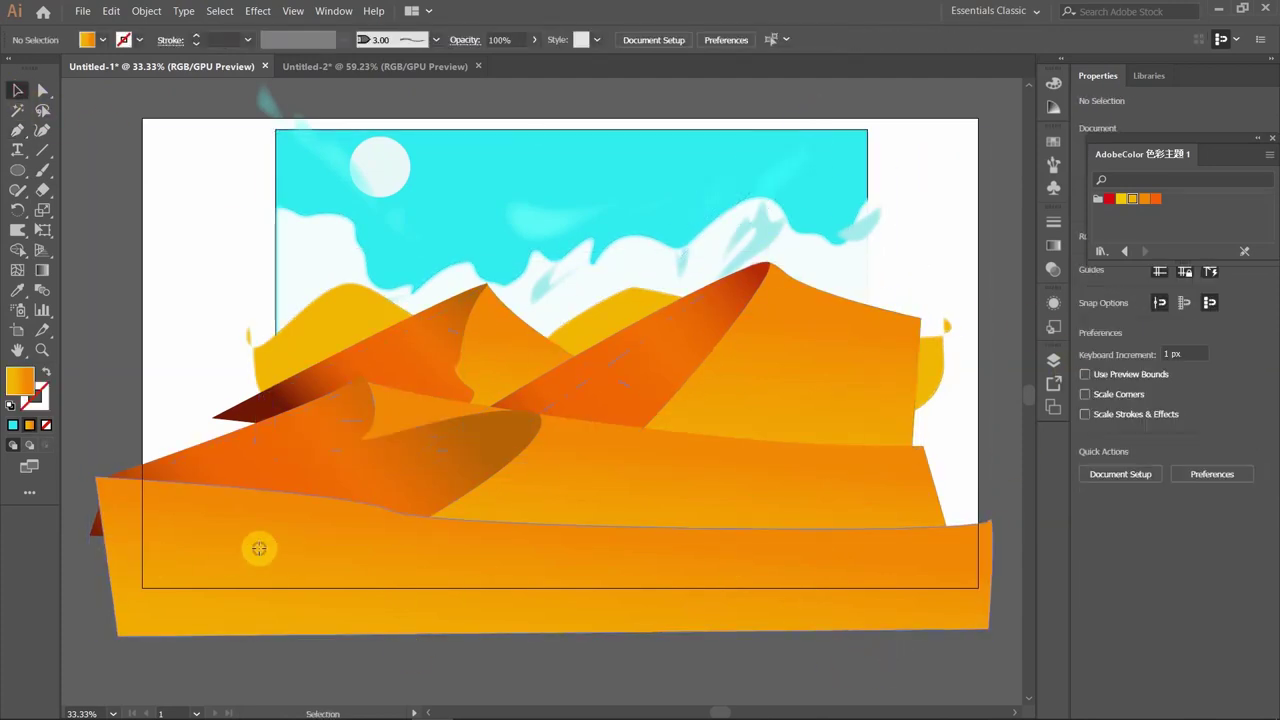
left_click(258, 548)
double_click(20, 380)
mouse_move(674, 277)
left_mouse_down()
mouse_move(762, 412)
mouse_move(720, 206)
left_mouse_up()
left_click(996, 208)
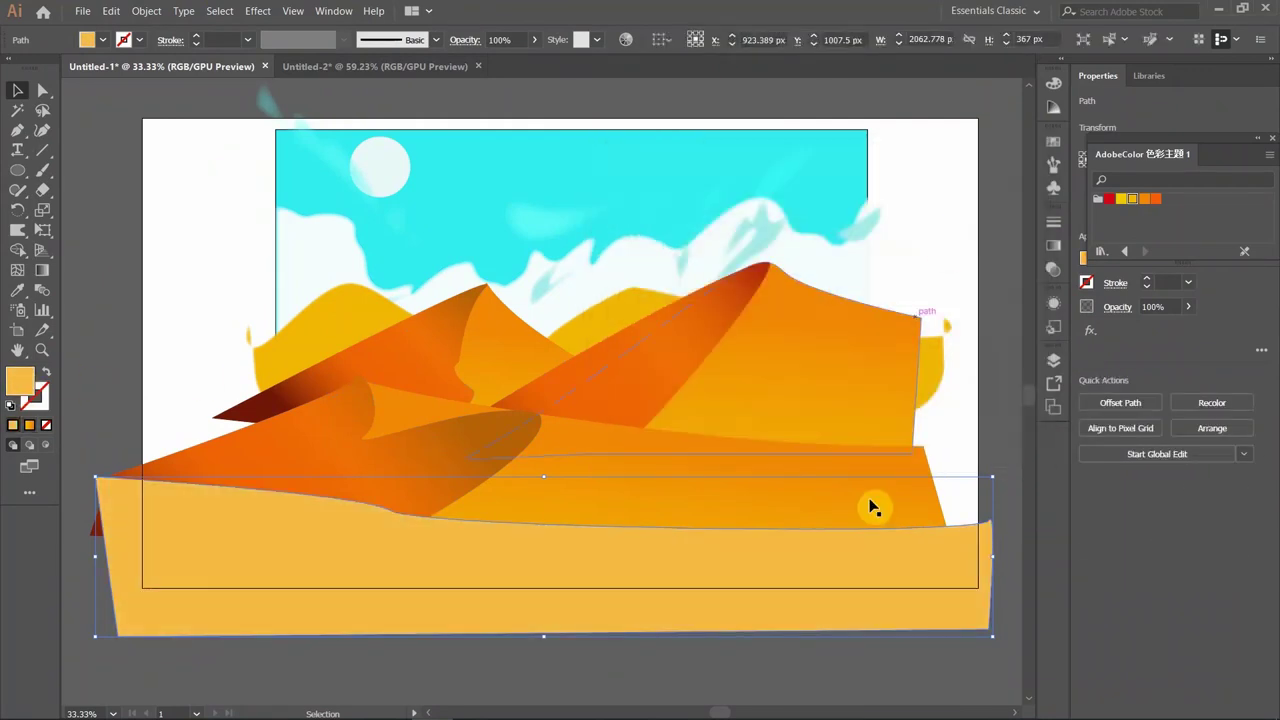
left_click(716, 670)
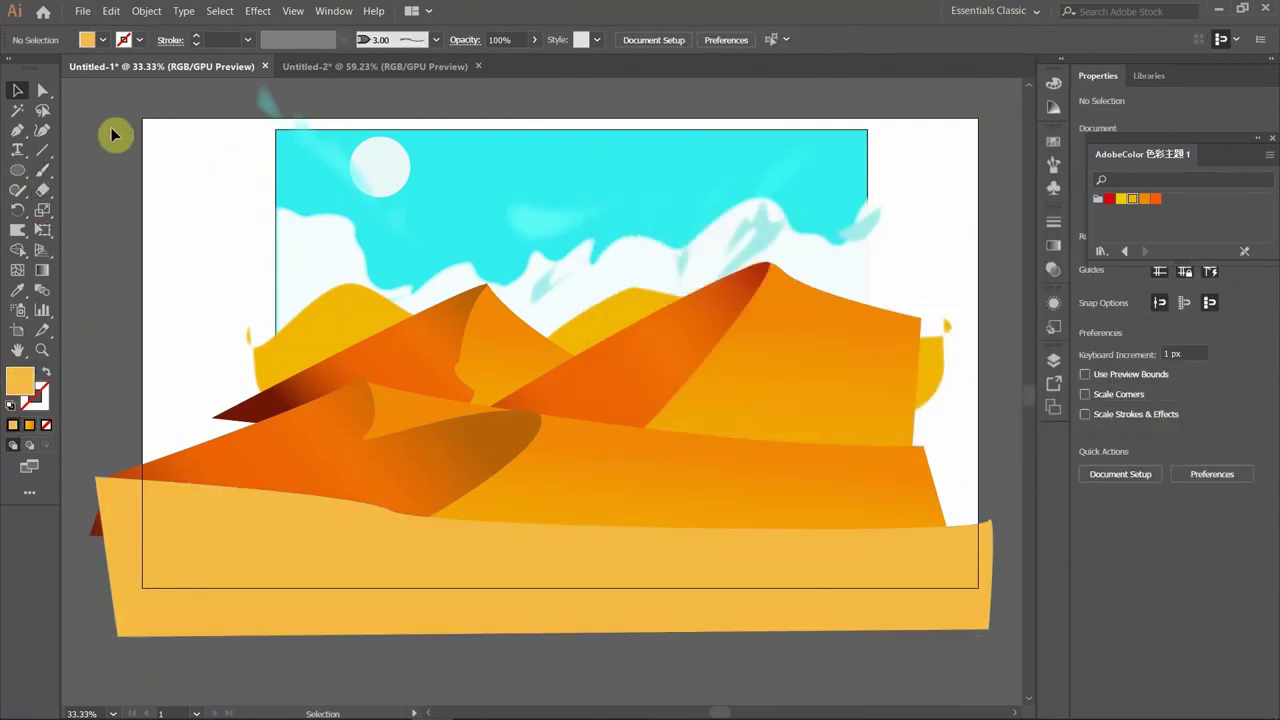
Pen a closed dune shape with a curved top edge across the bottom.
key("p")
left_click(81, 550)
left_click_drag(487, 551, 519, 523)
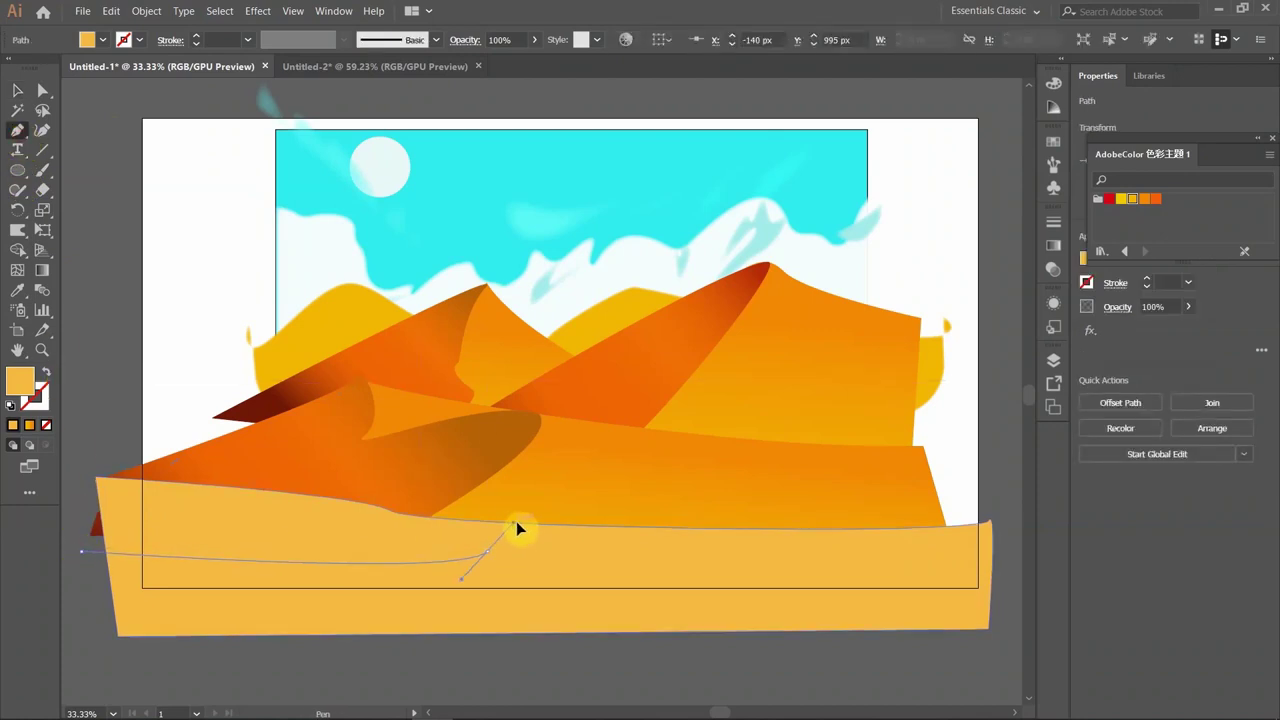
left_click_drag(1003, 528, 1010, 591)
left_click(1010, 620)
left_click(978, 664)
left_click(215, 680)
left_click(86, 670)
left_click(81, 550)
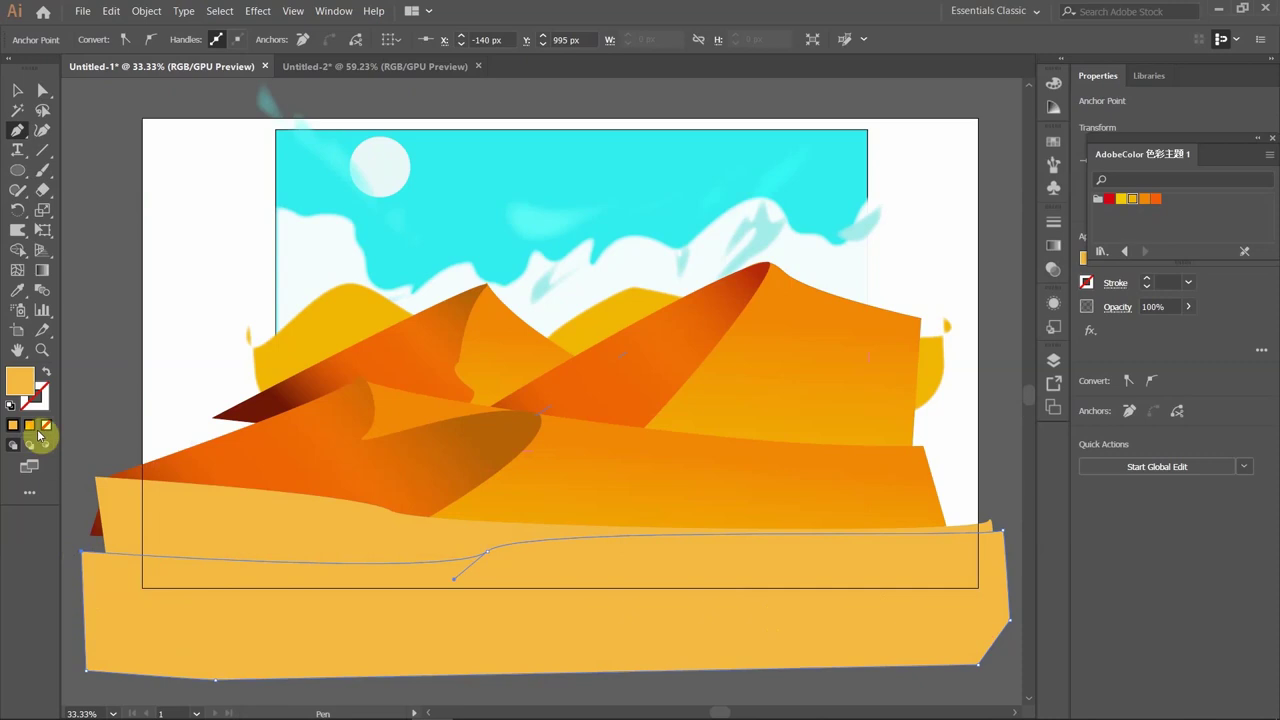
Give the new dune a gradient with stops at 90.3% and 99.33%, recolouring and repositioning stops.
left_click(45, 425)
left_click_drag(1001, 372, 985, 372)
double_click(985, 372)
left_click(988, 373)
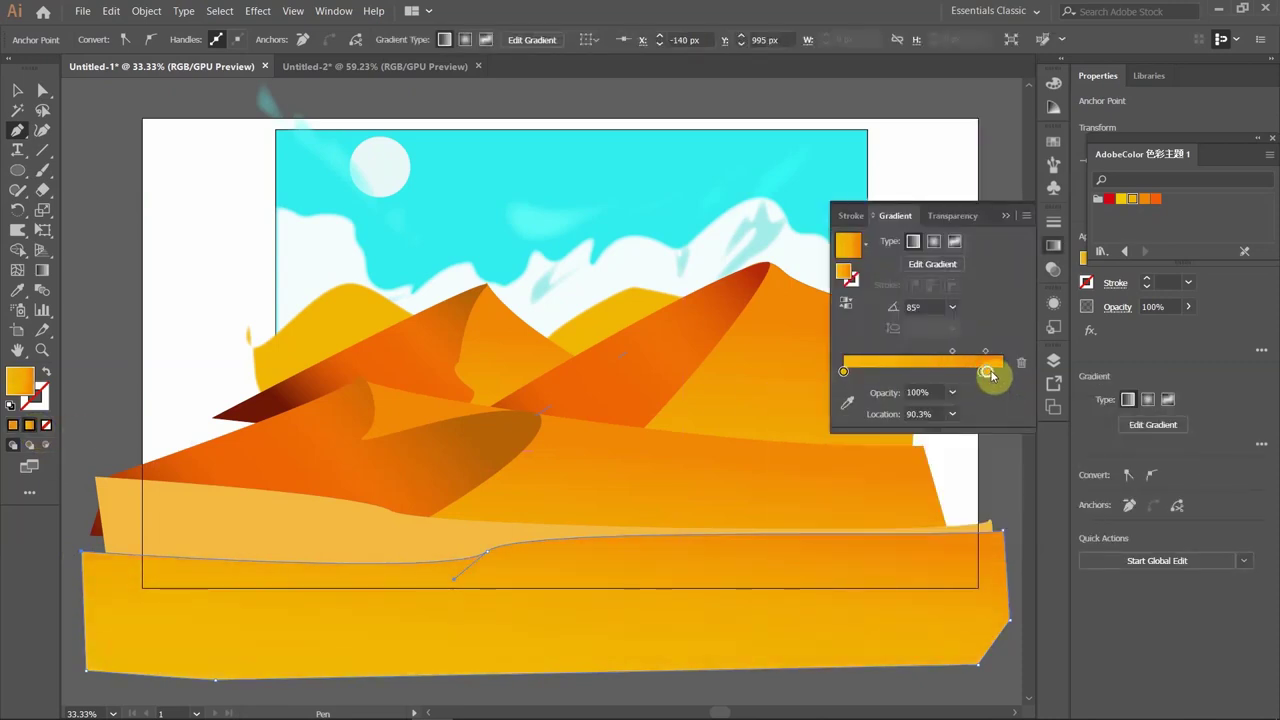
double_click(1001, 372)
left_click(948, 264)
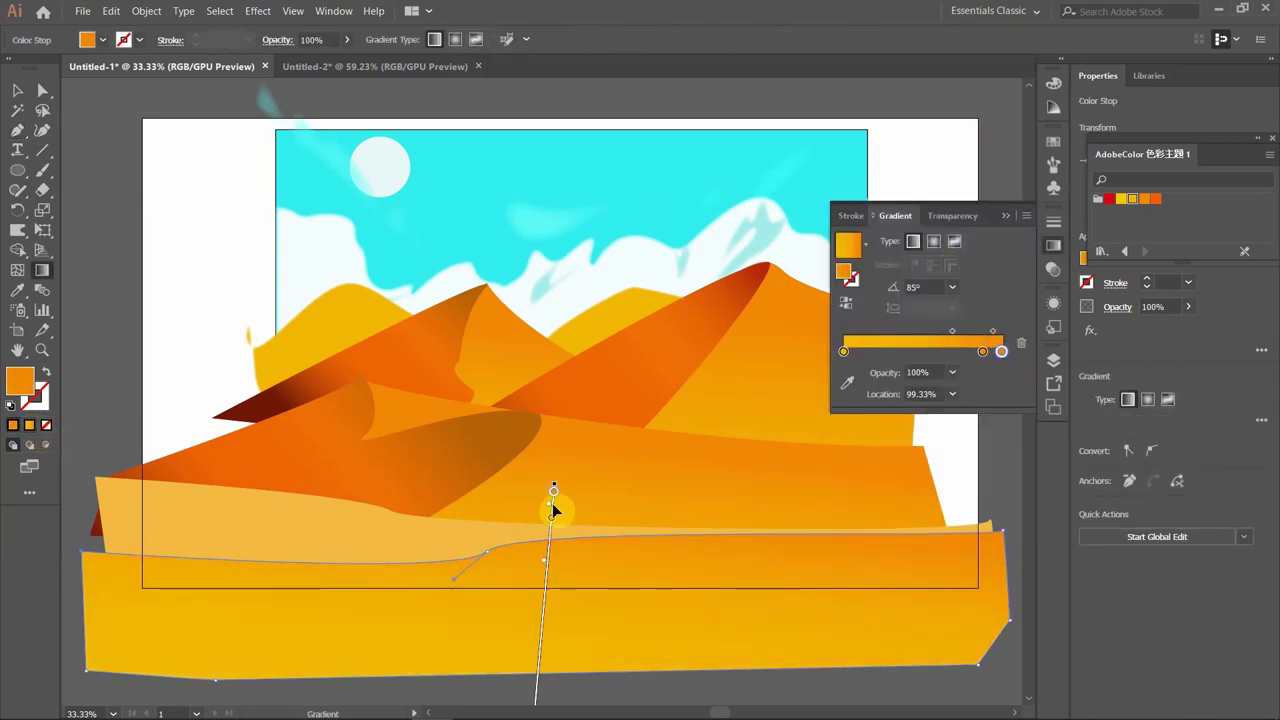
double_click(553, 485)
left_click(971, 206)
left_click_drag(551, 528, 555, 522)
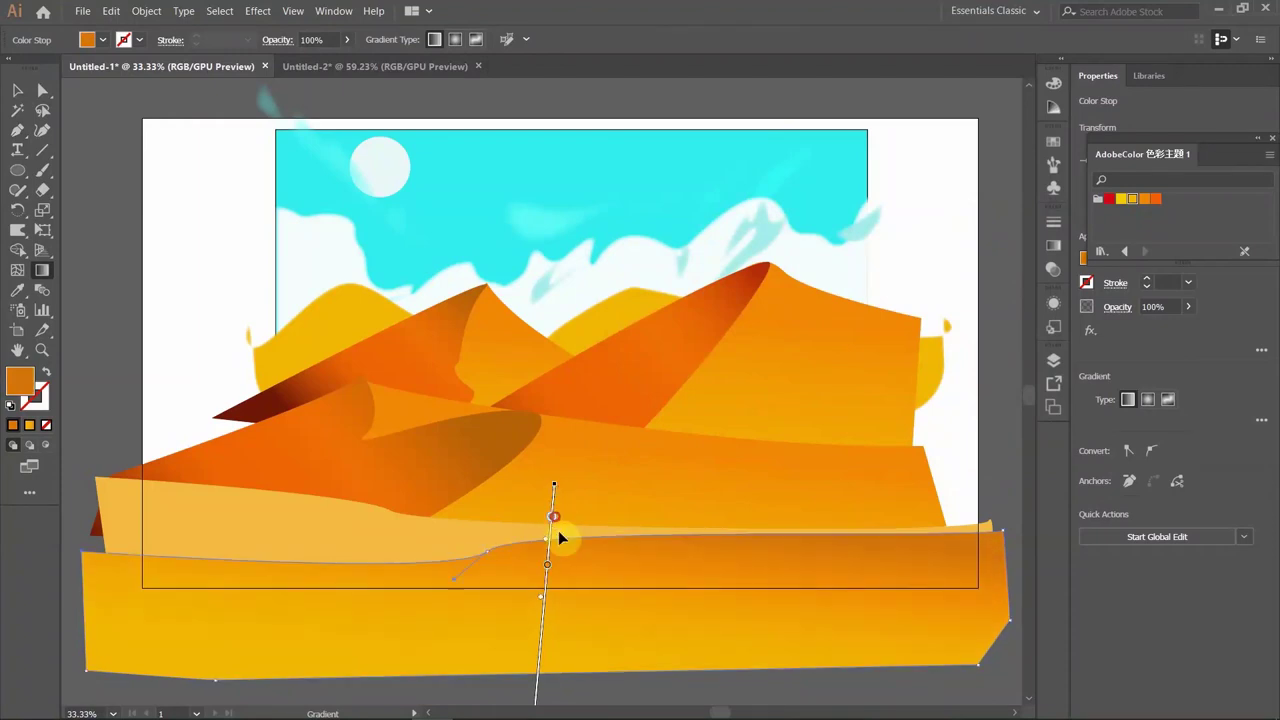
Set the dark left dune's gradient angle to 90° and stretch the light dune leftward.
key("v")
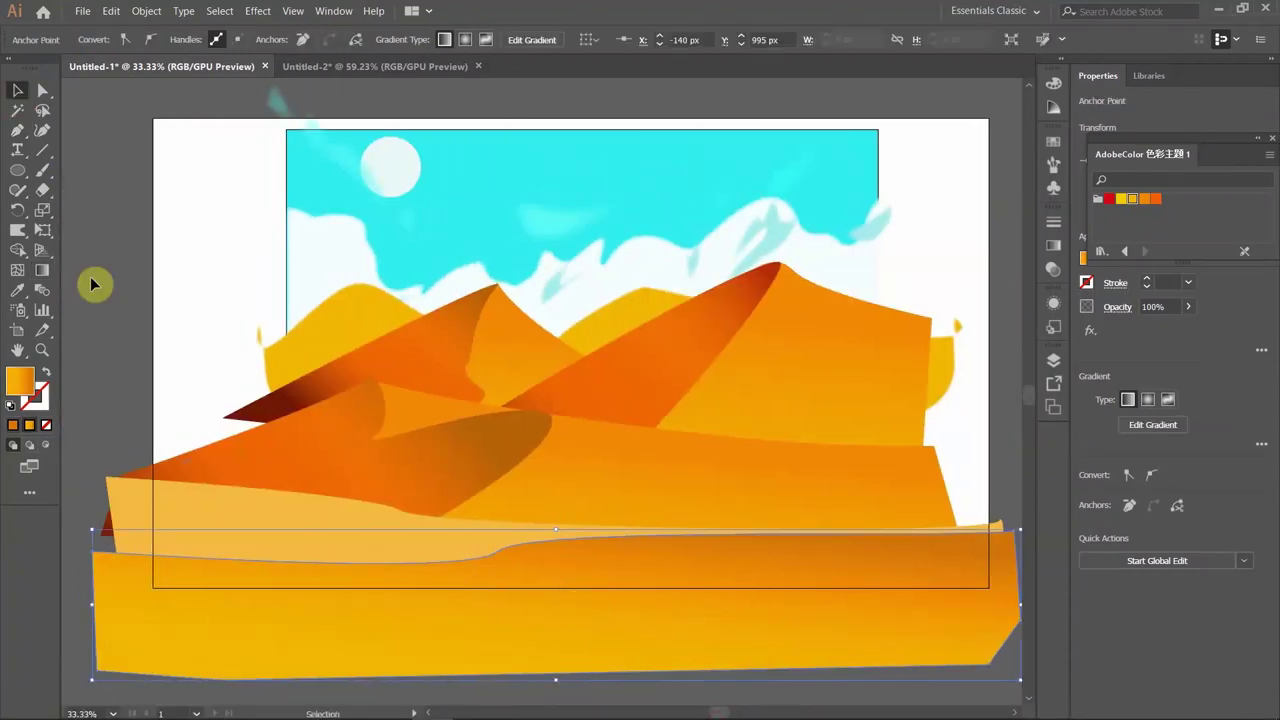
left_click(302, 505)
left_click(1053, 245)
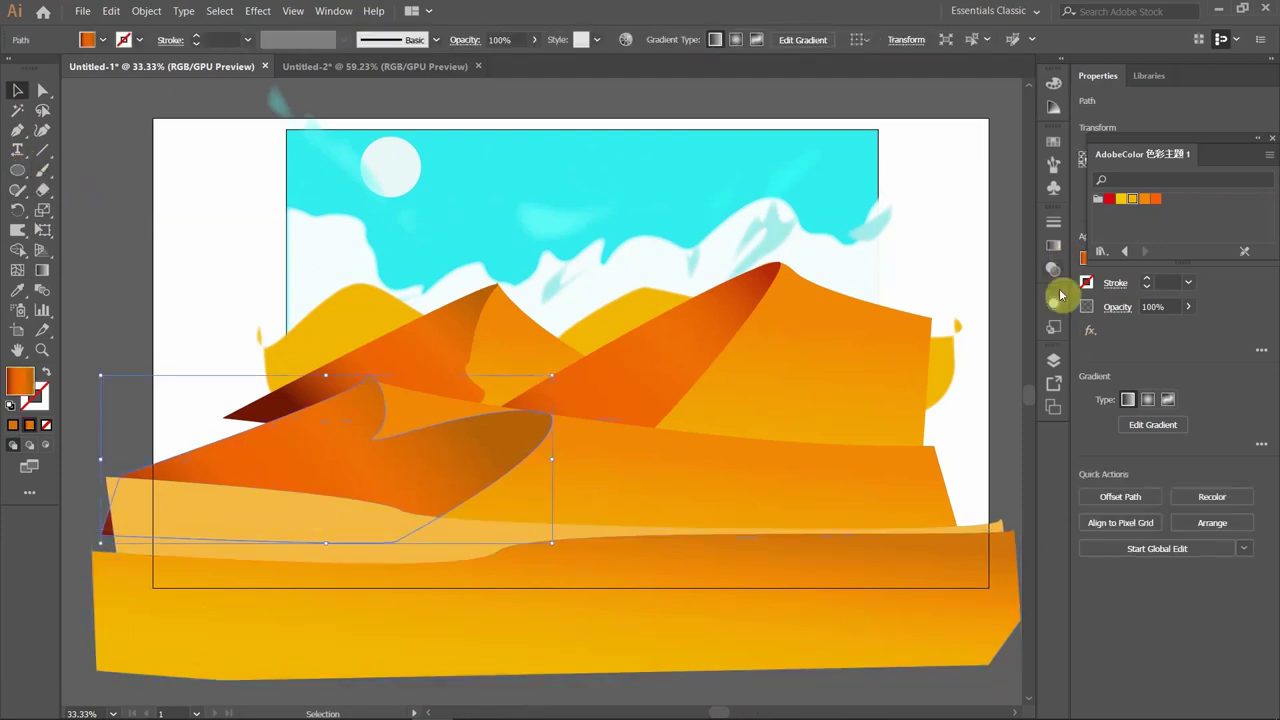
left_click_drag(863, 352, 876, 352)
left_click(952, 307)
left_click(971, 386)
left_click(952, 307)
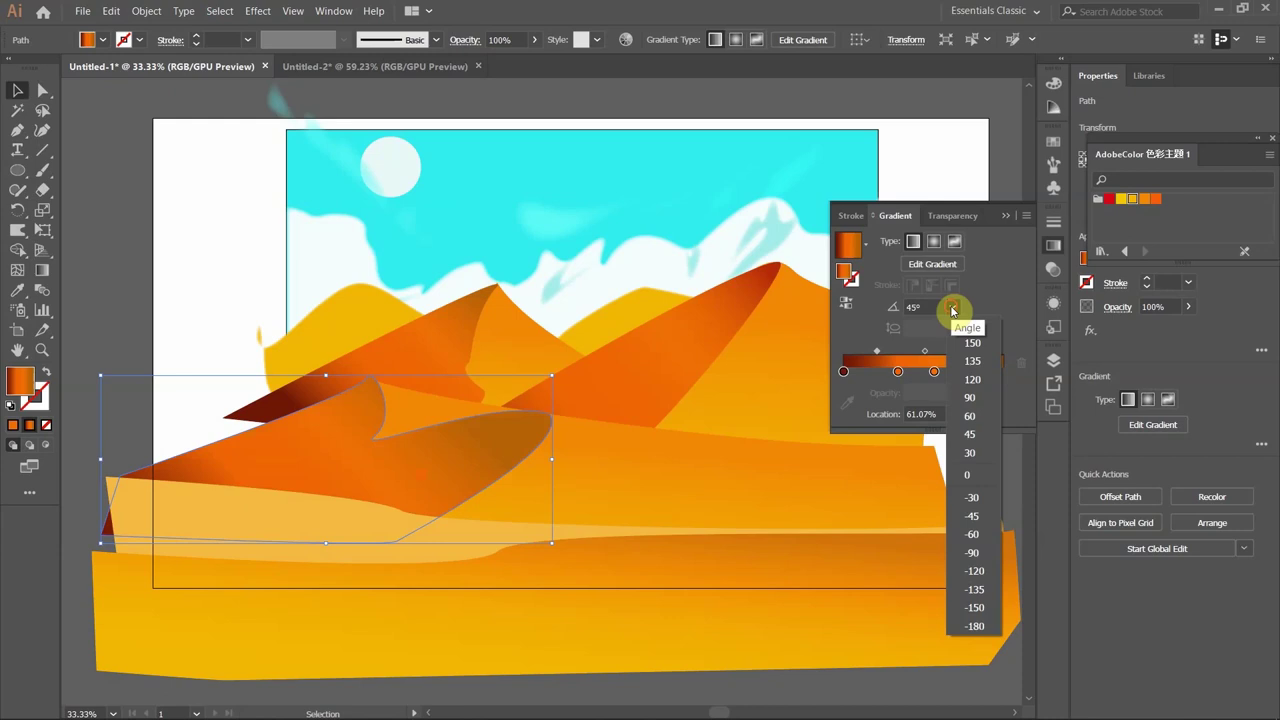
left_click(128, 500)
left_click_drag(100, 528, 94, 420)
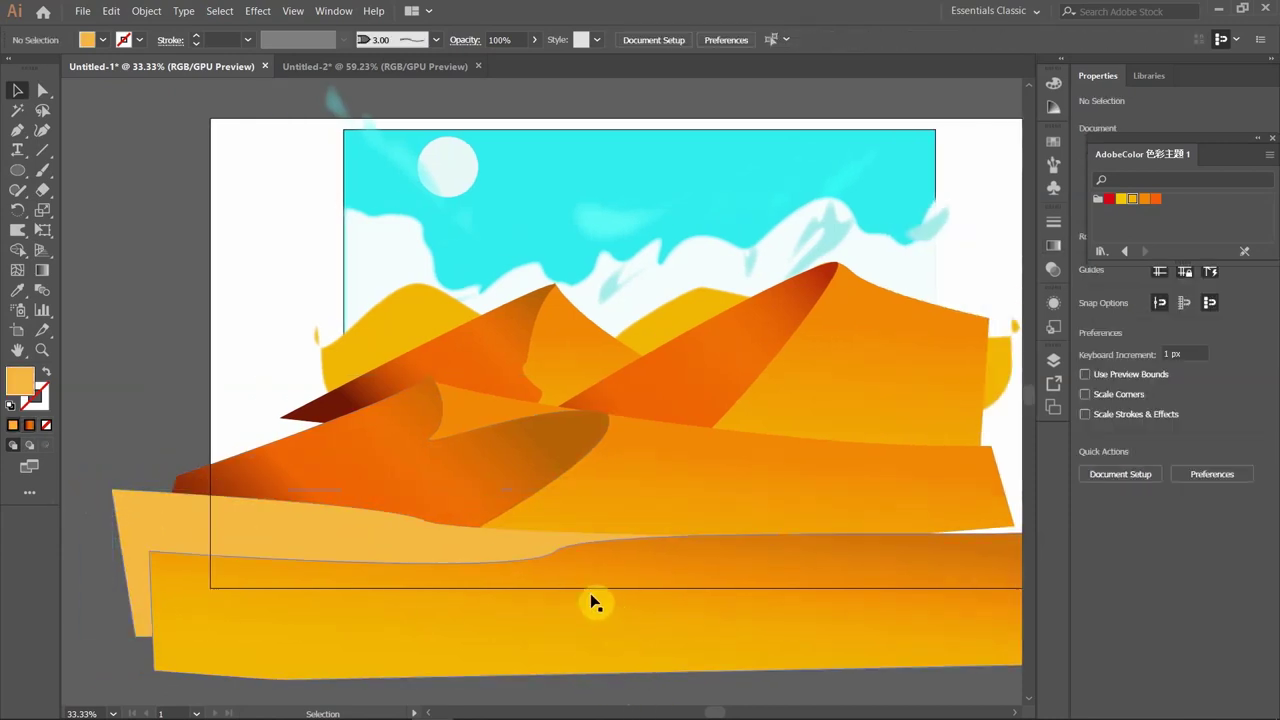
Raise the light dune's top edge and bend it into smooth curves.
left_click_drag(586, 490, 586, 470)
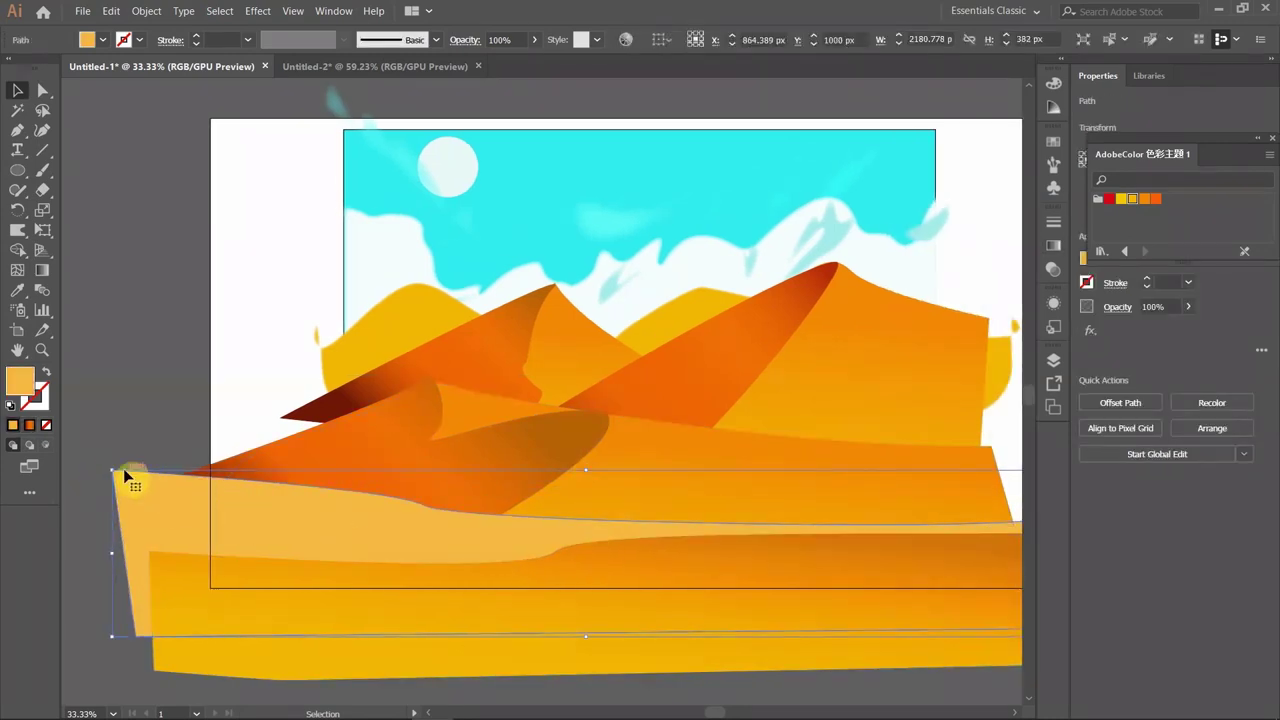
left_click(18, 130)
mouse_move(276, 484)
left_mouse_down()
mouse_move(268, 525)
mouse_move(244, 520)
left_mouse_up()
scroll(540, 641, "down", 1)
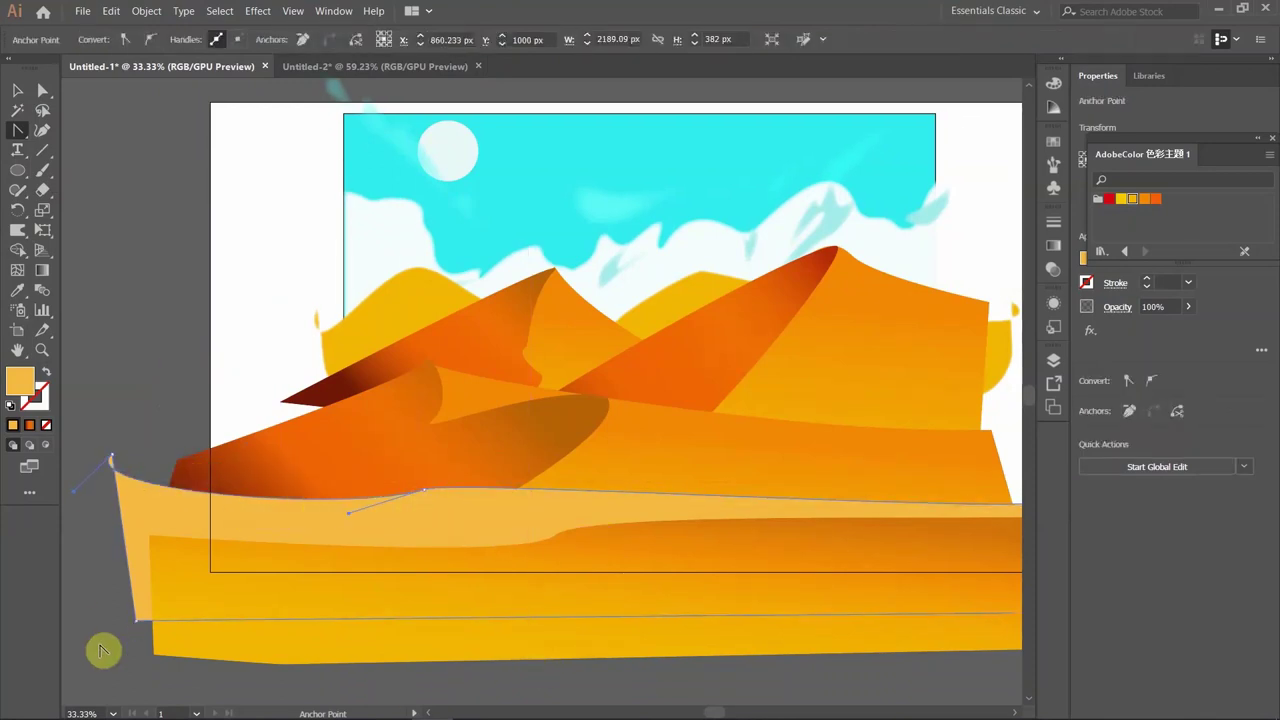
left_click_drag(737, 560, 955, 537)
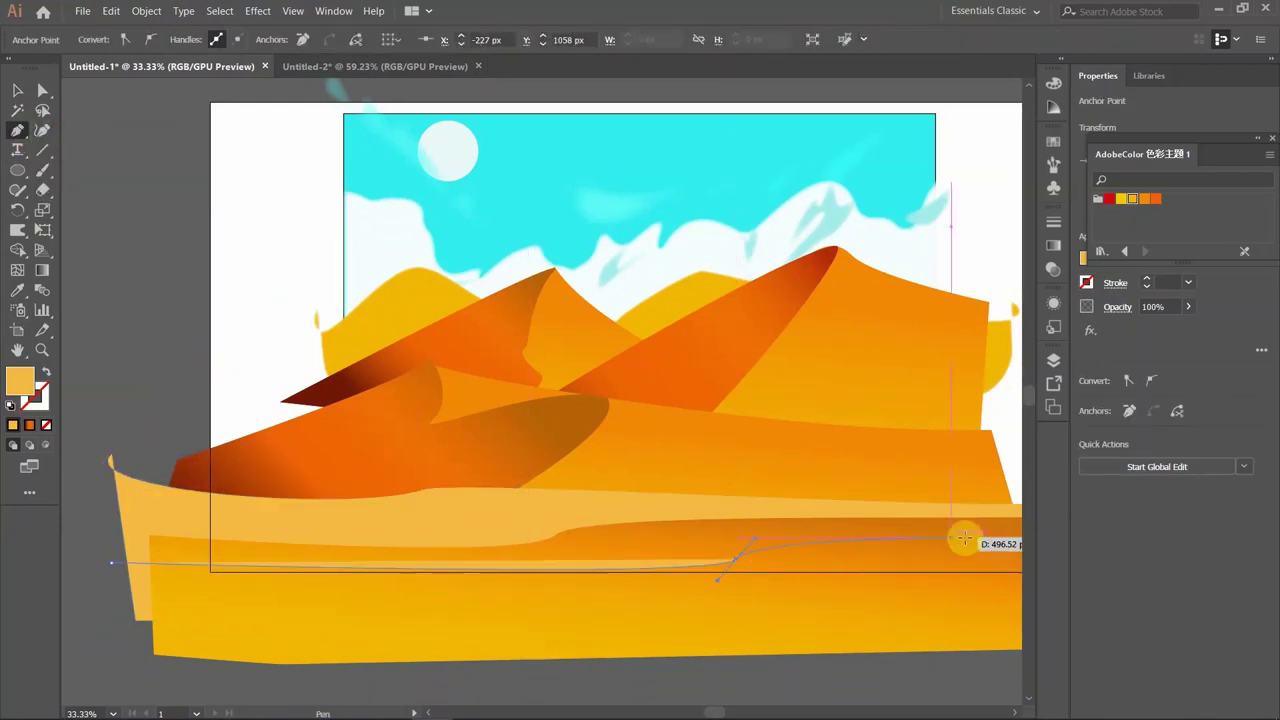
Pen a new dune shape along the bottom and fill it bright yellow.
left_click(1008, 662)
left_click(862, 680)
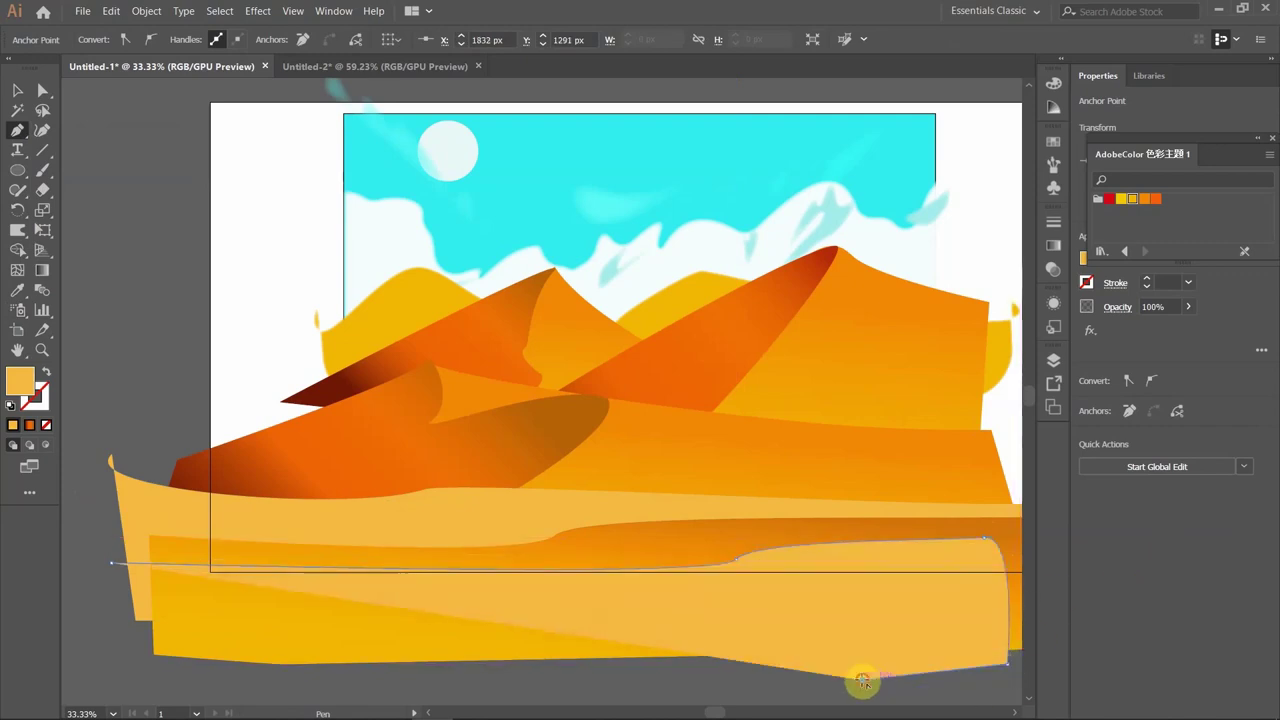
left_click(447, 680)
left_click(205, 680)
left_click(84, 662)
left_click(111, 562)
double_click(20, 382)
left_click(983, 234)
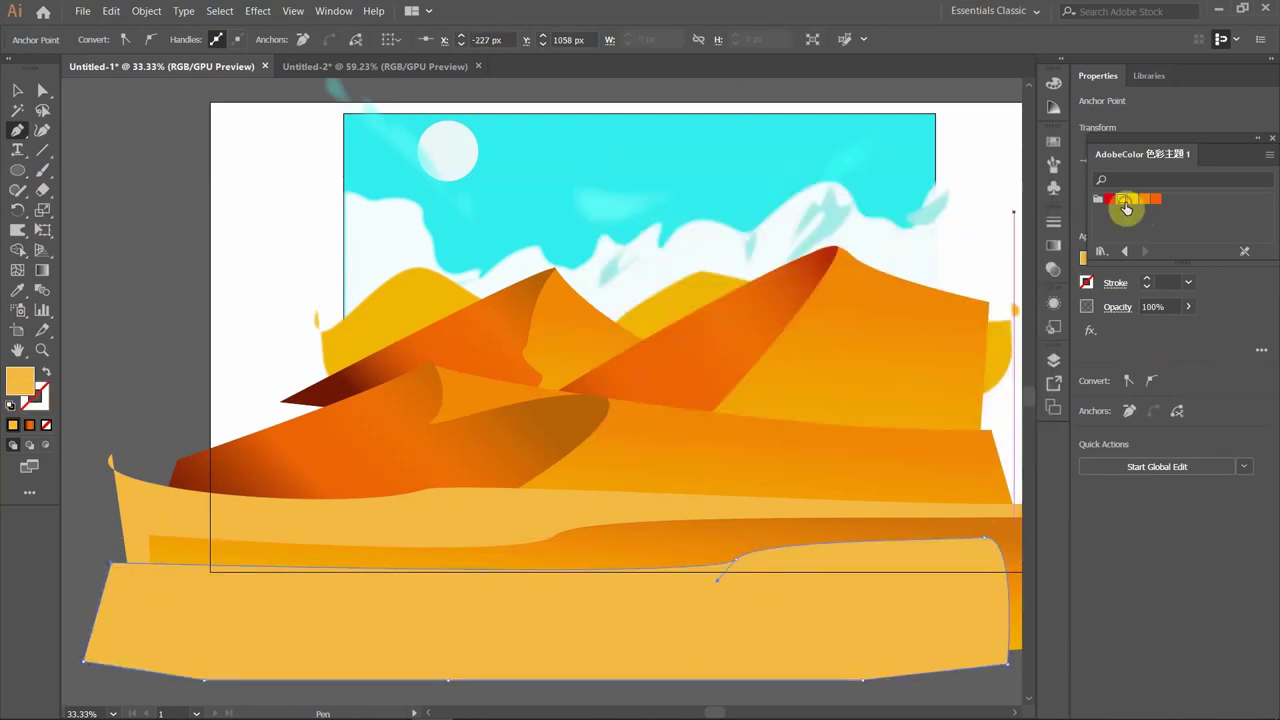
left_click(1120, 198)
left_click(866, 680)
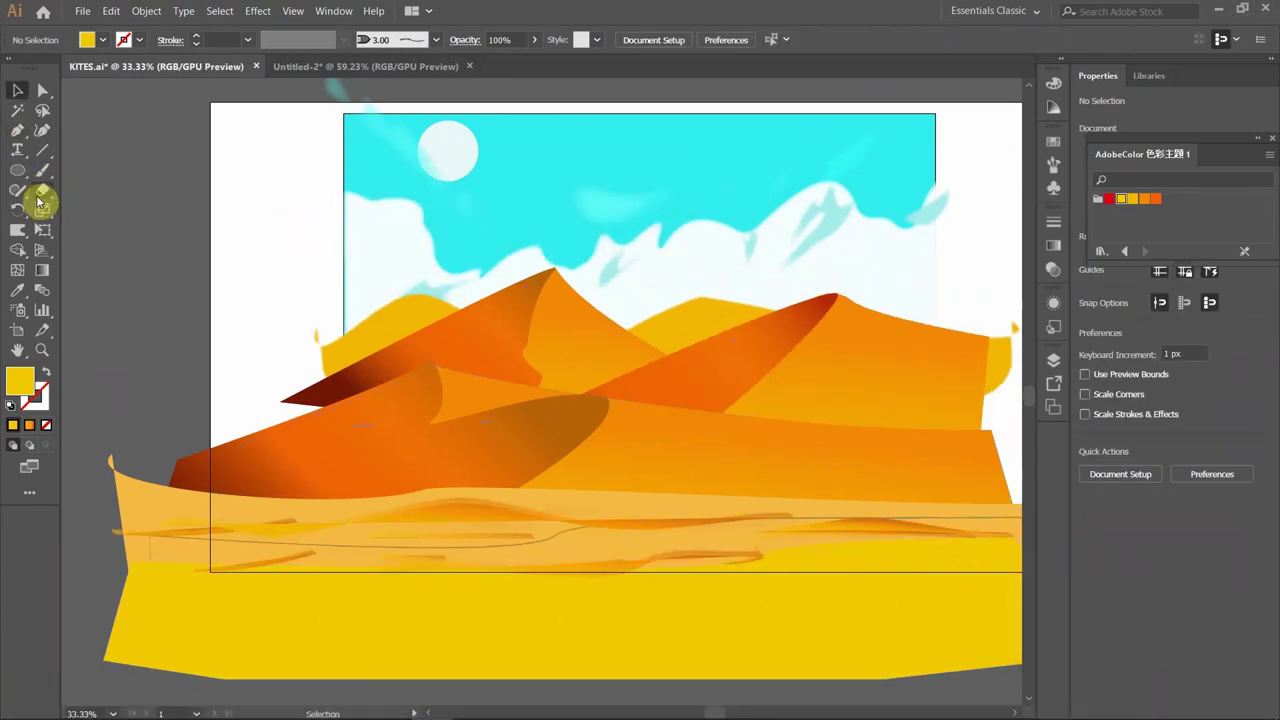
key("z")
left_click(226, 306)
Zoom into the left edge and draw a small black circle for the head.
left_click(96, 154)
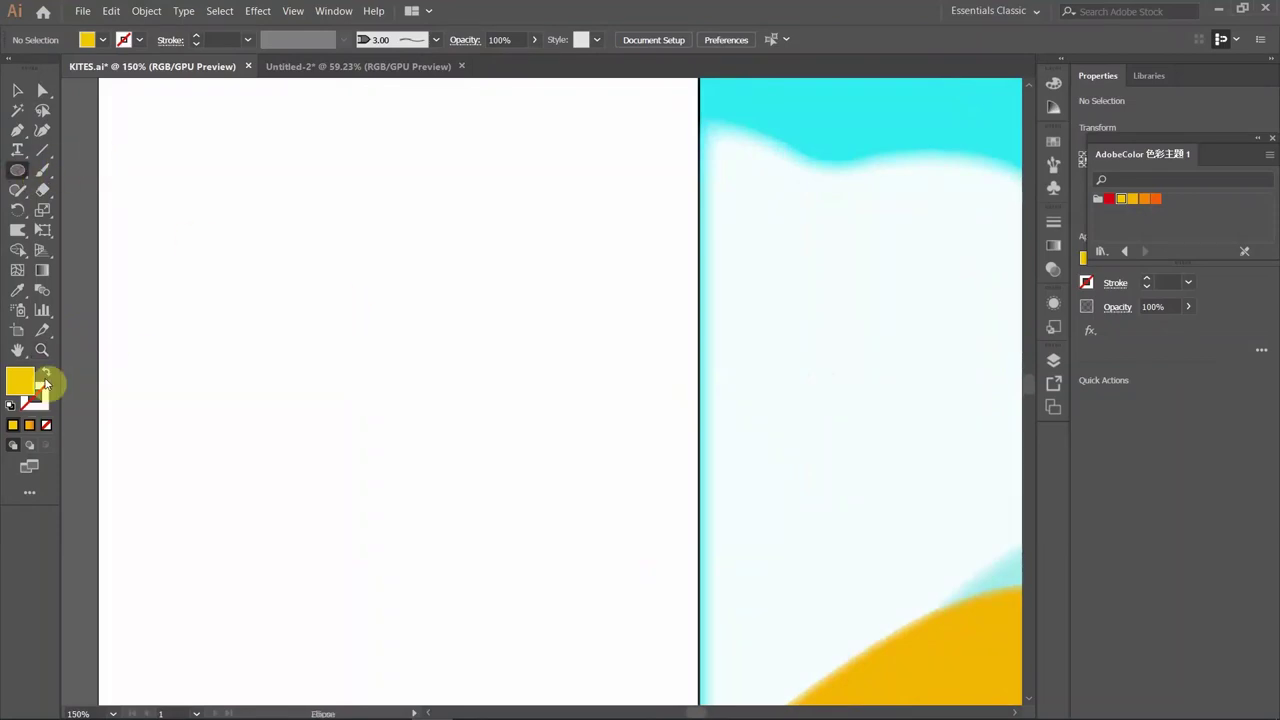
left_click(102, 39)
left_click(38, 70)
left_click_drag(306, 278, 315, 288)
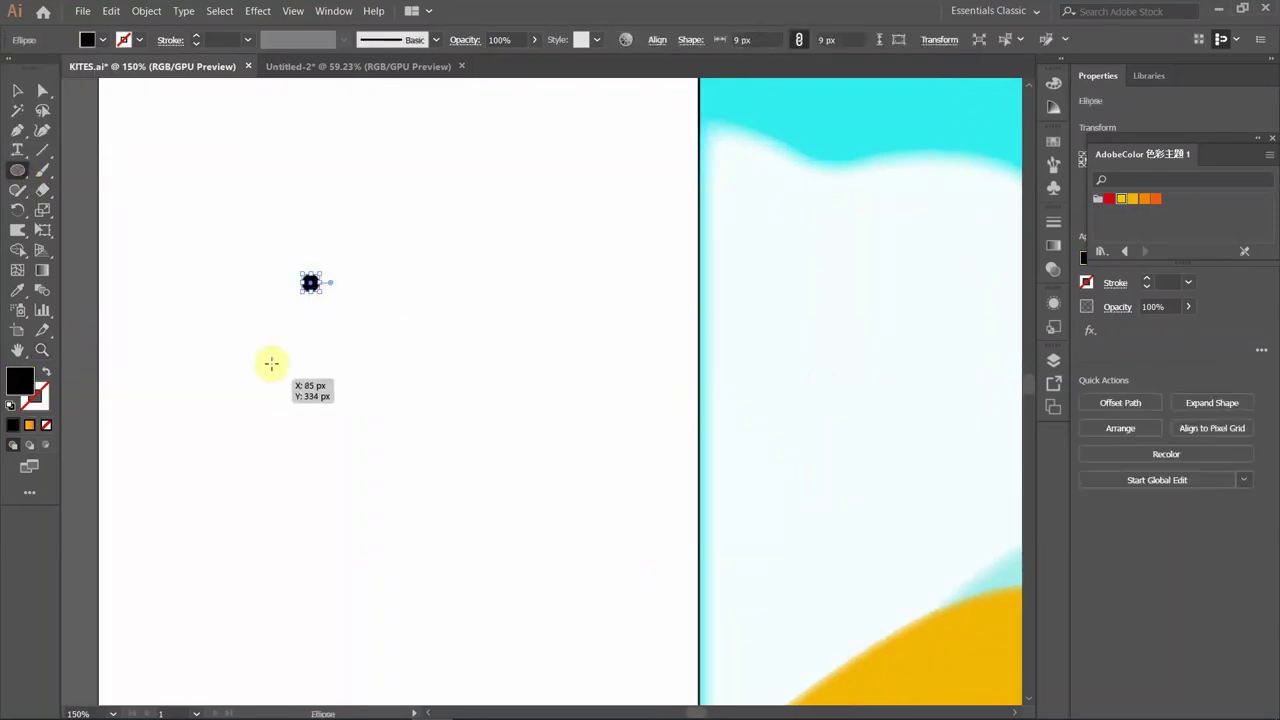
Pen a pointed cape below the head and add a leg and tall thin staff rectangle.
key("p")
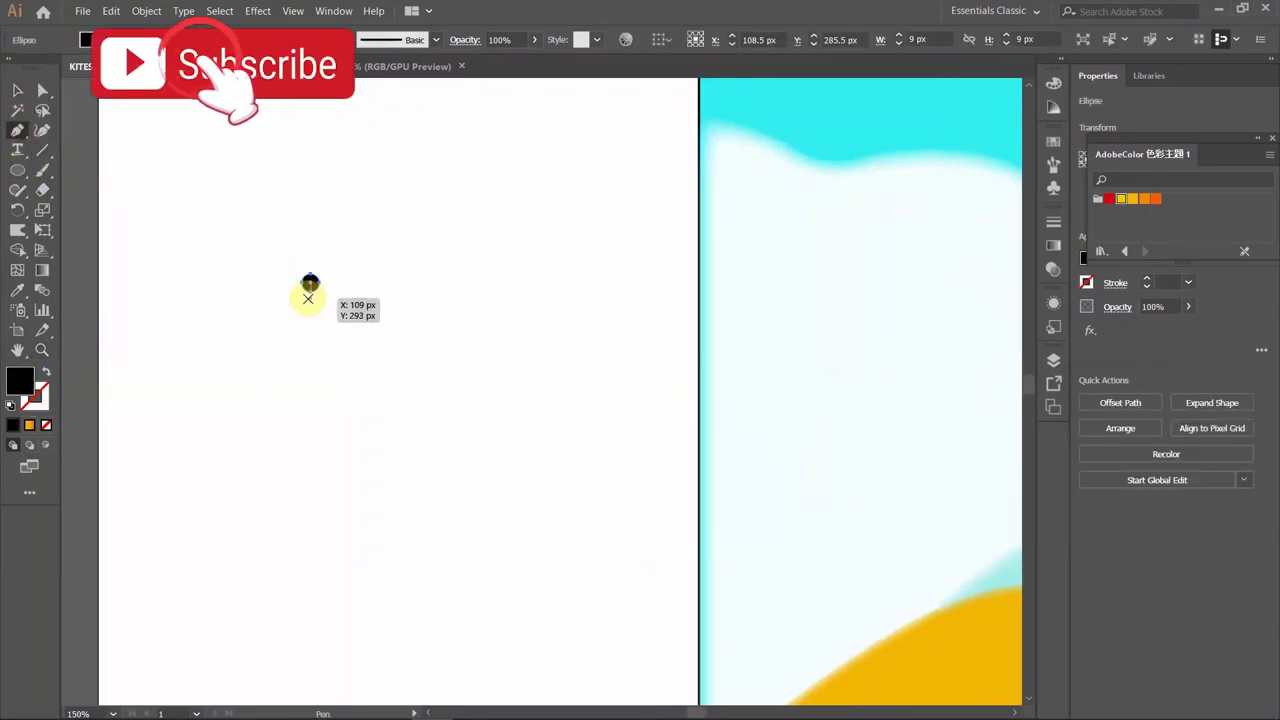
left_click(309, 293)
mouse_move(249, 355)
left_mouse_down()
mouse_move(270, 428)
mouse_move(330, 350)
left_mouse_up()
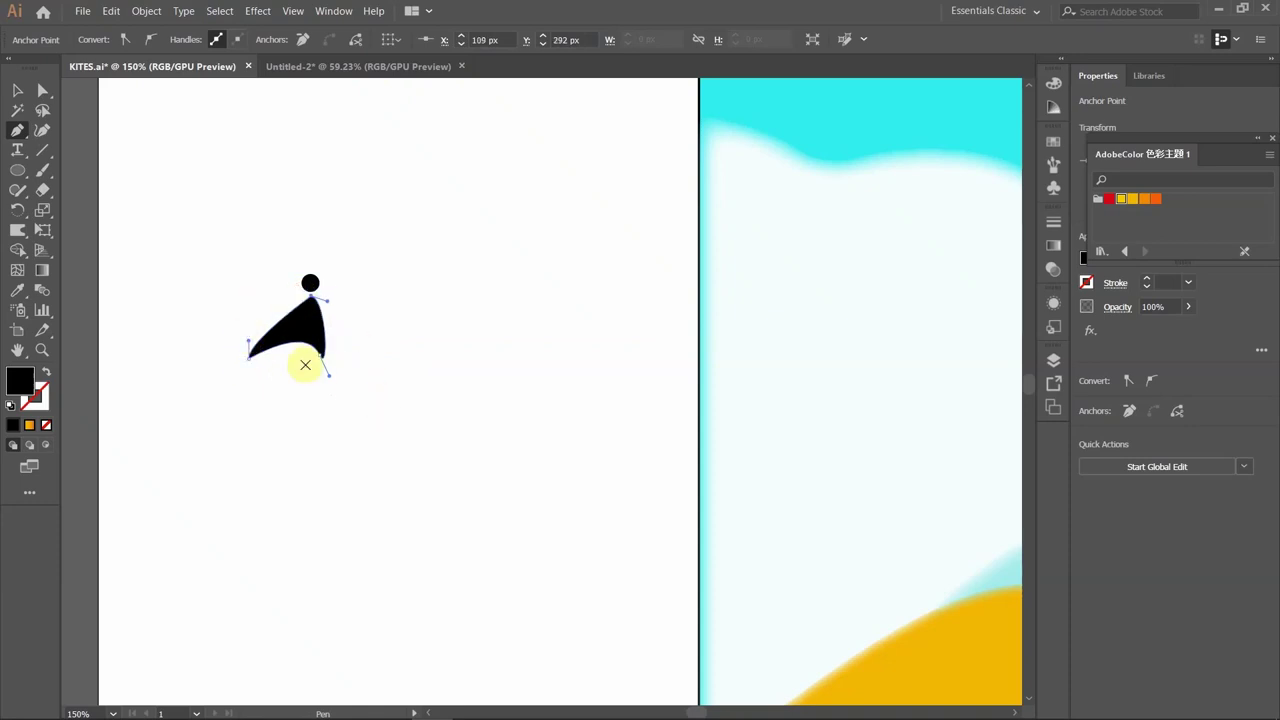
left_click_drag(312, 366, 377, 409)
left_click(17, 170)
left_click_drag(302, 345, 301, 345)
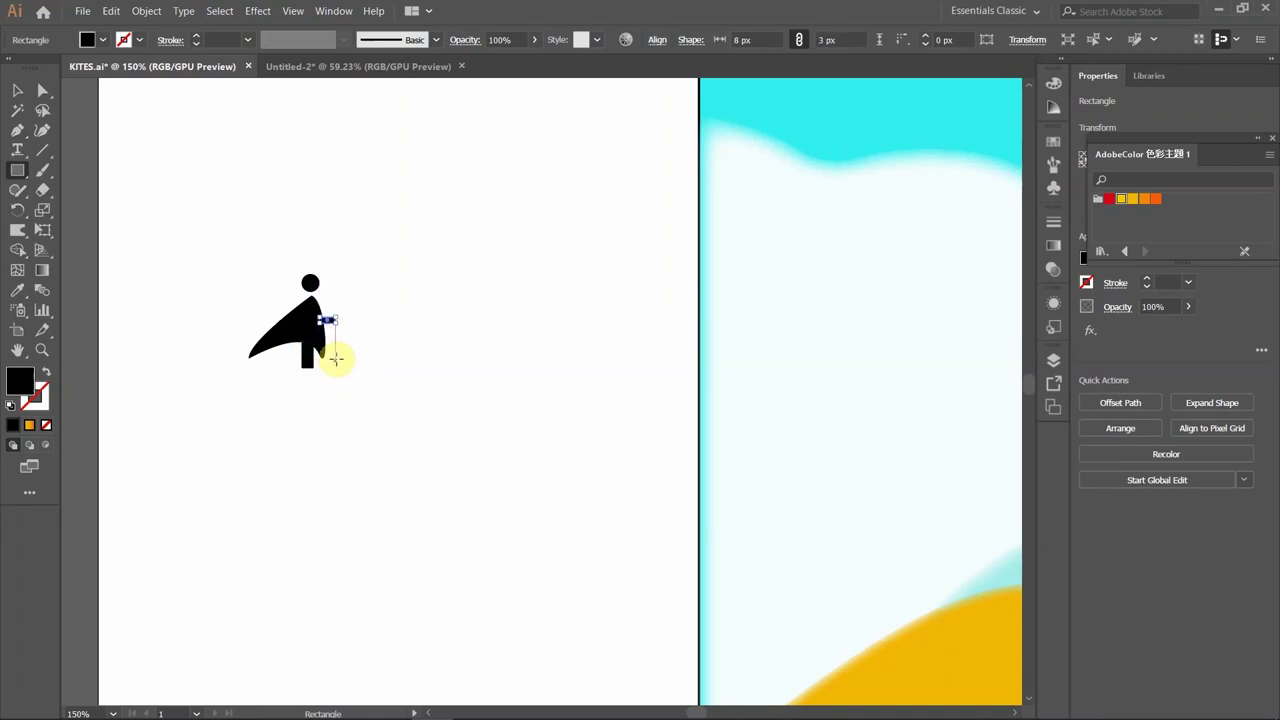
left_click_drag(329, 277, 333, 258)
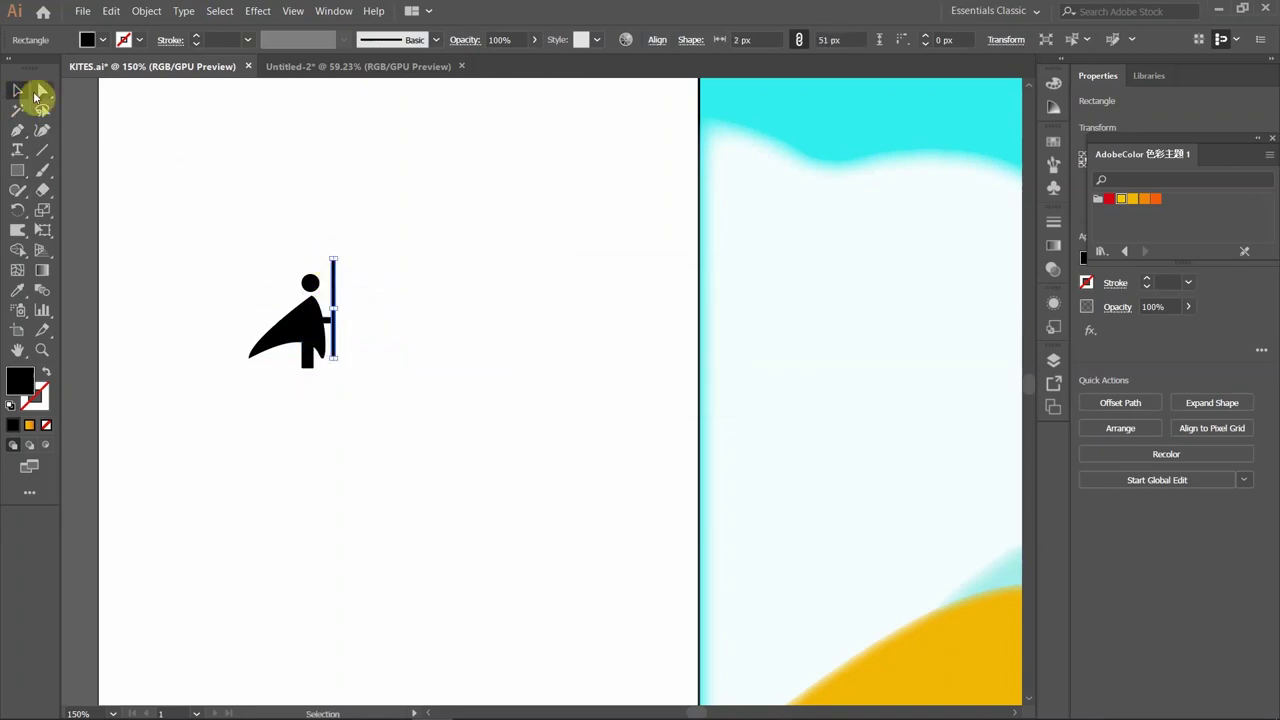
Zoom in on the figure, try bowing the staff top, undo it, and select the cape.
key("ctrl+equal")
key("a")
key("Return")
left_click(905, 477)
left_click(16, 130)
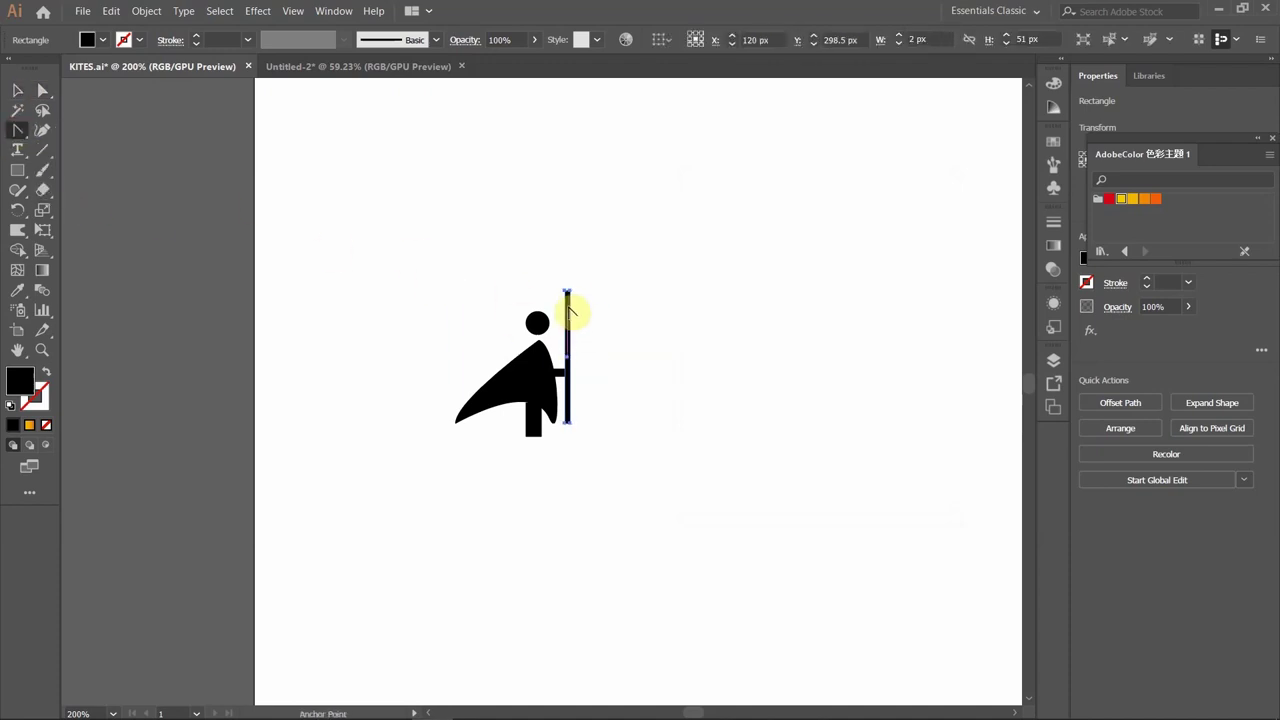
left_click_drag(567, 292, 537, 348)
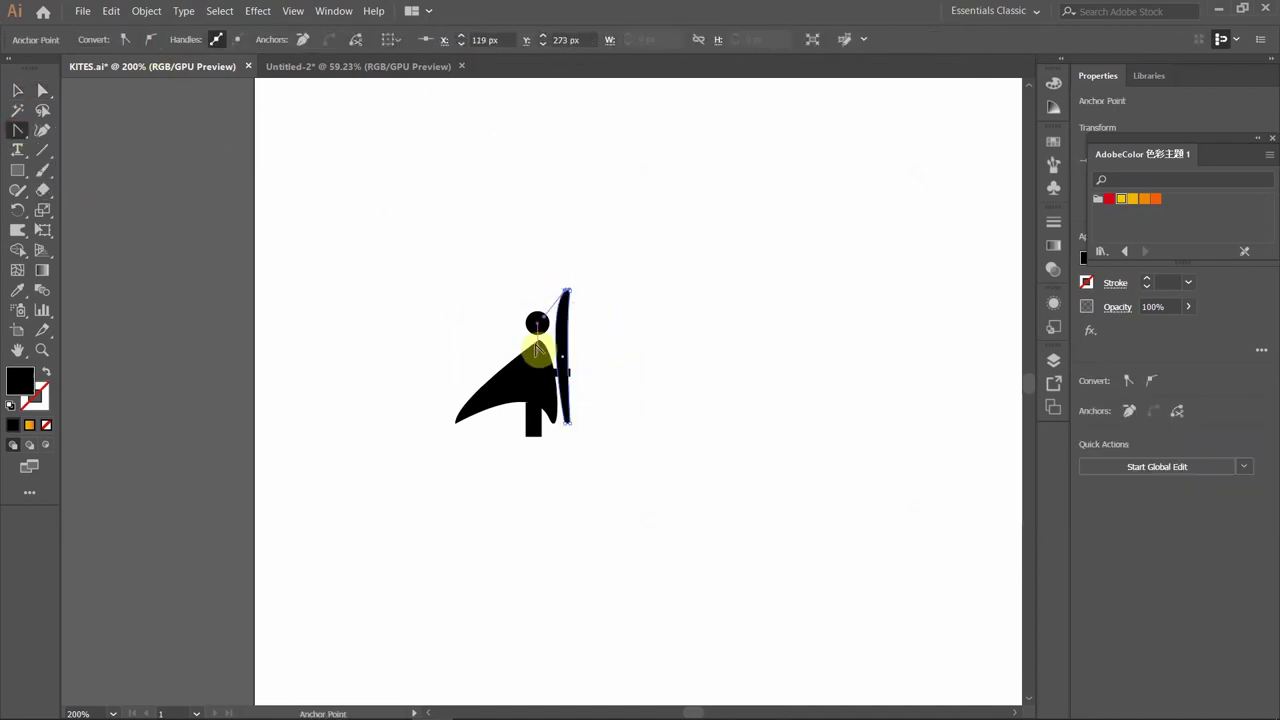
key("ctrl+z")
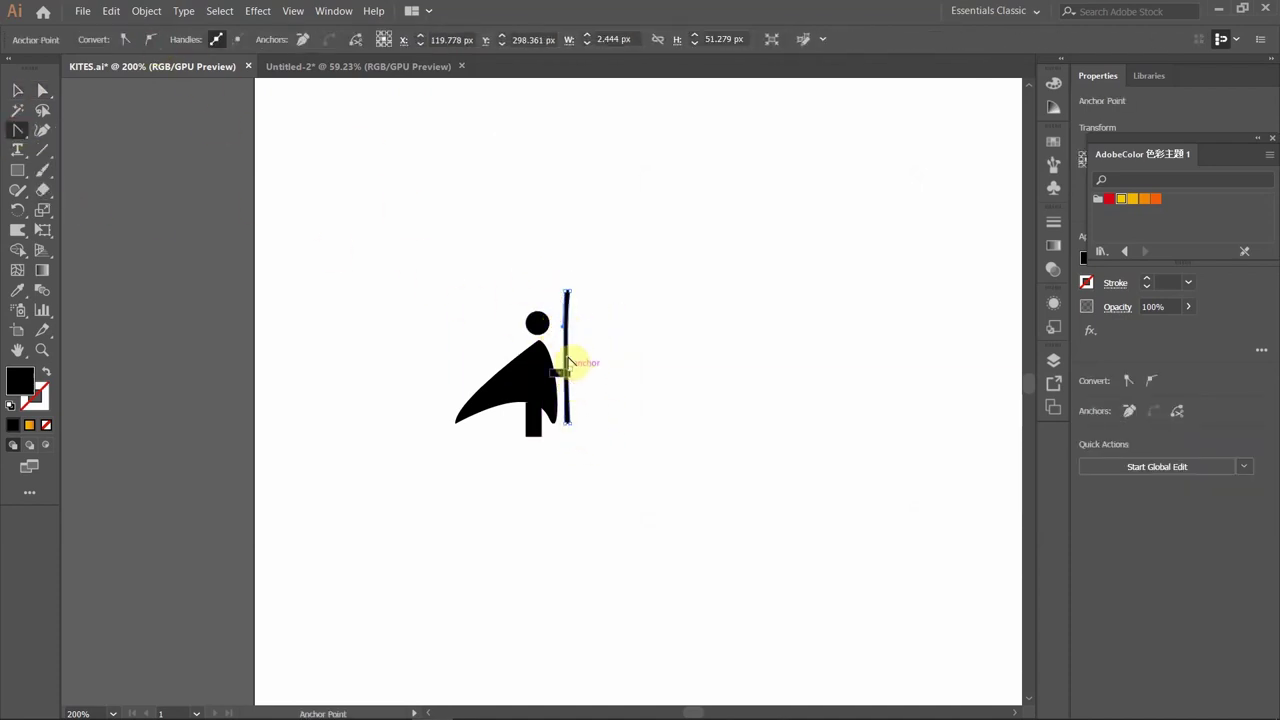
key("a")
left_click(490, 405)
Nudge the cape's bottom anchors, settle the head atop the cape, and shape the grey inner fold.
left_click_drag(458, 431, 455, 418)
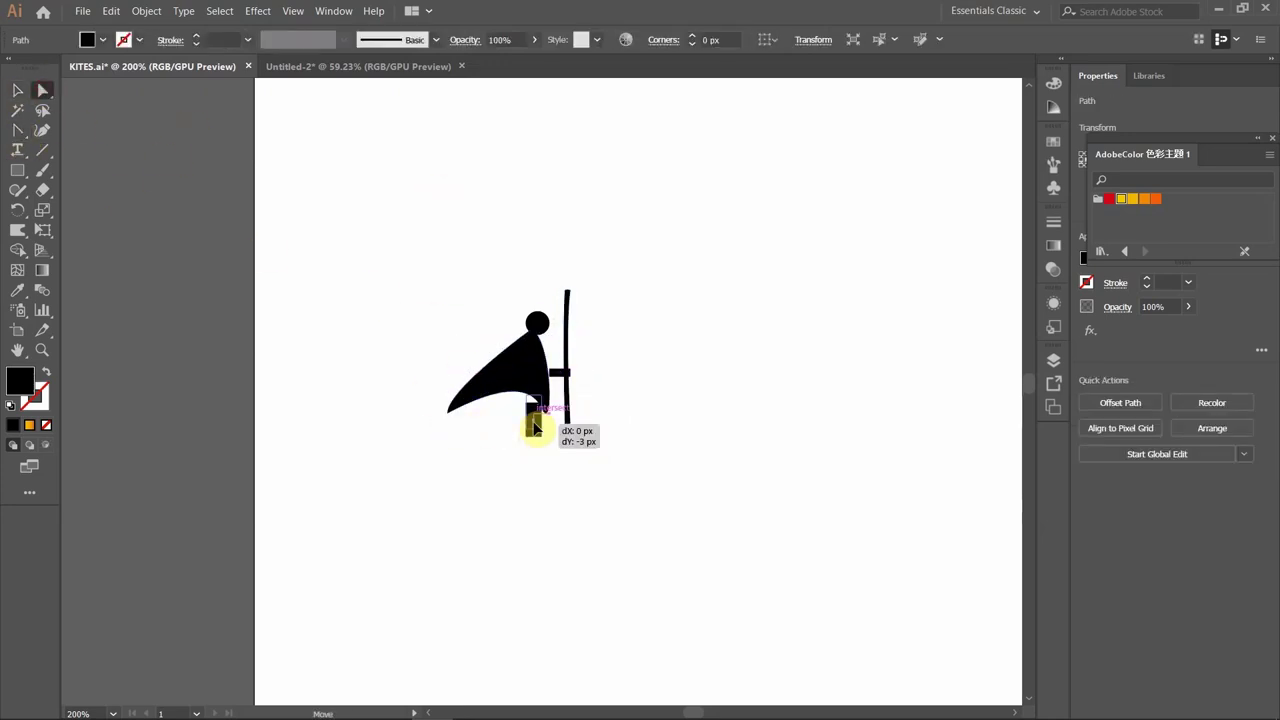
left_click_drag(531, 436, 531, 428)
left_click(537, 327)
left_click_drag(537, 327, 543, 400)
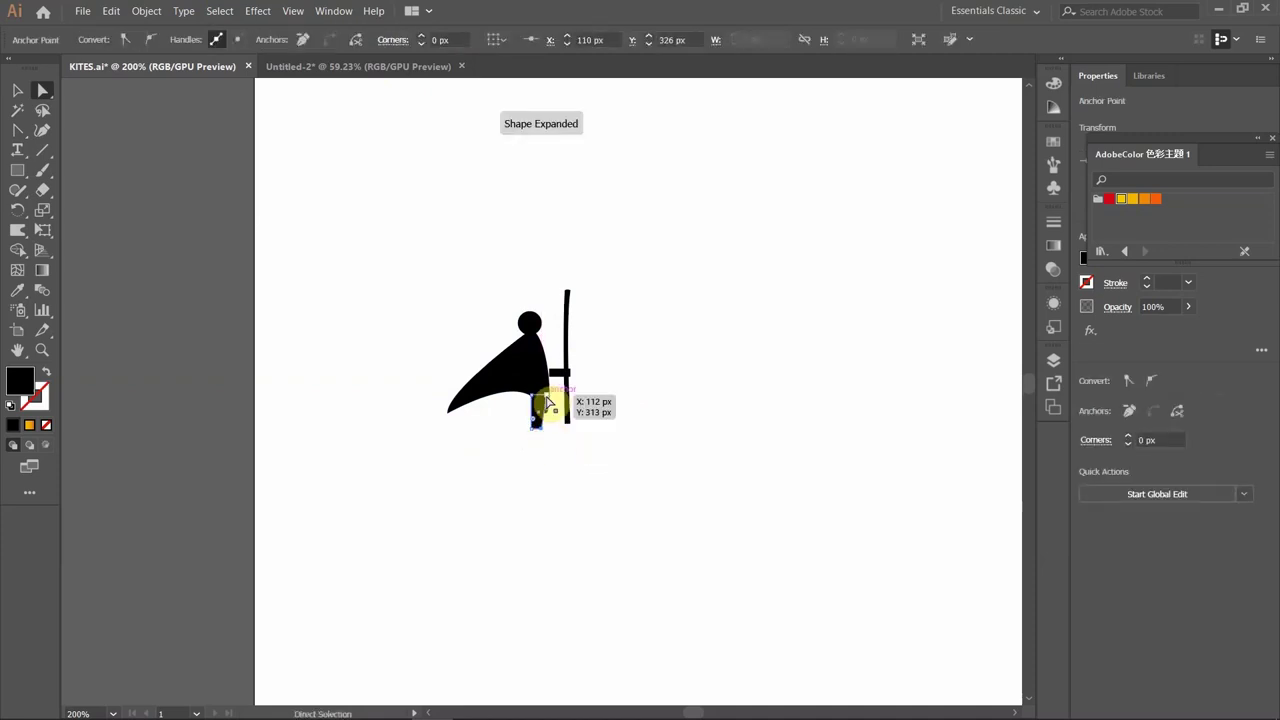
mouse_move(451, 420)
left_mouse_down()
mouse_move(451, 397)
mouse_move(441, 428)
left_mouse_up()
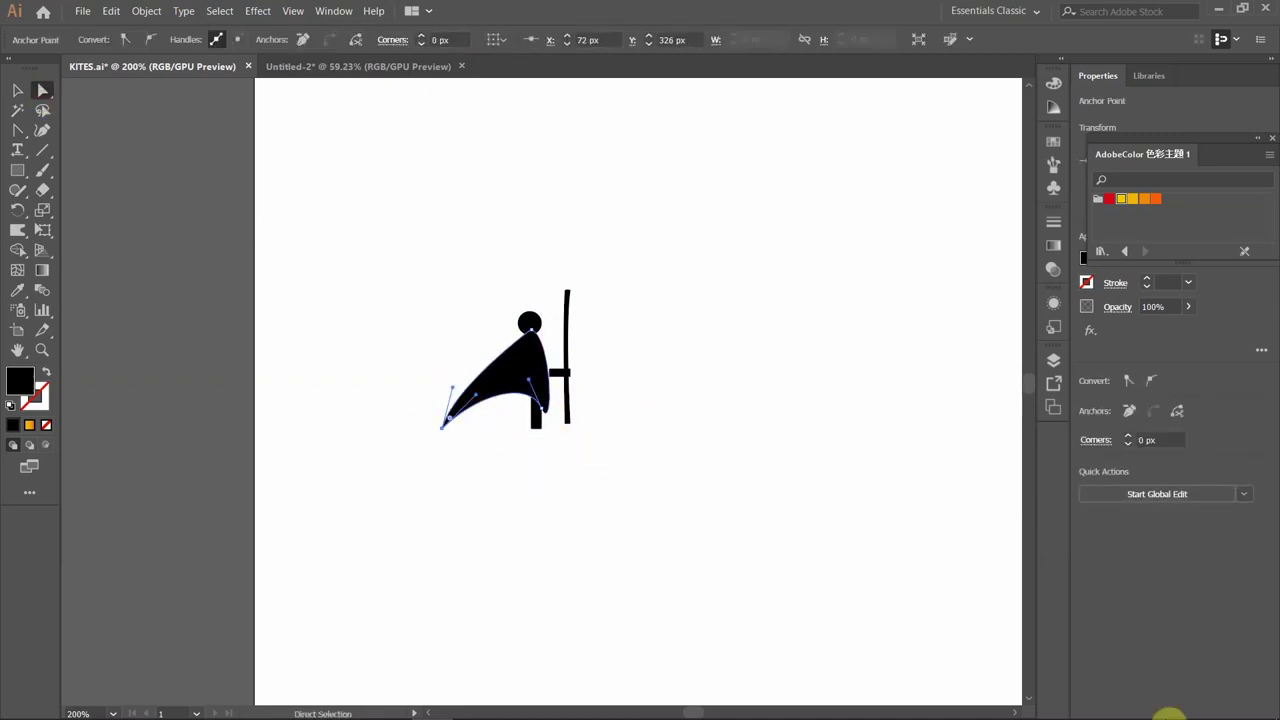
right_click(1028, 671)
left_click(1037, 520)
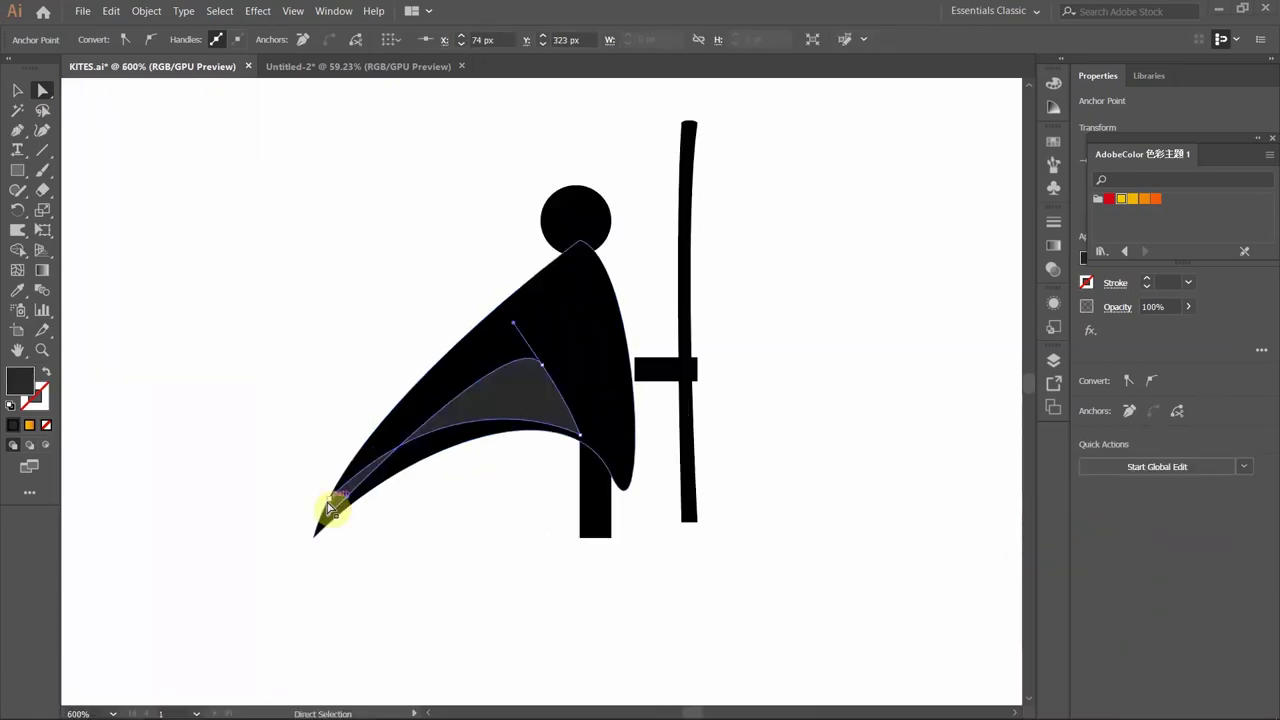
left_click_drag(330, 508, 329, 509)
Rotate the small rectangle into an arm reaching from shoulder to staff.
key("v")
left_click(663, 367)
mouse_move(640, 356)
left_mouse_down()
mouse_move(591, 323)
mouse_move(623, 335)
left_mouse_up()
left_click_drag(691, 434, 660, 442)
Taper the leg's bottom-left corner and pull in the right side of the head.
left_click(592, 525)
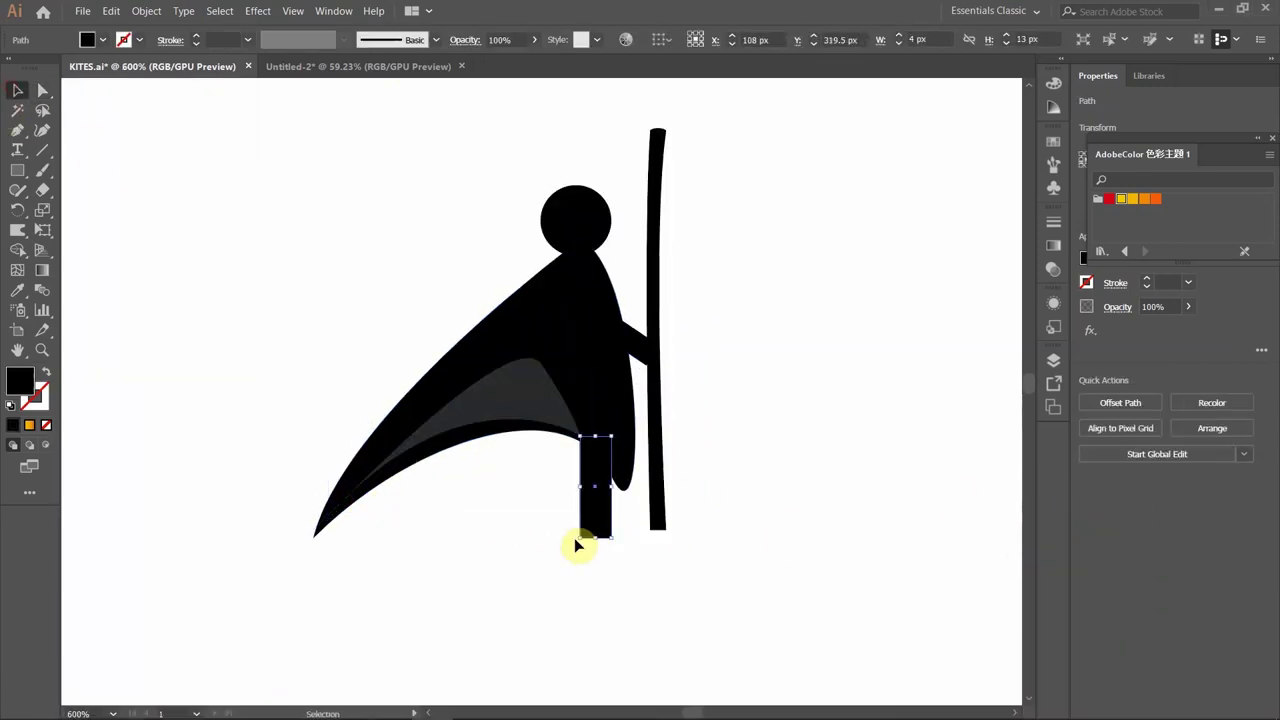
key("a")
left_click_drag(581, 537, 588, 537)
left_click(566, 205)
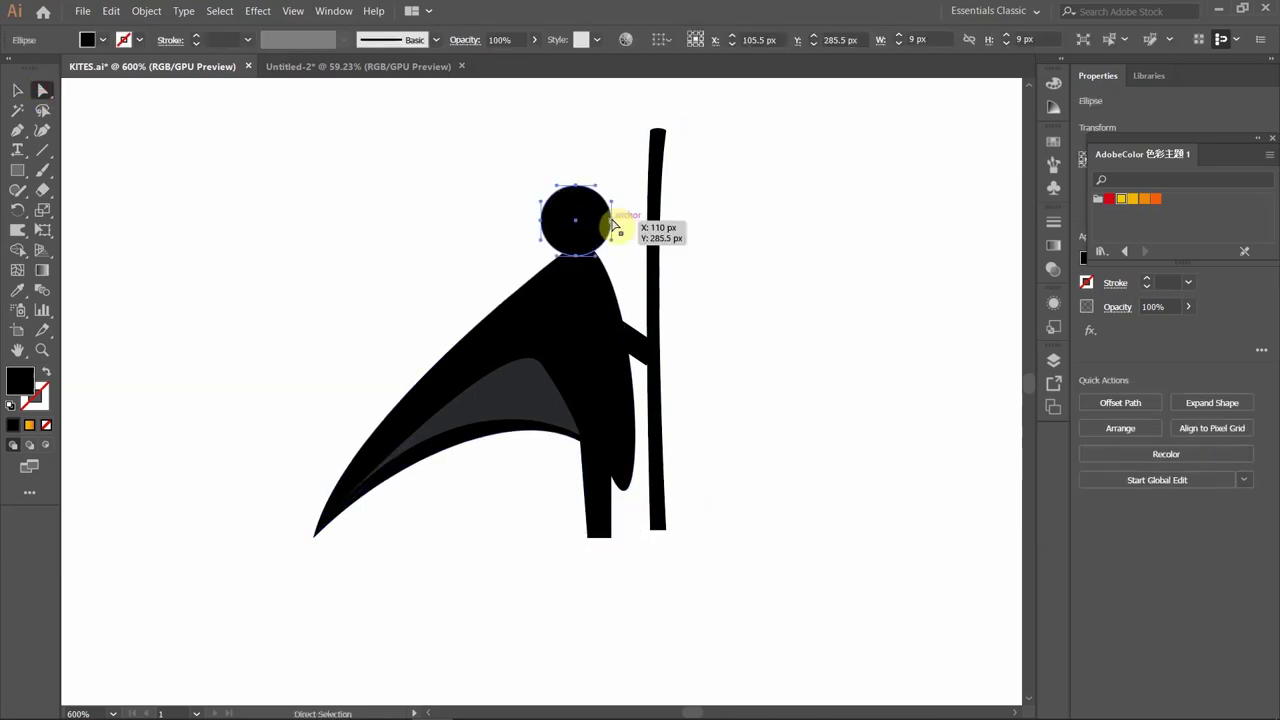
left_click_drag(610, 220, 603, 218)
left_click(122, 131)
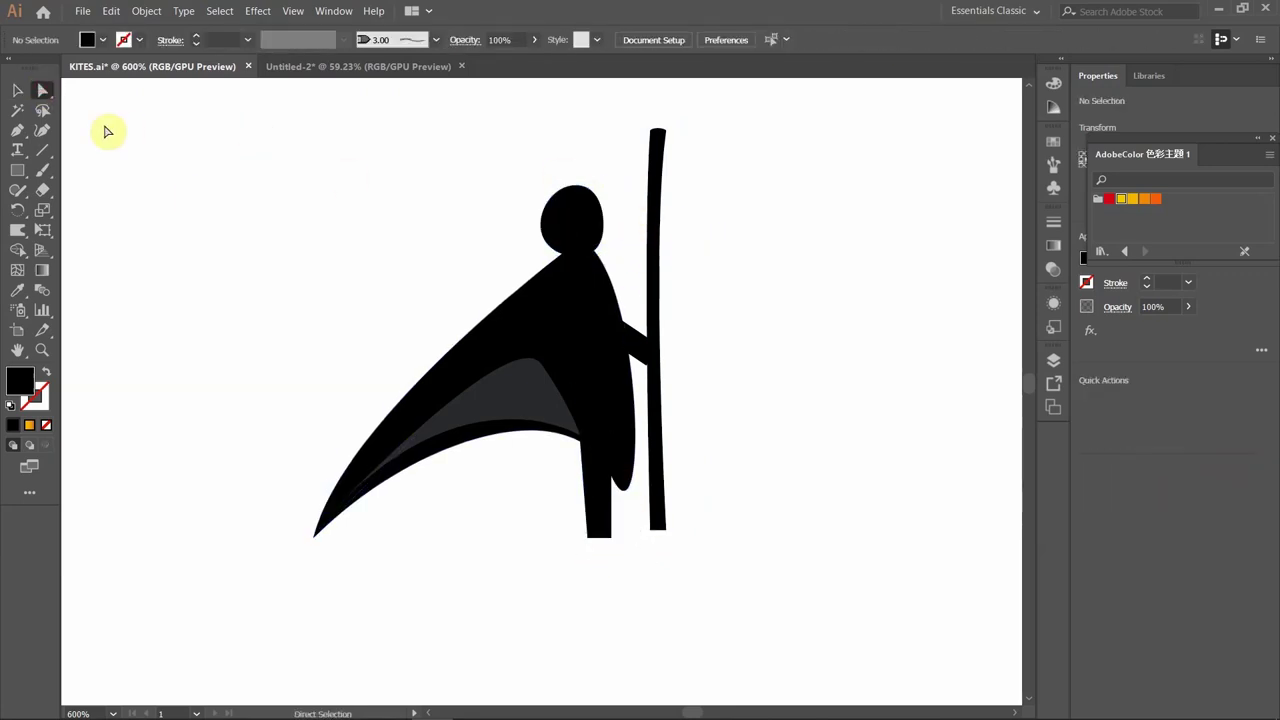
Draw a curved, pointed hair path over the head with the Pen tool.
left_click(17, 130)
left_click_drag(592, 194, 620, 222)
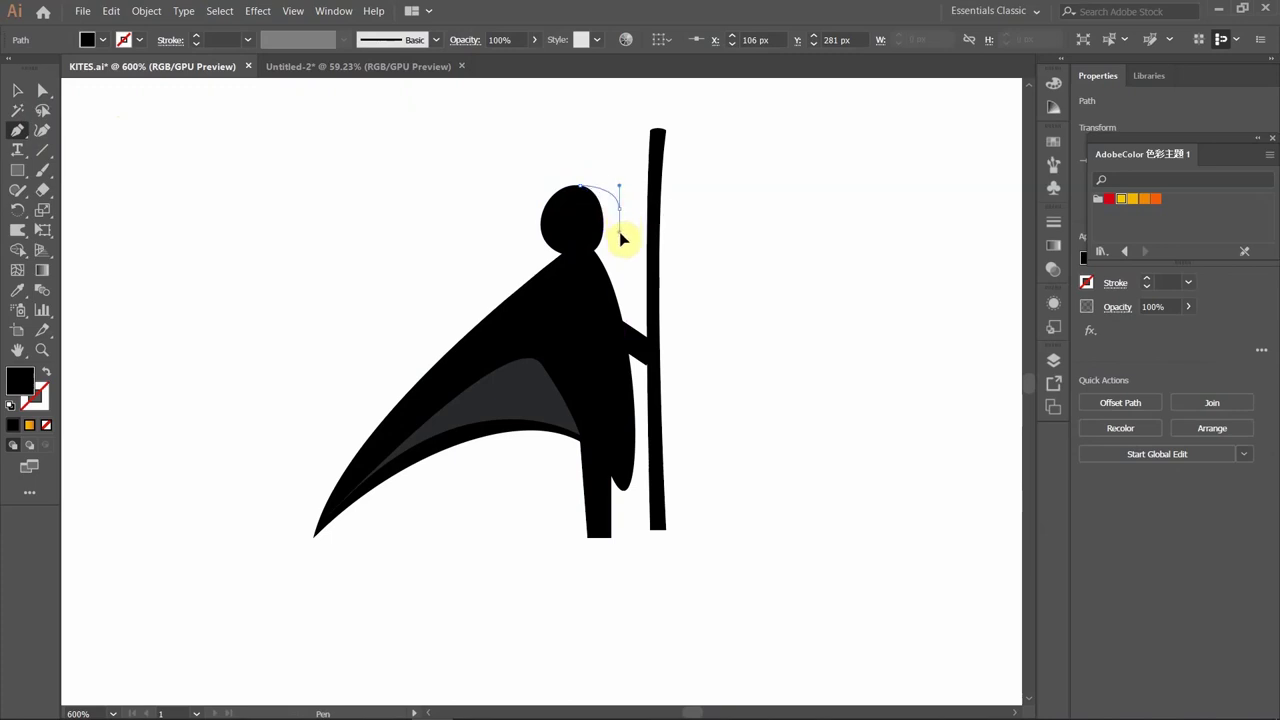
left_click(620, 237)
left_click(608, 206)
left_click(626, 233)
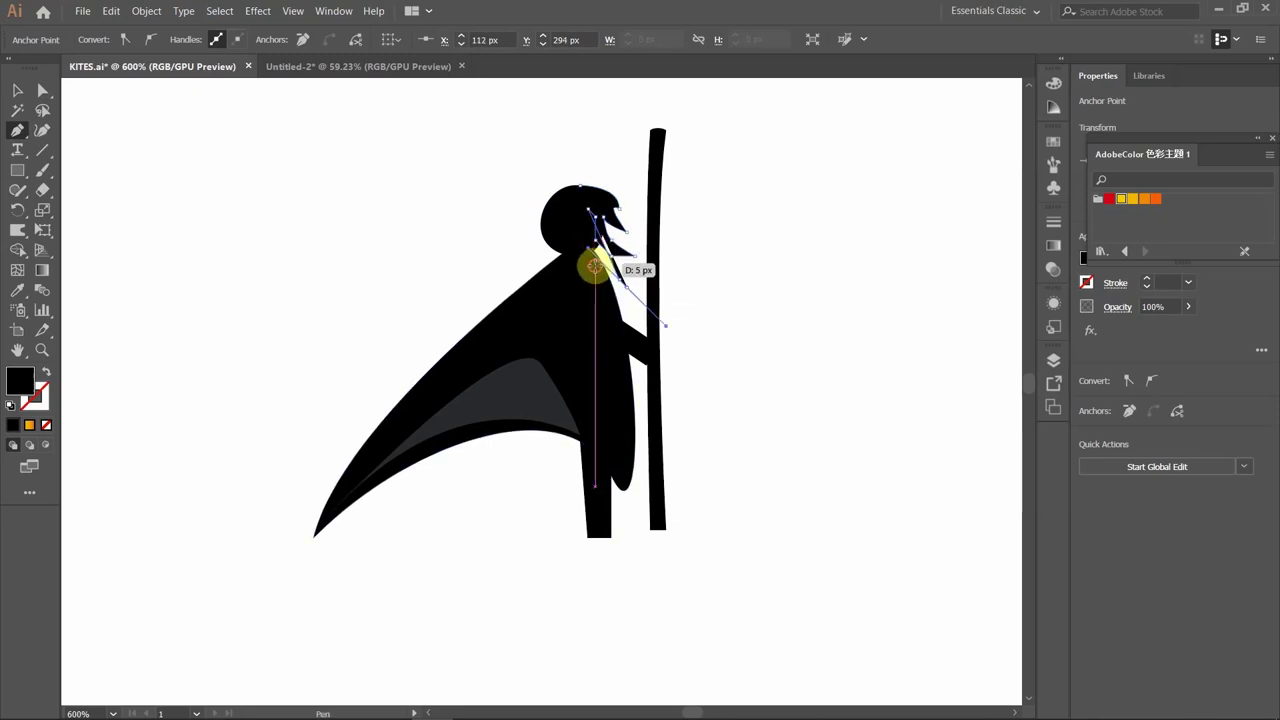
left_click(581, 186)
Adjust the hair tip anchors into a sharper point.
left_click(43, 92)
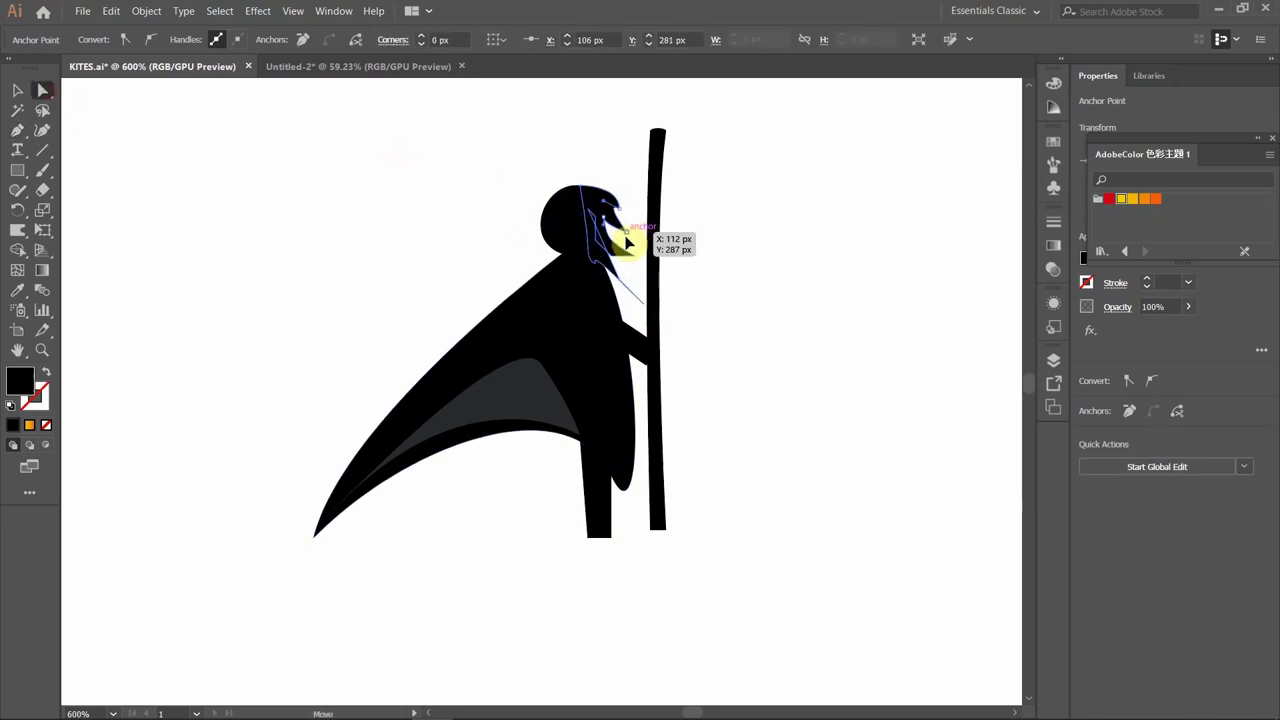
left_click_drag(623, 240, 620, 222)
left_click(716, 548)
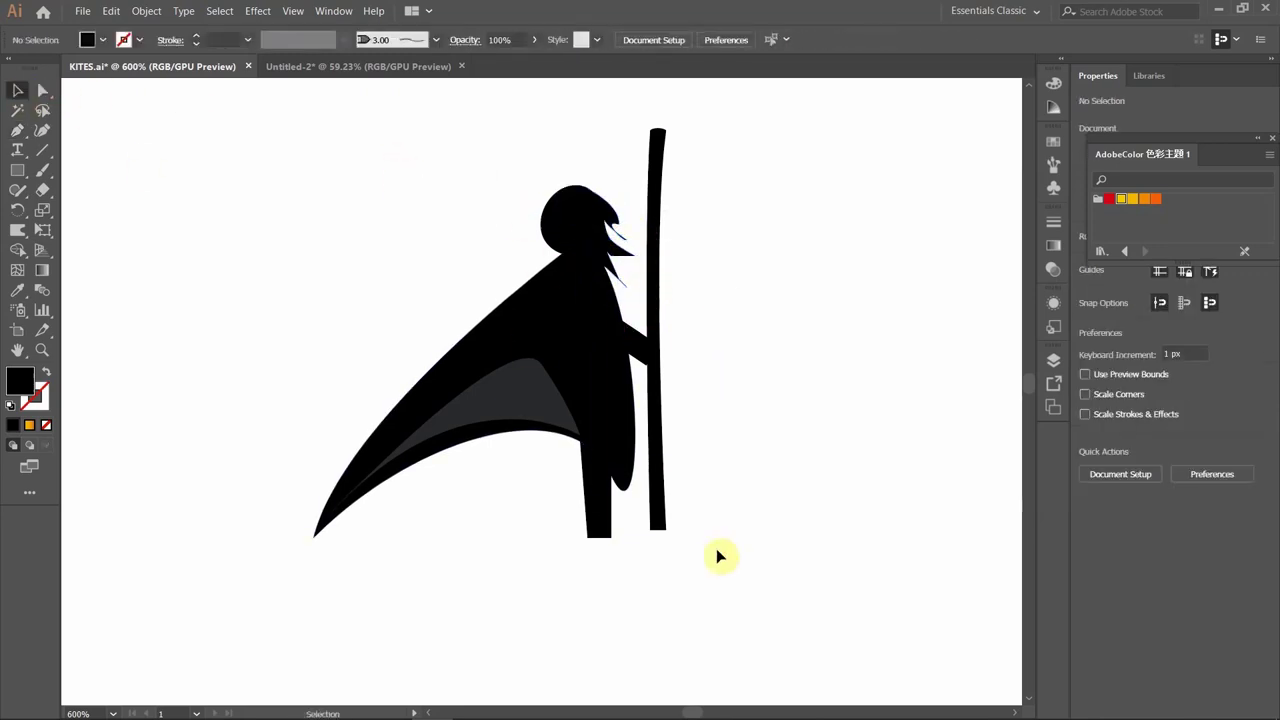
key("v")
key("ctrl+a")
left_click(436, 289)
Select anchors on the arm and head paths and refine them with the Anchor Point tool.
key("ctrl+a")
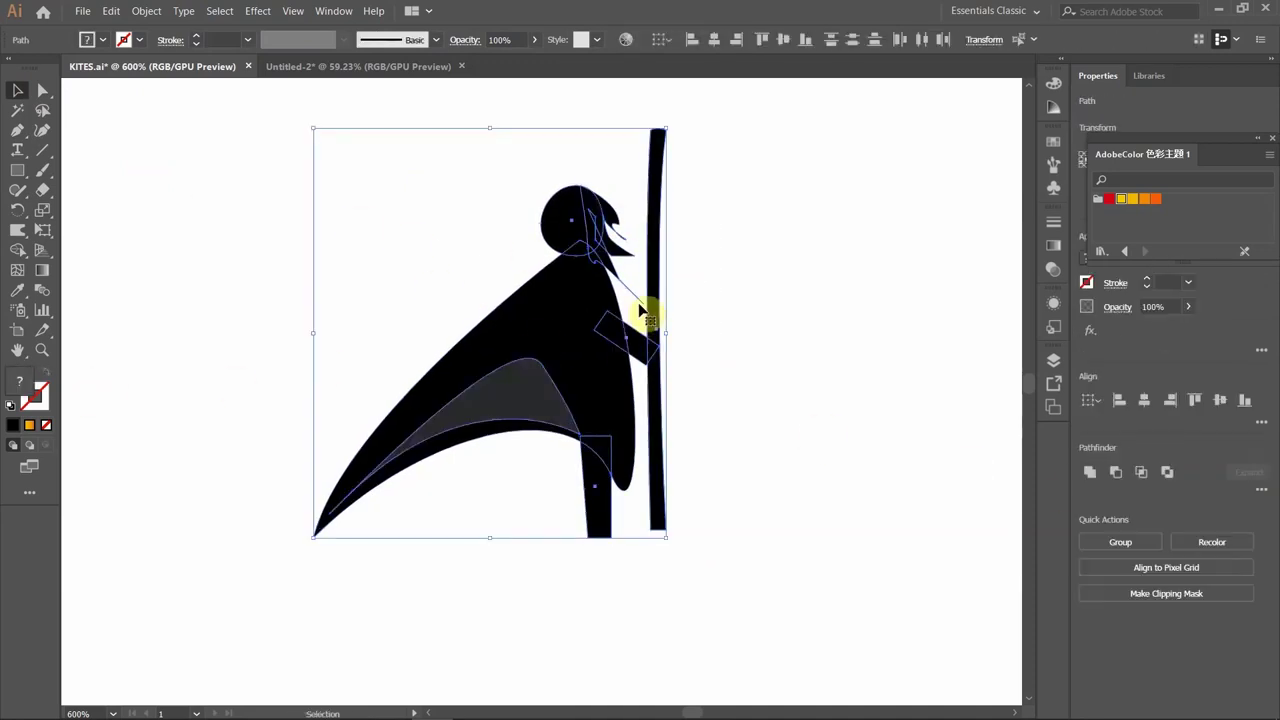
key("a")
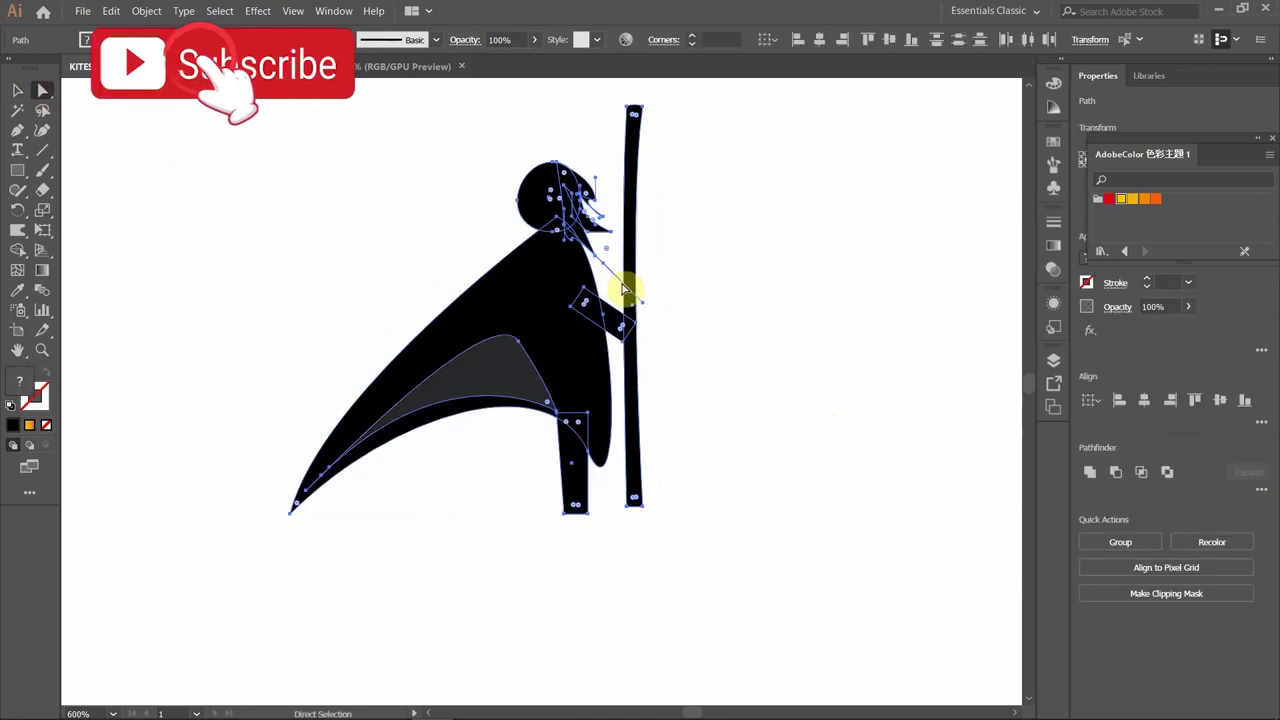
key("ctrl+shift+a")
left_click(614, 294)
left_click(588, 260)
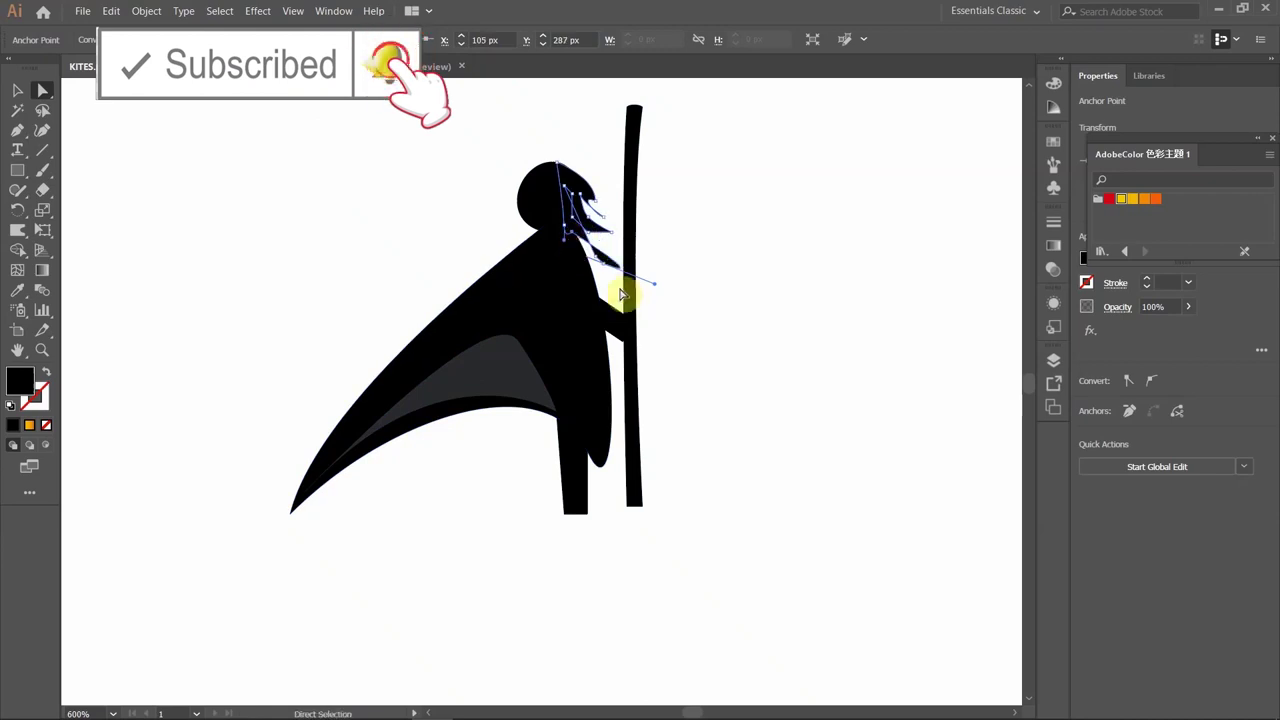
left_click_drag(17, 130, 70, 196)
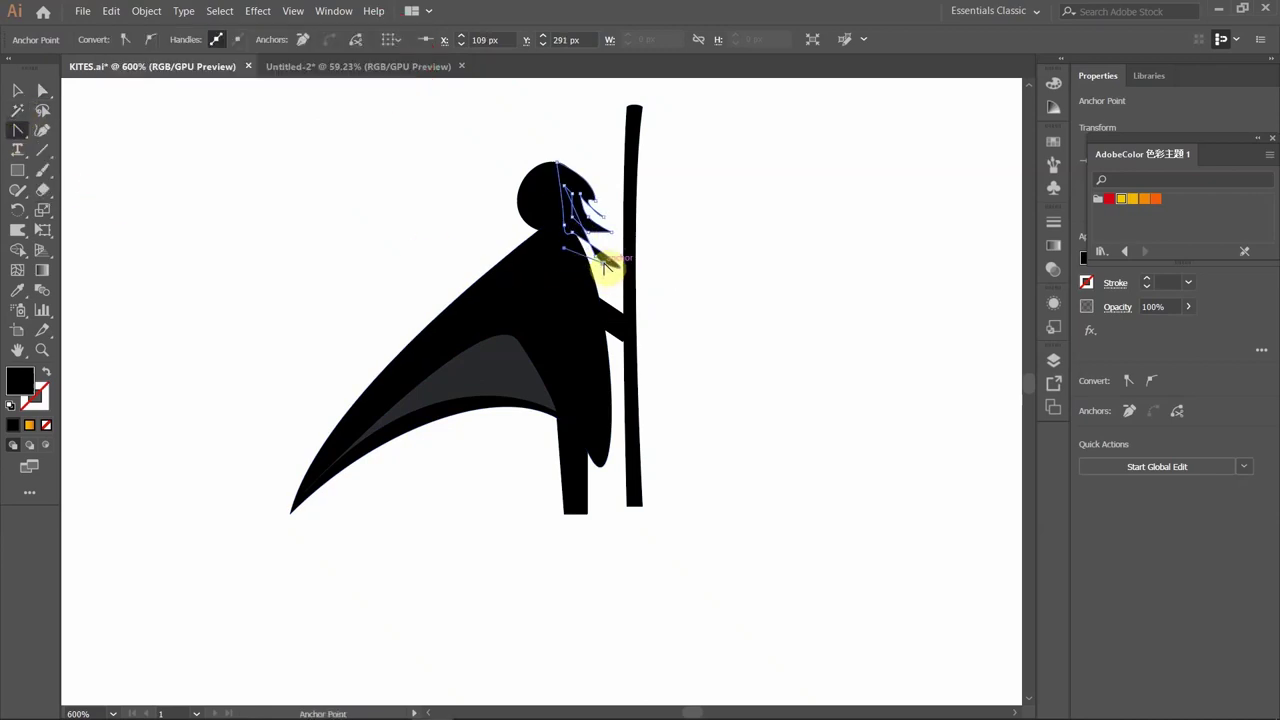
key("ctrl+shift+a")
Zoom out and move the cloaked figure onto the right dune peak.
key("ctrl+a")
key("ctrl+shift+a")
key("z")
key("ctrl+minus")
key("ctrl+minus")
key("ctrl+minus")
key("ctrl+minus")
key("ctrl+minus")
key("ctrl+minus")
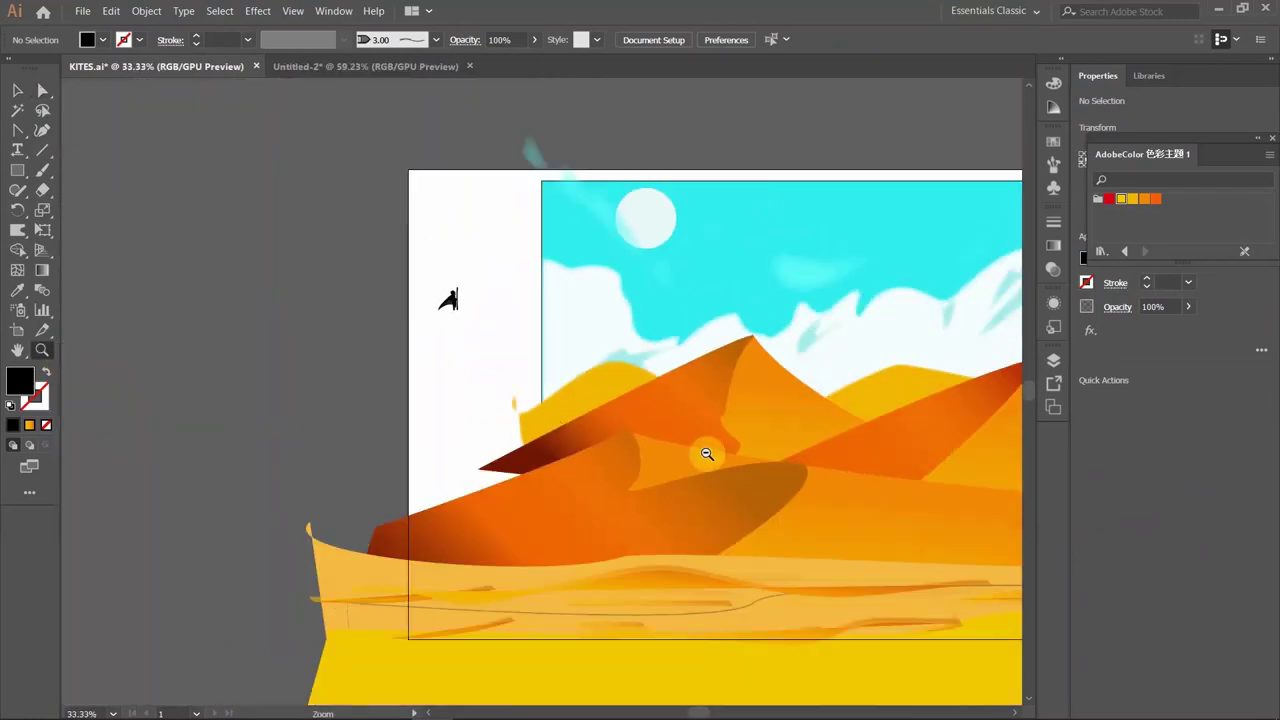
key("v")
left_click_drag(303, 298, 886, 355)
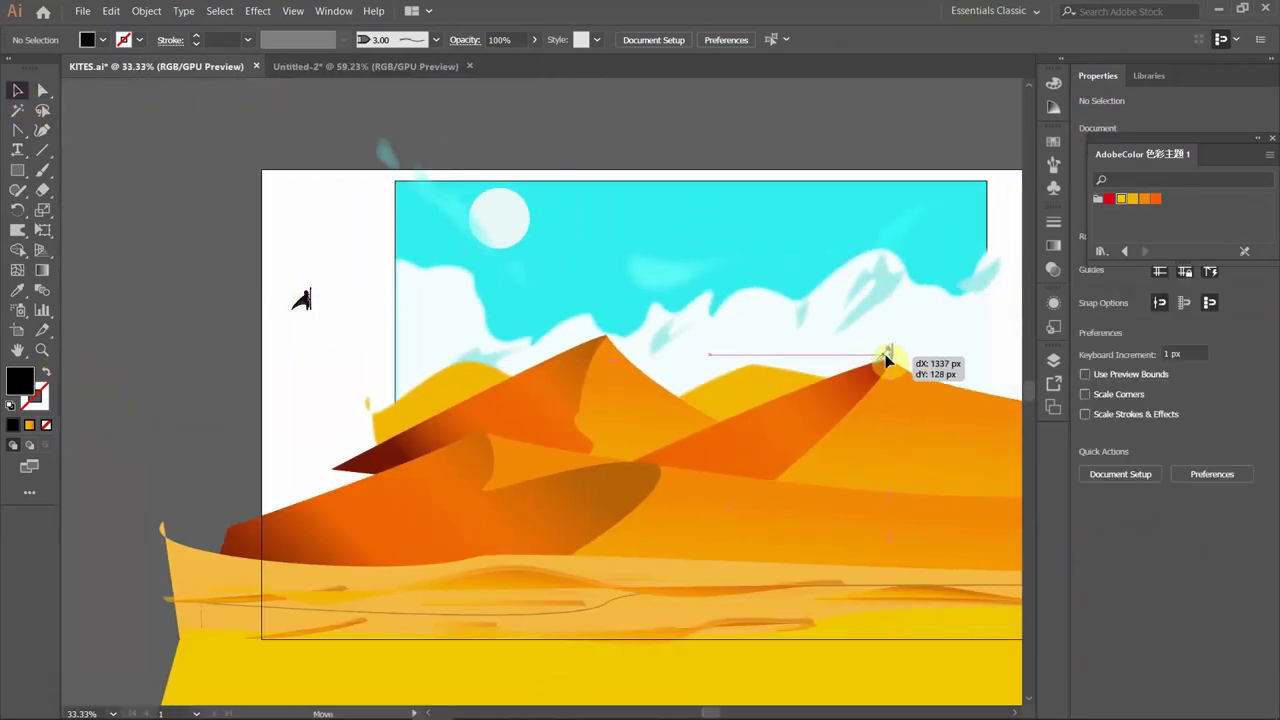
Zoom in closely on the figure standing atop the dune.
left_click(905, 372)
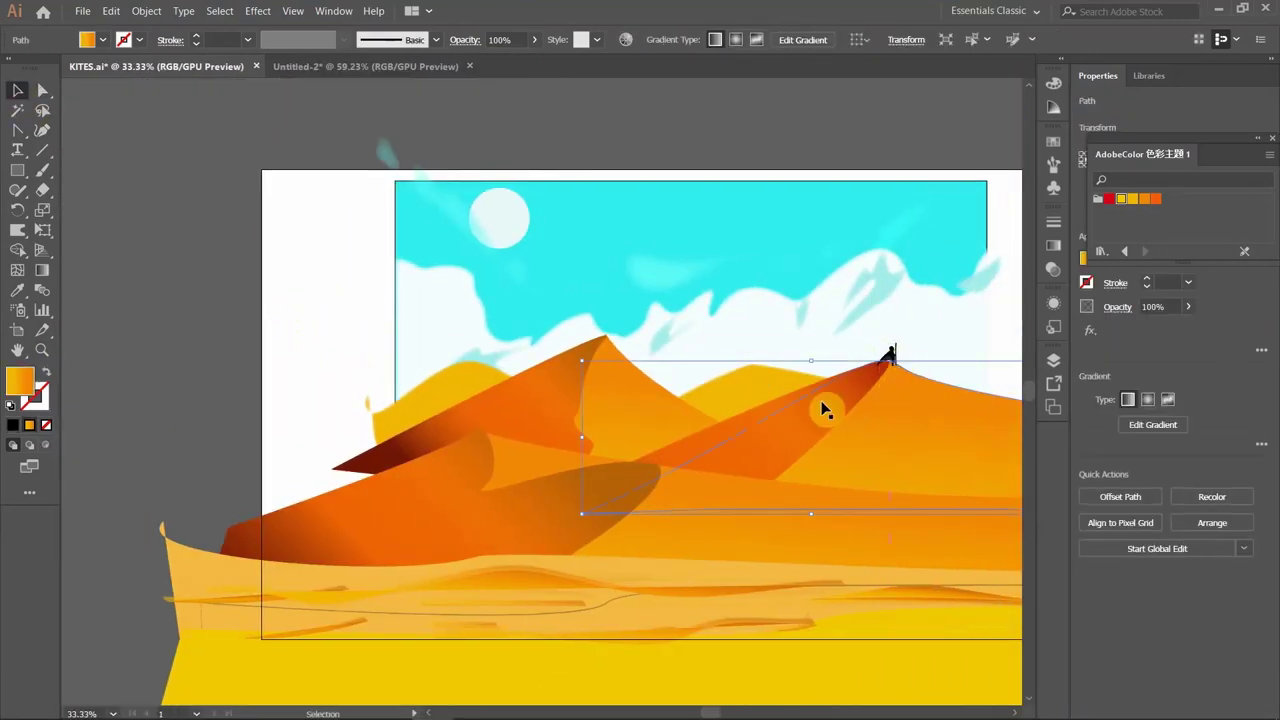
key("ctrl+plus")
key("ctrl+plus")
key("ctrl+plus")
key("ctrl+shift+a")
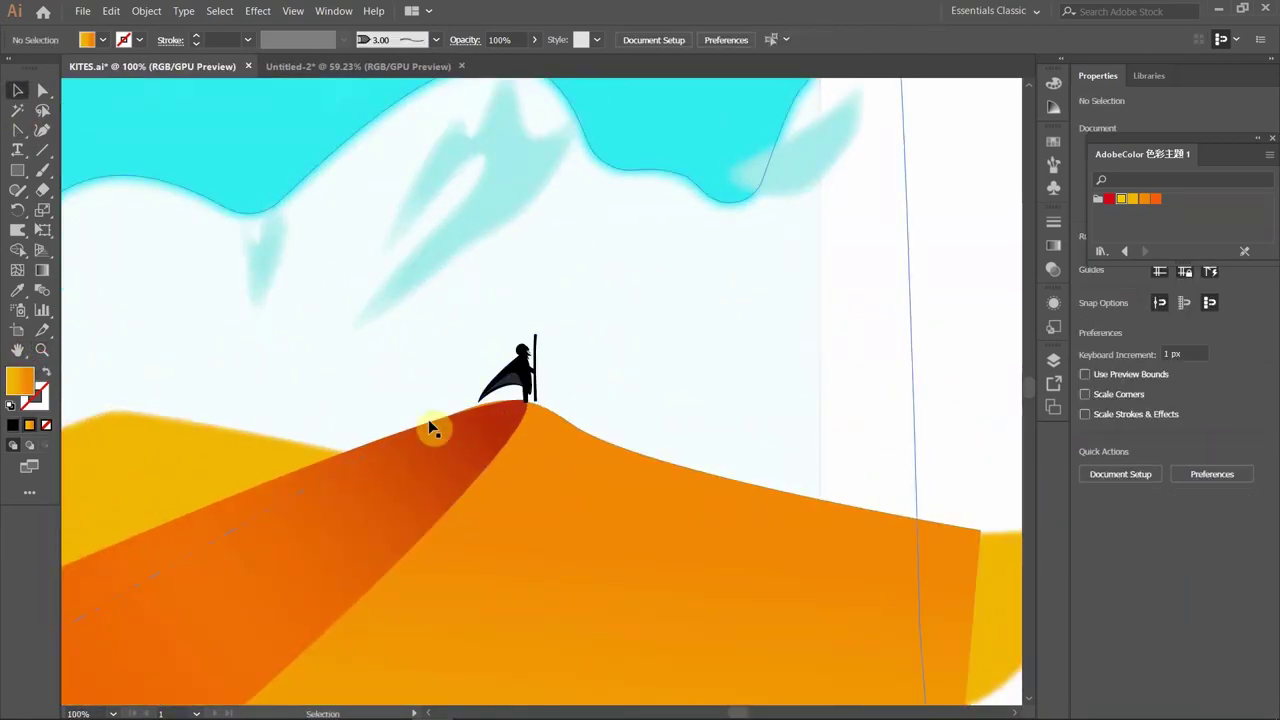
key("z")
left_click(391, 429, "alt")
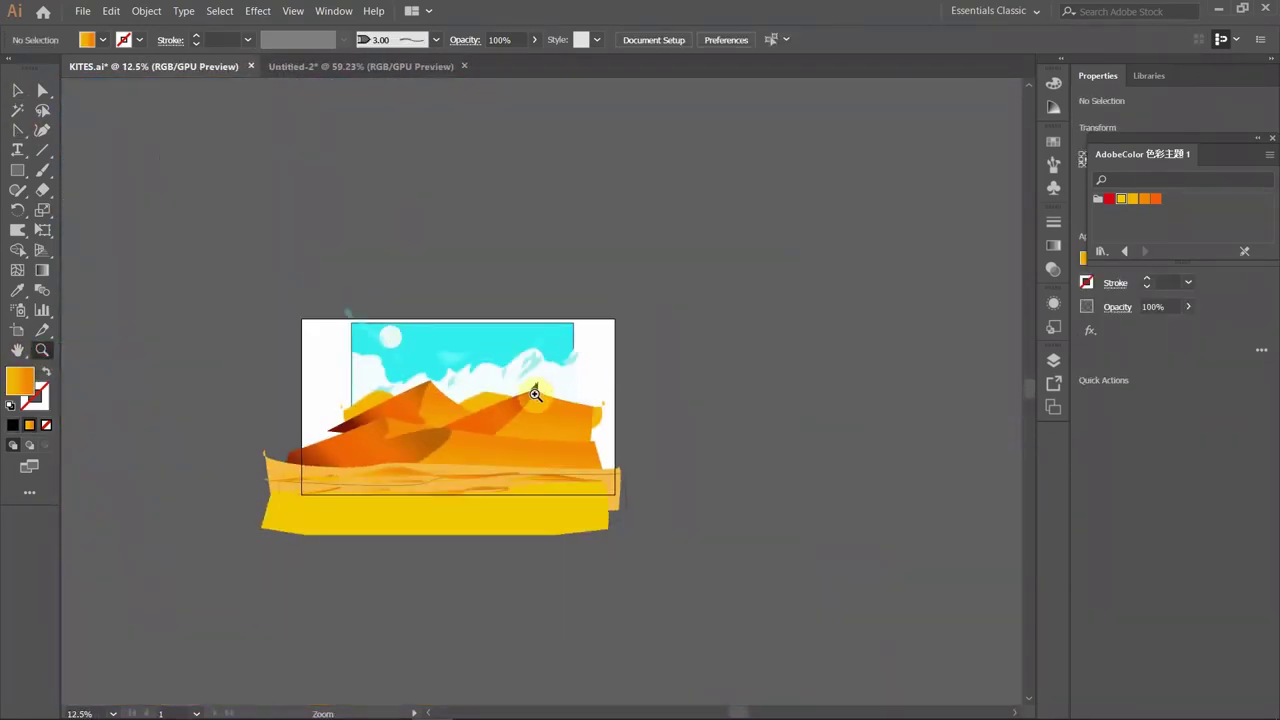
left_click(535, 393)
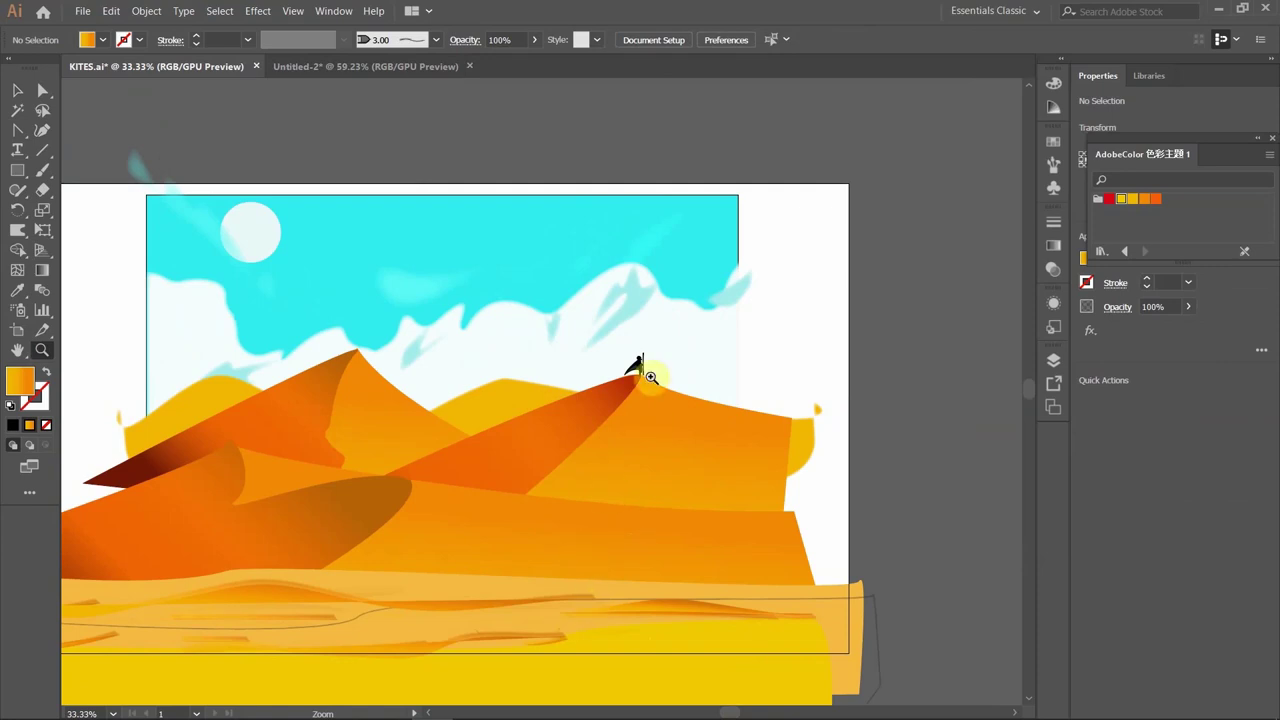
left_click(651, 377)
Enter the figure group and isolate the staff for editing.
key("v")
double_click(598, 340)
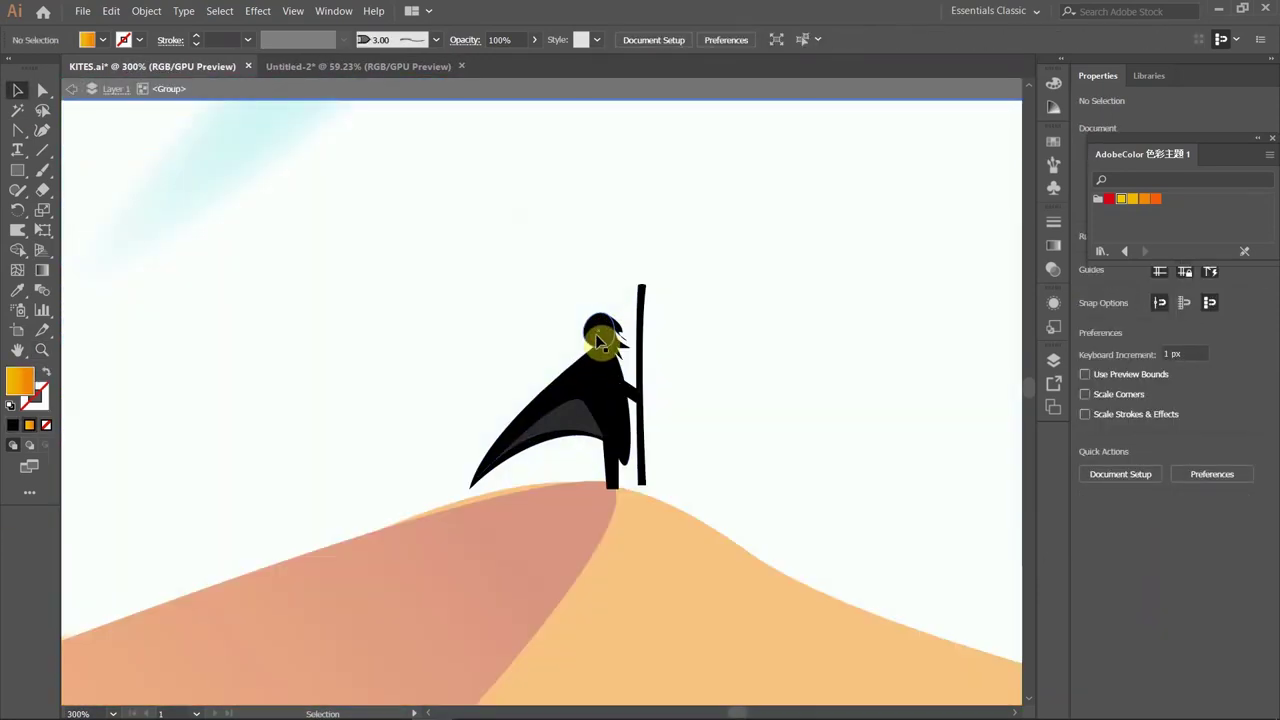
double_click(598, 340)
left_click(614, 324)
key("Escape")
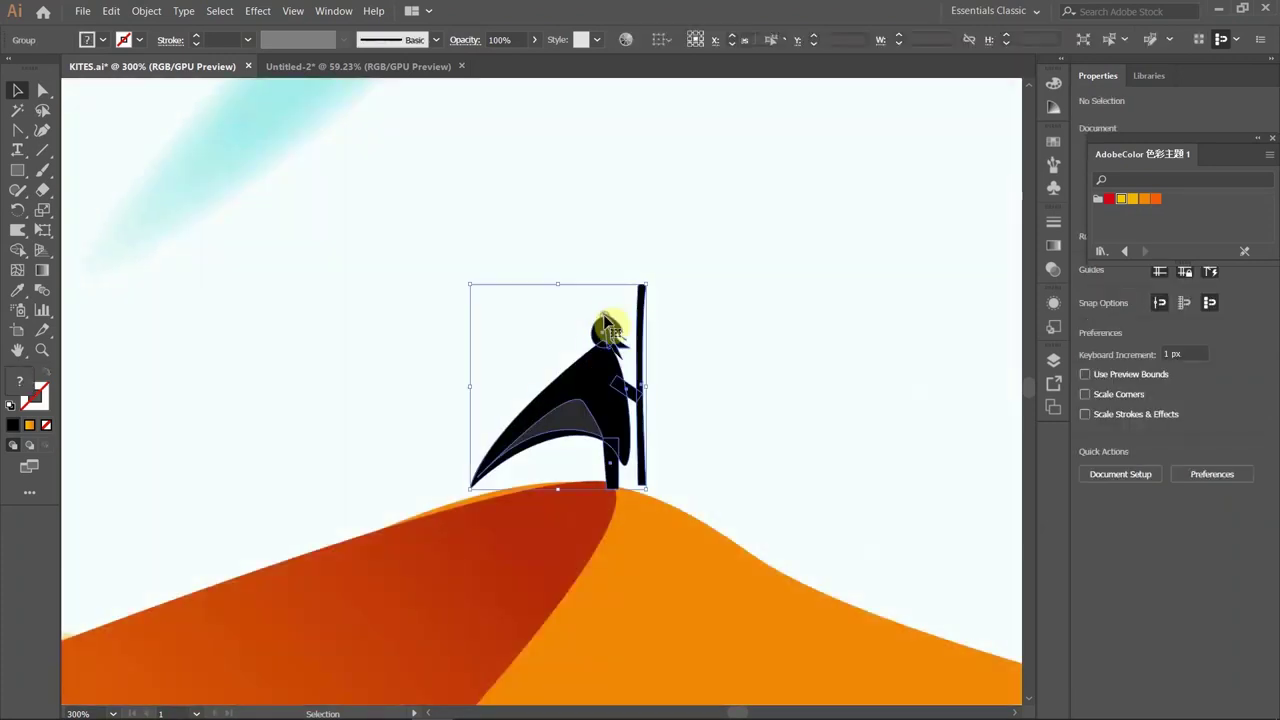
double_click(610, 330)
double_click(612, 334)
key("Escape")
left_click(641, 400)
double_click(643, 390)
double_click(646, 378)
left_click_drag(649, 370, 650, 372)
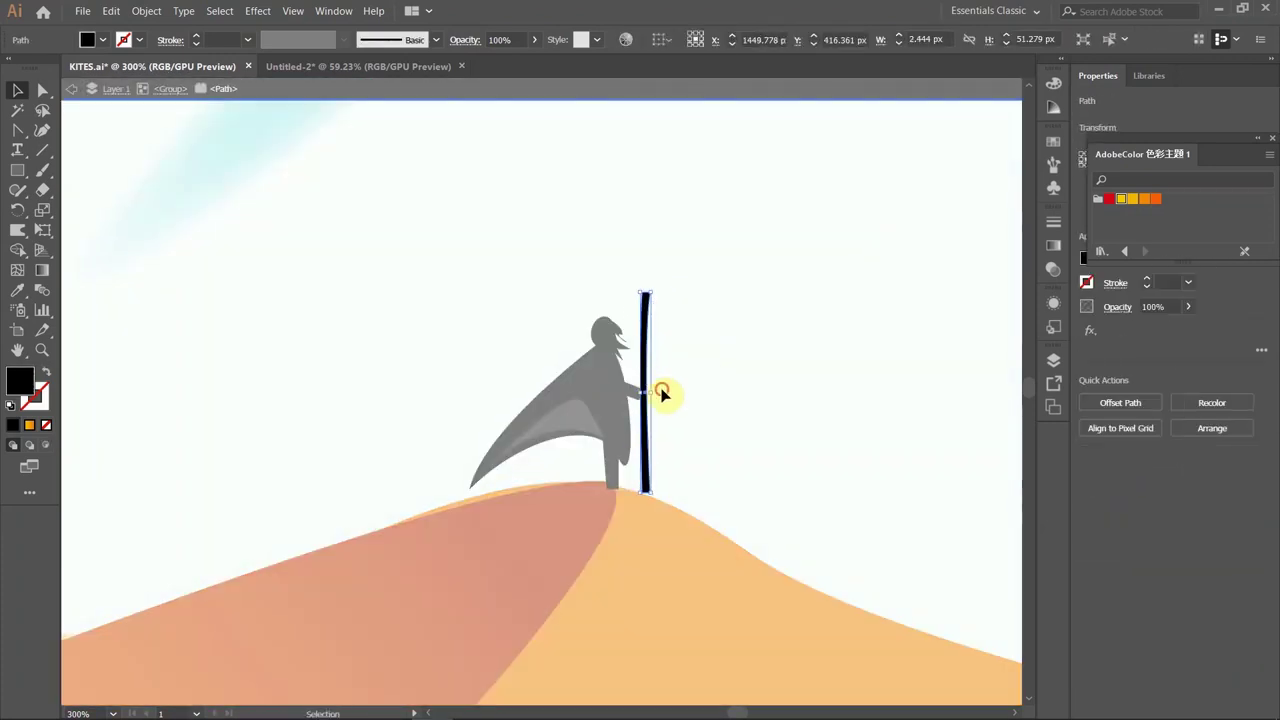
Bend the staff with the Warp tool into a slightly wobbly outline, then zoom out.
left_click(17, 229)
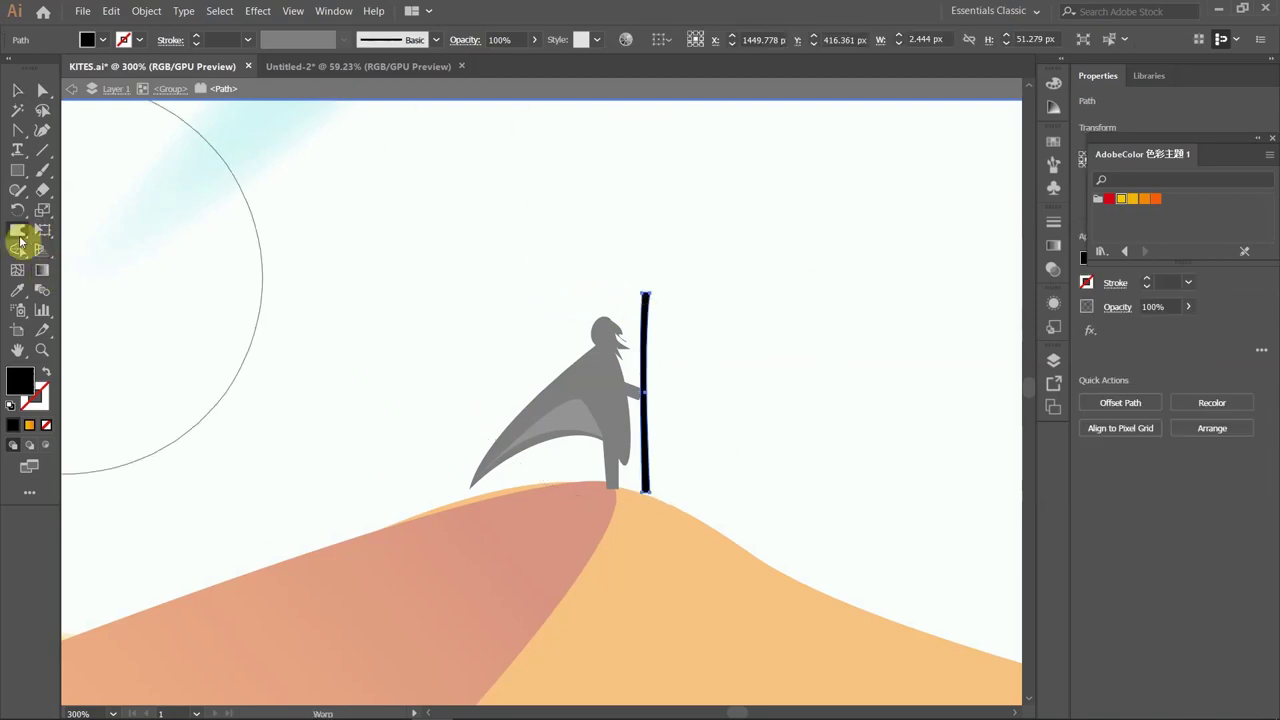
left_click_drag(643, 286, 658, 296)
left_click_drag(680, 456, 654, 203)
left_click(18, 92)
key("z")
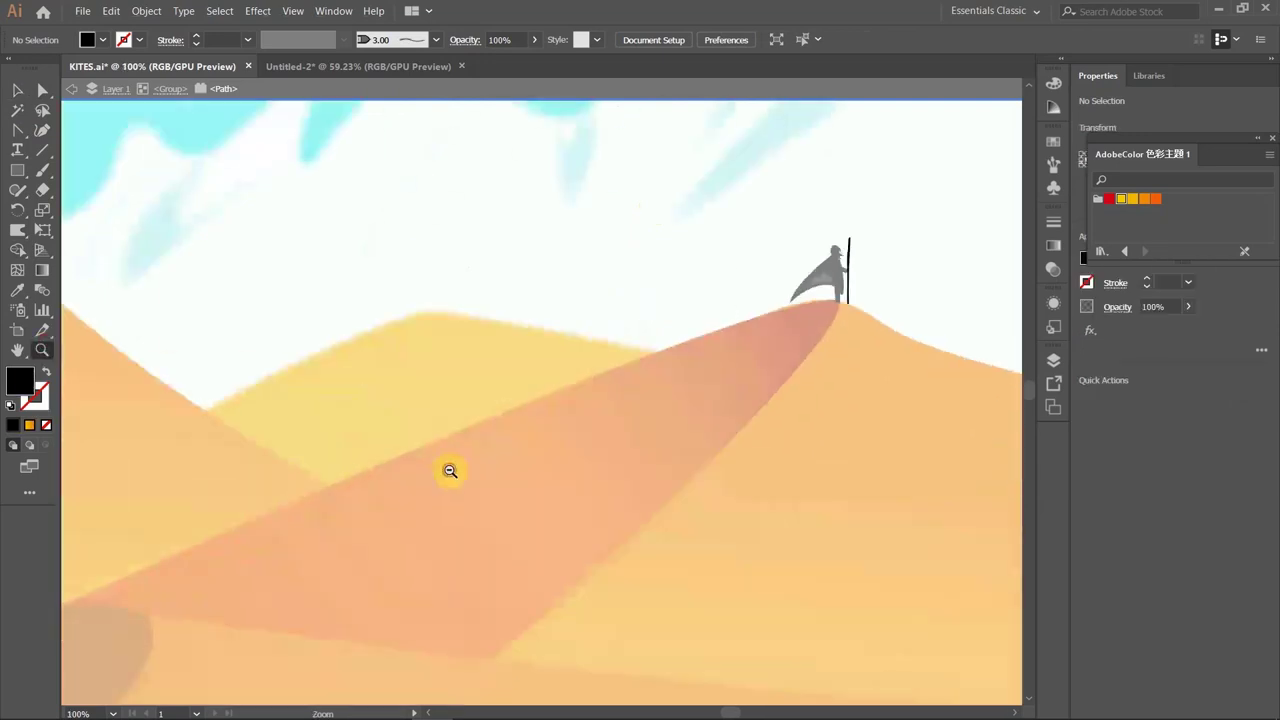
scroll(449, 469, "down", 7)
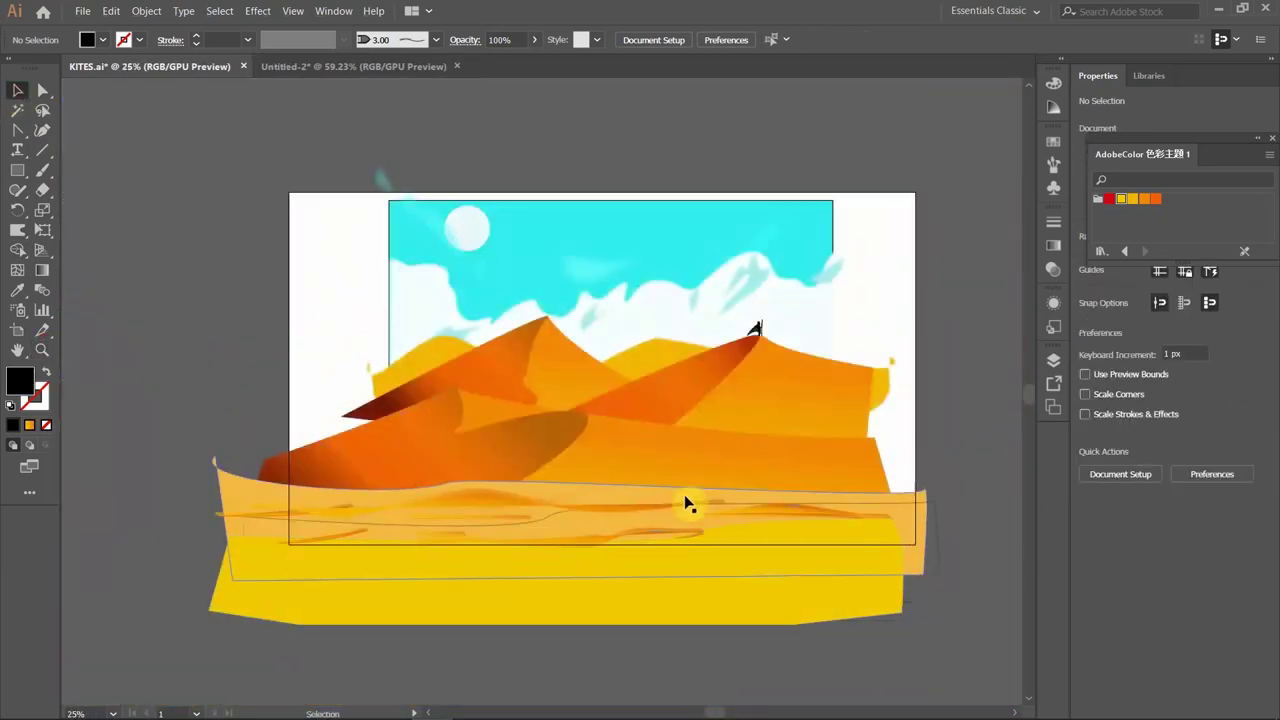
Draw a curved crescent leaf shape left of the scene.
left_click(21, 136)
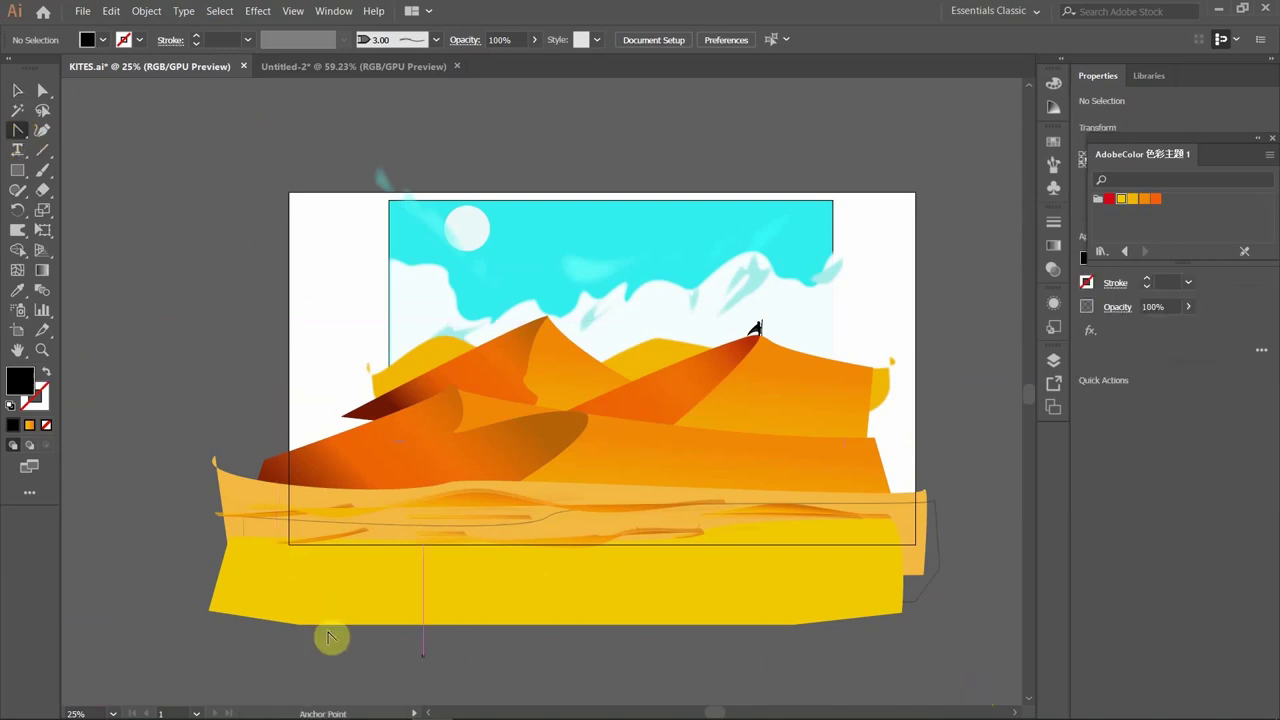
left_click(370, 358)
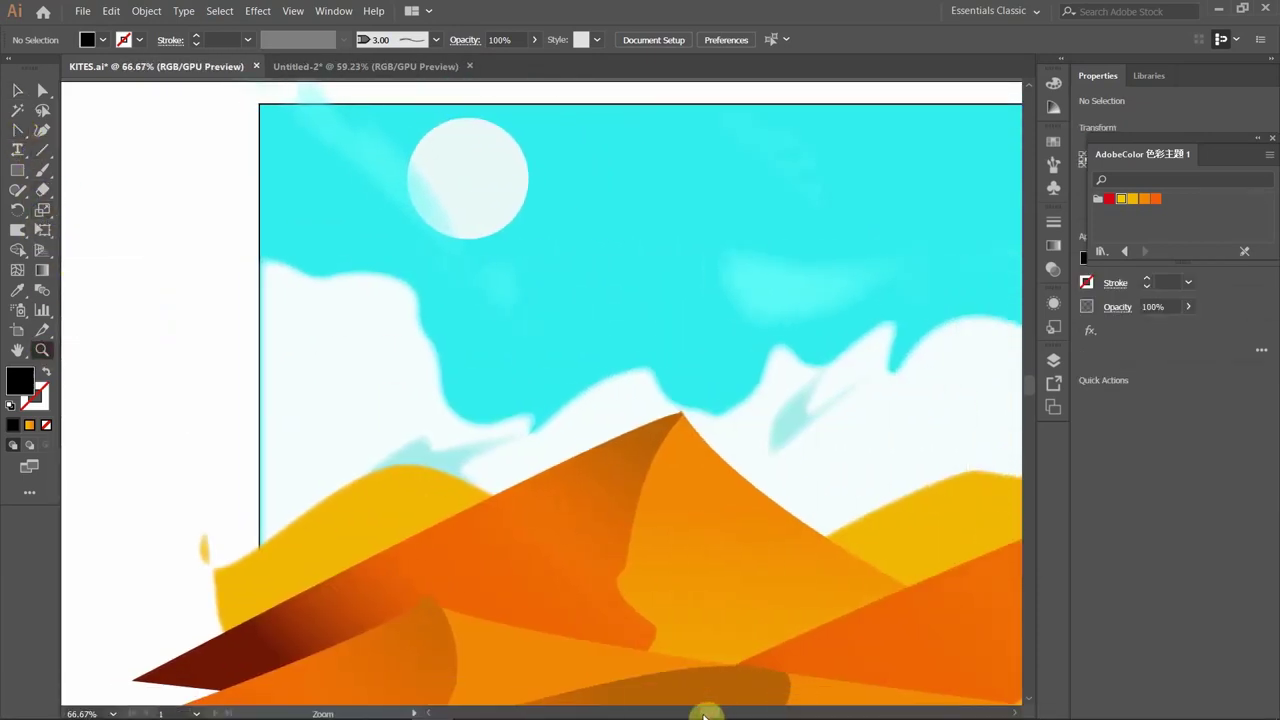
scroll(700, 685, "left", 5)
left_click(352, 415)
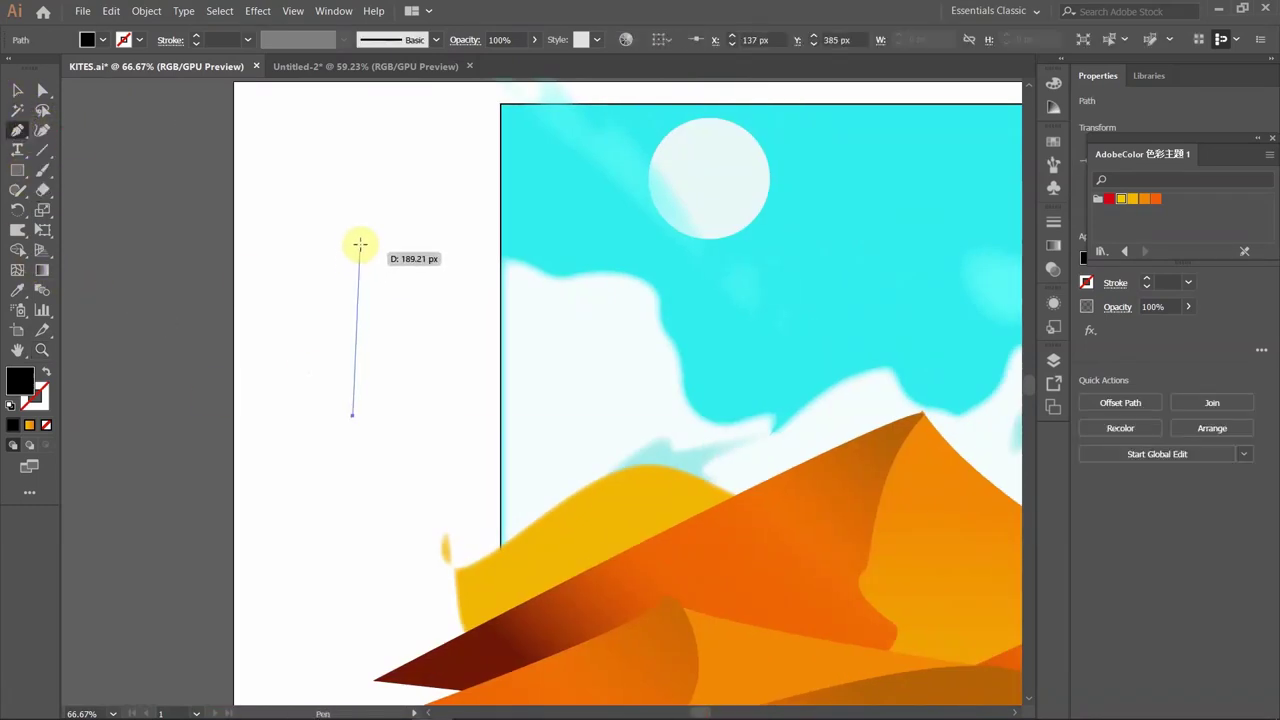
key("ctrl+z")
key("ctrl+z")
left_click(337, 237)
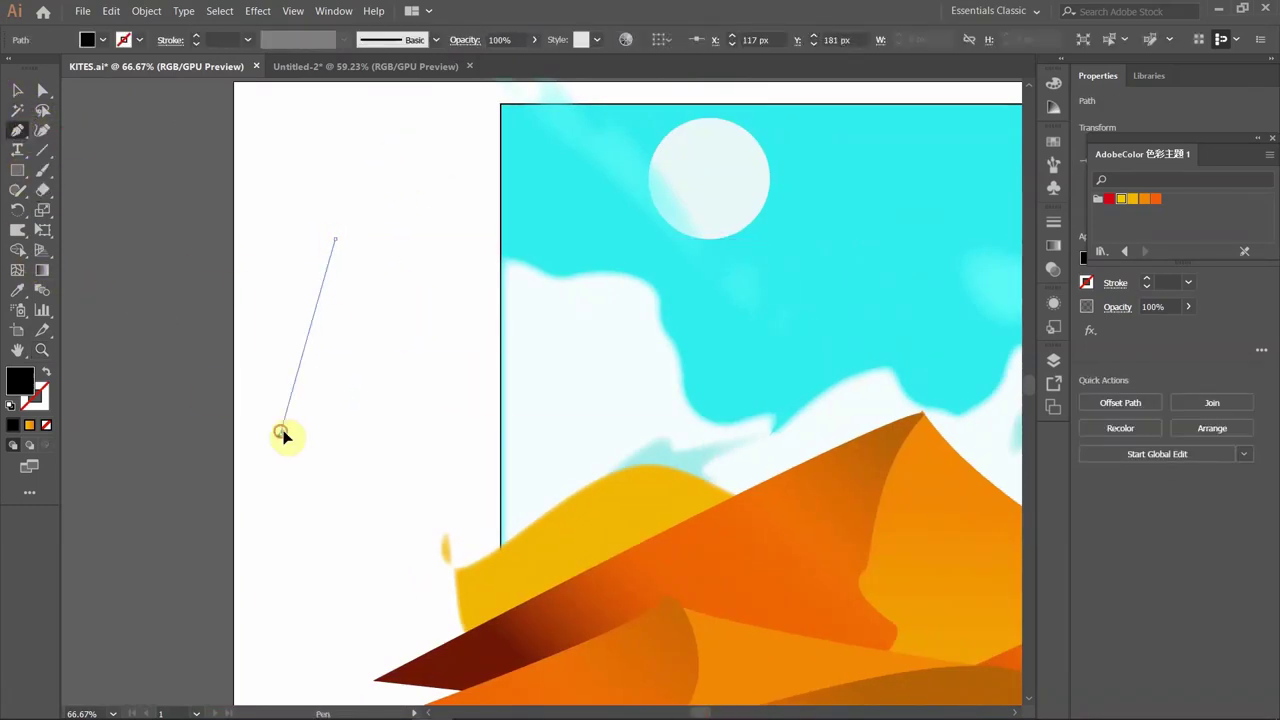
left_click_drag(280, 432, 293, 527)
left_click(338, 240)
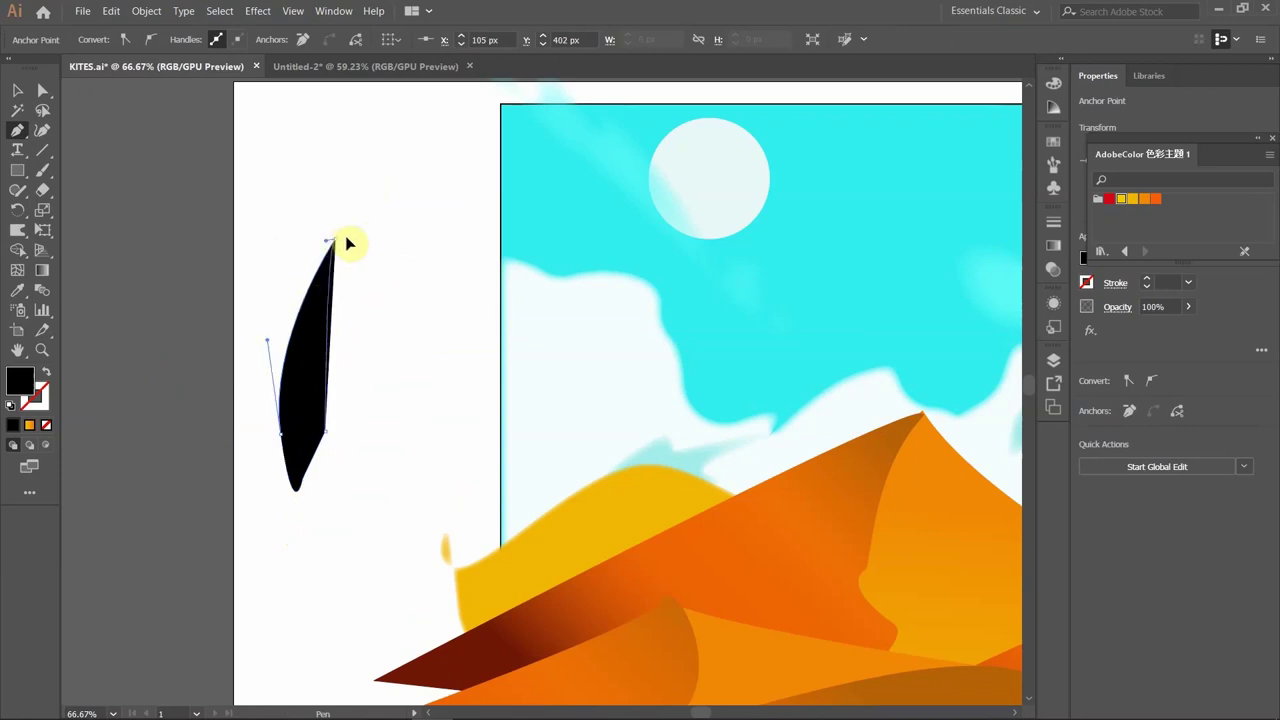
left_click(325, 432, "alt")
key("v")
key("ctrl+shift+a")
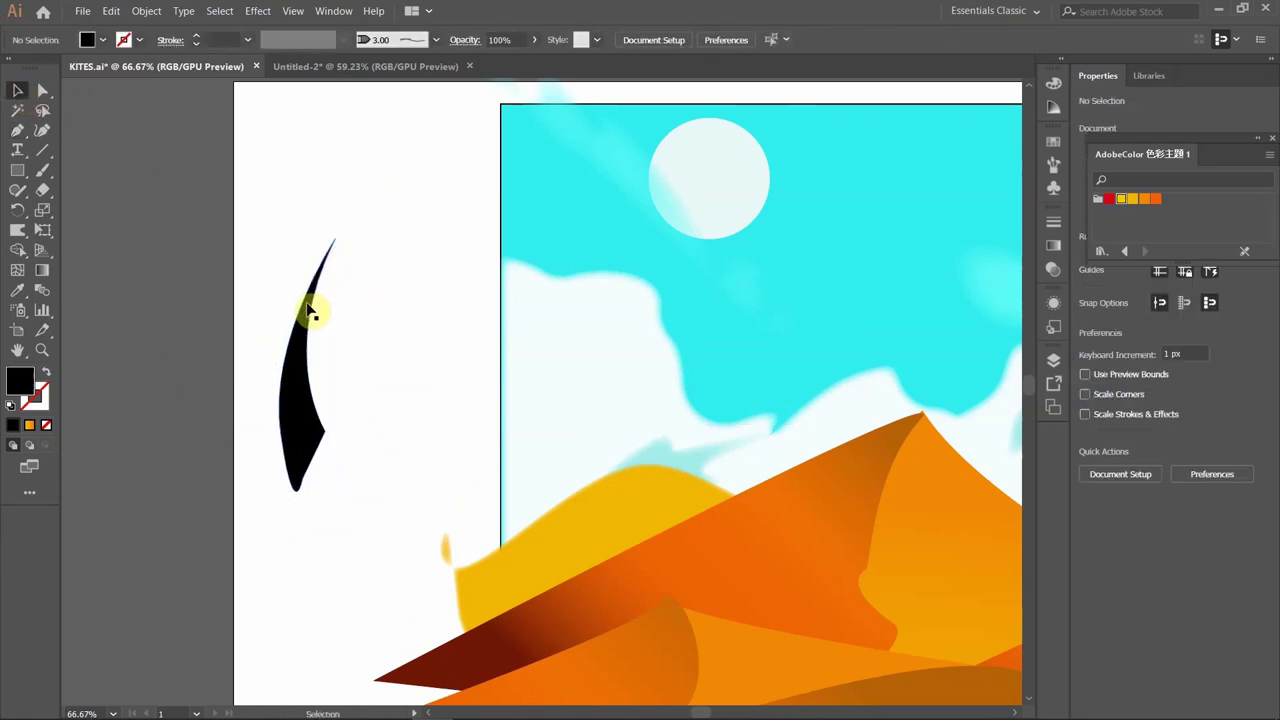
Fill the leaf with dark brown #3F190A.
double_click(20, 380)
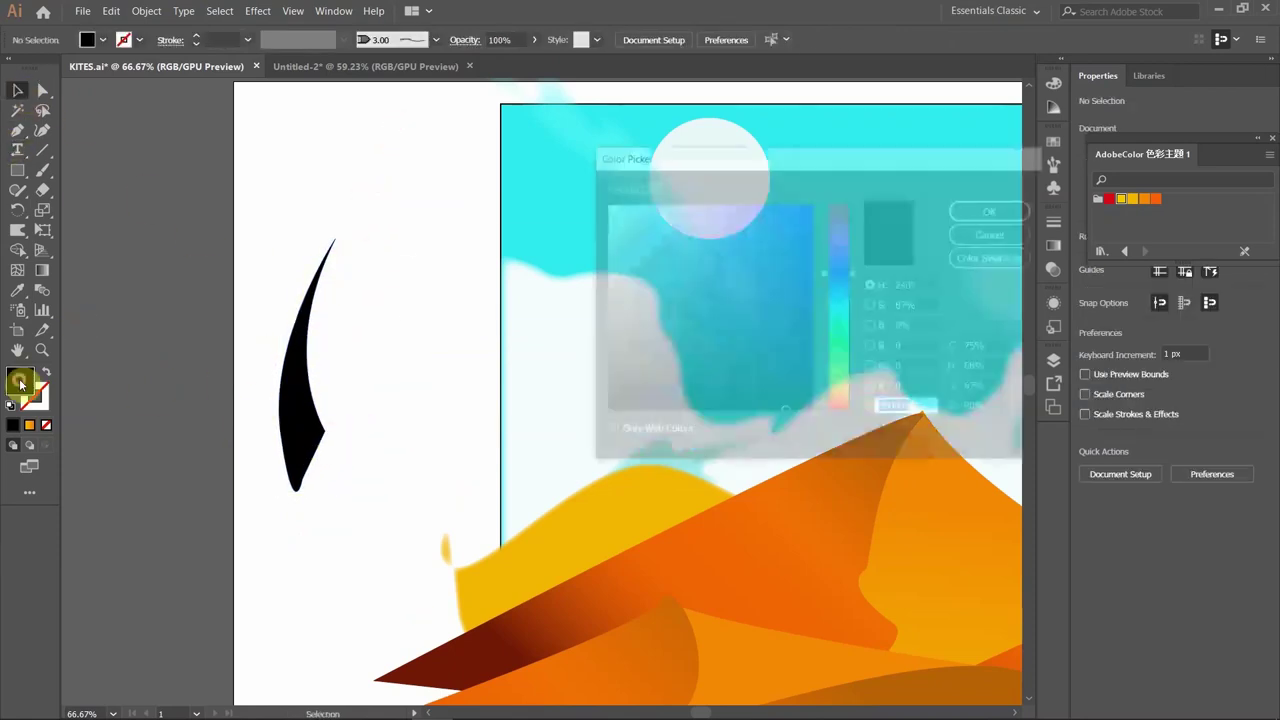
left_click_drag(840, 275, 840, 399)
key("Return")
left_click(314, 343)
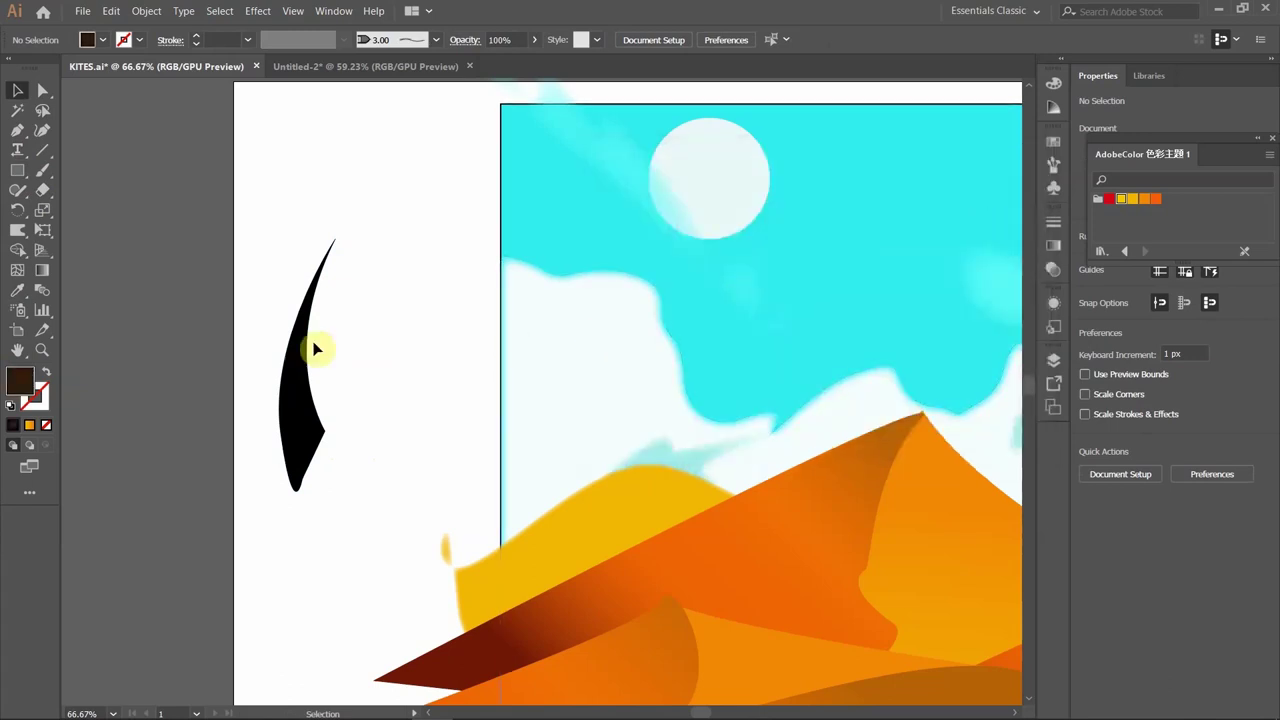
double_click(20, 380)
left_click_drag(840, 286, 840, 402)
left_click(781, 367)
key("Return")
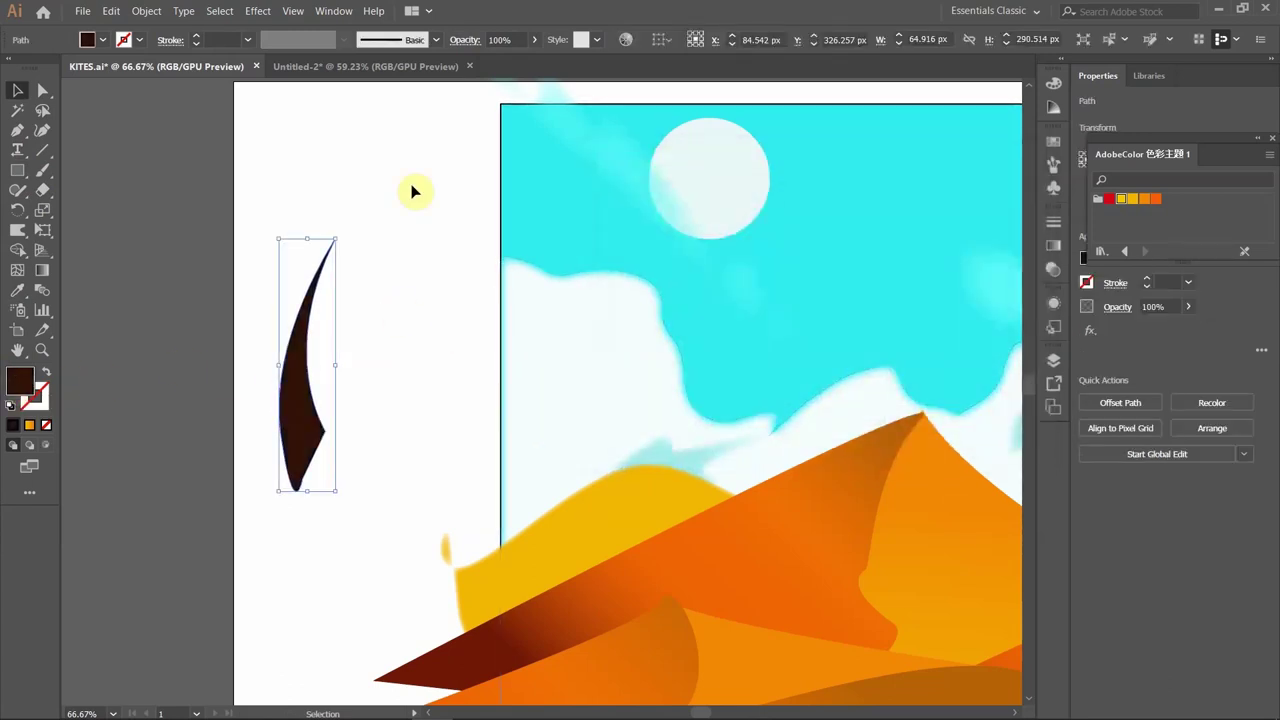
left_click(198, 279)
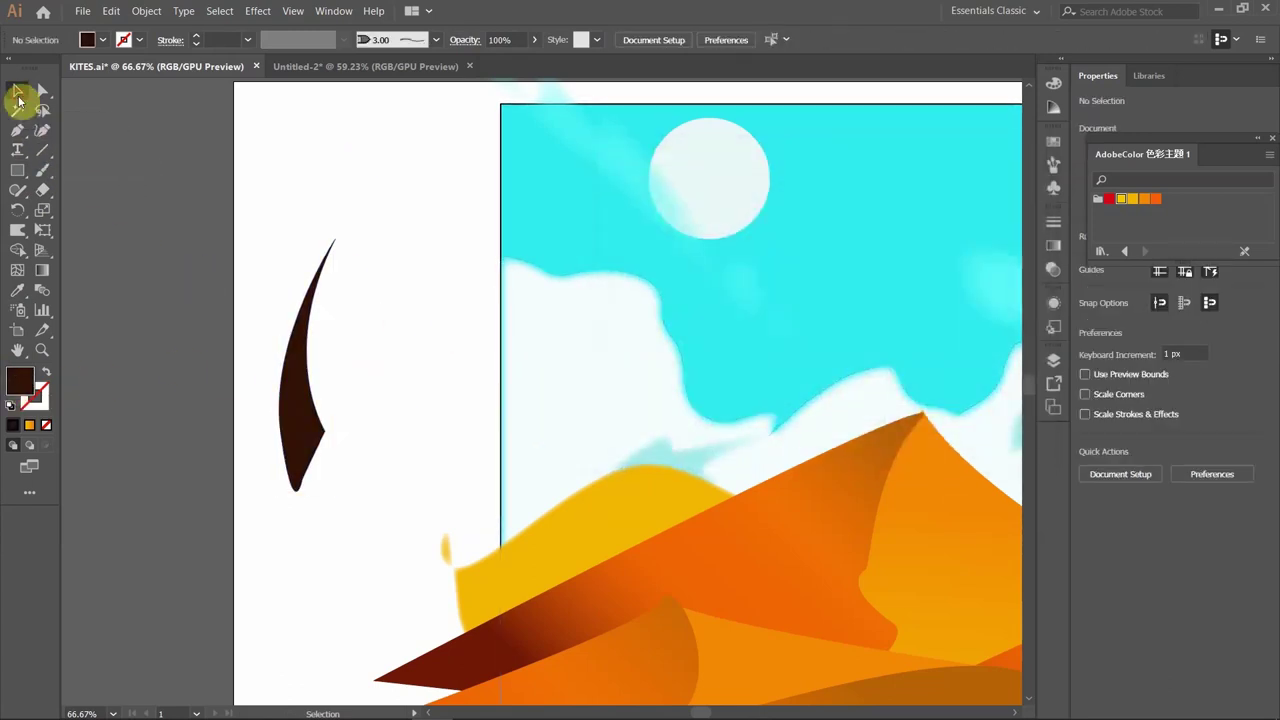
Duplicate the leaf, give the copy an orange gradient, and overlap it with the dark leaf.
key("period")
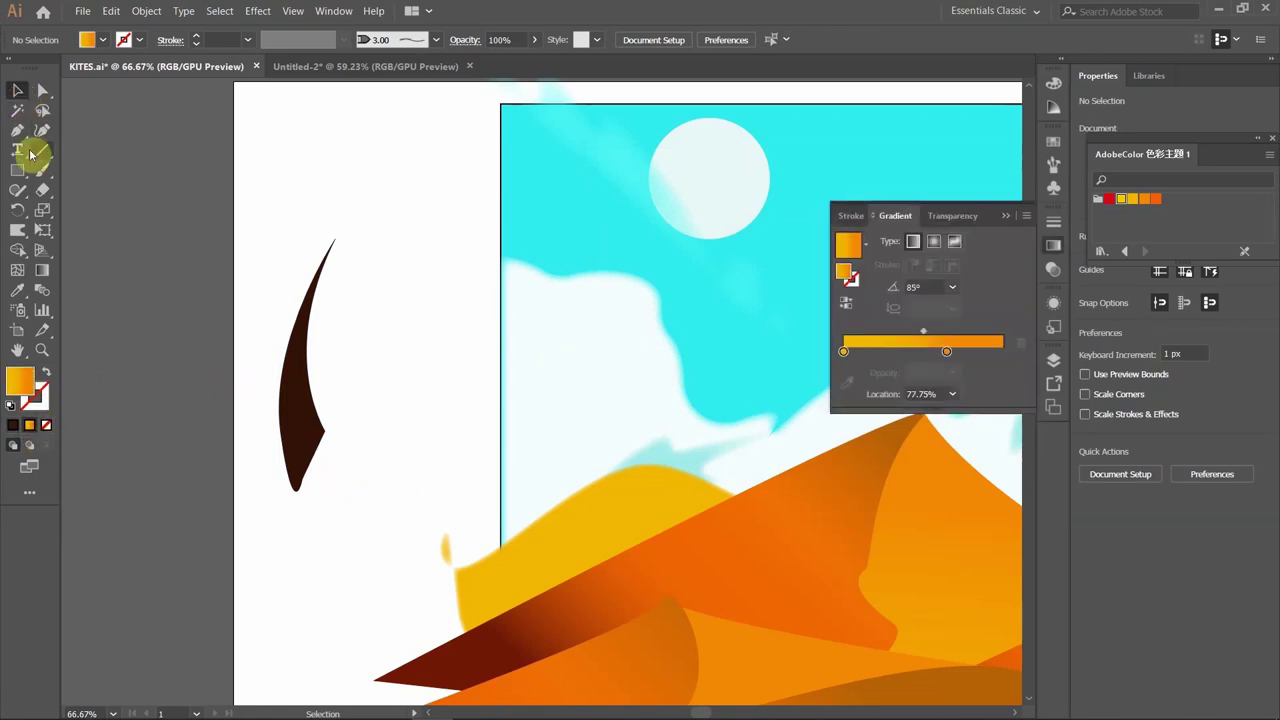
mouse_move(300, 371)
left_mouse_down()
mouse_move(391, 414)
mouse_move(340, 397)
left_mouse_up()
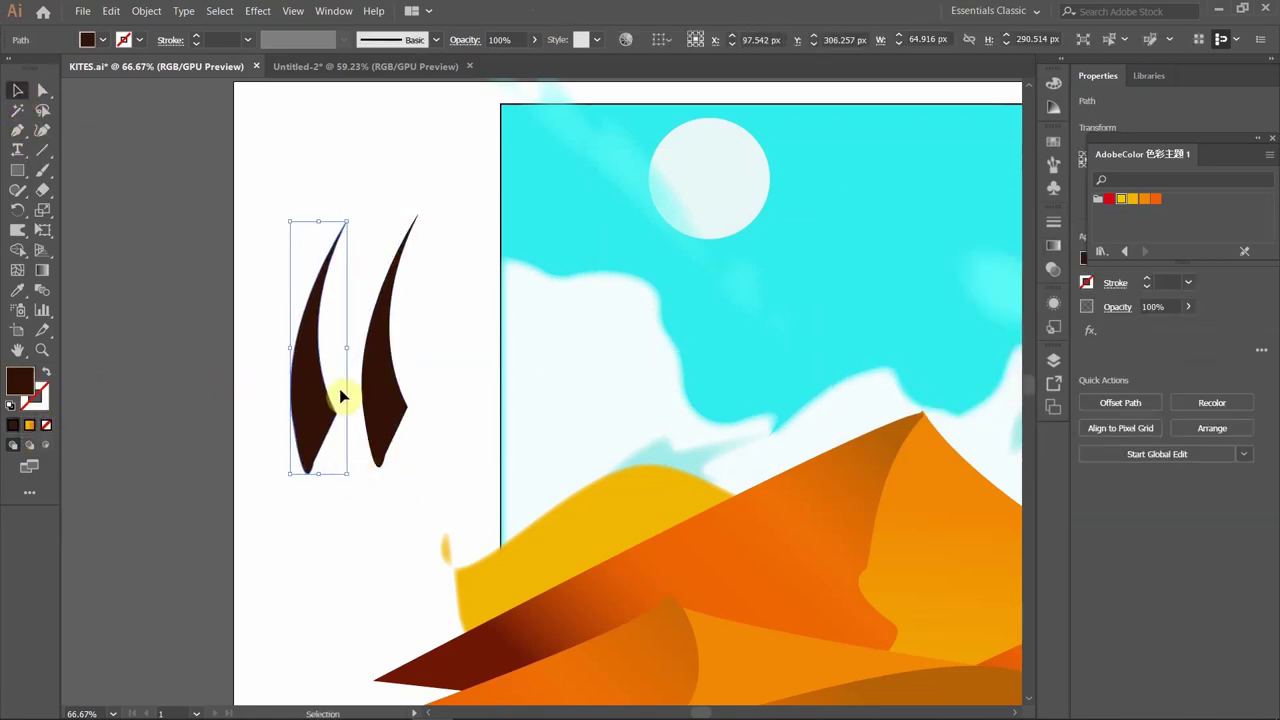
left_click(390, 383)
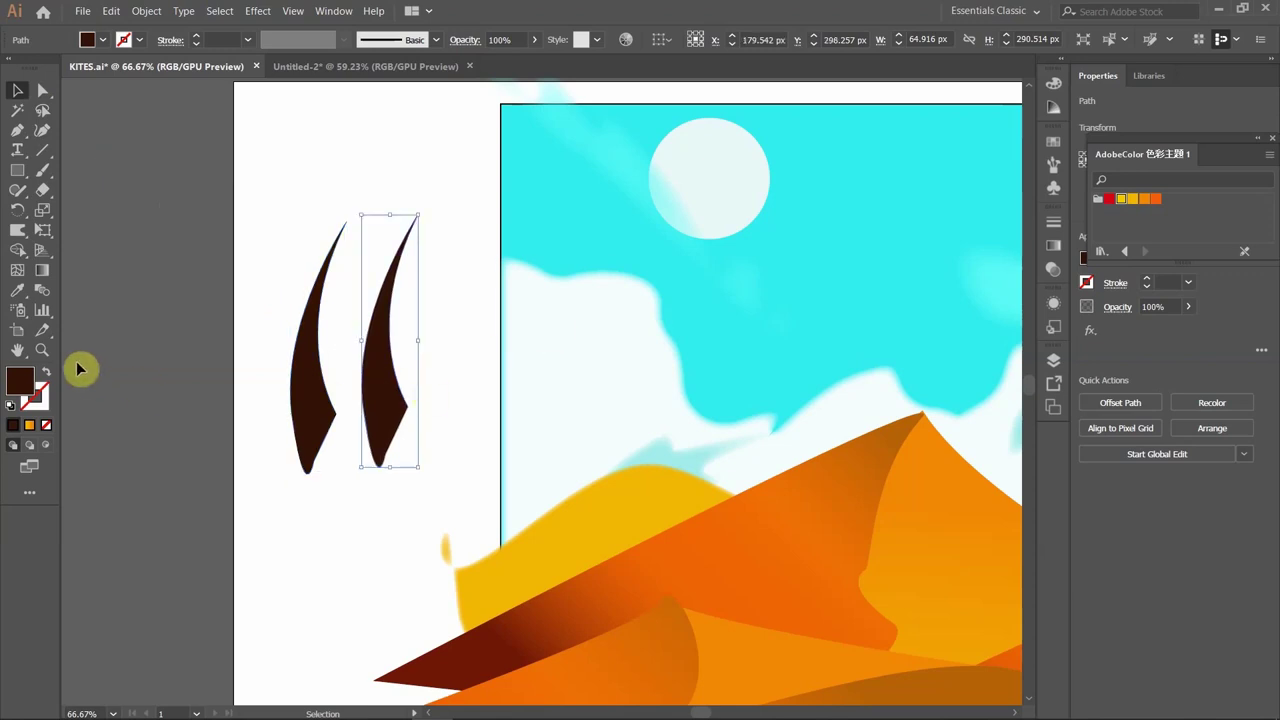
left_click(29, 424)
left_click(397, 184)
mouse_move(401, 391)
left_mouse_down()
mouse_move(347, 411)
mouse_move(368, 491)
left_mouse_up()
Intersect the two overlapping leaves into an orange gradient crescent.
left_click(302, 421, "shift")
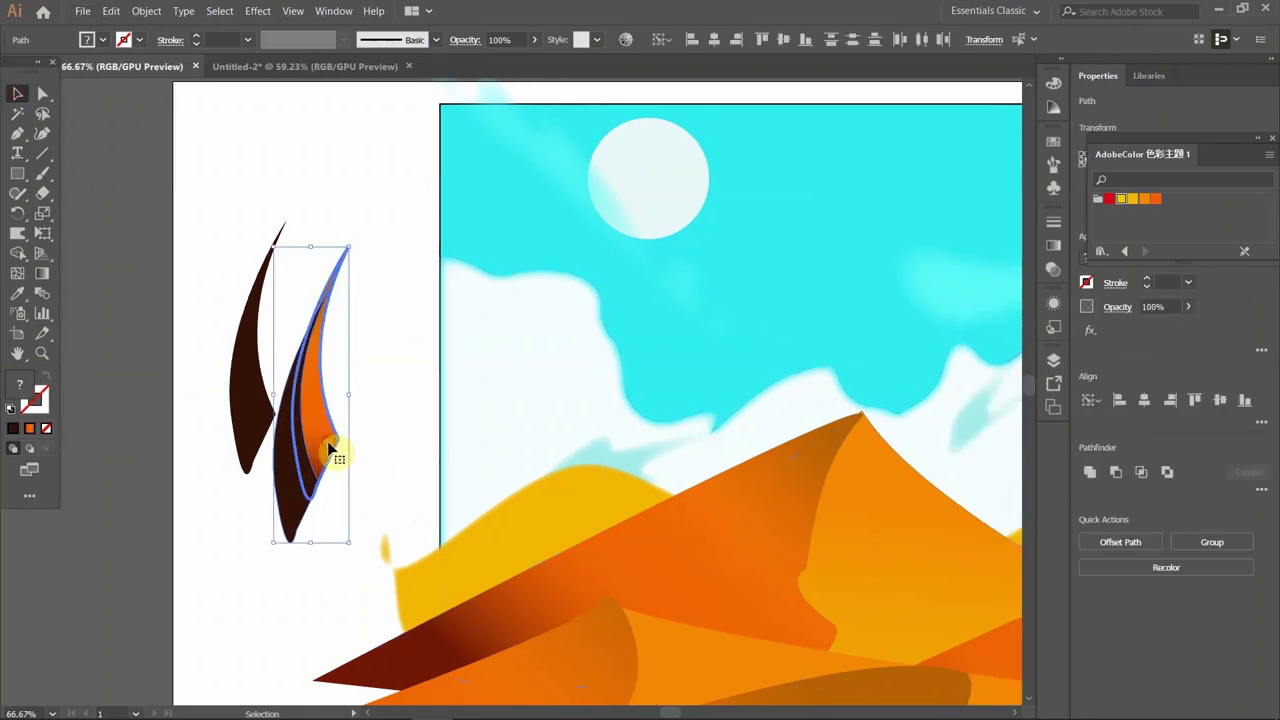
left_click(1090, 471)
right_click(338, 121)
left_click(1088, 473)
right_click(338, 118)
left_click(400, 146)
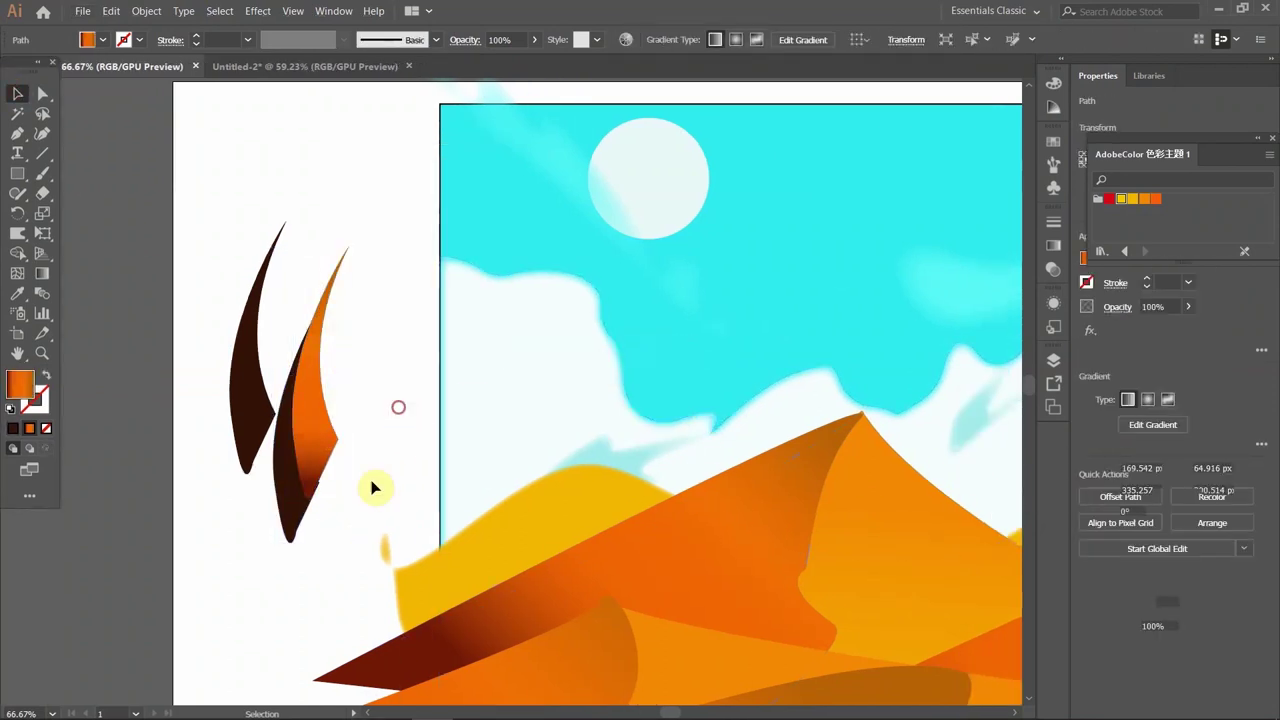
Place the orange crescent onto the dark leaf and group them.
left_click_drag(296, 400, 264, 358)
right_click(258, 402)
left_click(294, 487)
scroll(709, 694, "down", 5)
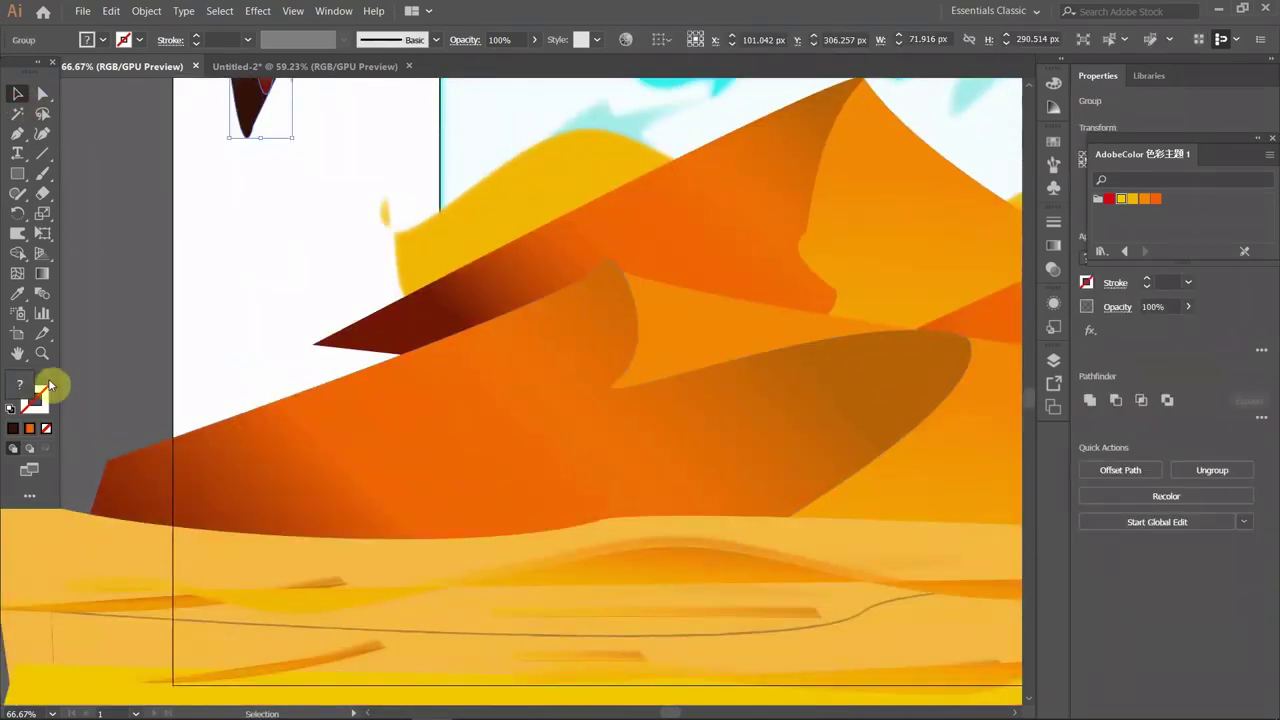
Drag copies of the grass blade into the yellow sand, resizing one and placing one far left.
key("z")
left_click(557, 503, "alt")
left_click_drag(257, 249, 564, 564)
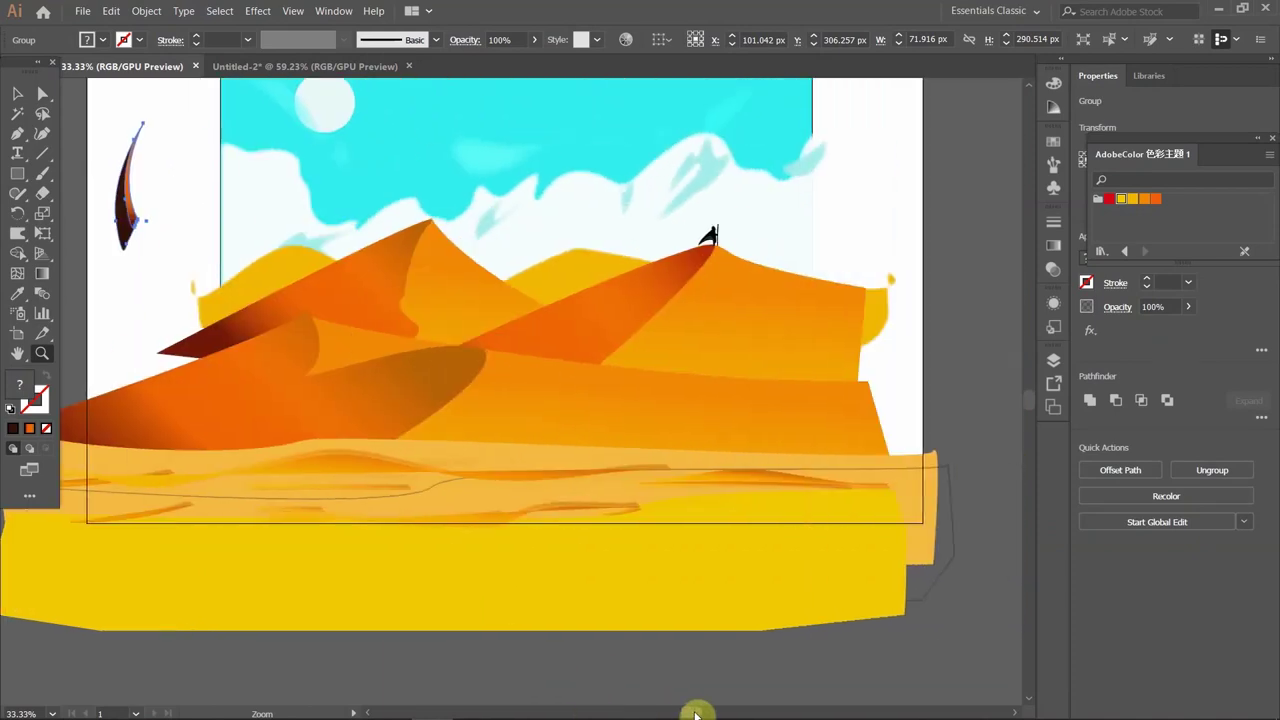
key("v")
mouse_move(125, 215)
left_mouse_down()
mouse_move(272, 565)
mouse_move(207, 560)
mouse_move(400, 530)
left_mouse_up()
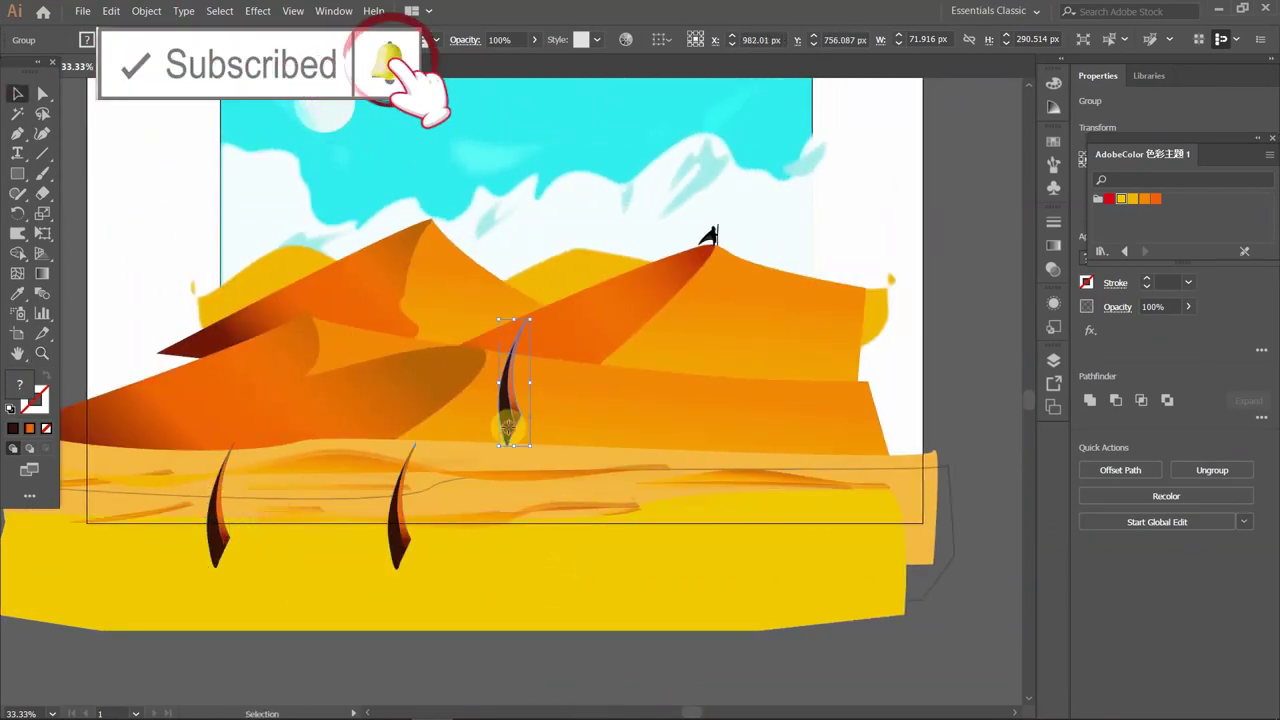
left_click_drag(215, 530, 355, 520)
mouse_move(510, 390)
left_mouse_down()
mouse_move(497, 557)
mouse_move(528, 571)
mouse_move(680, 554)
left_mouse_up()
mouse_move(514, 414)
left_mouse_down()
mouse_move(405, 486)
mouse_move(176, 546)
left_mouse_up()
left_click_drag(512, 400, 637, 540)
left_click_drag(640, 460, 652, 528)
left_click(512, 400)
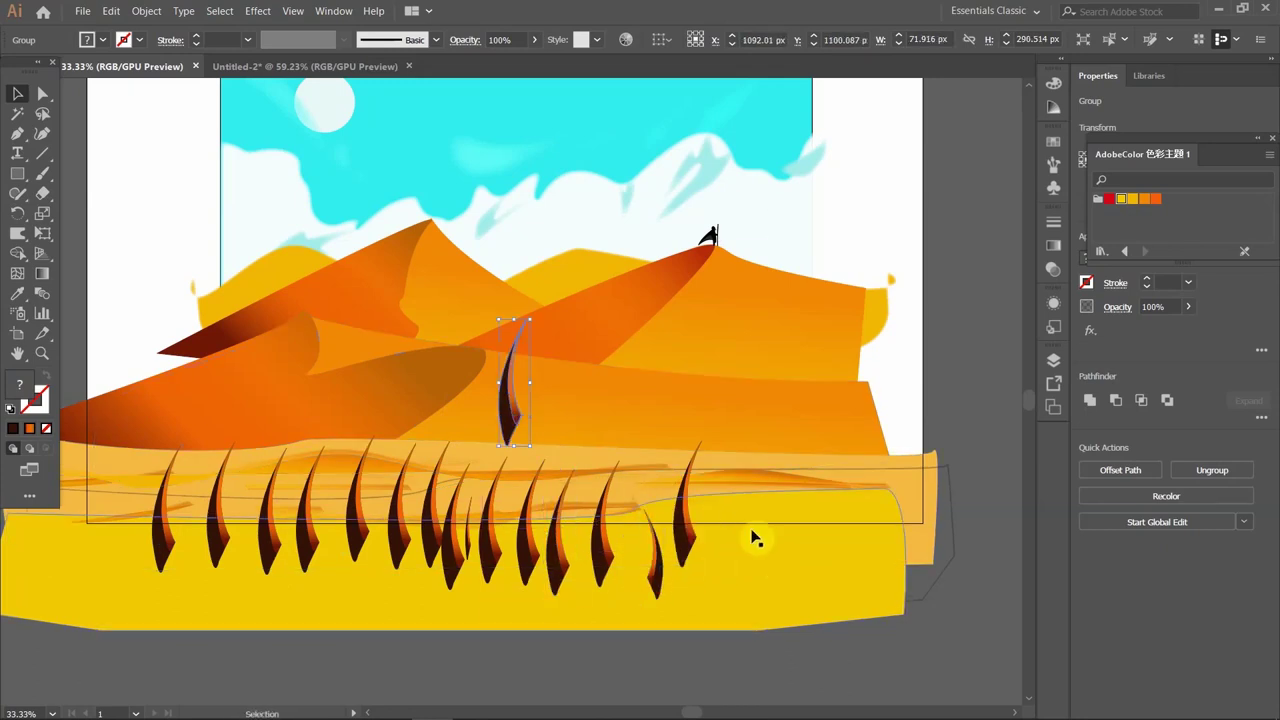
left_click_drag(497, 407, 100, 527)
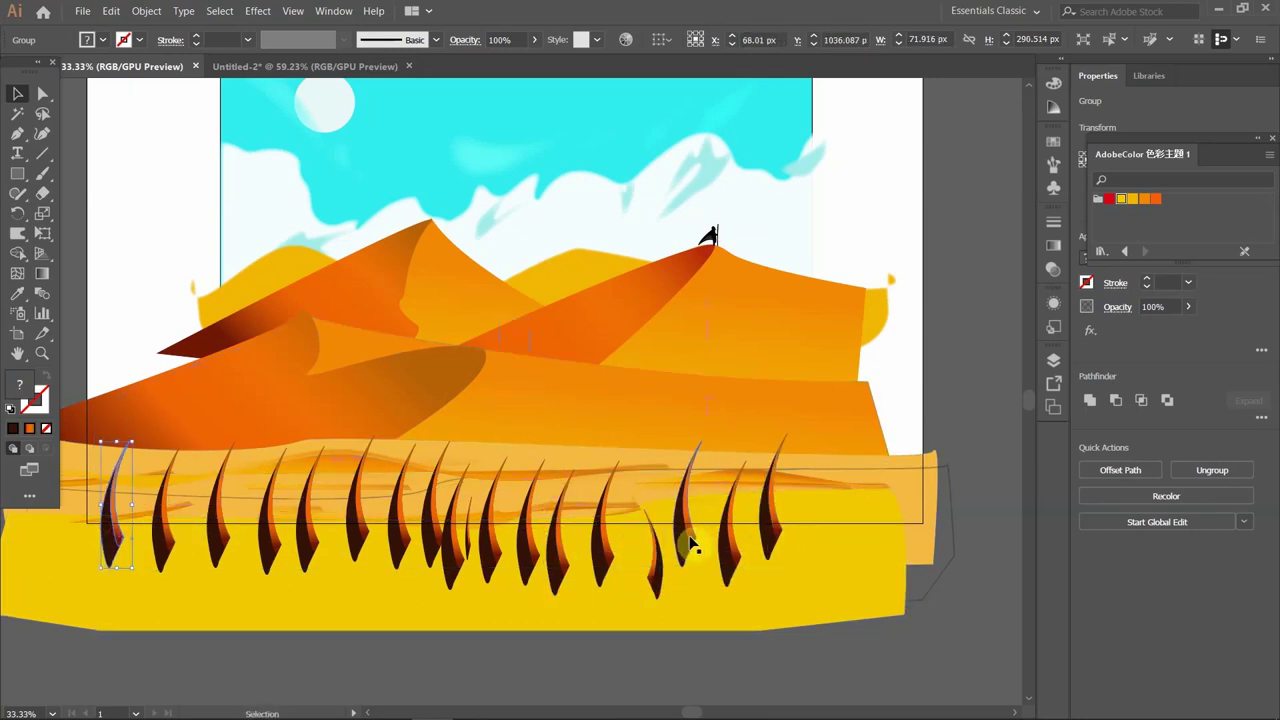
Open a blade's Transform Scale options and close them without changes.
left_click_drag(613, 535, 604, 537)
right_click(601, 537)
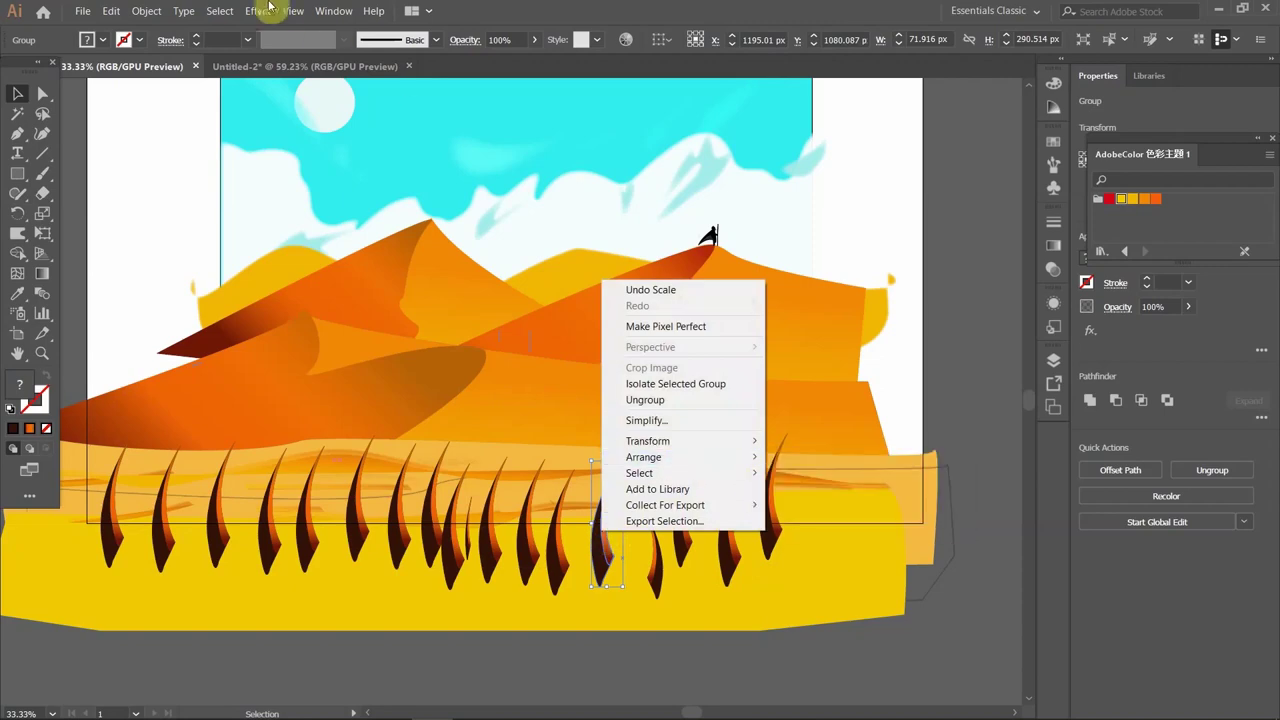
left_click(268, 8)
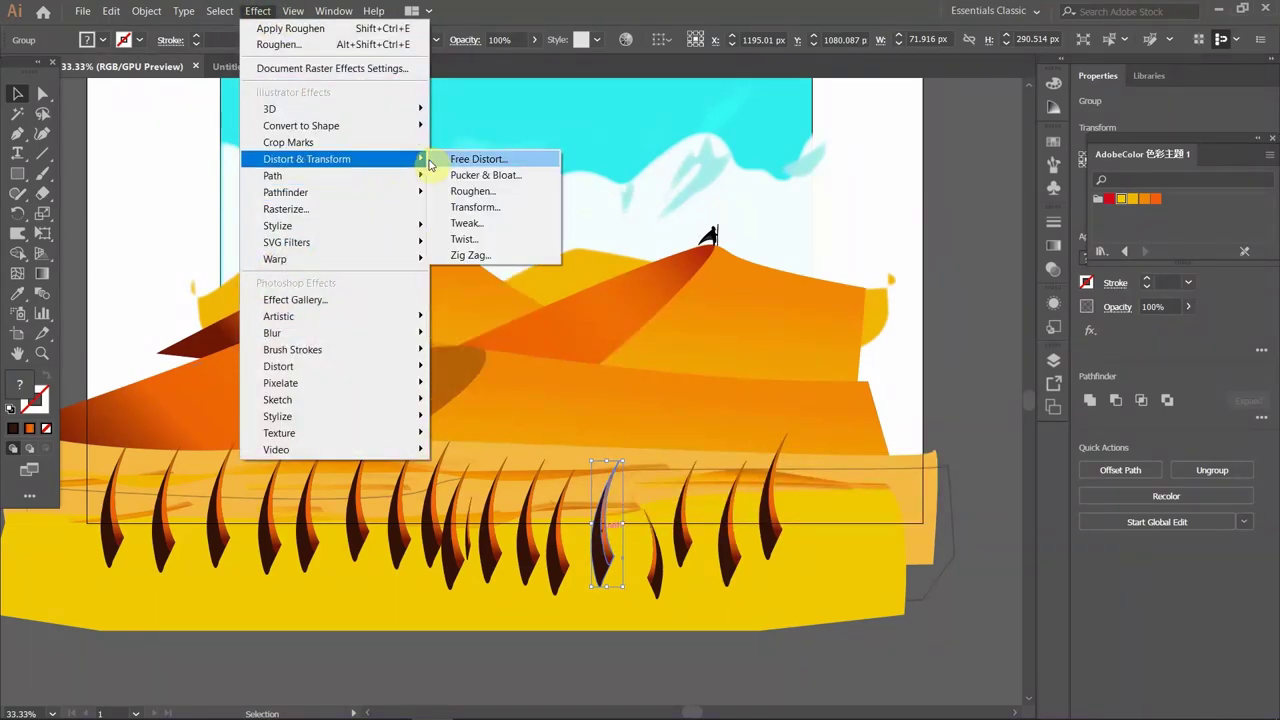
right_click(598, 545)
left_click(790, 532)
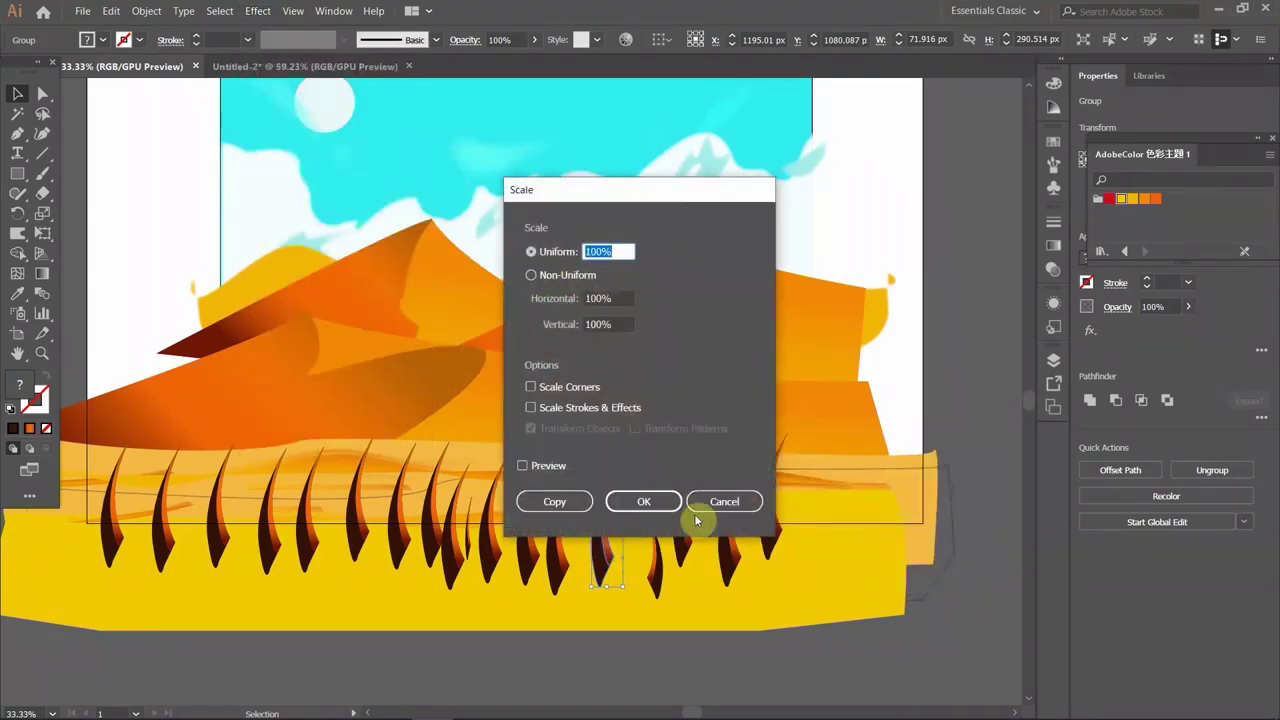
left_click(697, 513)
Rearrange the blades on the right into a clump.
mouse_move(603, 560)
left_mouse_down()
mouse_move(590, 565)
mouse_move(600, 545)
left_mouse_up()
left_click_drag(760, 557, 692, 512)
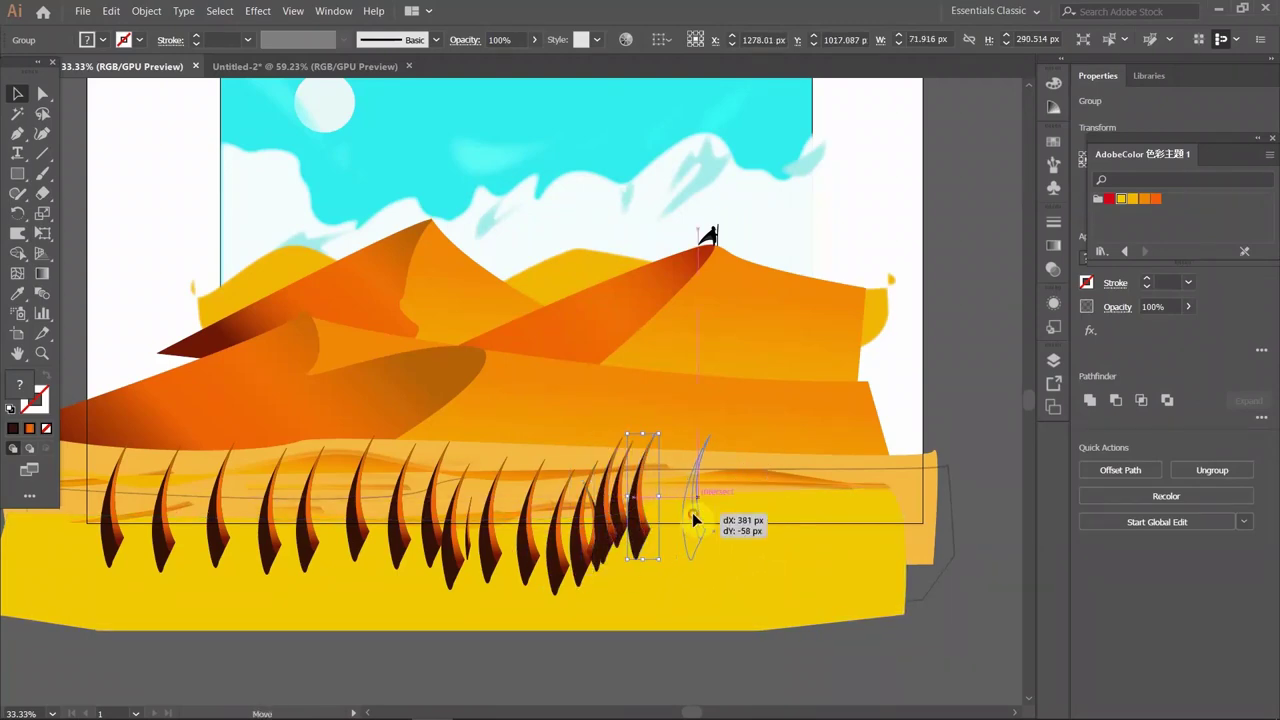
left_click_drag(467, 550, 667, 535)
left_click_drag(420, 534, 550, 540)
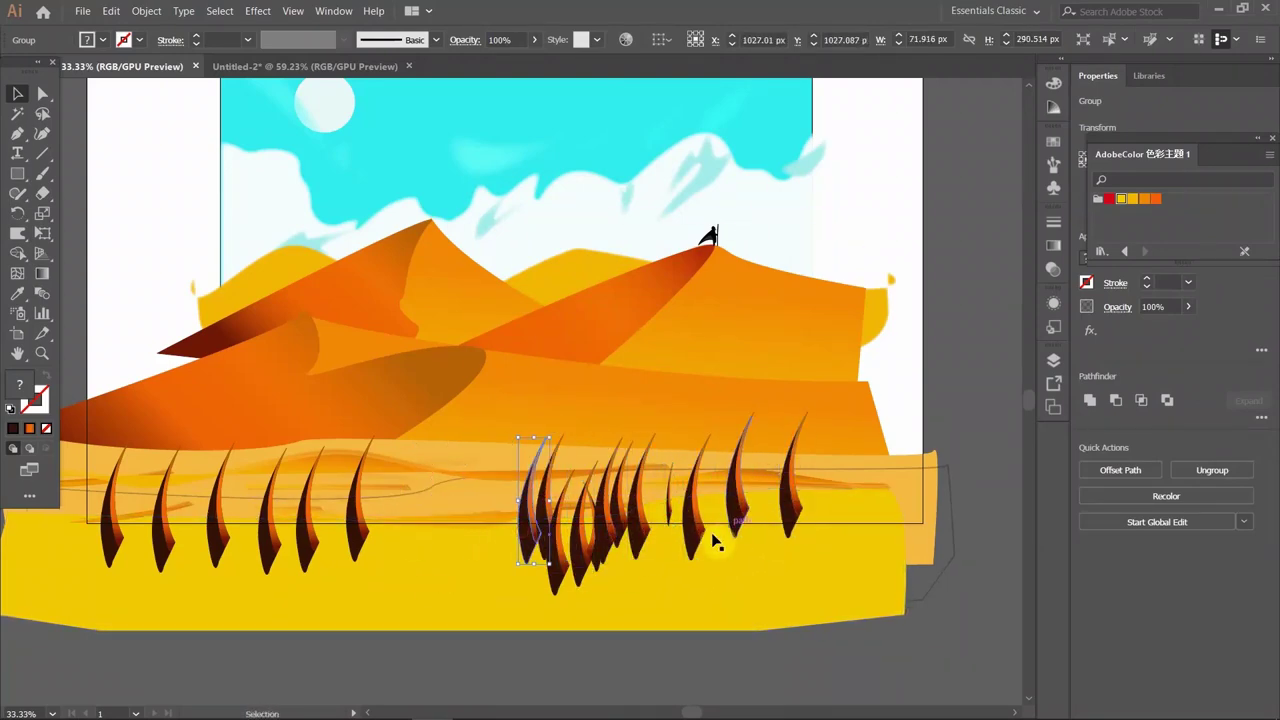
left_click_drag(679, 537, 680, 537)
mouse_move(742, 470)
left_mouse_down()
mouse_move(573, 540)
mouse_move(585, 528)
left_mouse_up()
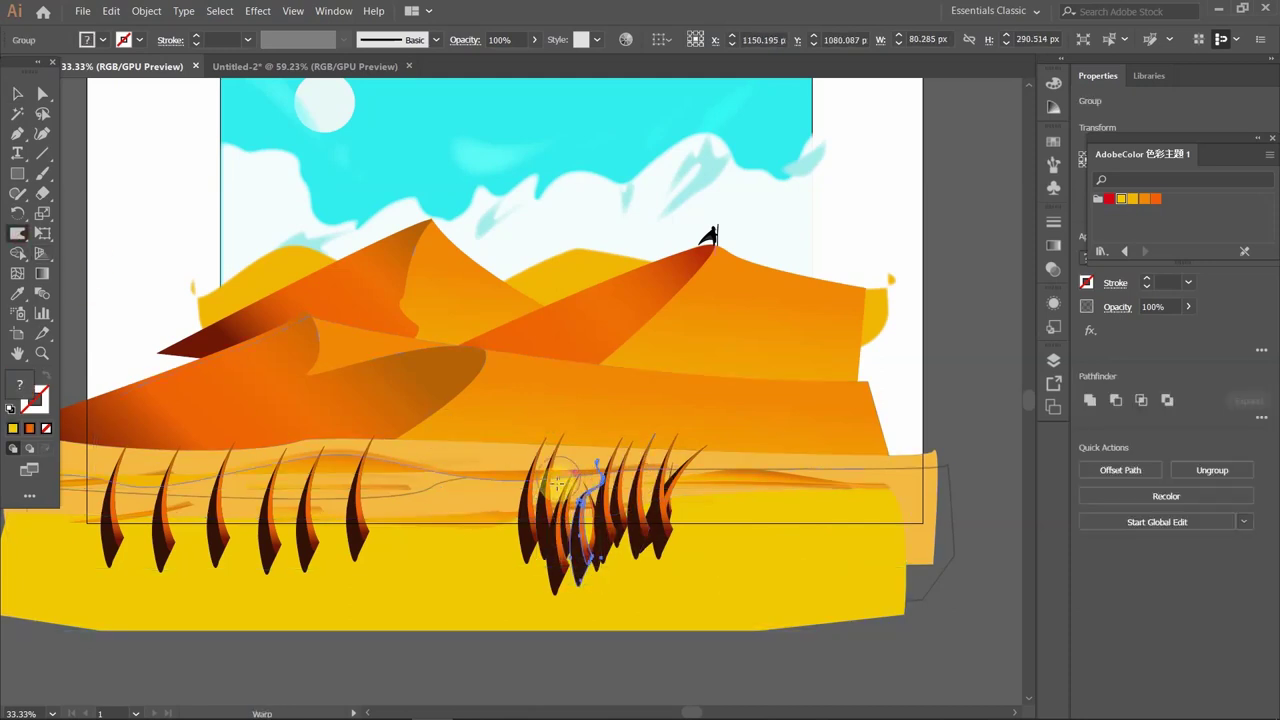
left_click_drag(706, 596, 723, 594)
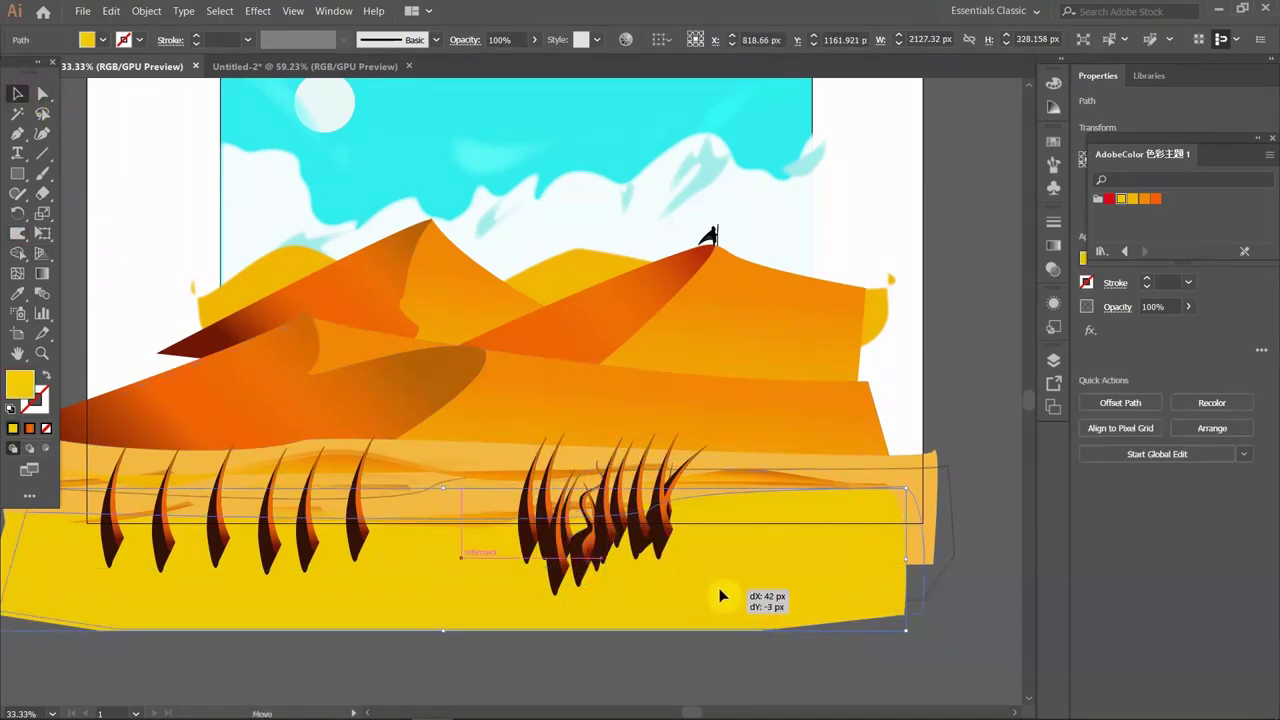
Move the left-side blades into the central clump and nudge them into position.
left_click(672, 492)
left_click_drag(355, 535, 510, 565)
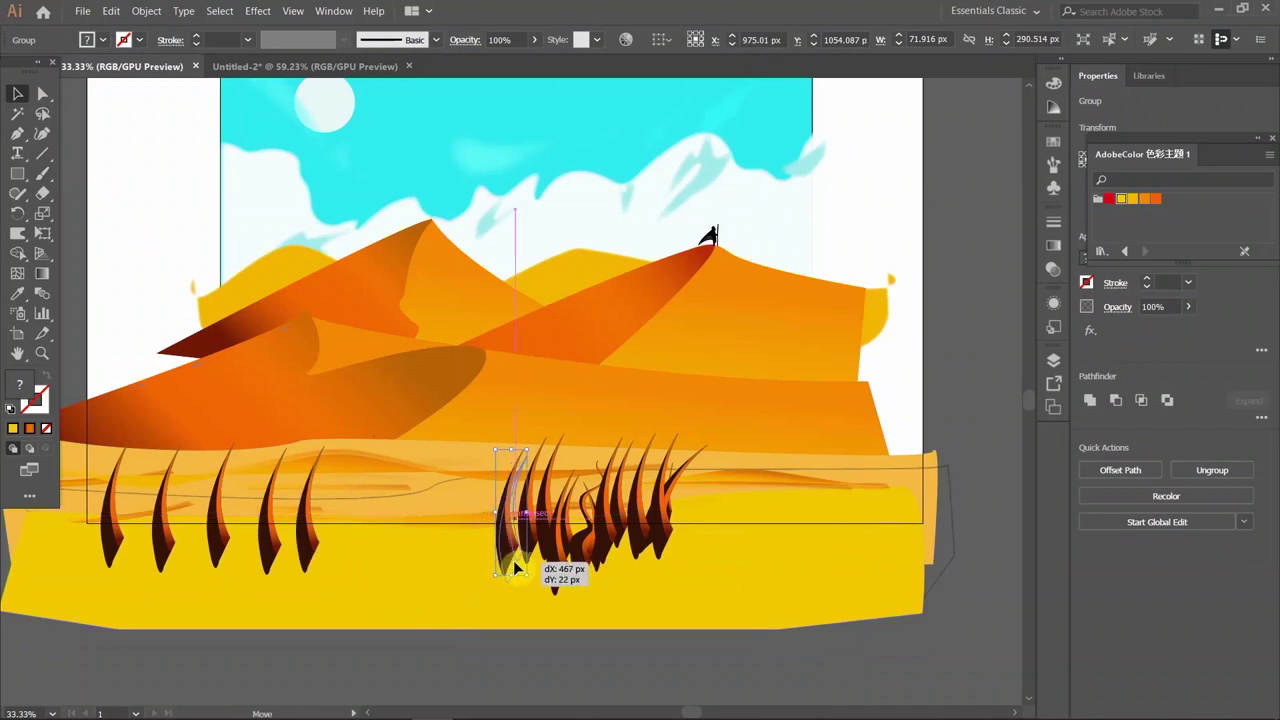
left_click_drag(283, 553, 463, 572)
left_click_drag(497, 505, 507, 522)
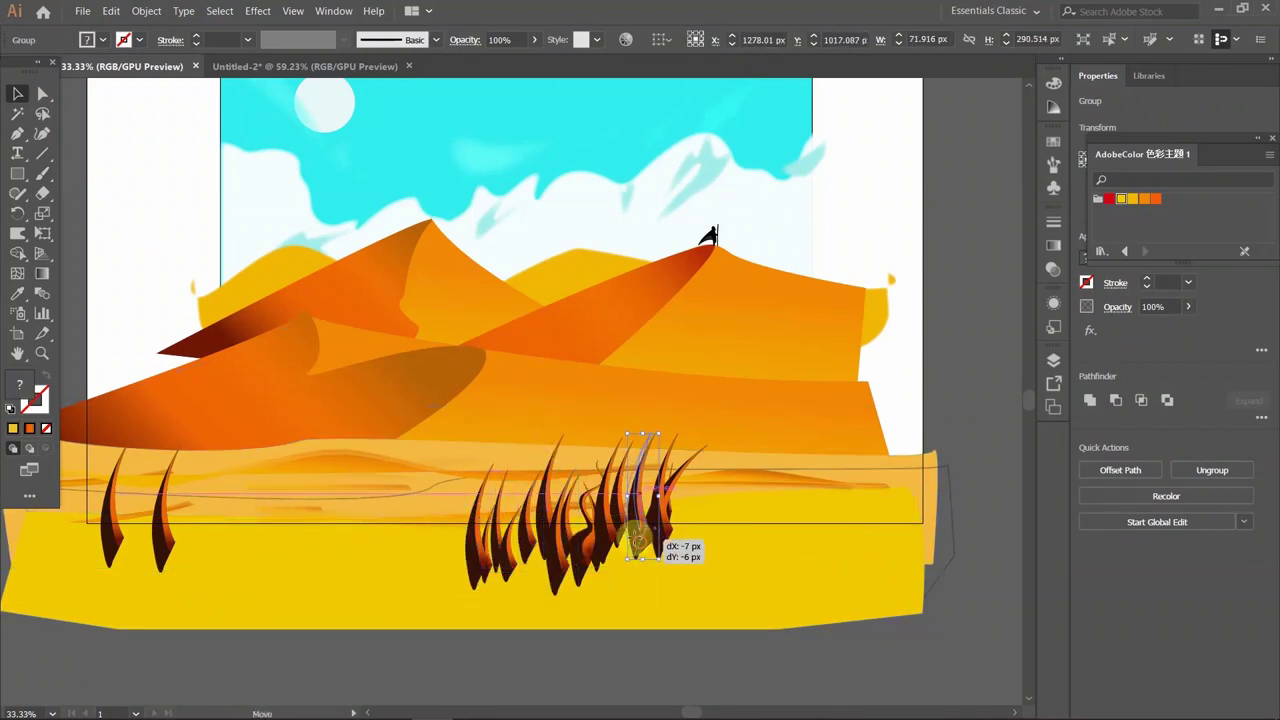
left_click(510, 566)
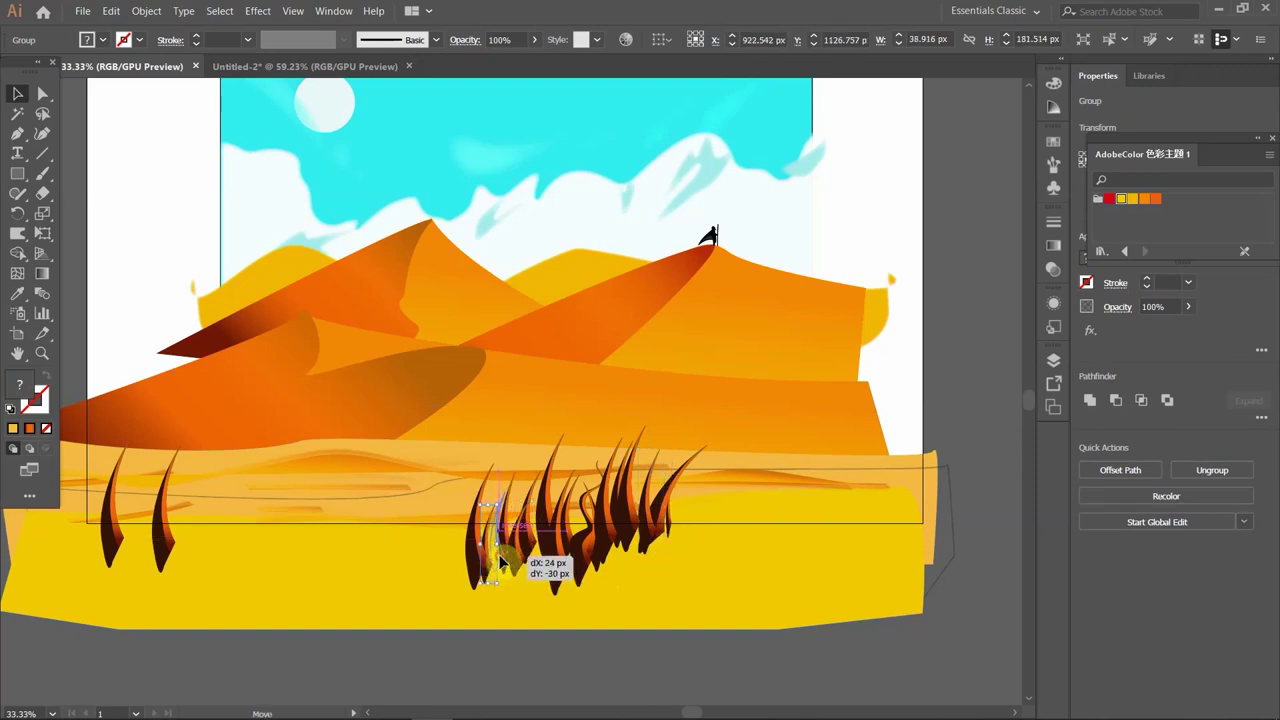
left_click_drag(503, 566, 512, 562)
left_click(663, 452)
left_click_drag(663, 452, 655, 458)
Select the whole grass clump, ready for the Warp tool.
left_click(726, 600)
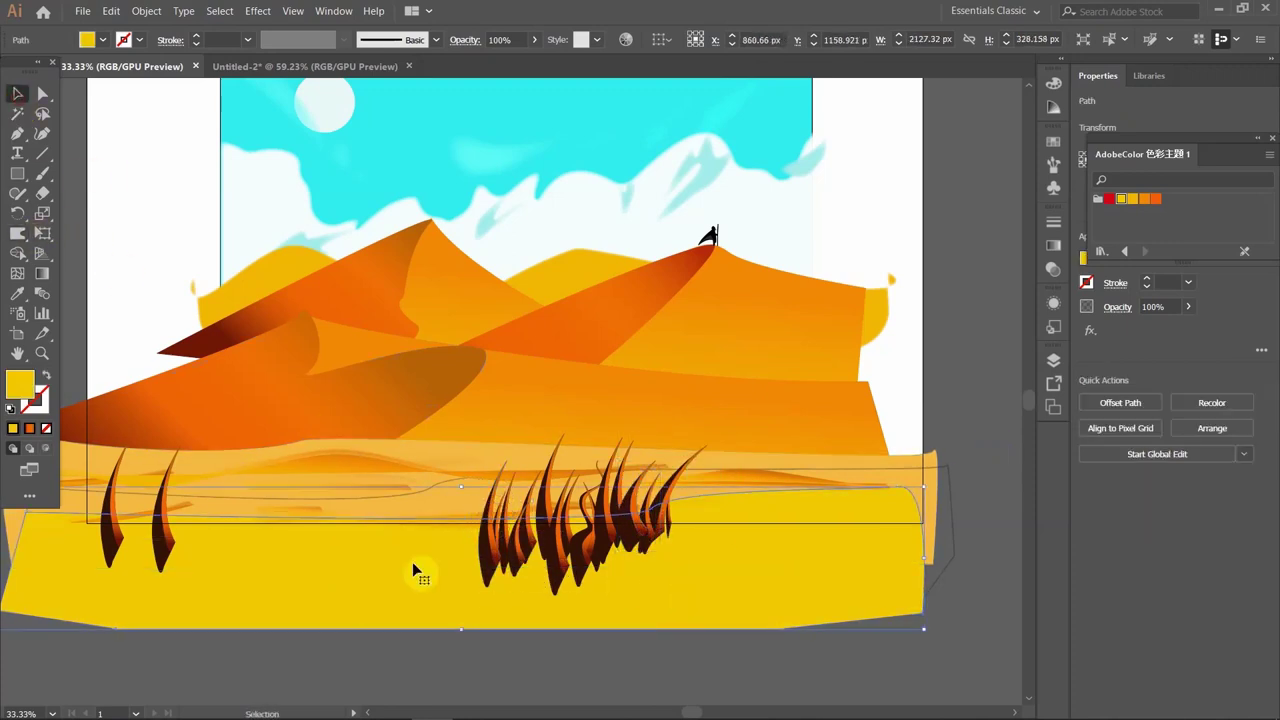
left_click(490, 530)
key("shift+r")
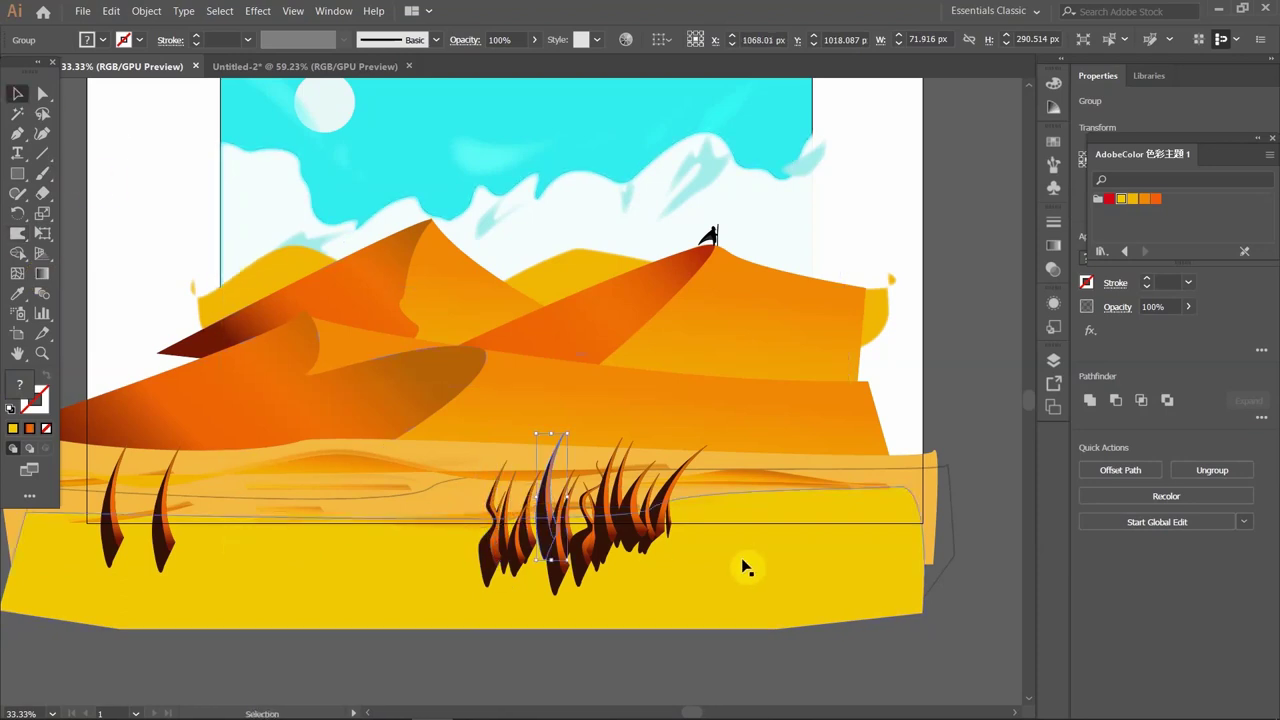
left_click(528, 510)
left_click(707, 566)
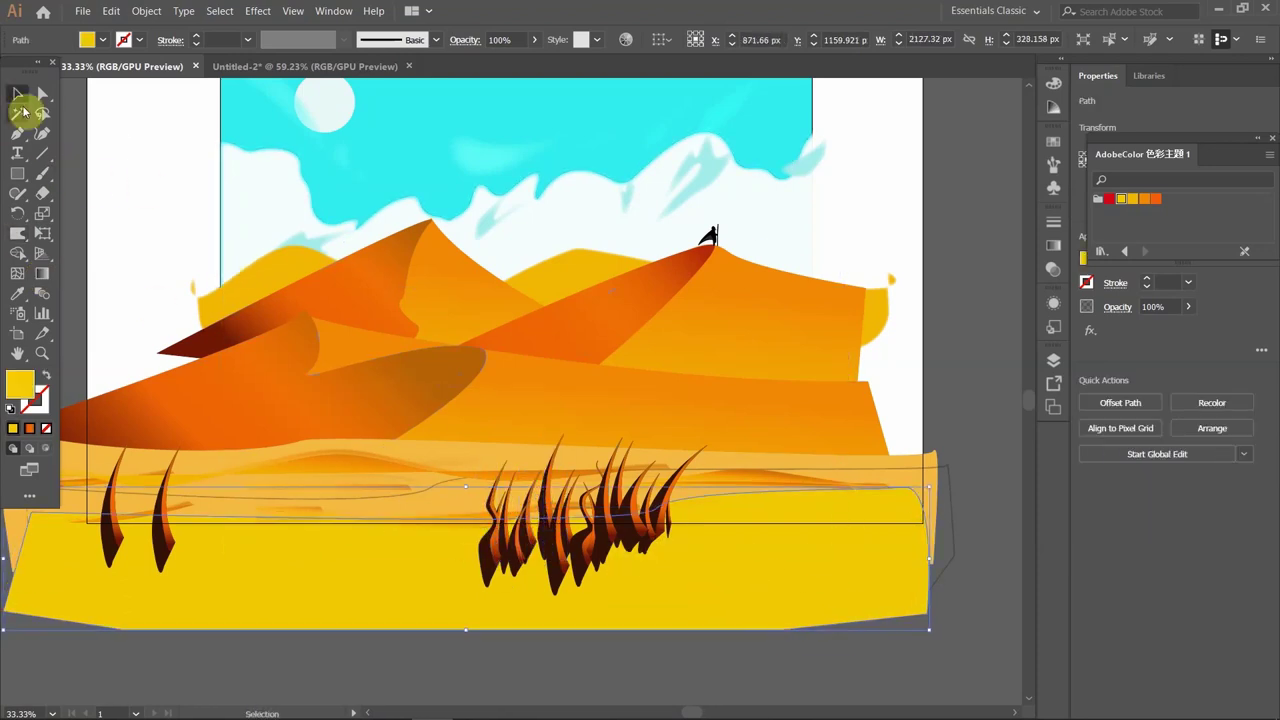
left_click(625, 523)
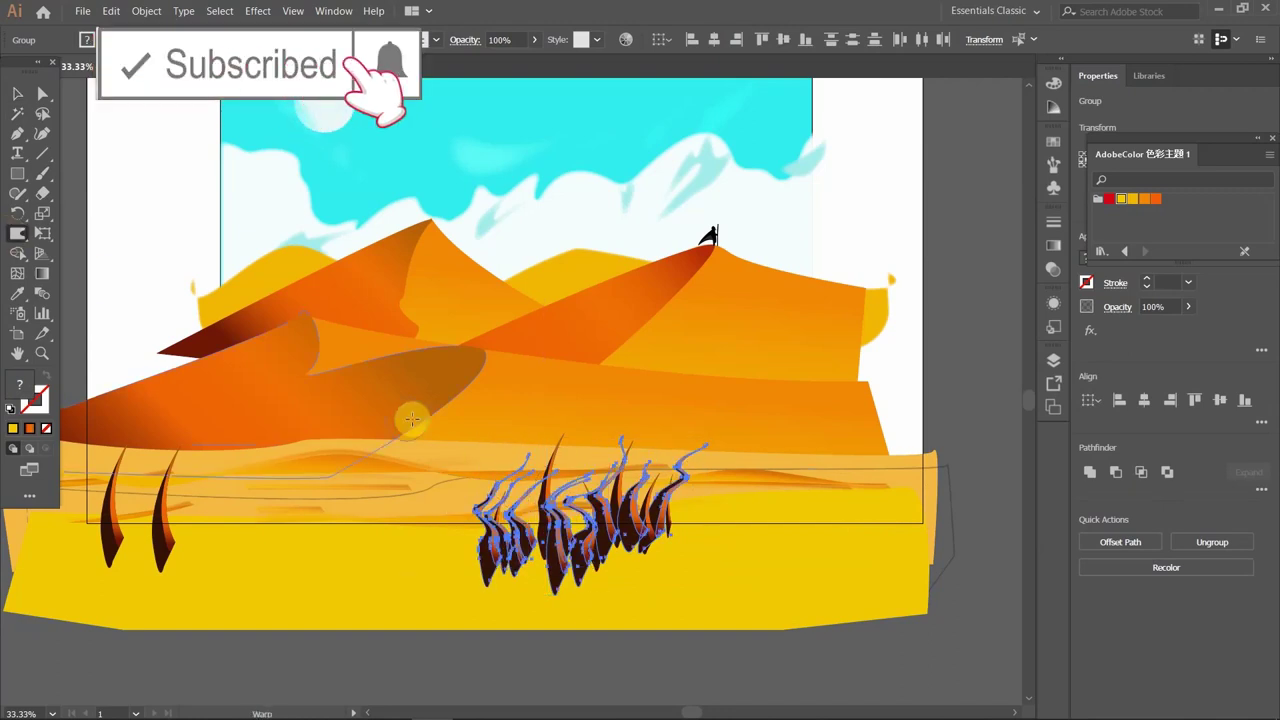
Warp the clump into wavy blades and copy wavy clumps to the left and right.
left_click_drag(8, 233, 171, 251)
left_click(17, 93)
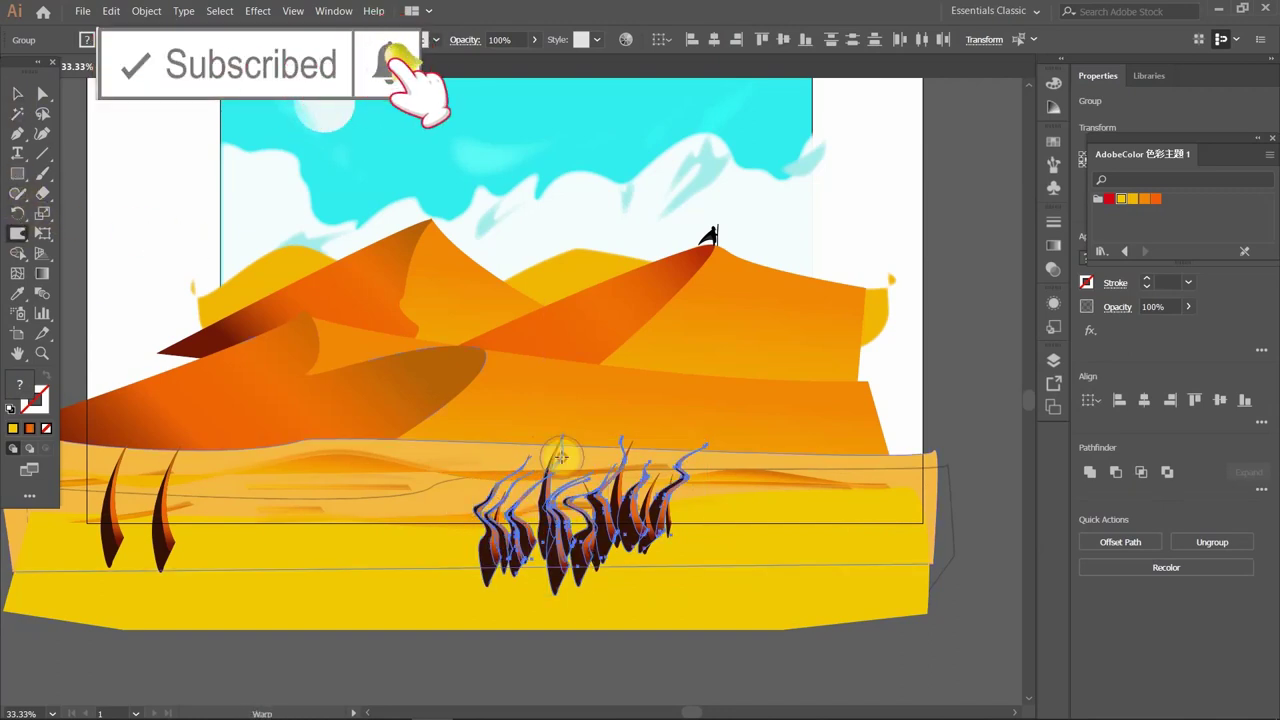
mouse_move(578, 557)
left_mouse_down()
mouse_move(500, 423)
mouse_move(375, 550)
left_mouse_up()
key("shift+r")
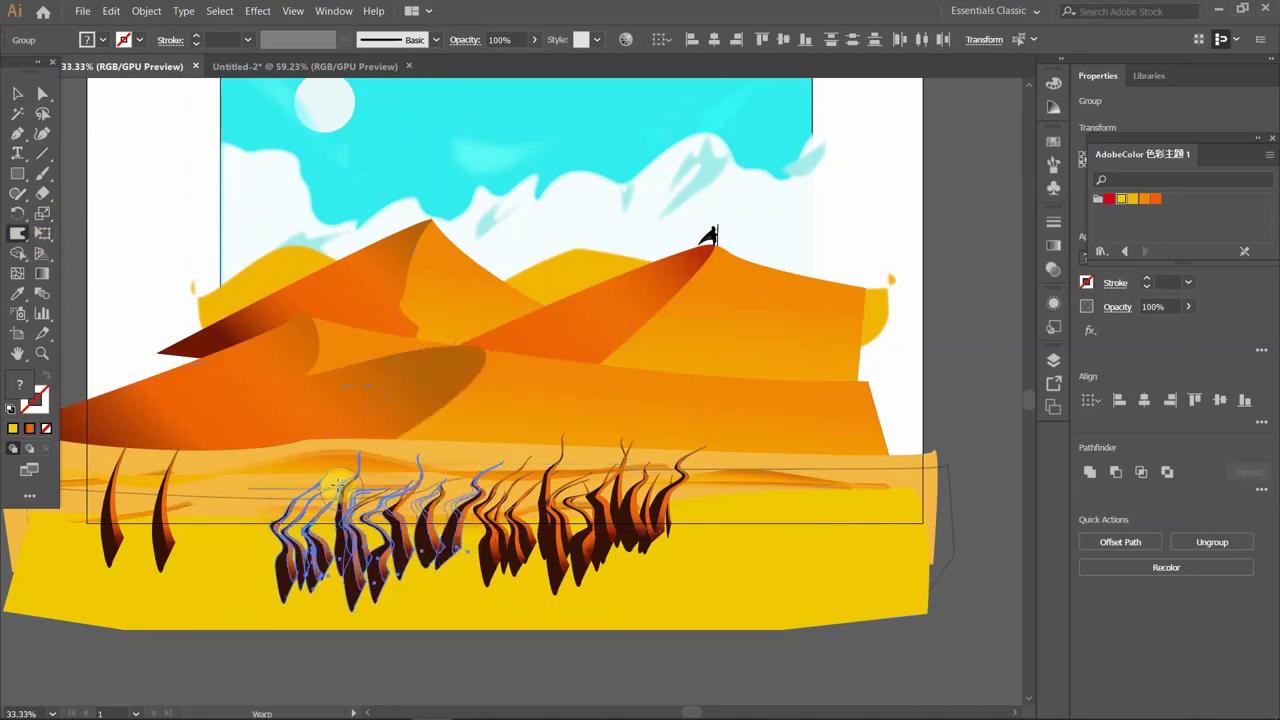
left_click_drag(600, 390, 886, 537)
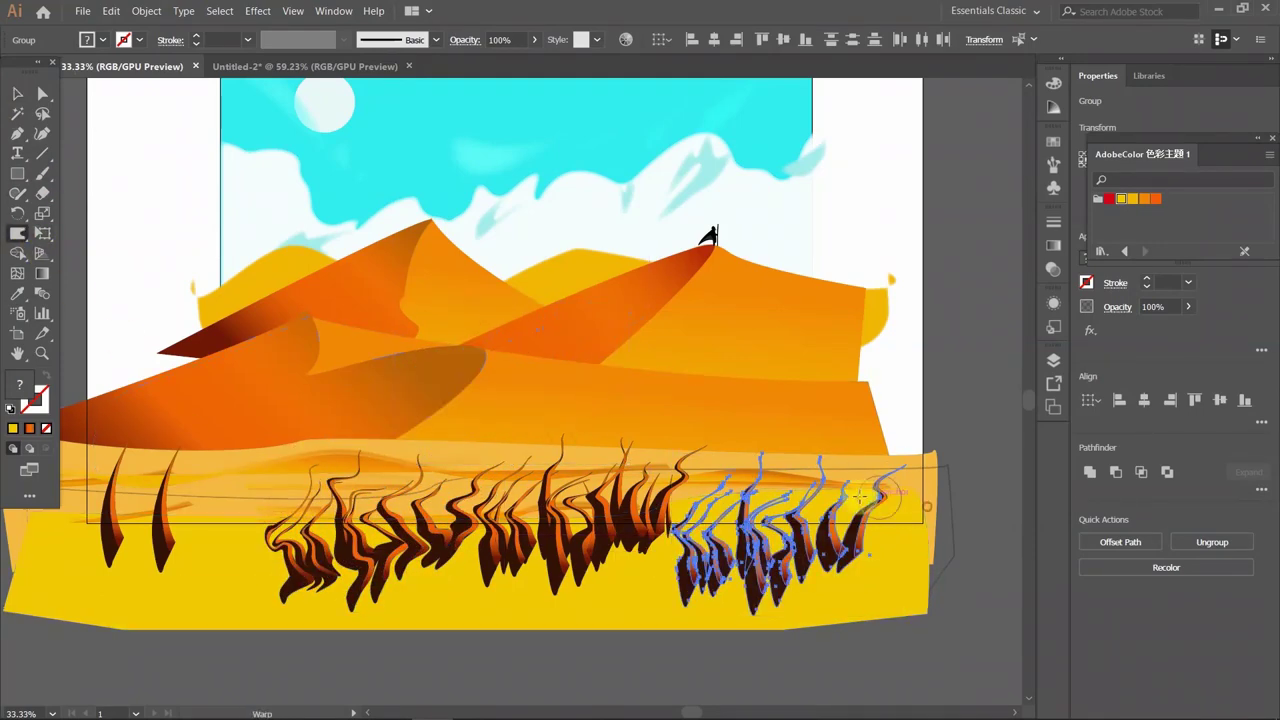
Move, resize and duplicate blades into the gaps at the bottom-left of the grass.
left_click(13, 93)
left_click(172, 558)
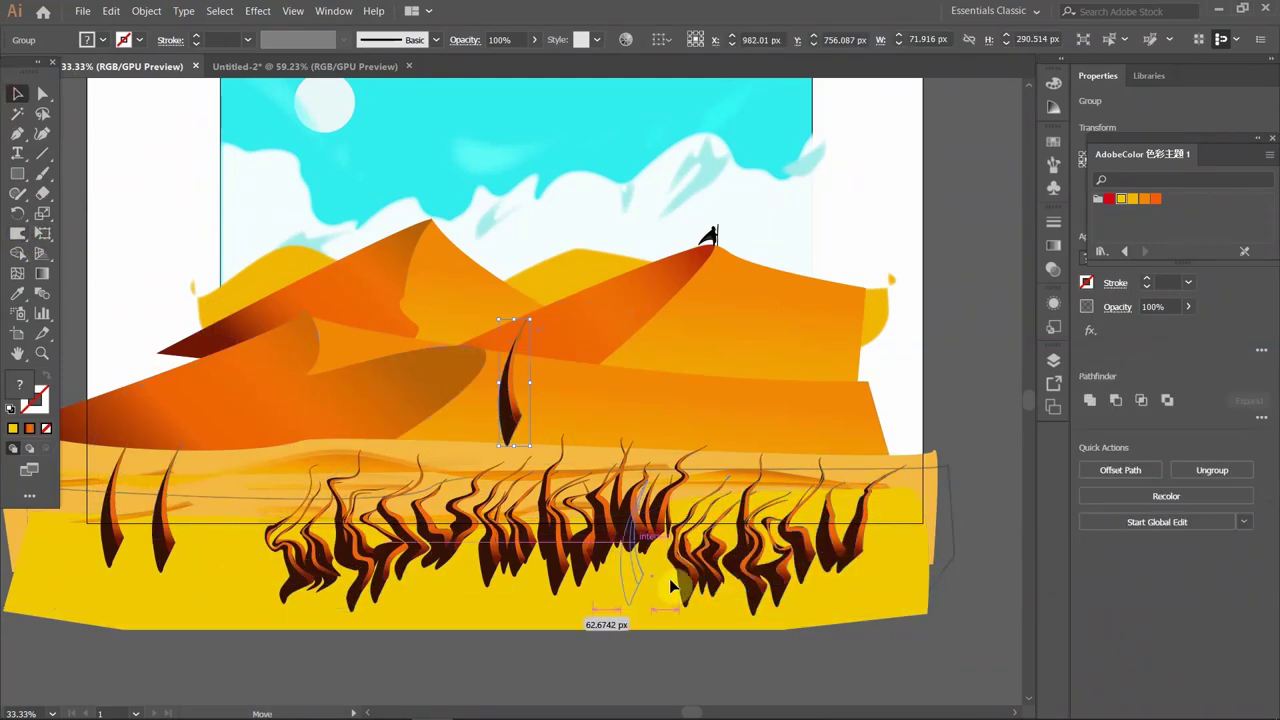
mouse_move(586, 574)
left_mouse_down()
mouse_move(370, 542)
mouse_move(440, 520)
left_mouse_up()
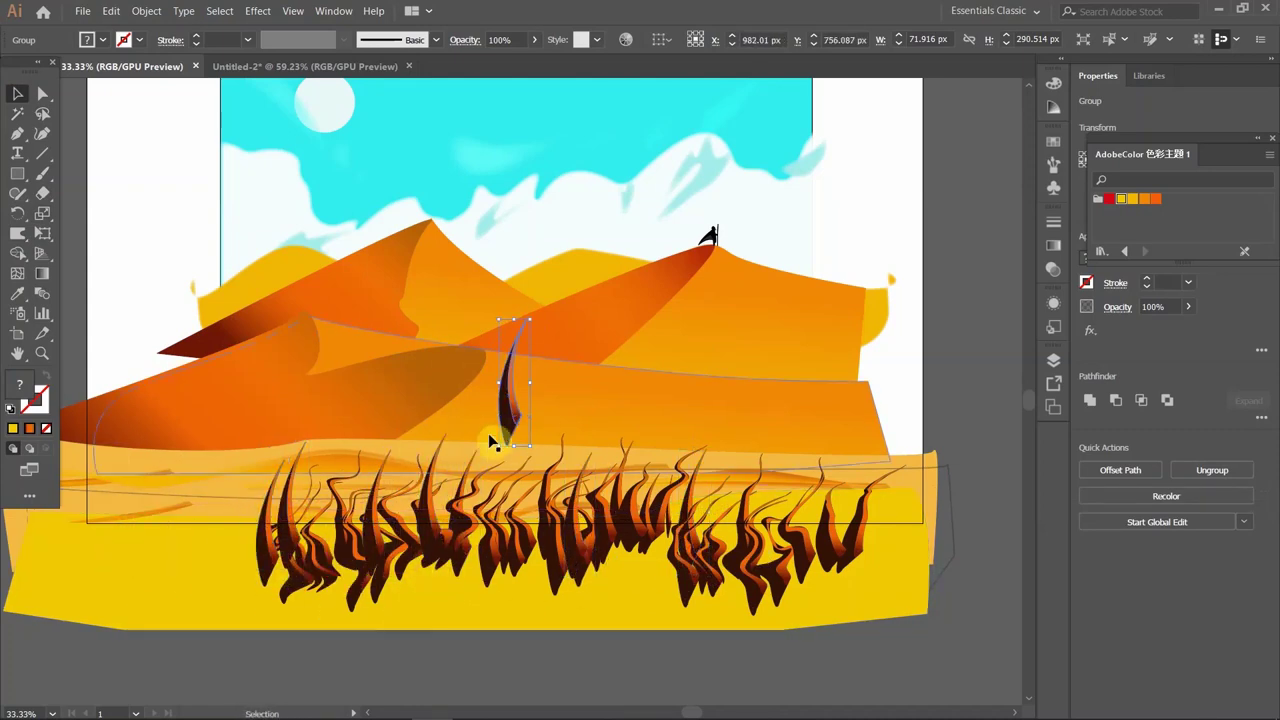
left_click_drag(512, 390, 222, 522)
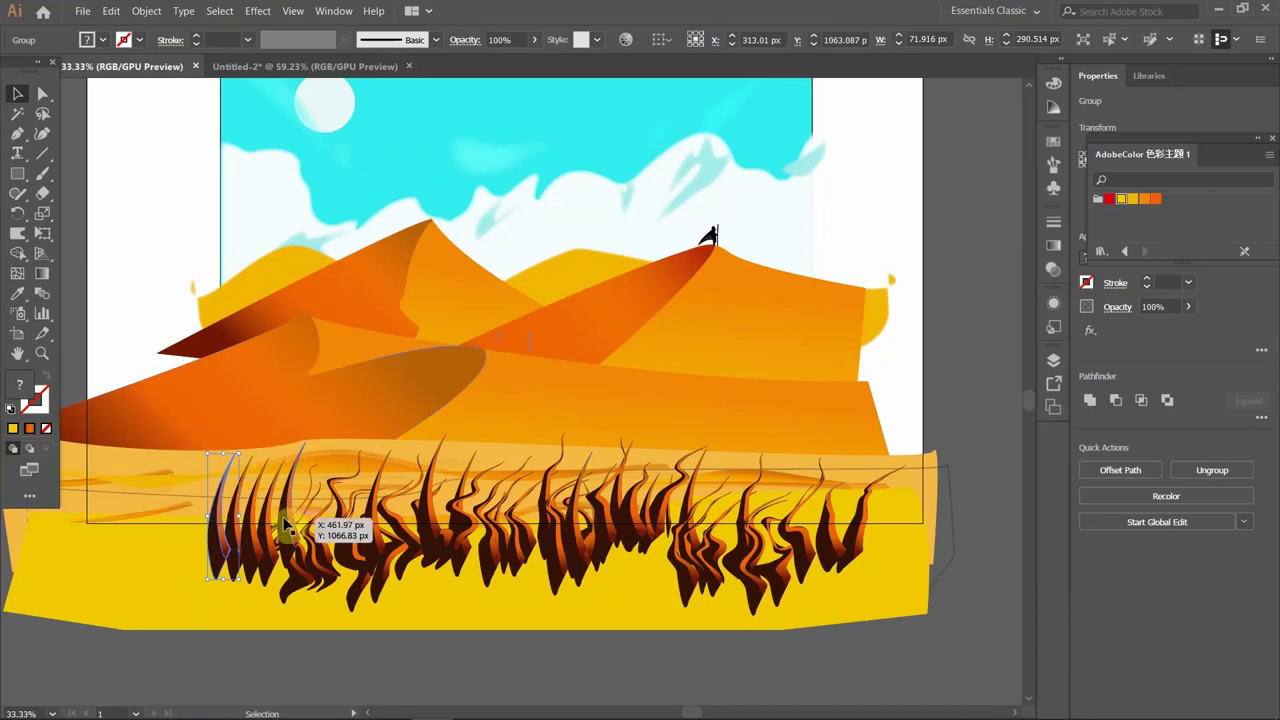
left_click_drag(204, 461, 144, 487)
left_click_drag(209, 564, 240, 564)
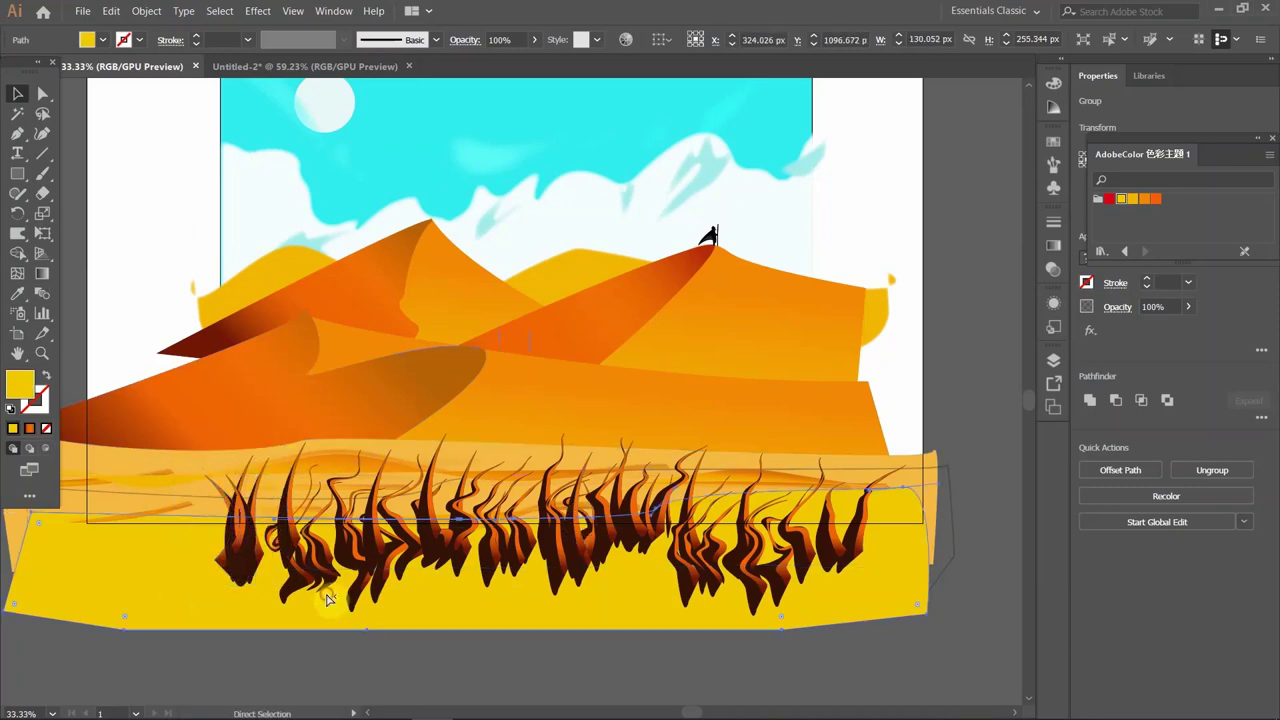
key("ctrl+v")
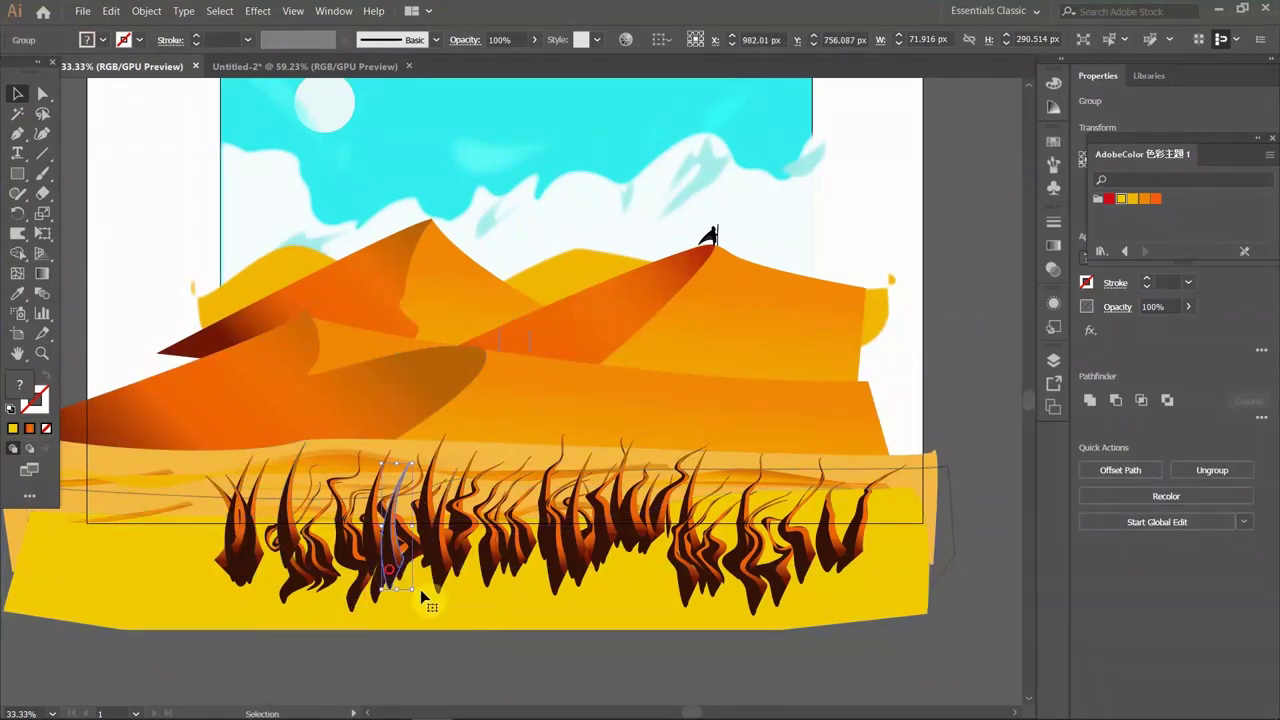
left_click_drag(392, 572, 530, 610)
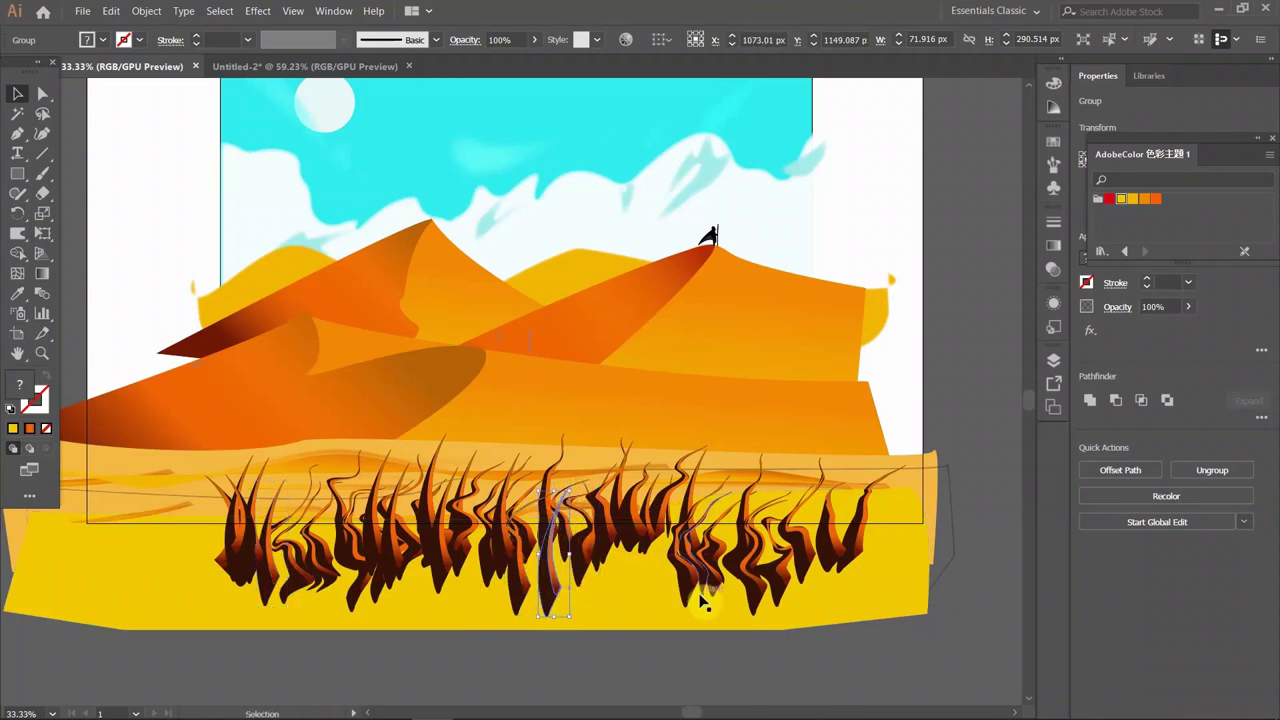
Move and enlarge the cyan sky rectangle.
mouse_move(817, 100)
left_mouse_down()
mouse_move(835, 118)
mouse_move(206, 271)
left_mouse_up()
scroll(857, 400, "up", 1)
mouse_move(834, 400)
left_mouse_down()
mouse_move(857, 400)
mouse_move(837, 356)
left_mouse_up()
Try setting the sky rectangle's fill to None, then delete the cyan rectangle.
left_click(102, 40)
left_click(12, 68)
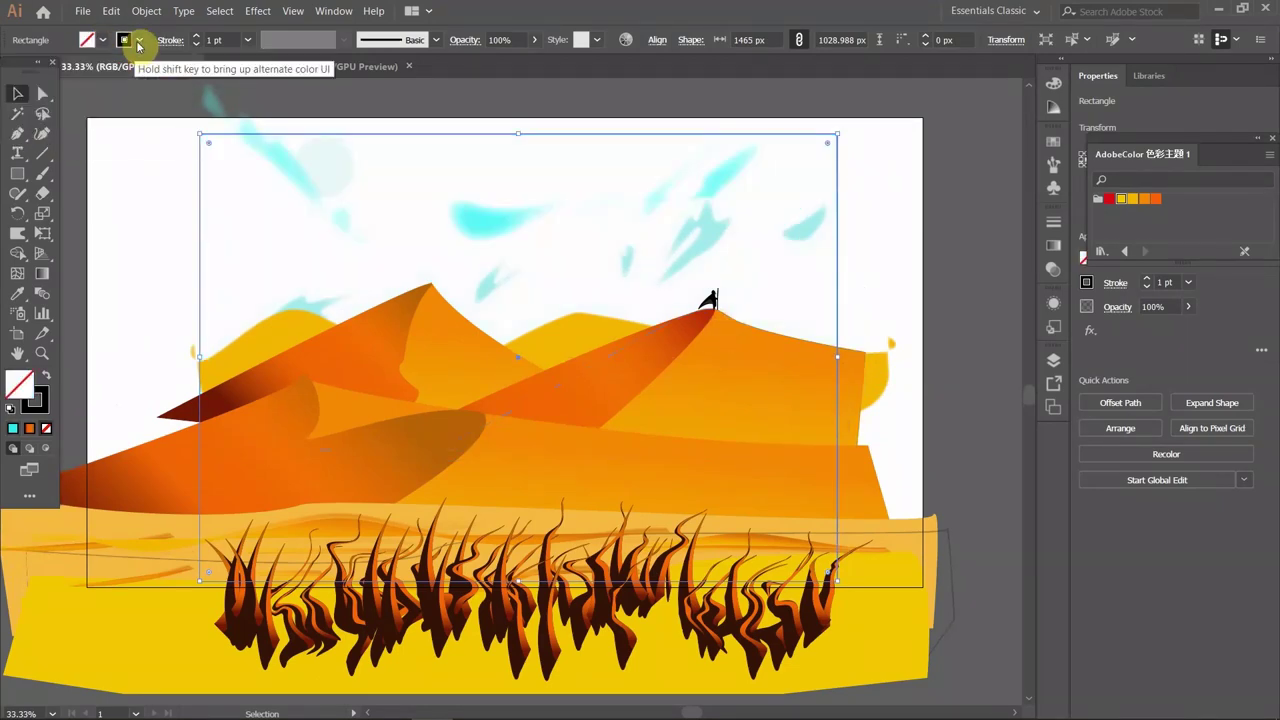
key("ctrl+z")
left_click(139, 40)
left_click(14, 70)
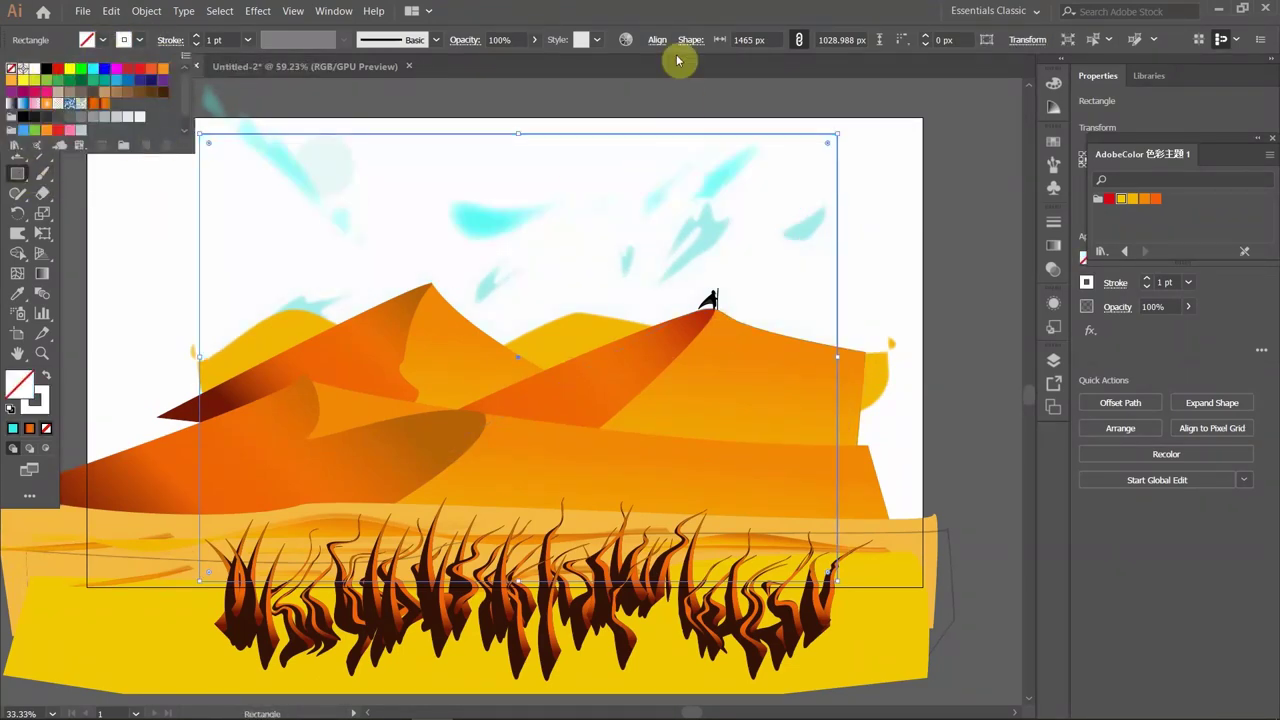
key("ctrl+z")
mouse_move(165, 133)
left_mouse_down()
mouse_move(849, 506)
mouse_move(836, 585)
left_mouse_up()
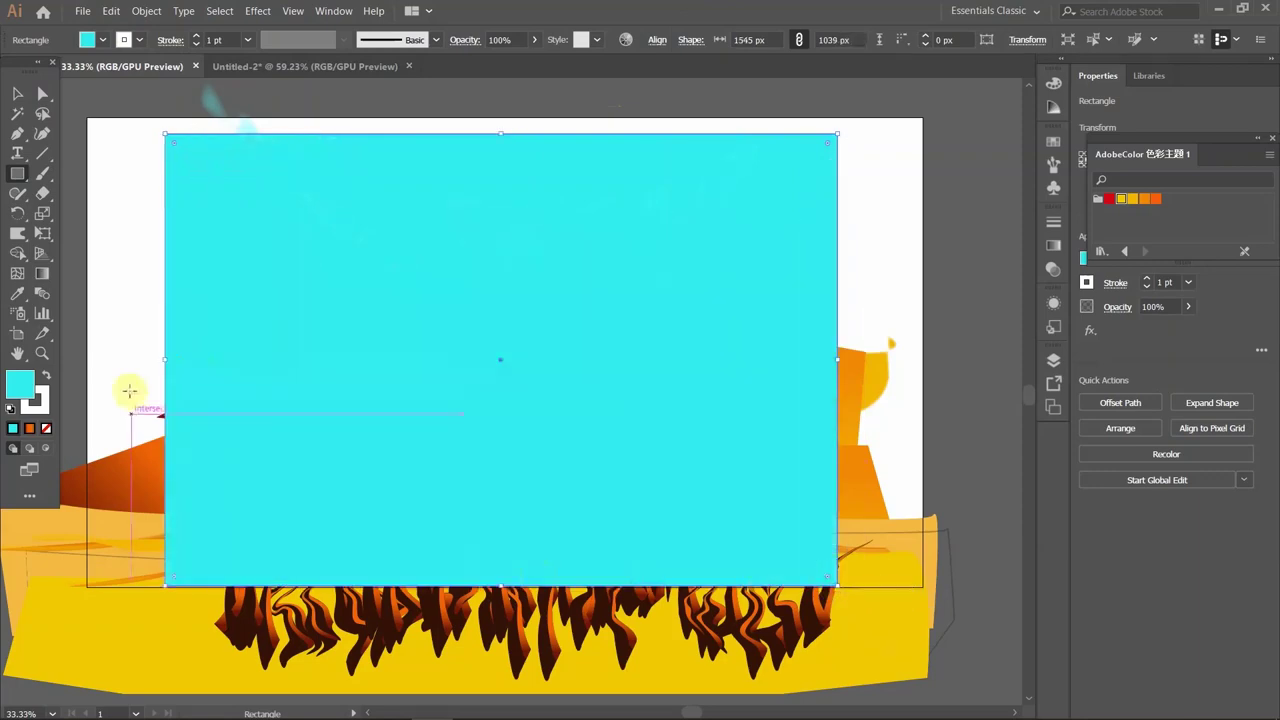
left_click(102, 40)
left_click(277, 240)
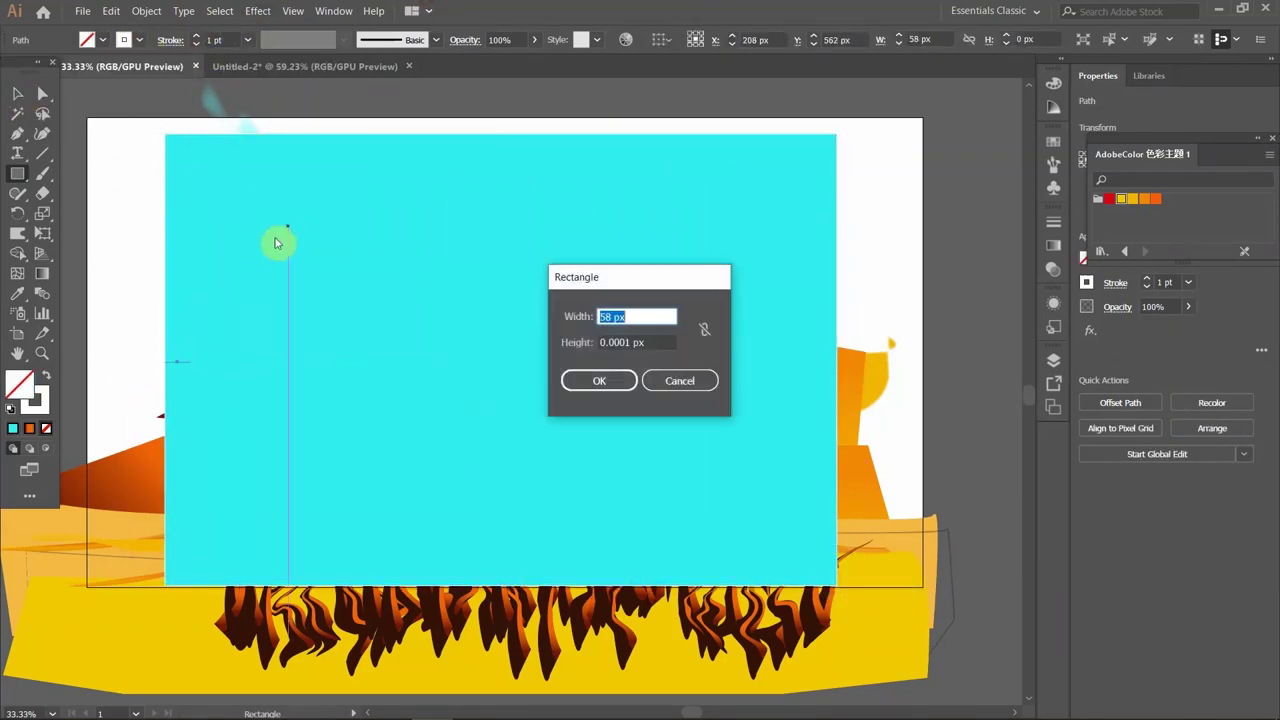
left_click(680, 377)
key("Delete")
Draw a rectangle around the scene with no fill and a thick white stroke.
mouse_move(190, 134)
left_mouse_down()
mouse_move(487, 430)
mouse_move(866, 585)
left_mouse_up()
left_click(102, 40)
left_click(14, 70)
left_click(197, 40)
left_click(197, 40)
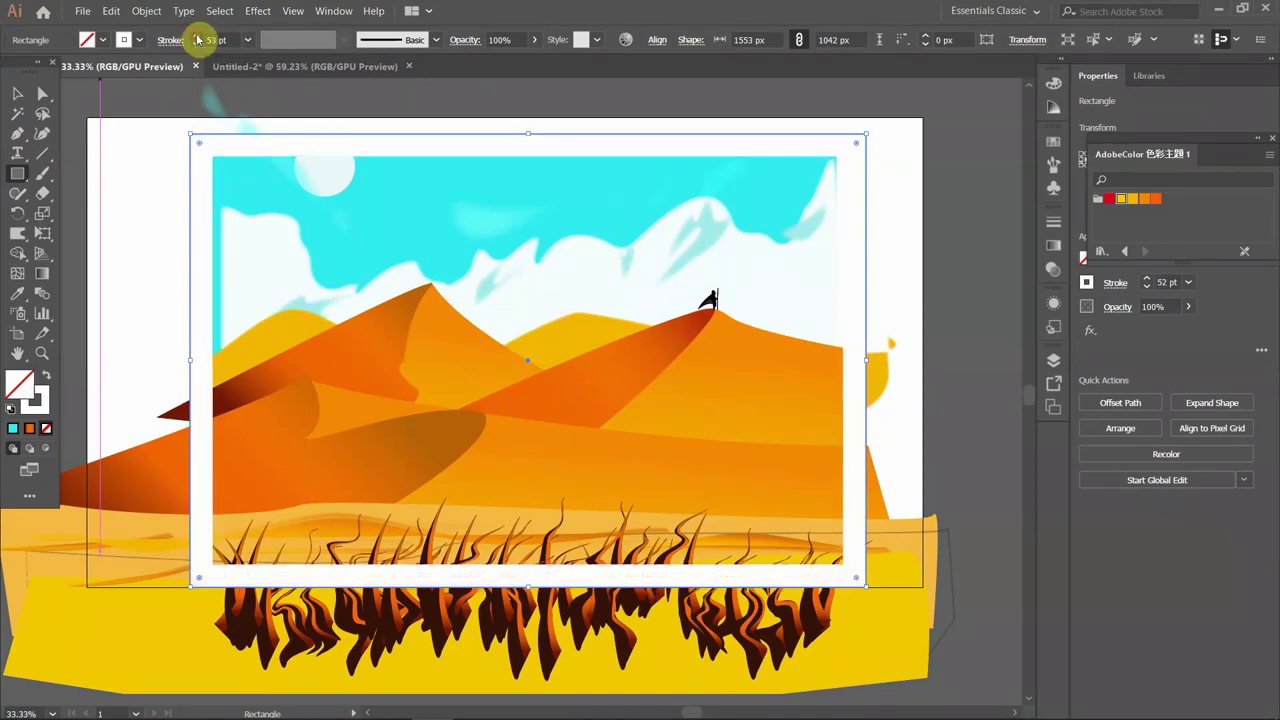
left_click_drag(866, 592, 885, 620)
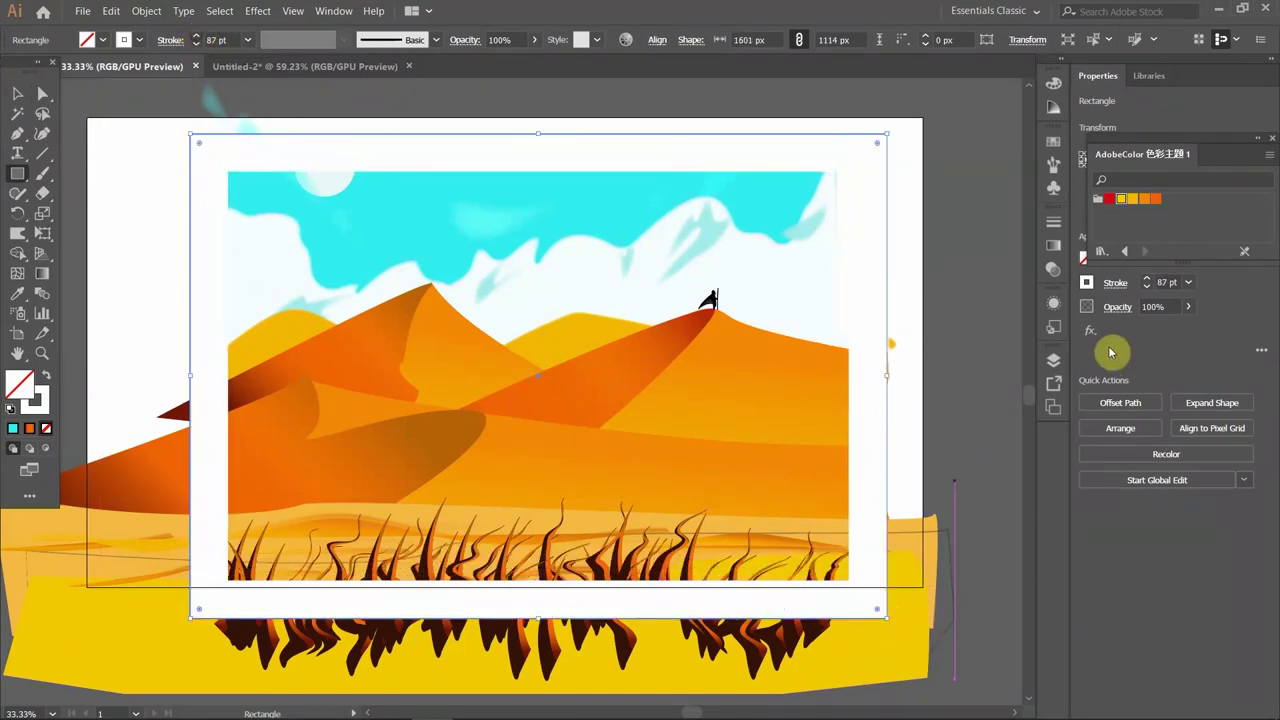
Align the frame's stroke to the outside and shrink the frame to fit the scene.
left_click(1104, 83)
left_click(1114, 282)
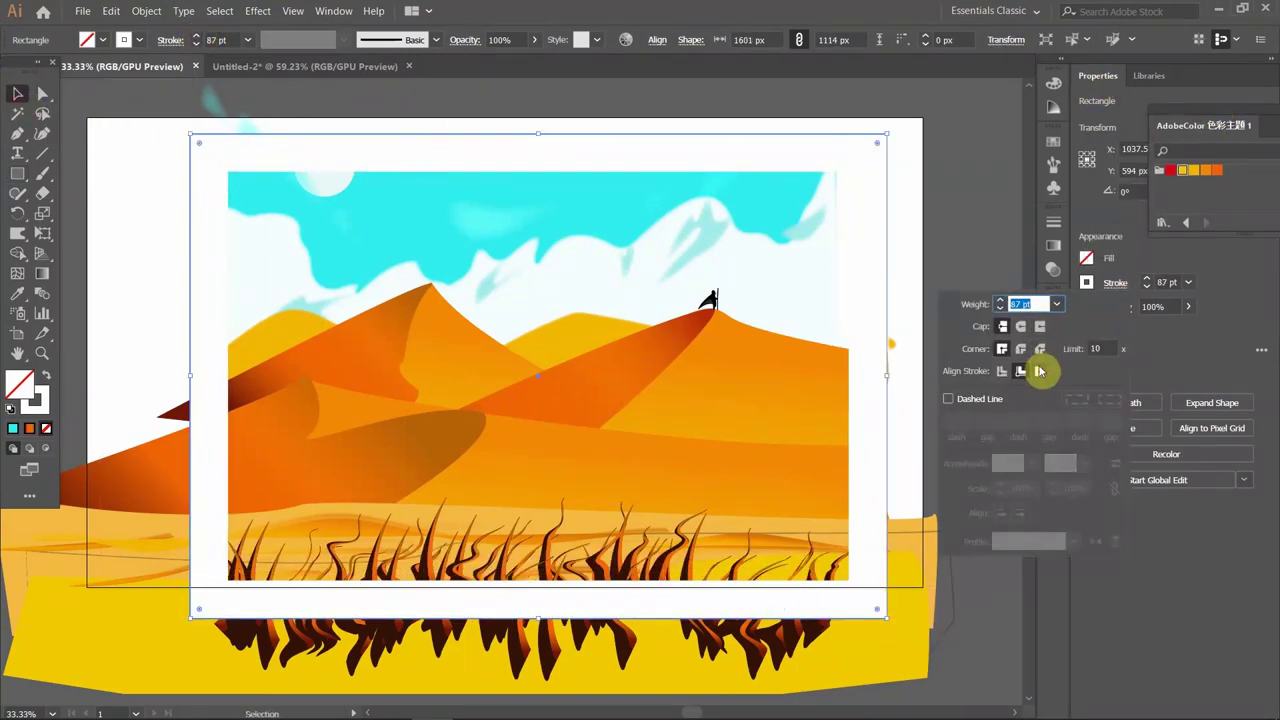
left_click(1003, 373)
scroll(205, 40, "up", 19)
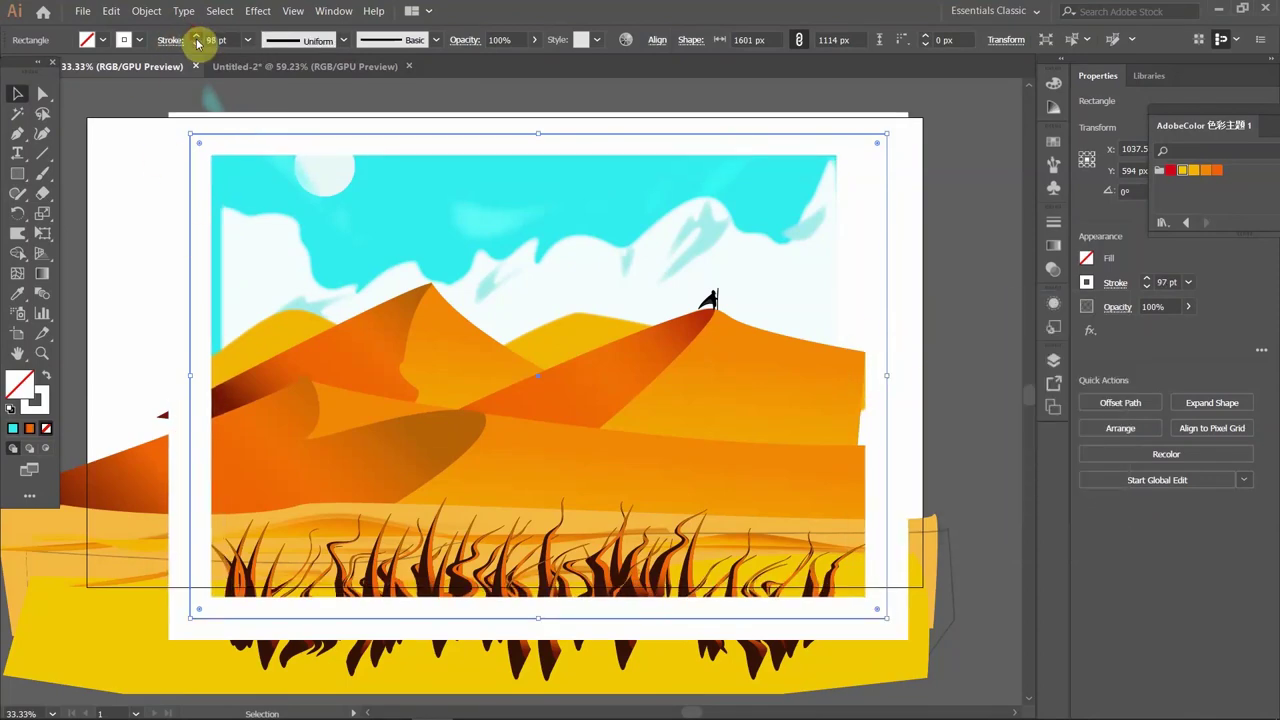
left_click(1039, 371)
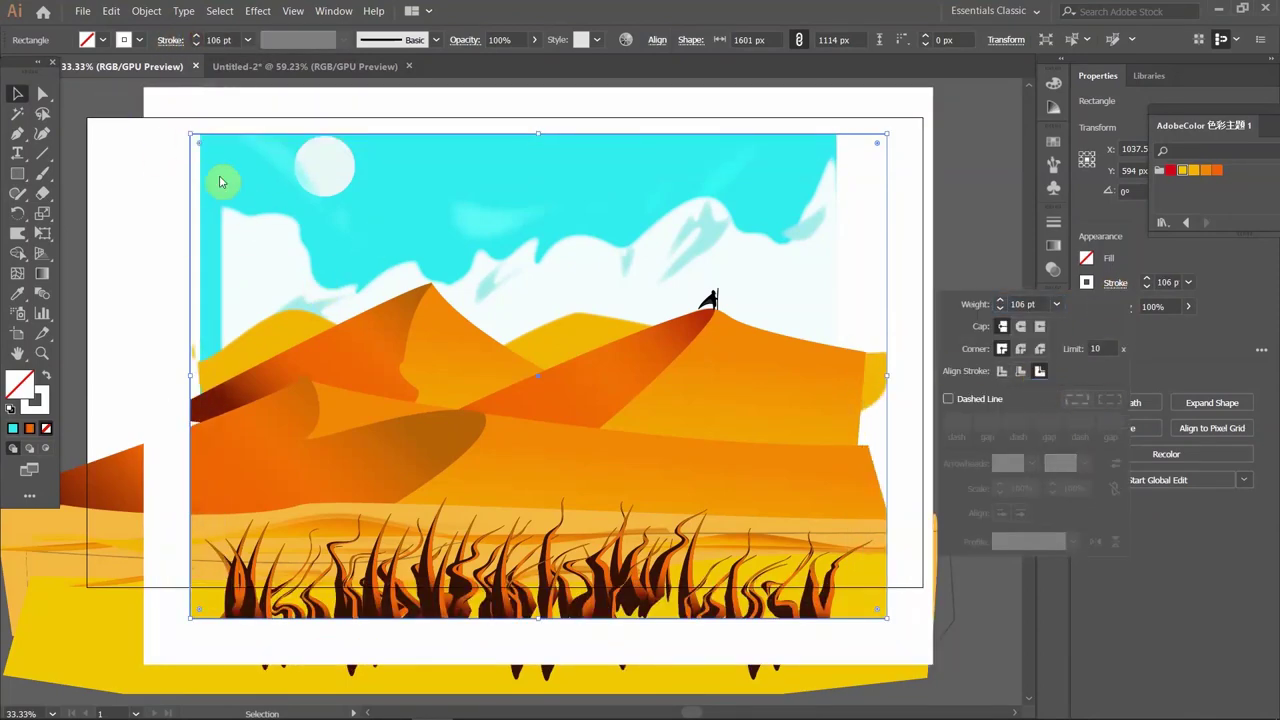
scroll(198, 40, "up", 20)
scroll(198, 40, "up", 20)
scroll(198, 40, "up", 20)
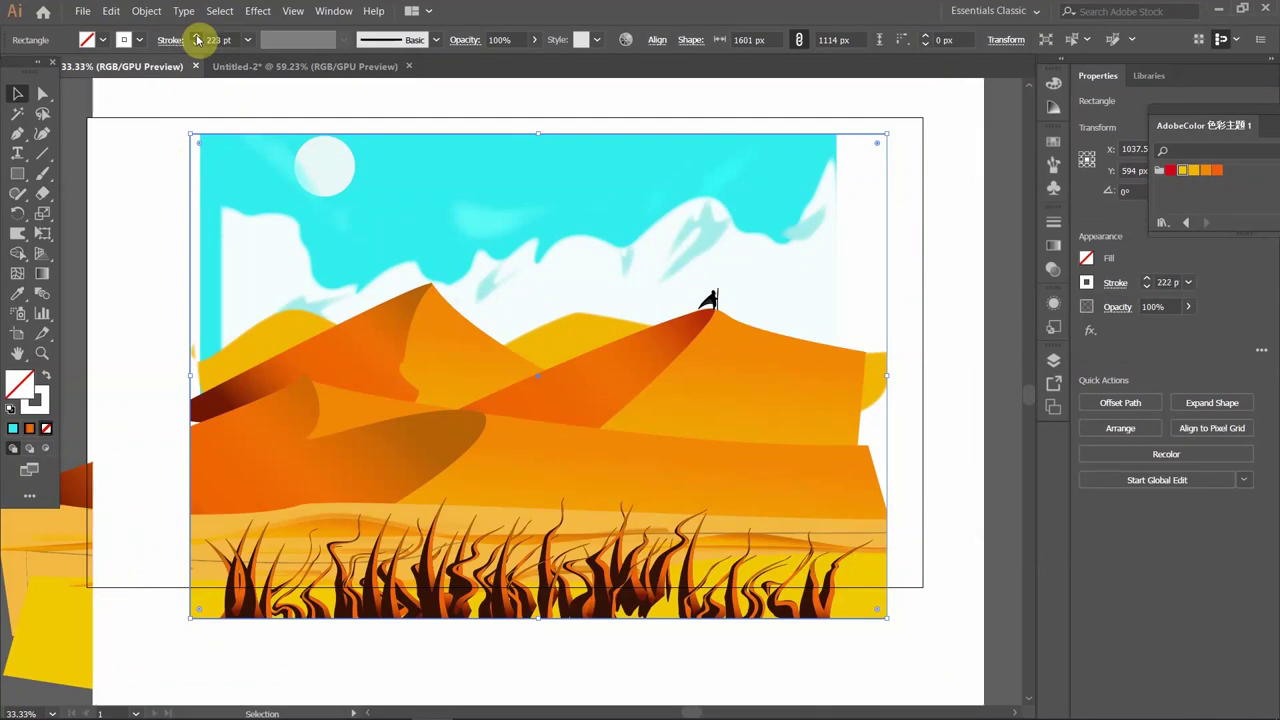
scroll(198, 40, "up", 7)
left_click_drag(888, 134, 838, 144)
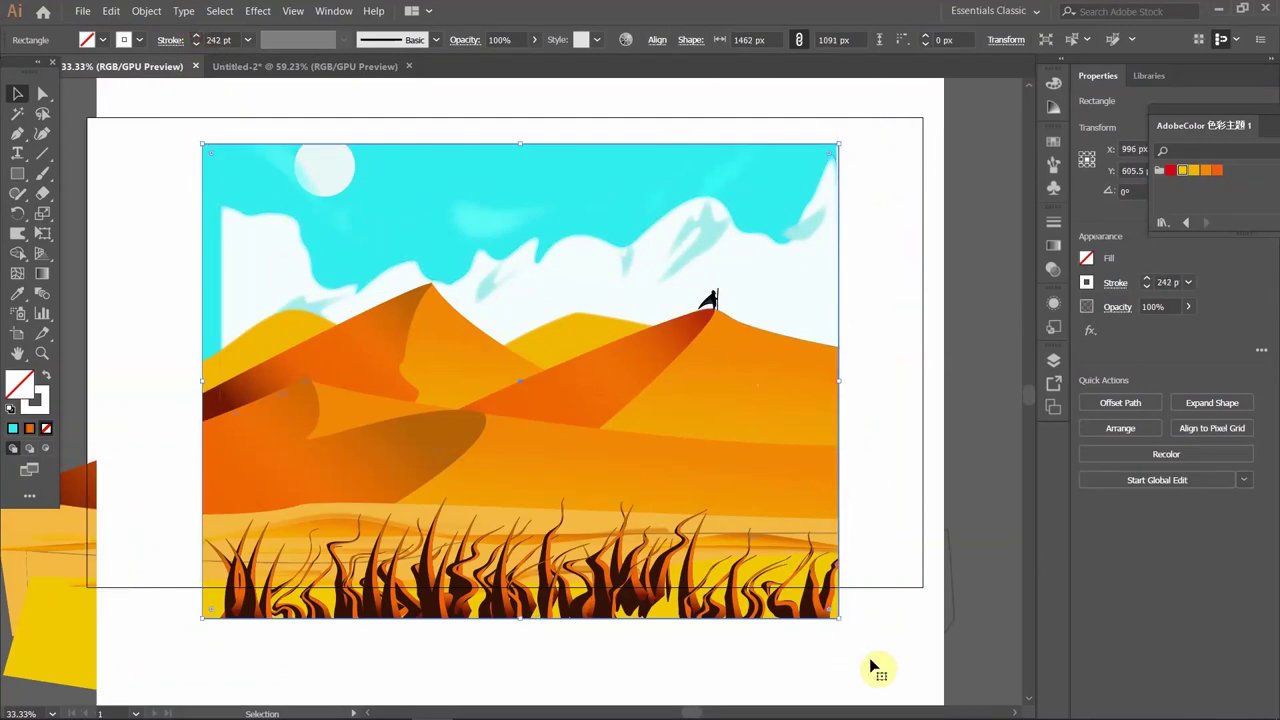
Lower the white cloud shape and adjust one point of the grass outline.
left_click_drag(819, 237, 684, 272)
left_click(254, 272)
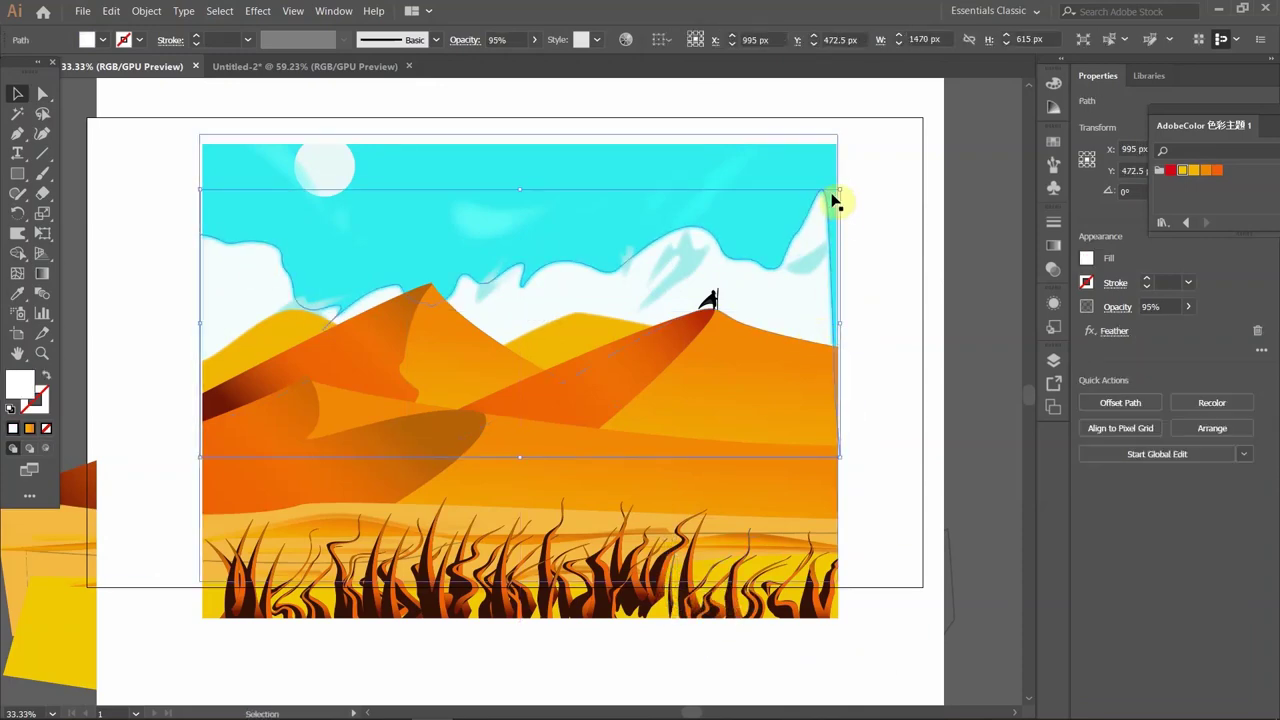
key("a")
left_click_drag(823, 161, 823, 206)
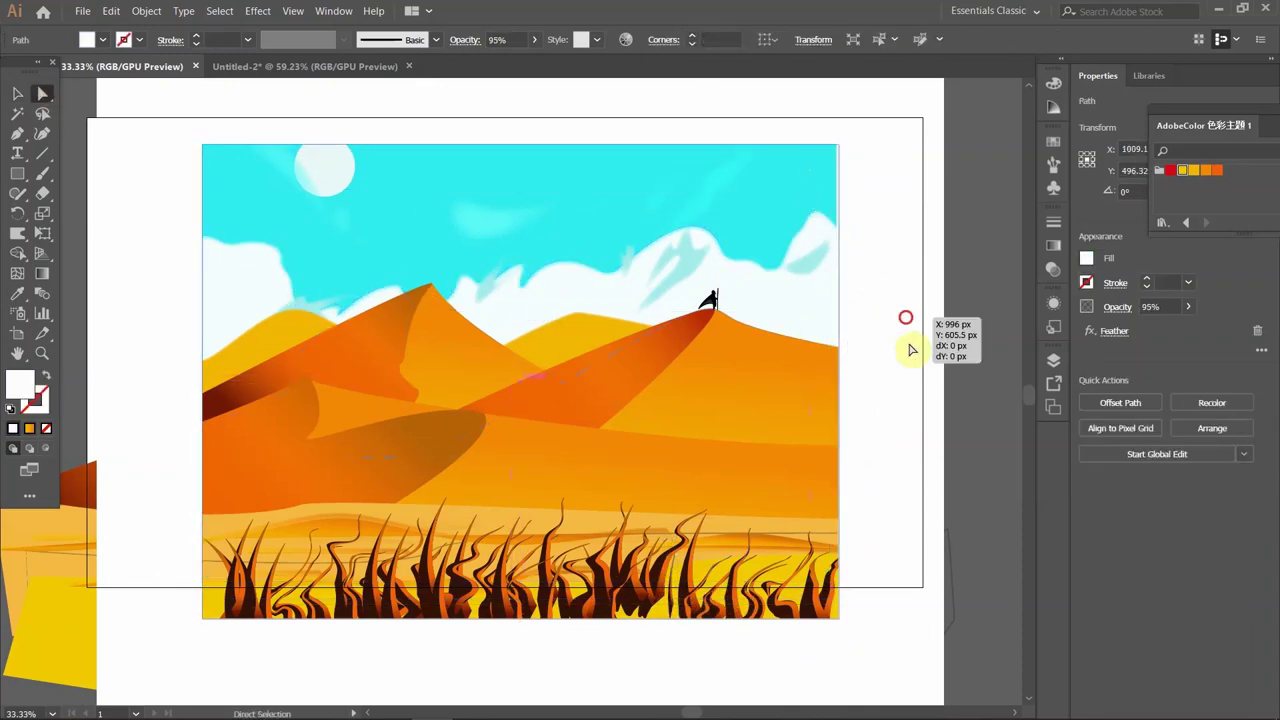
left_click_drag(668, 592, 668, 602)
Reposition the sun in the sky and confirm the sky colour.
left_click(337, 523)
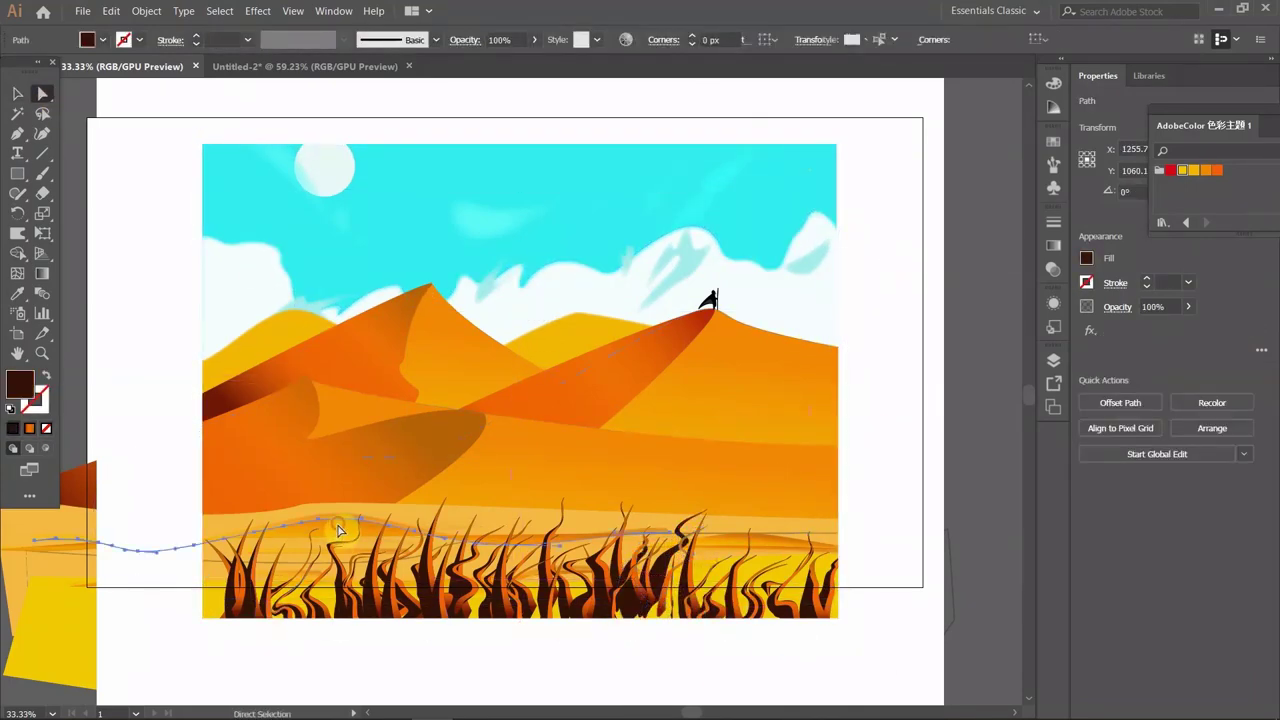
mouse_move(456, 551)
left_mouse_down()
mouse_move(351, 181)
mouse_move(340, 190)
left_mouse_up()
double_click(20, 383)
left_click(980, 209)
left_click(966, 382)
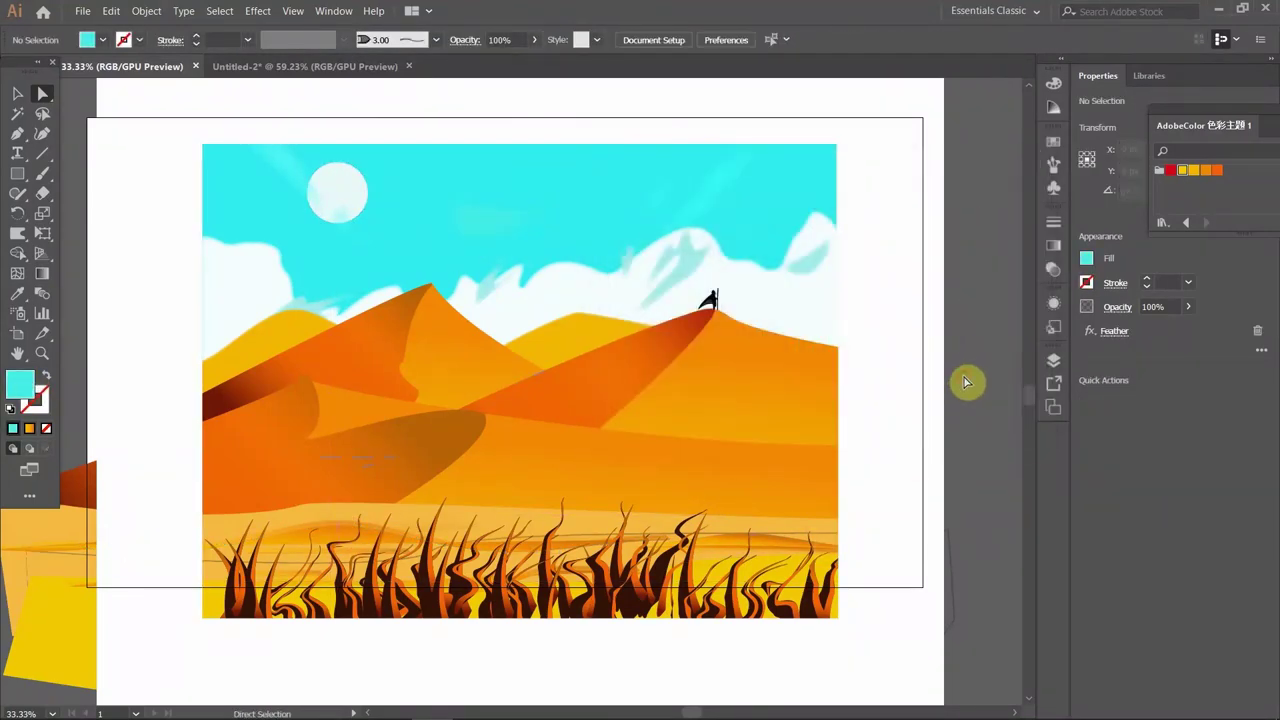
Zoom in on the dune's footprints and place a footprint copy beside the trail.
left_click(42, 353)
left_click(742, 400)
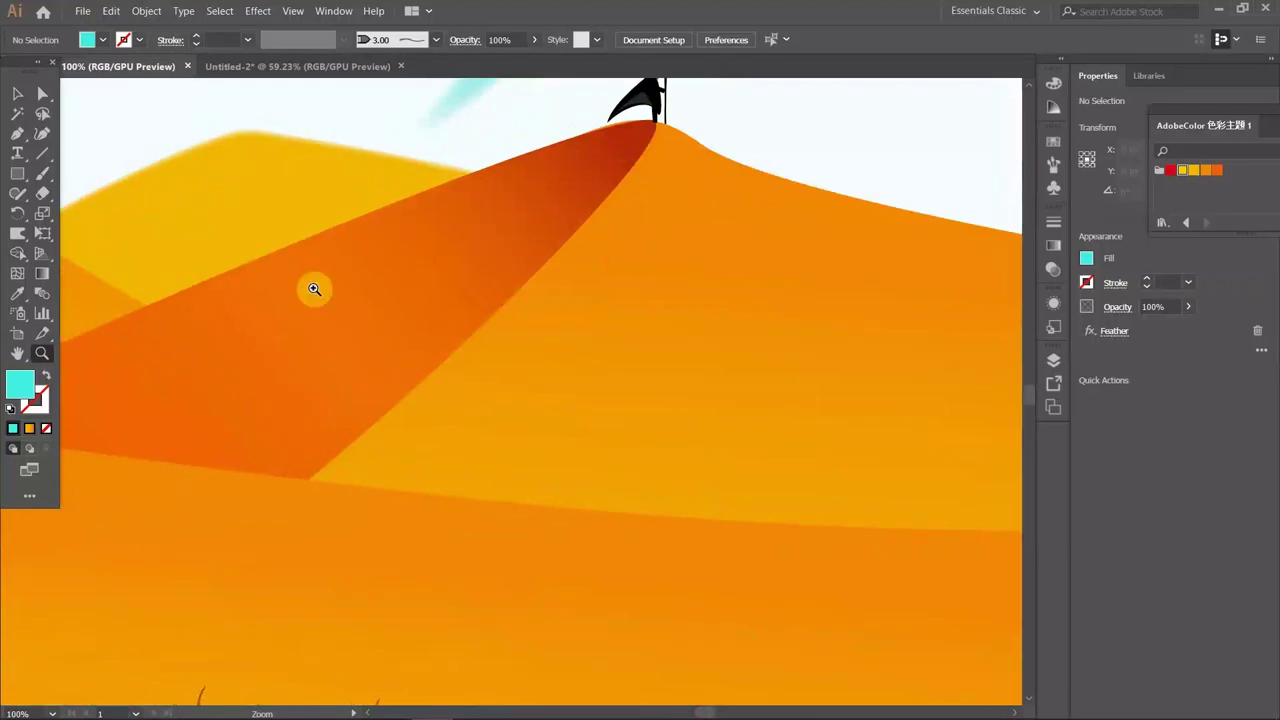
left_click(42, 93)
left_click(660, 192)
key("ctrl+equal")
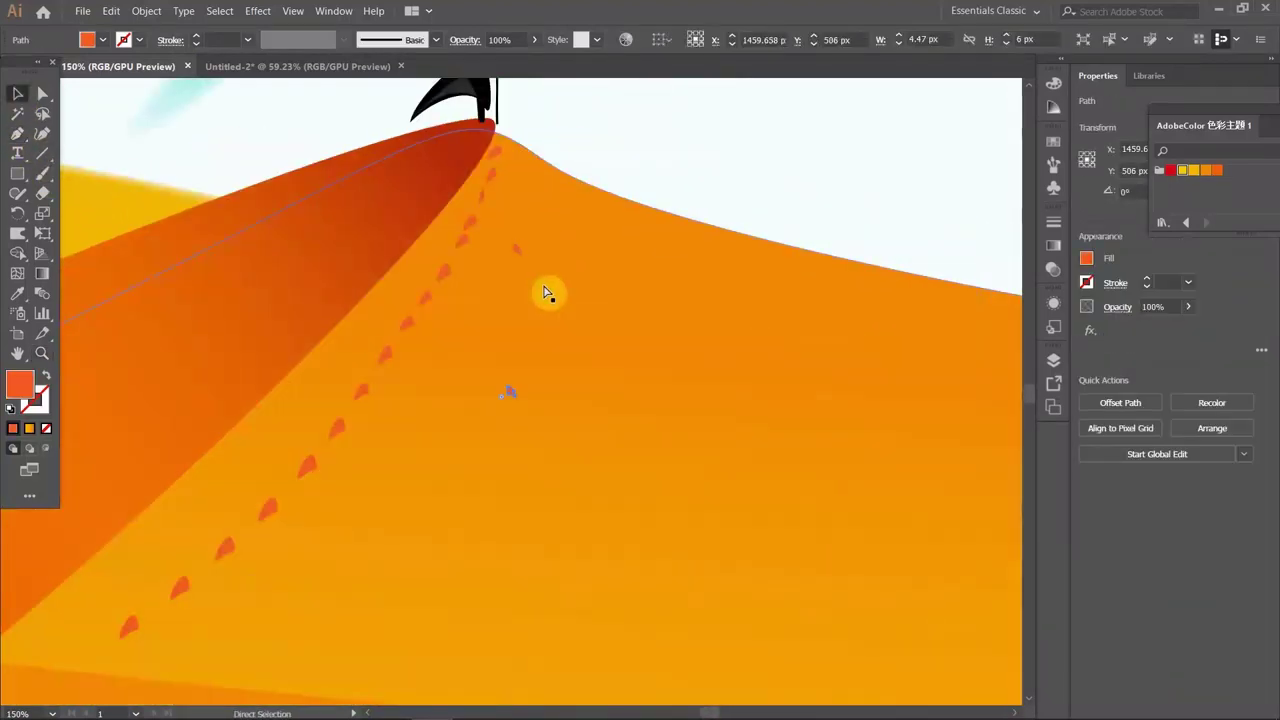
left_click_drag(511, 391, 512, 392)
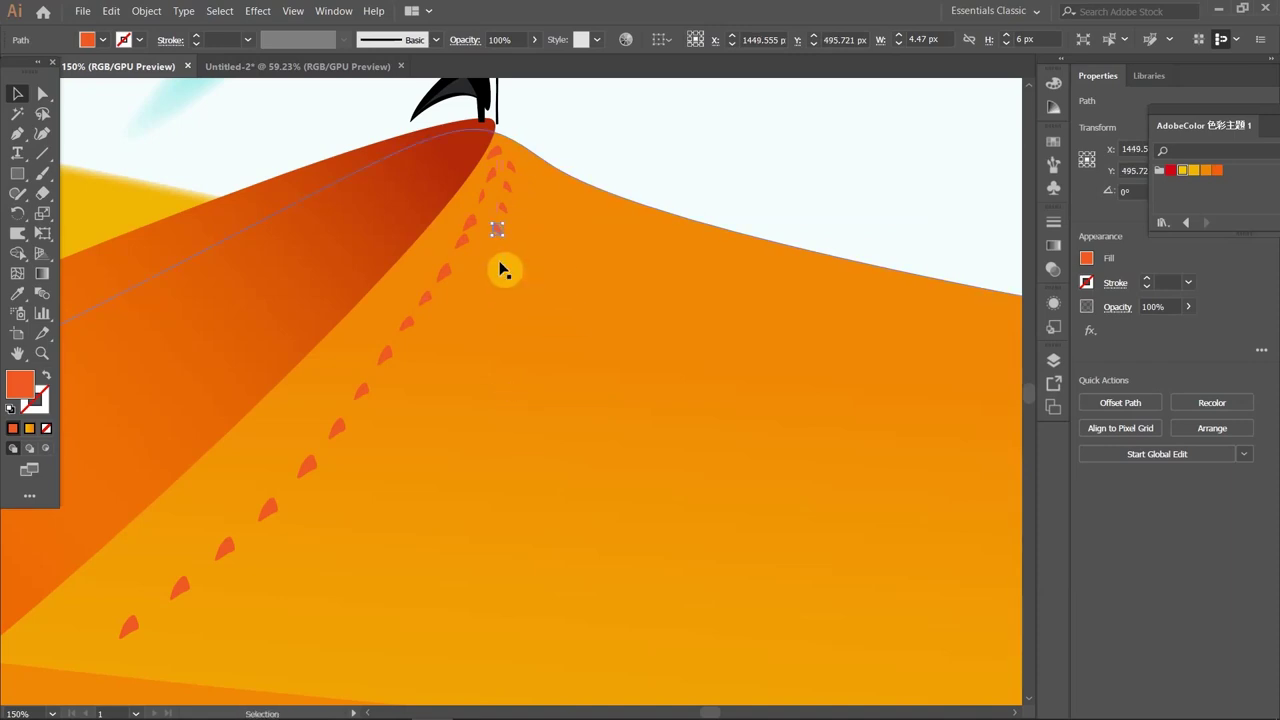
left_click_drag(517, 400, 500, 397)
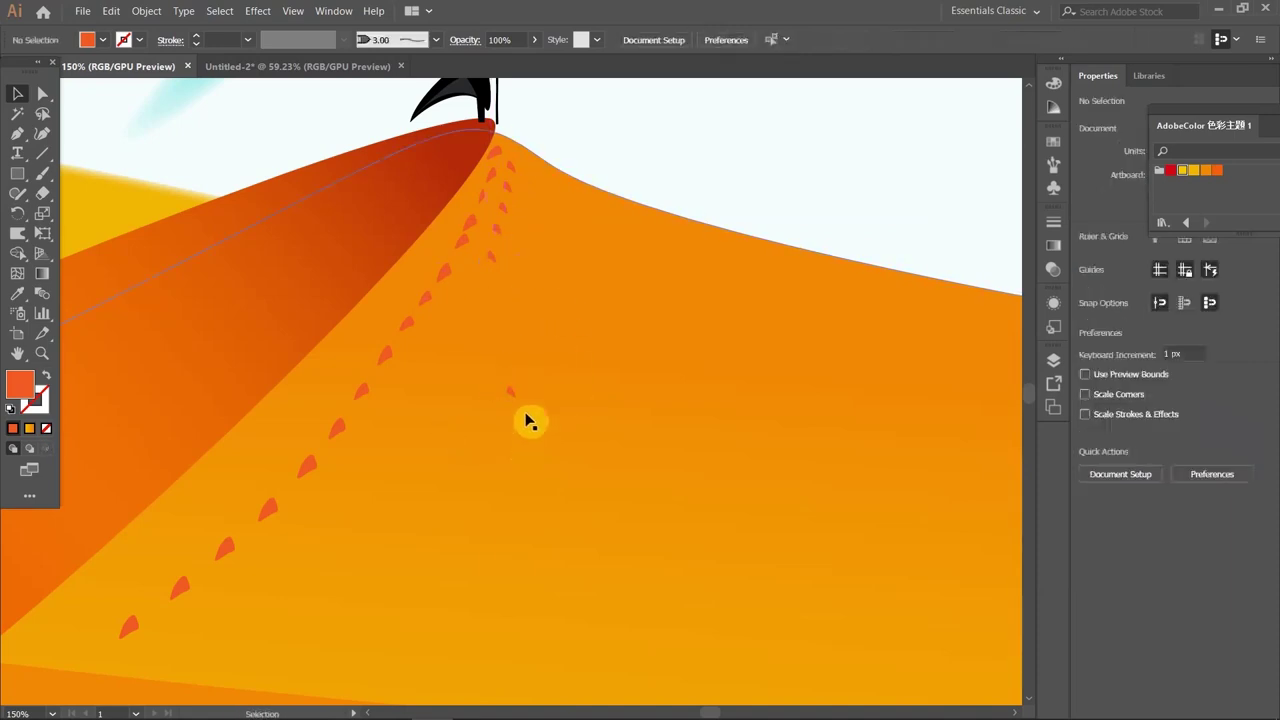
key("v")
left_click(517, 383)
key("ctrl+z")
Copy footprints with Move and drag them down the slope into a second trail.
scroll(470, 220, "up", 2)
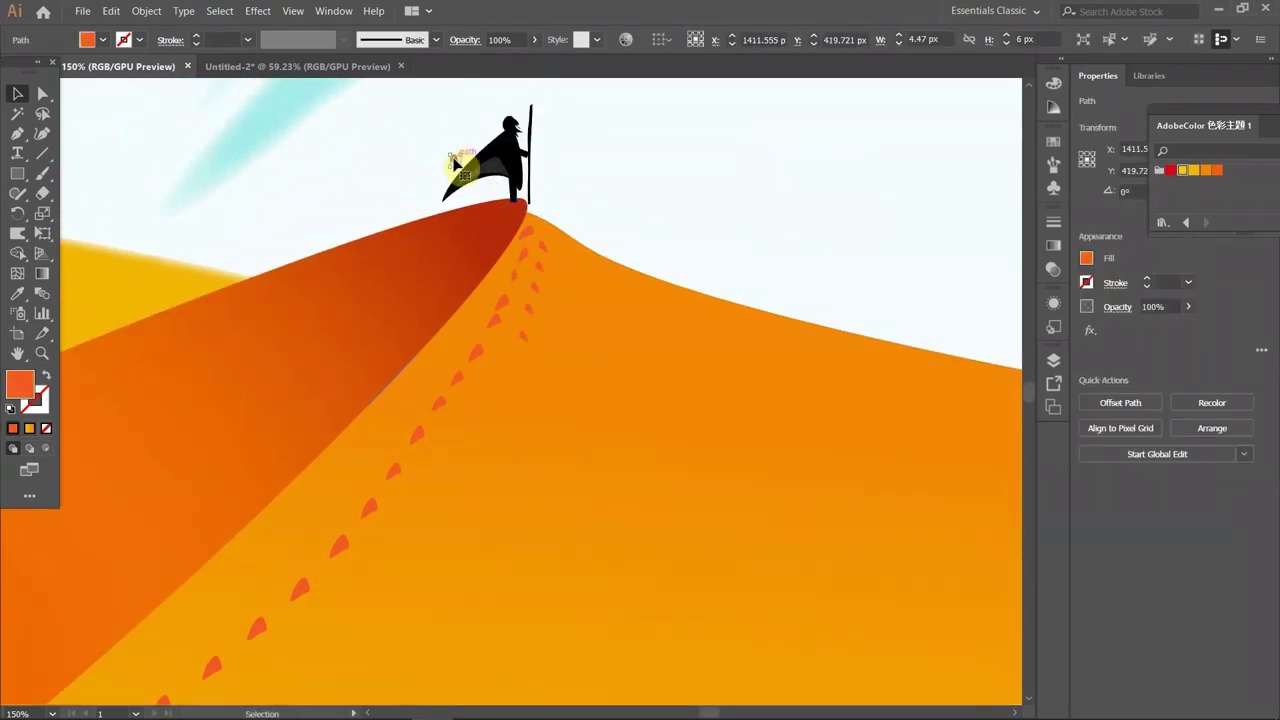
key("Return")
left_click(731, 479)
left_click_drag(598, 582, 434, 207)
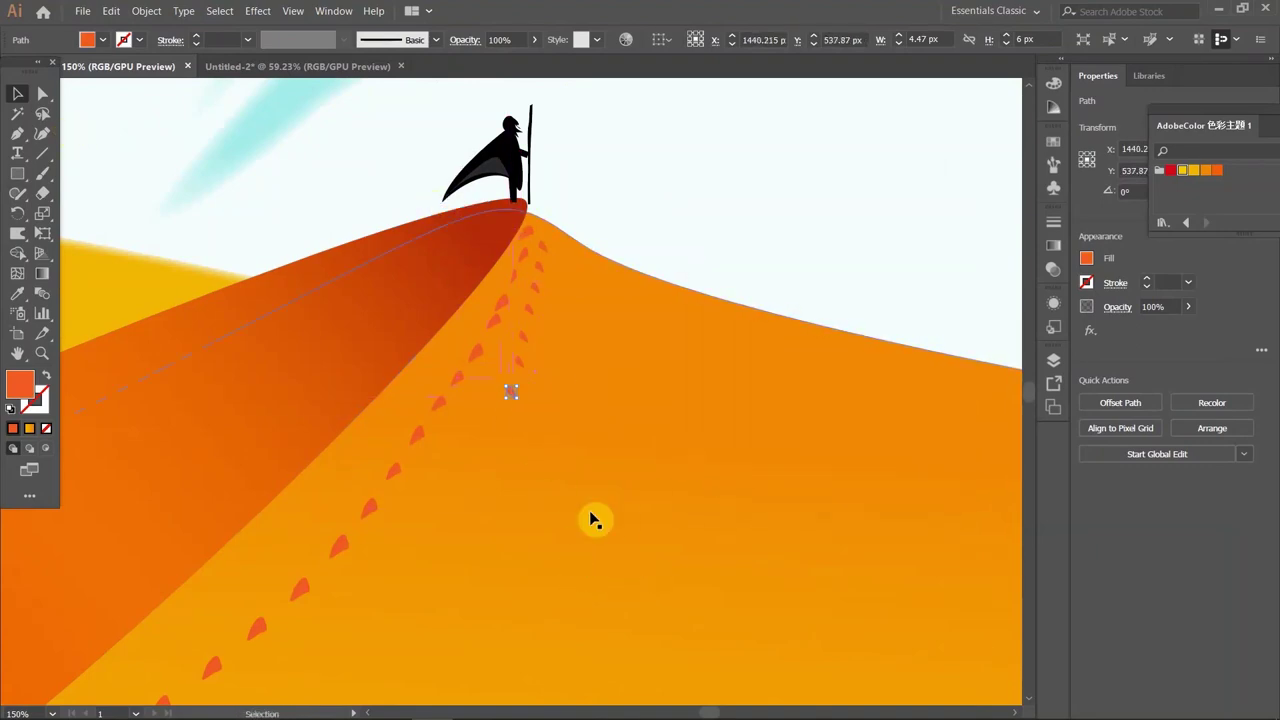
scroll(590, 508, "down", 3)
mouse_move(514, 392)
left_mouse_down()
mouse_move(222, 604)
mouse_move(230, 563)
mouse_move(318, 557)
left_mouse_up()
left_click_drag(287, 513, 294, 543)
key("ctrl+v")
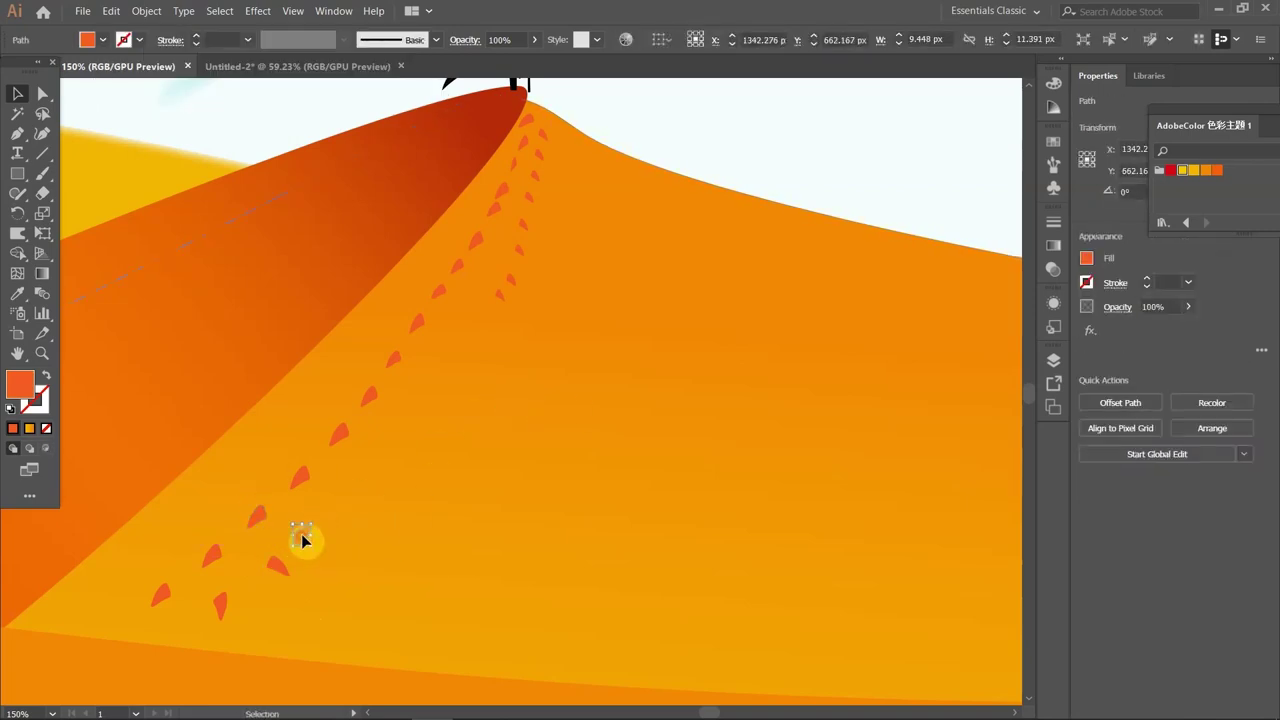
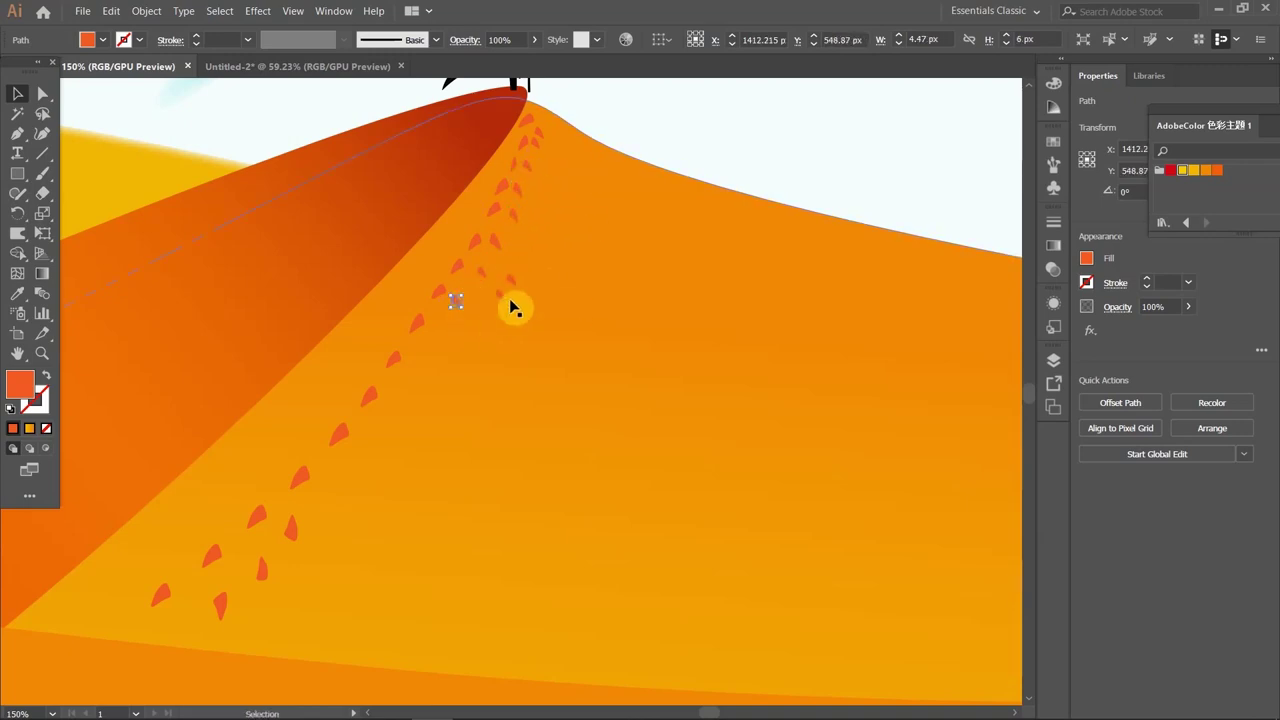
Zoom into the footprint trail, then move and rotate a footprint to about 334° along the trail.
key("z")
left_click(480, 328)
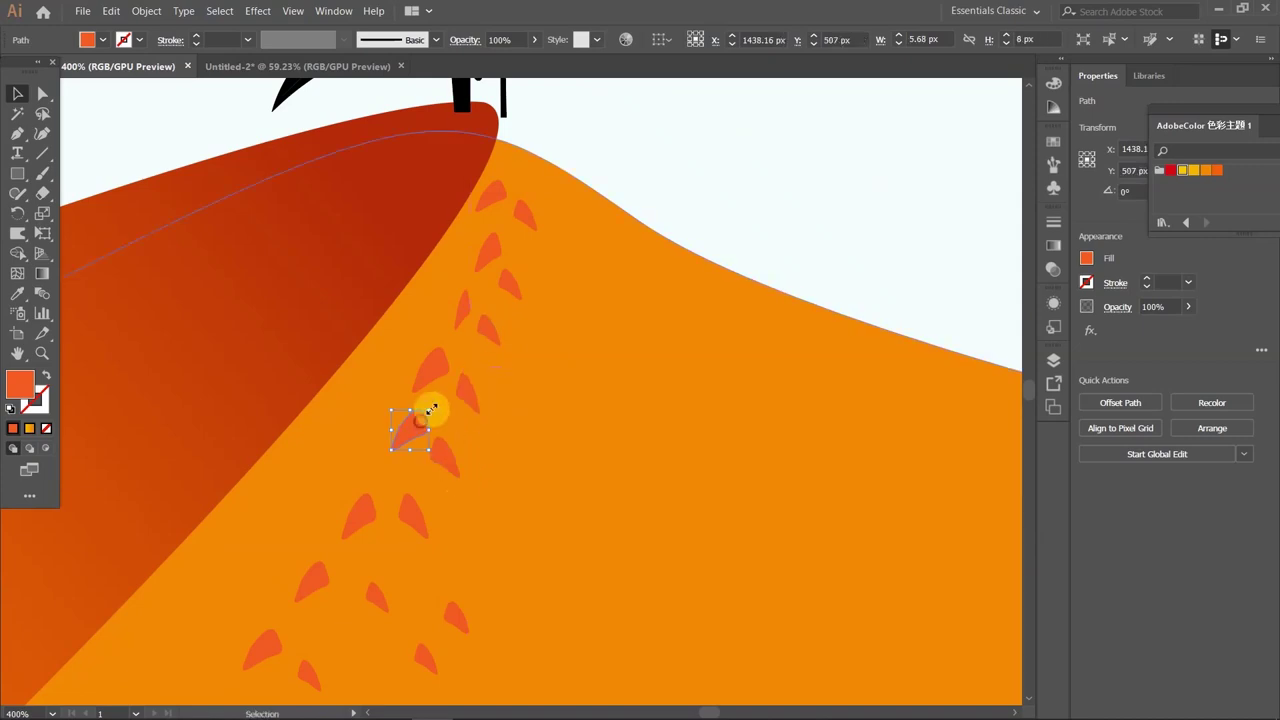
left_click_drag(372, 518, 373, 518)
left_click(480, 328)
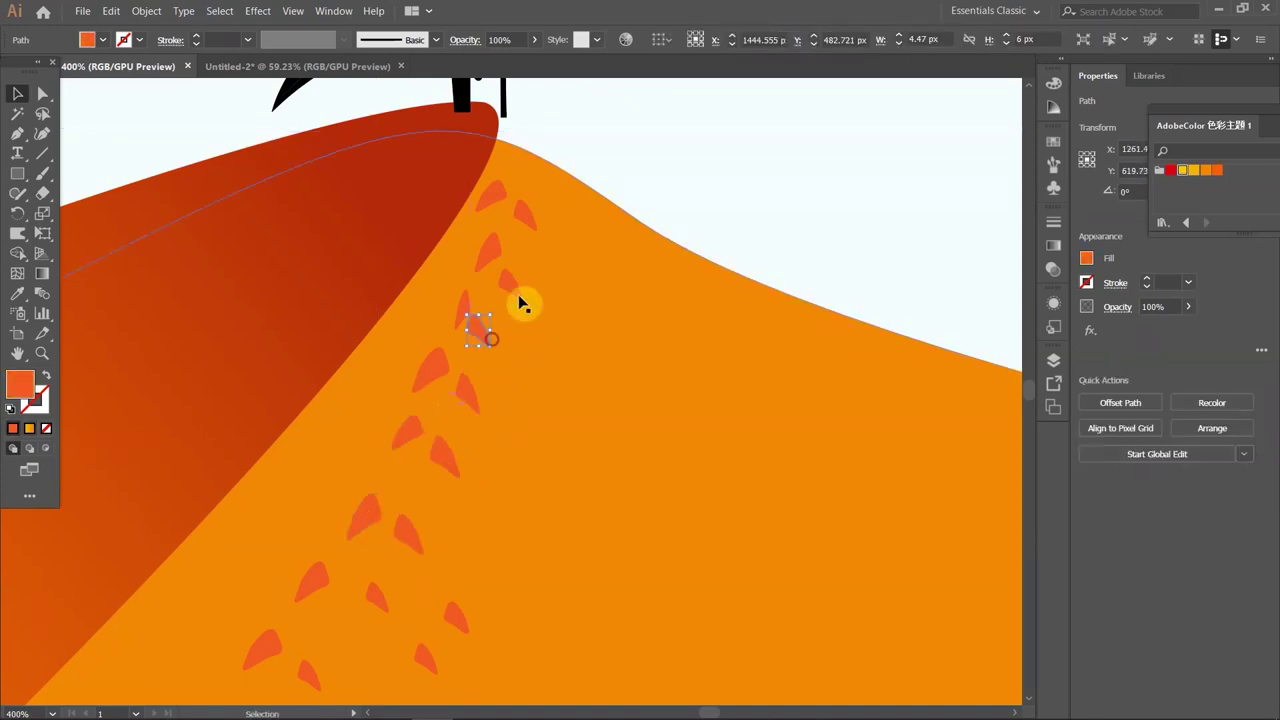
mouse_move(382, 583)
left_mouse_down()
mouse_move(314, 563)
mouse_move(258, 508)
left_mouse_up()
left_click(316, 561)
left_click_drag(264, 553, 226, 574)
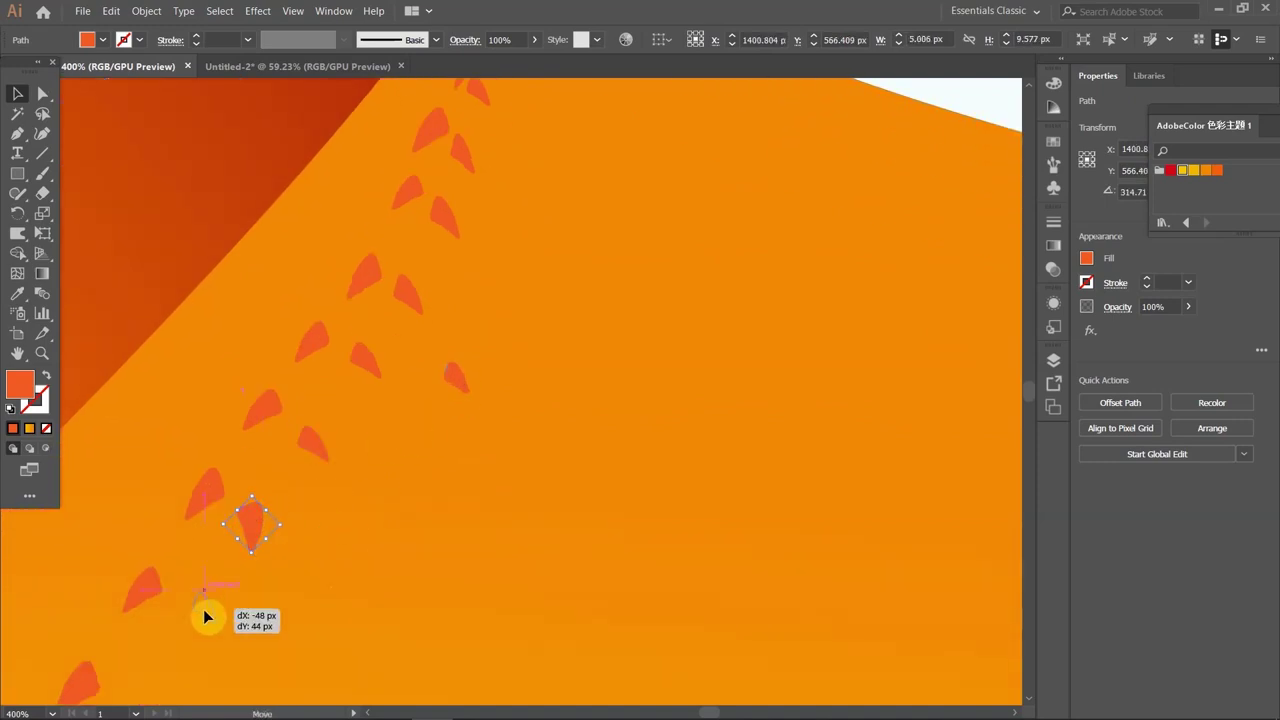
scroll(226, 574, "down", 3)
left_click_drag(144, 500, 132, 530)
left_click_drag(135, 541, 138, 544)
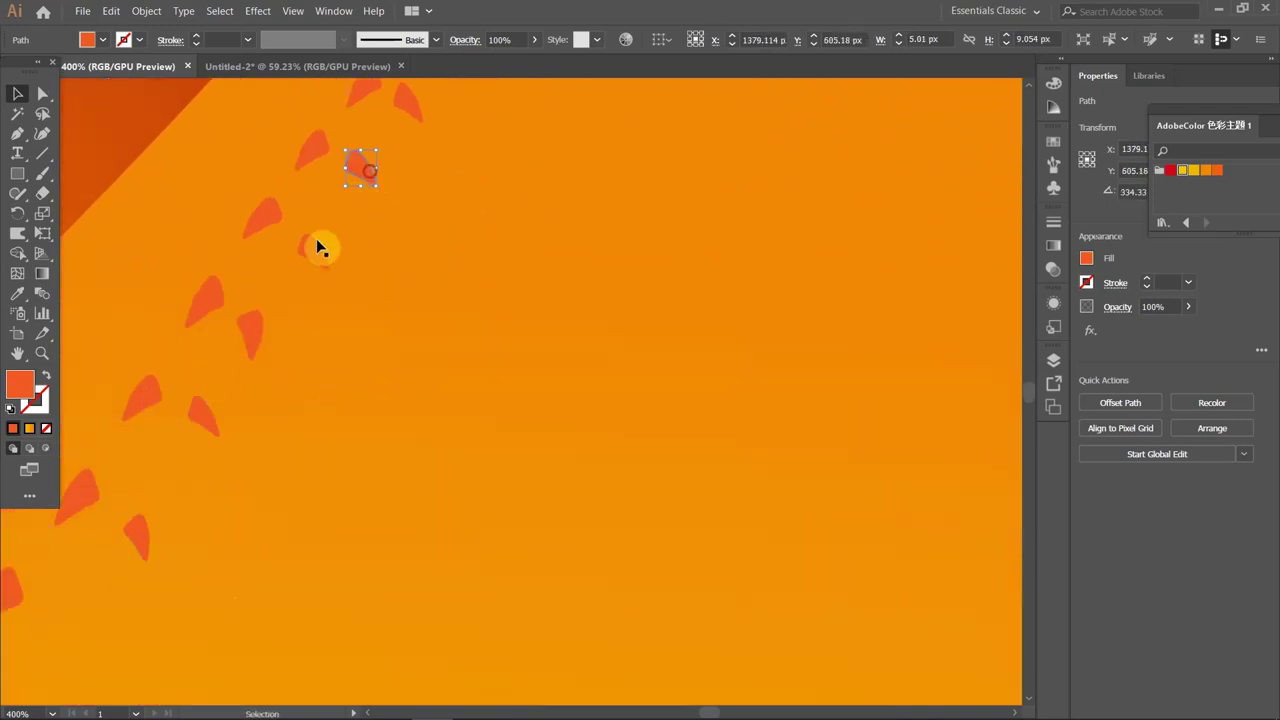
left_click_drag(208, 427, 208, 427)
scroll(137, 491, "up", 5)
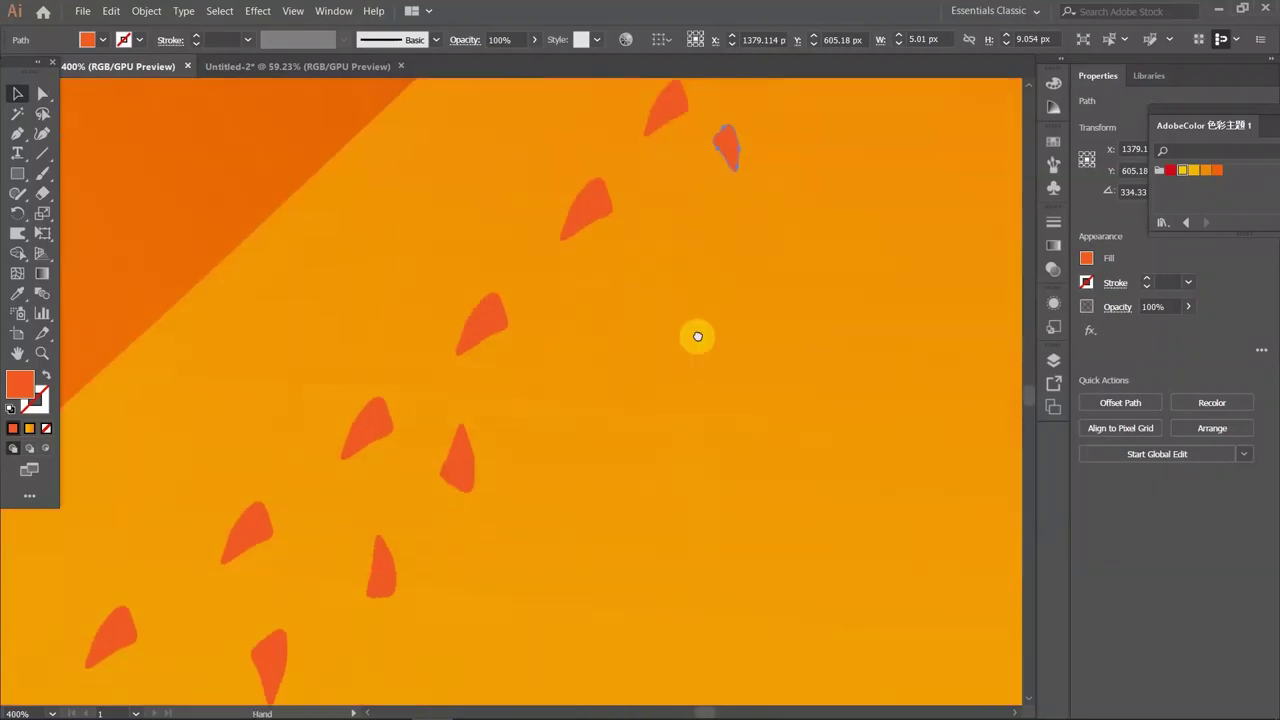
Duplicate footprints to extend the trail up the dune, positioning and nudging the copies.
left_click_drag(730, 146, 628, 258)
left_click_drag(530, 397, 557, 374)
key("z")
scroll(540, 370, "down", 5)
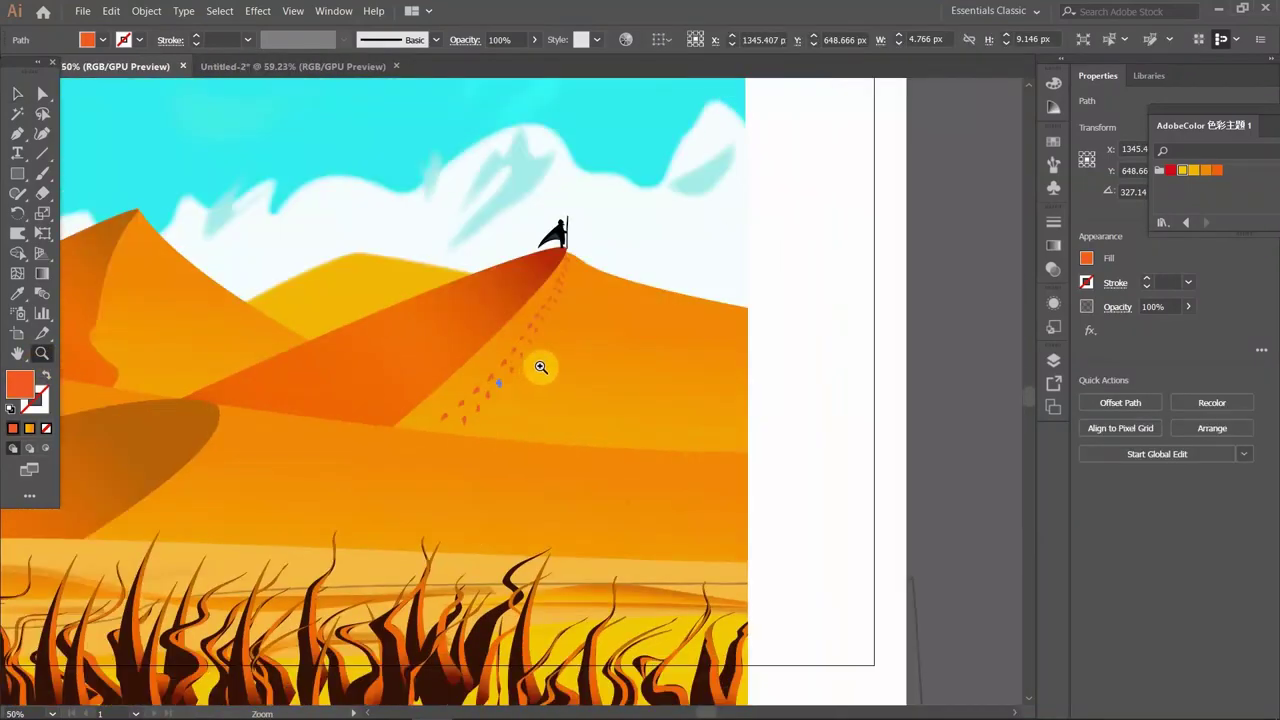
scroll(500, 385, "up", 5)
key("v")
left_click_drag(536, 452, 535, 452)
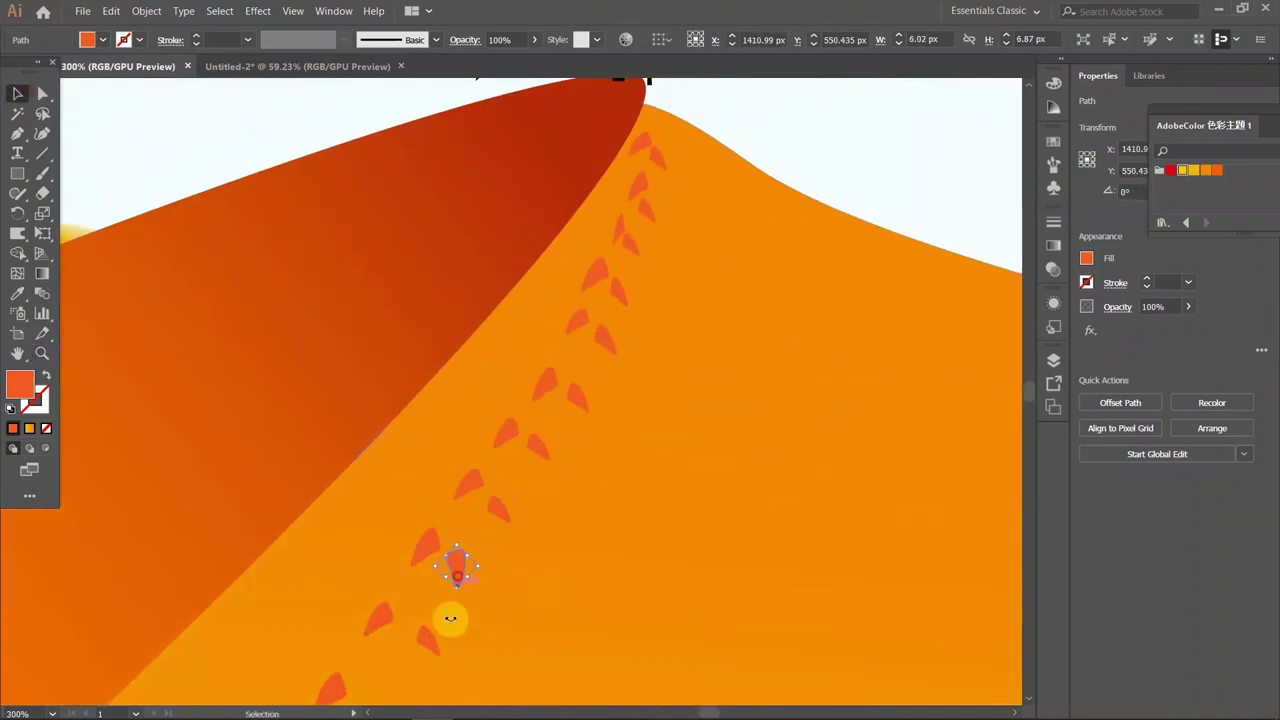
left_click_drag(458, 582, 456, 580)
scroll(375, 609, "down", 3)
left_click_drag(579, 207, 580, 198)
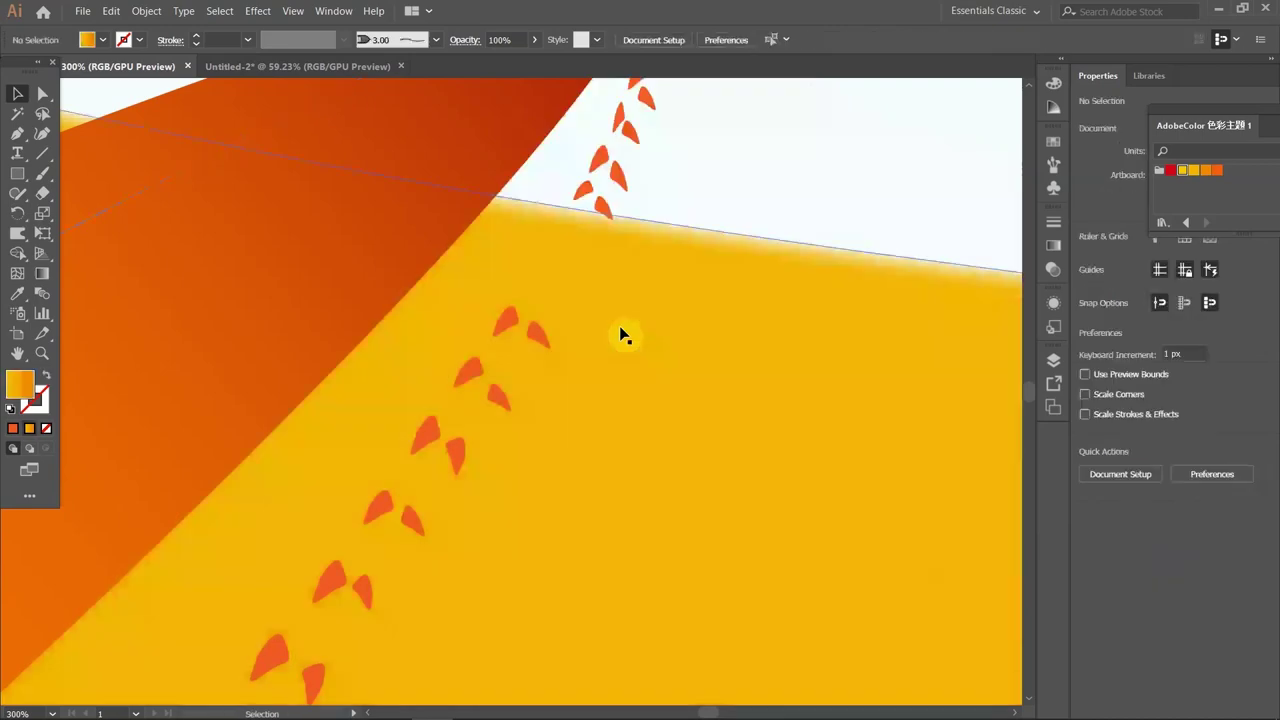
left_click_drag(623, 334, 562, 253)
Near the dune peak, move and rotate a small footprint to follow the trail, then zoom out.
left_click(42, 353)
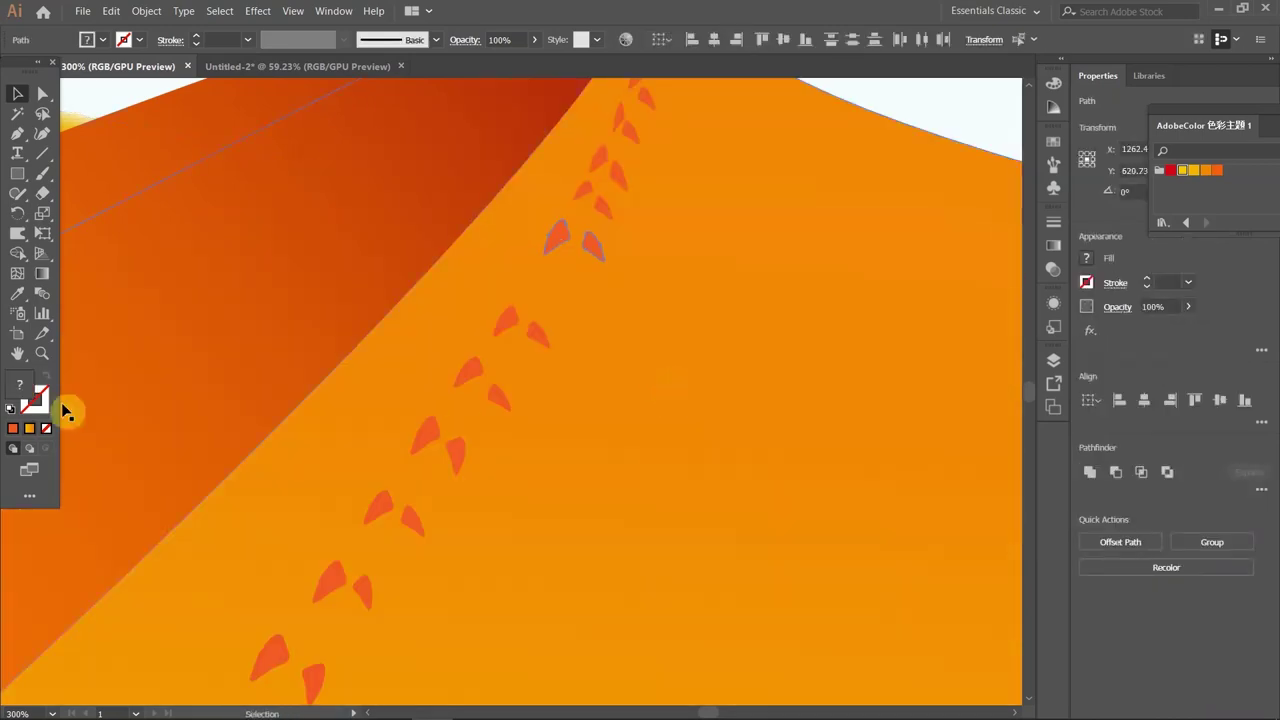
left_click_drag(560, 497, 657, 434)
left_click(17, 93)
left_click_drag(471, 329, 474, 427)
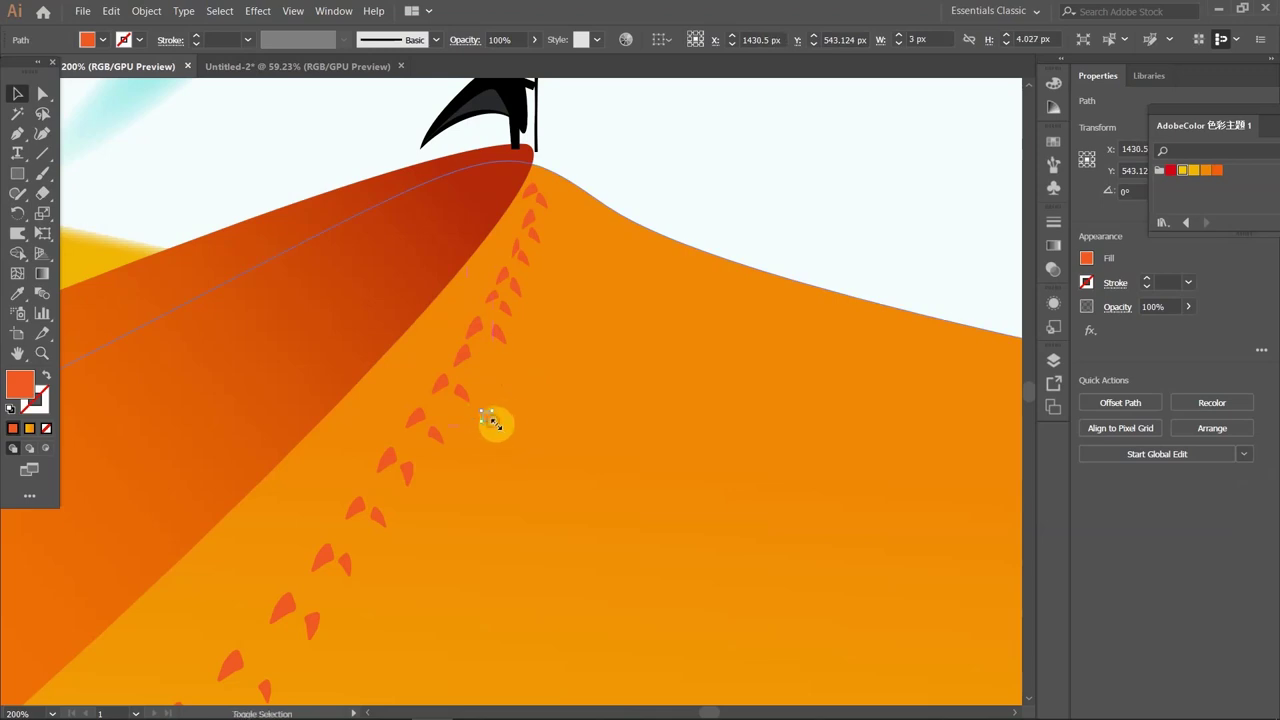
scroll(483, 388, "up", 3)
left_click_drag(480, 380, 557, 344)
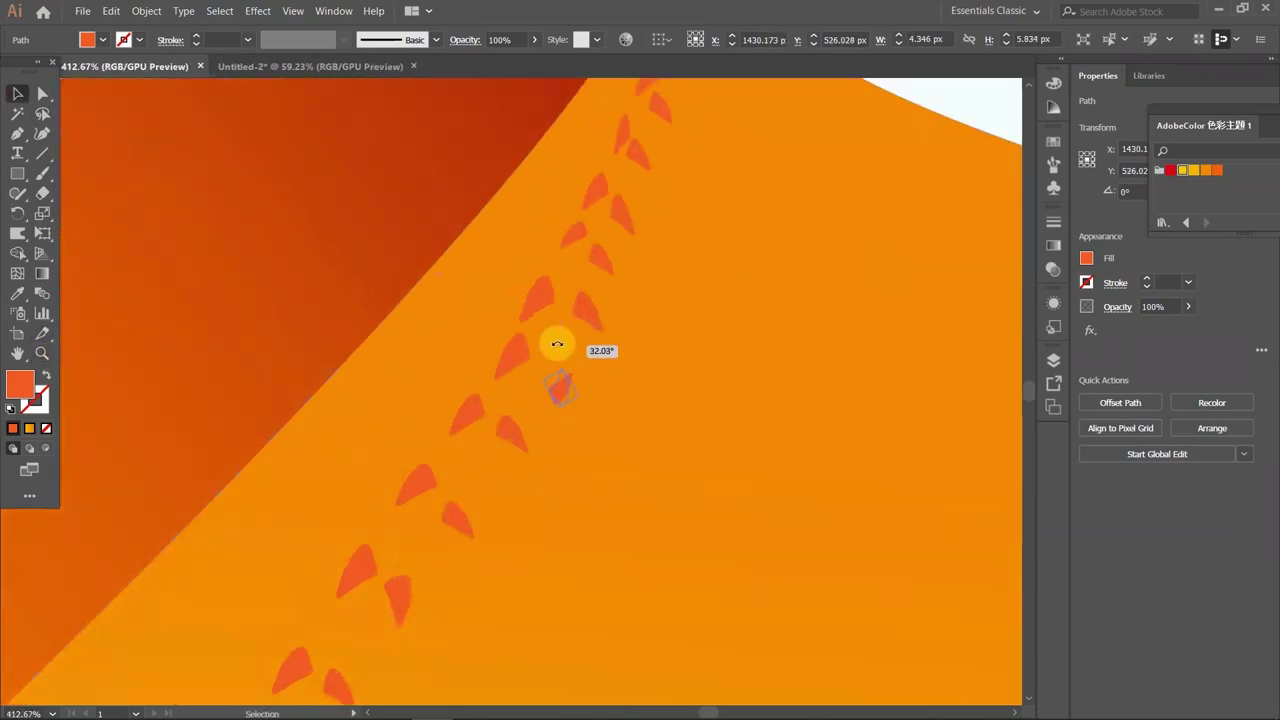
mouse_move(529, 357)
left_mouse_down()
mouse_move(591, 337)
mouse_move(553, 436)
left_mouse_up()
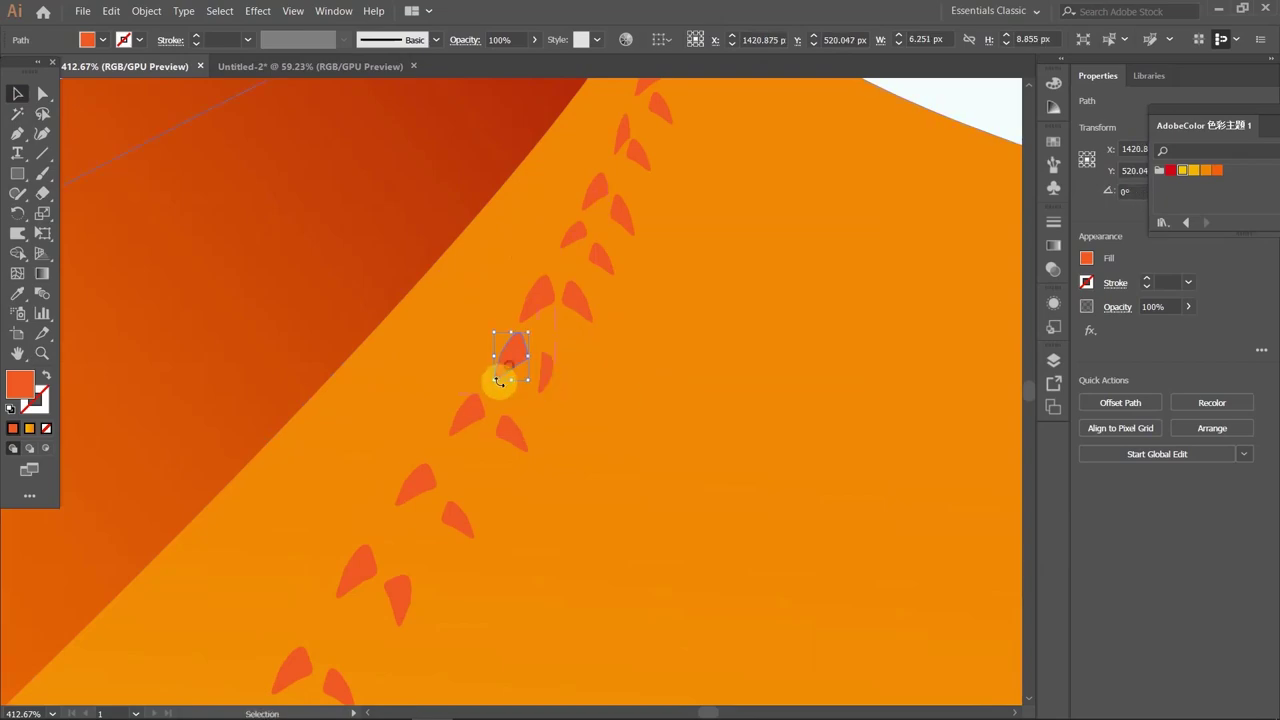
scroll(474, 469, "down", 3)
scroll(728, 586, "down", 3)
scroll(706, 700, "down", 5)
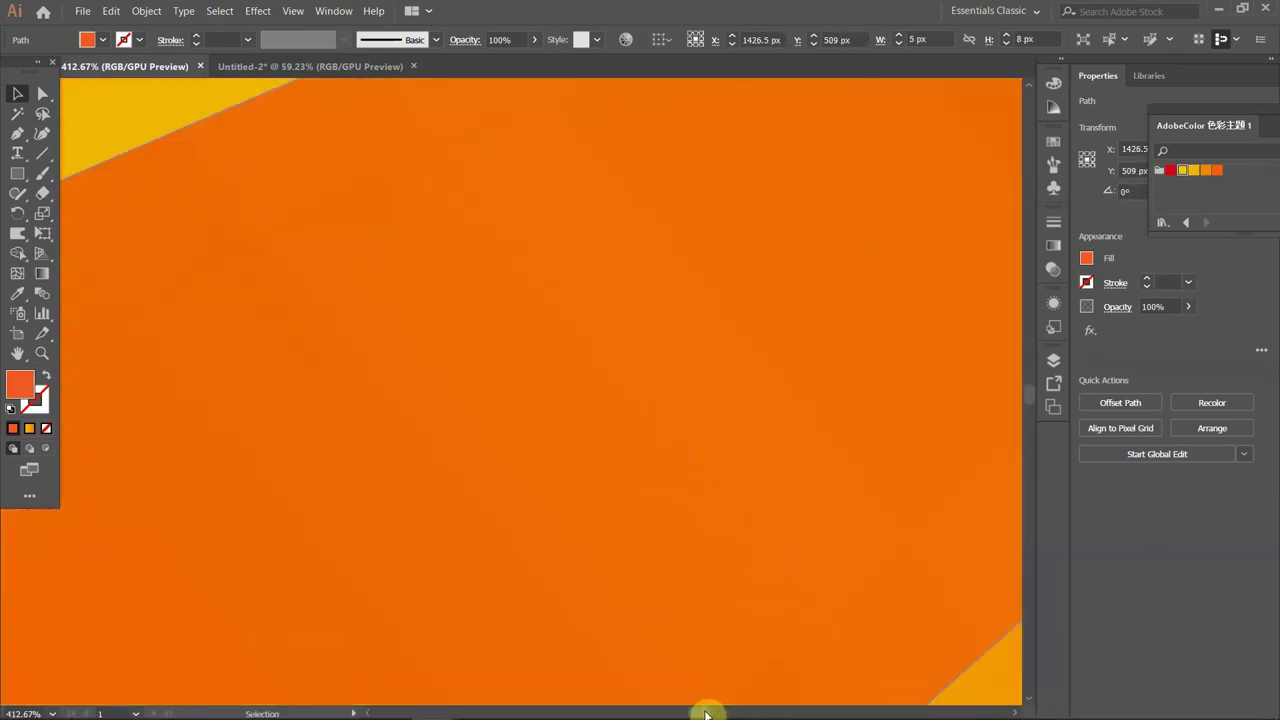
key("shift+o")
key("z")
scroll(506, 437, "down", 3)
scroll(444, 429, "down", 5)
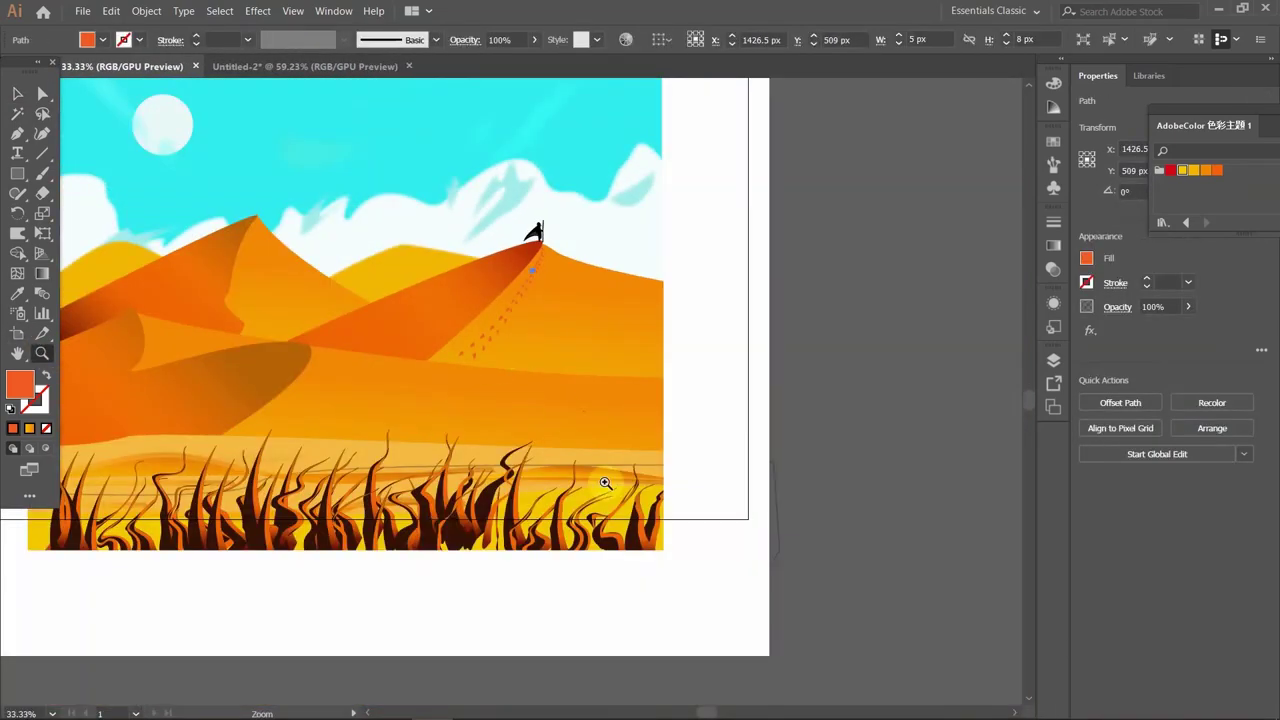
Select the artwork's background rectangle with the Selection tool.
scroll(634, 540, "left", 2)
scroll(660, 540, "up", 1)
scroll(657, 486, "left", 2)
key("v")
left_click(172, 568)
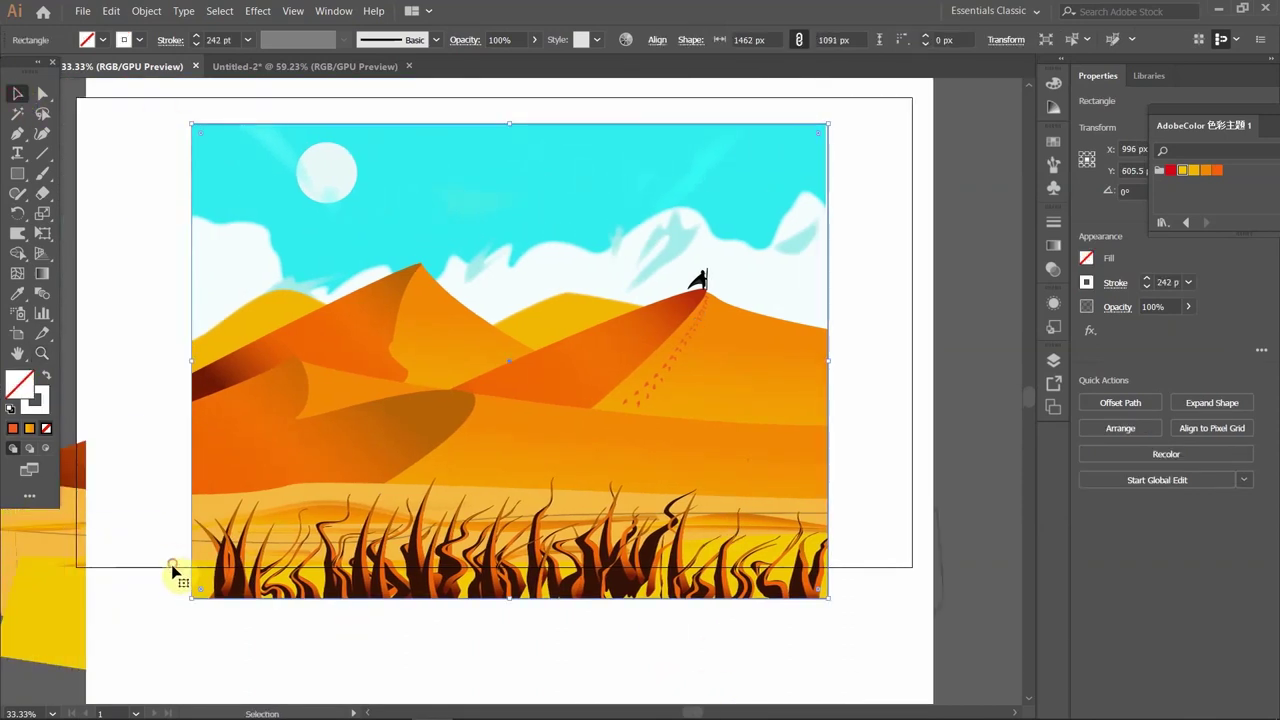
left_click(980, 660)
left_click(909, 571)
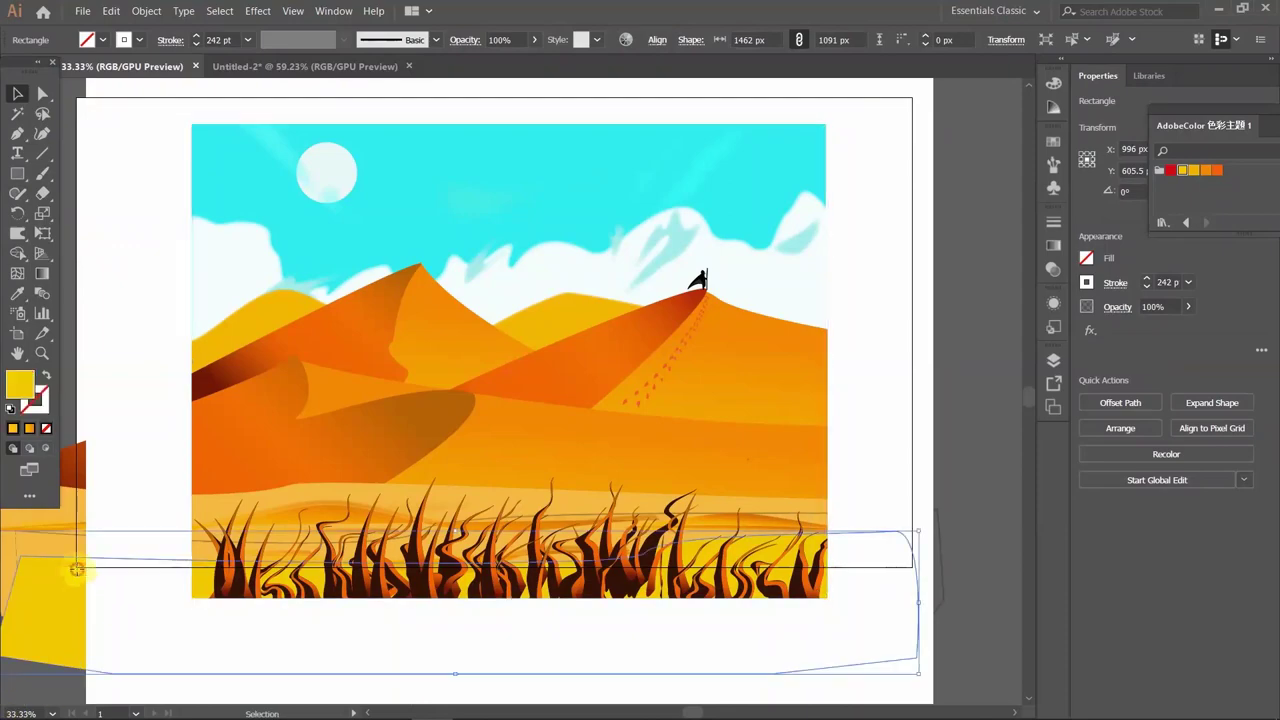
left_click(86, 100)
left_click(911, 576)
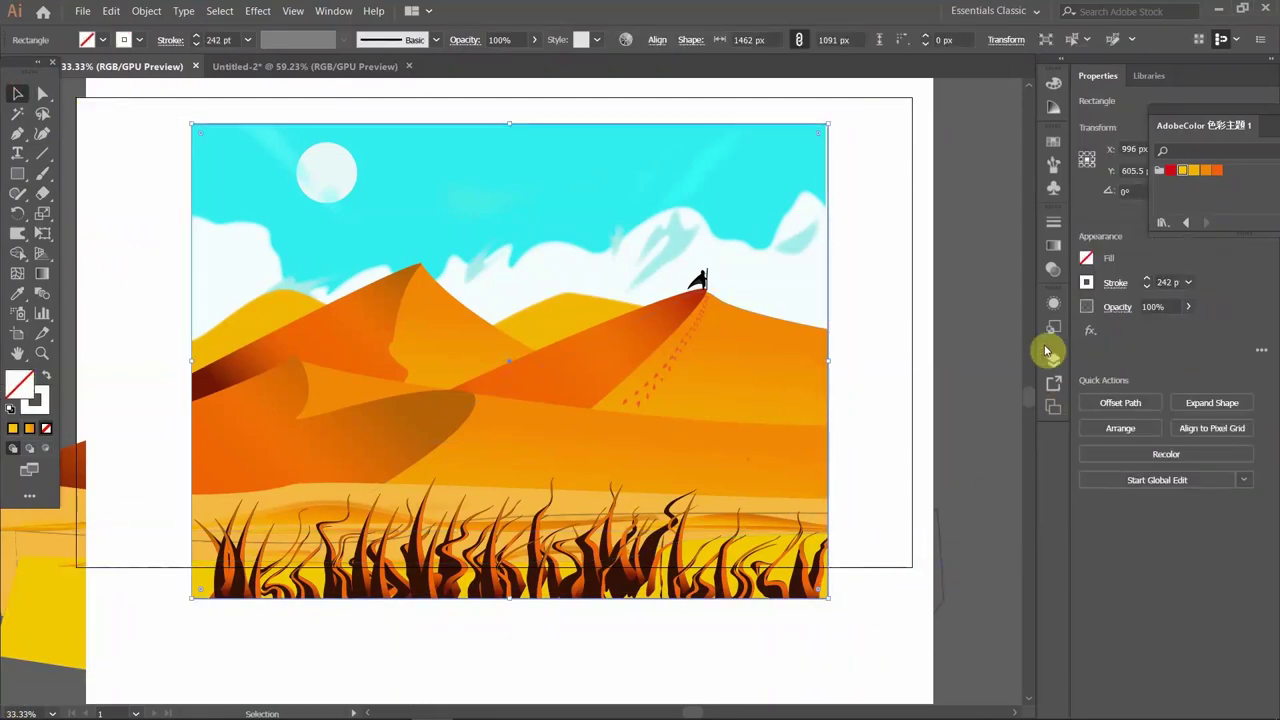
Select all the artwork, scale it down by a corner and move it onto the page.
key("ctrl+a")
left_click_drag(943, 694, 684, 522)
left_click_drag(652, 337, 785, 367)
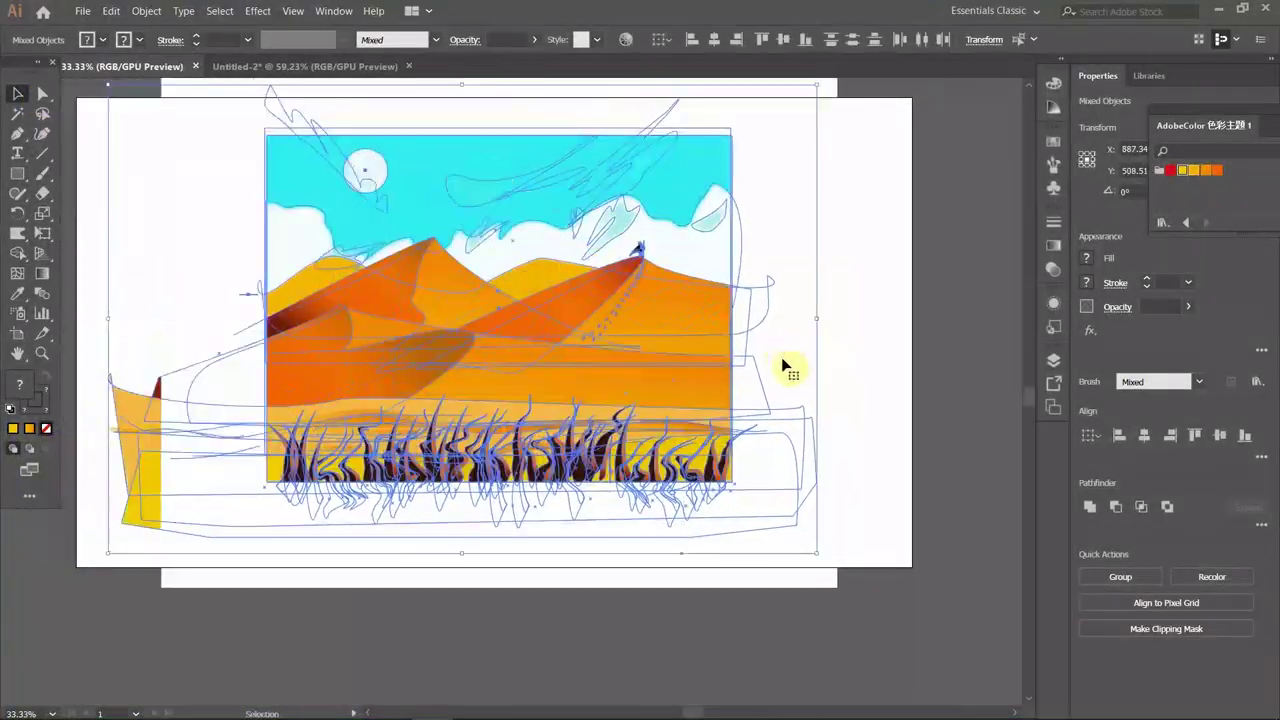
left_click(731, 571)
key("z")
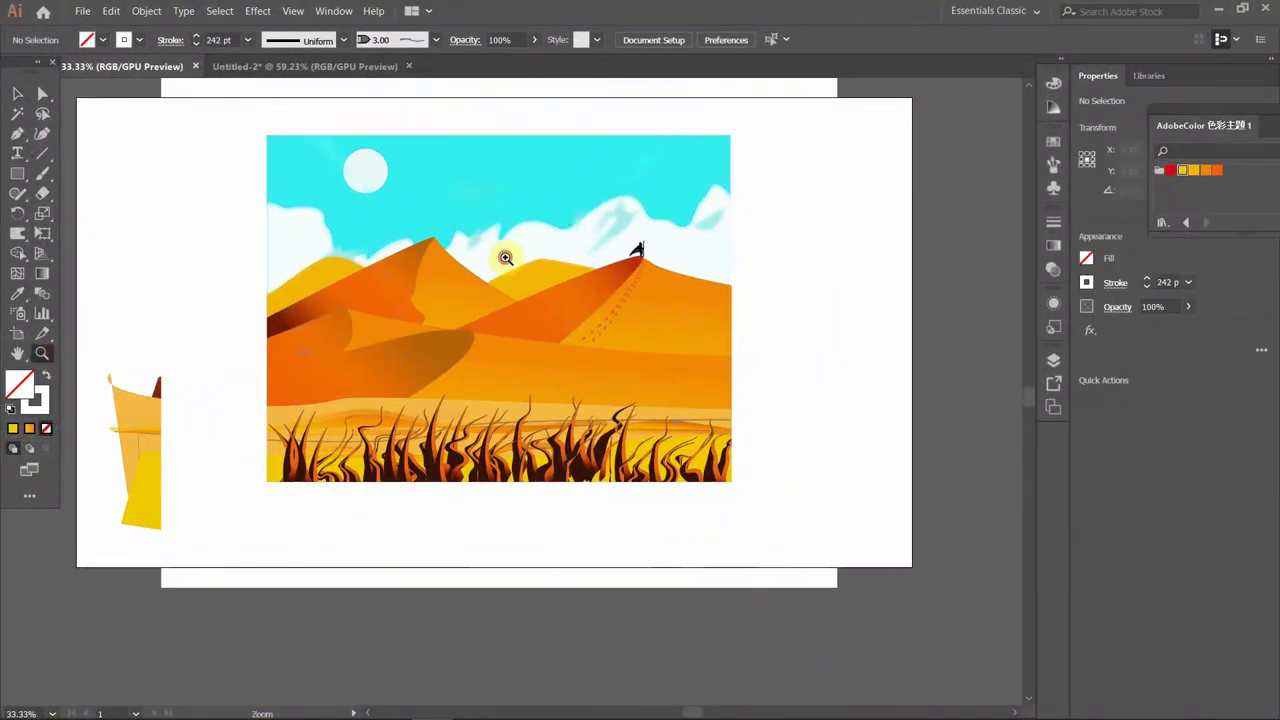
key("ctrl+1")
scroll(463, 395, "up", 2)
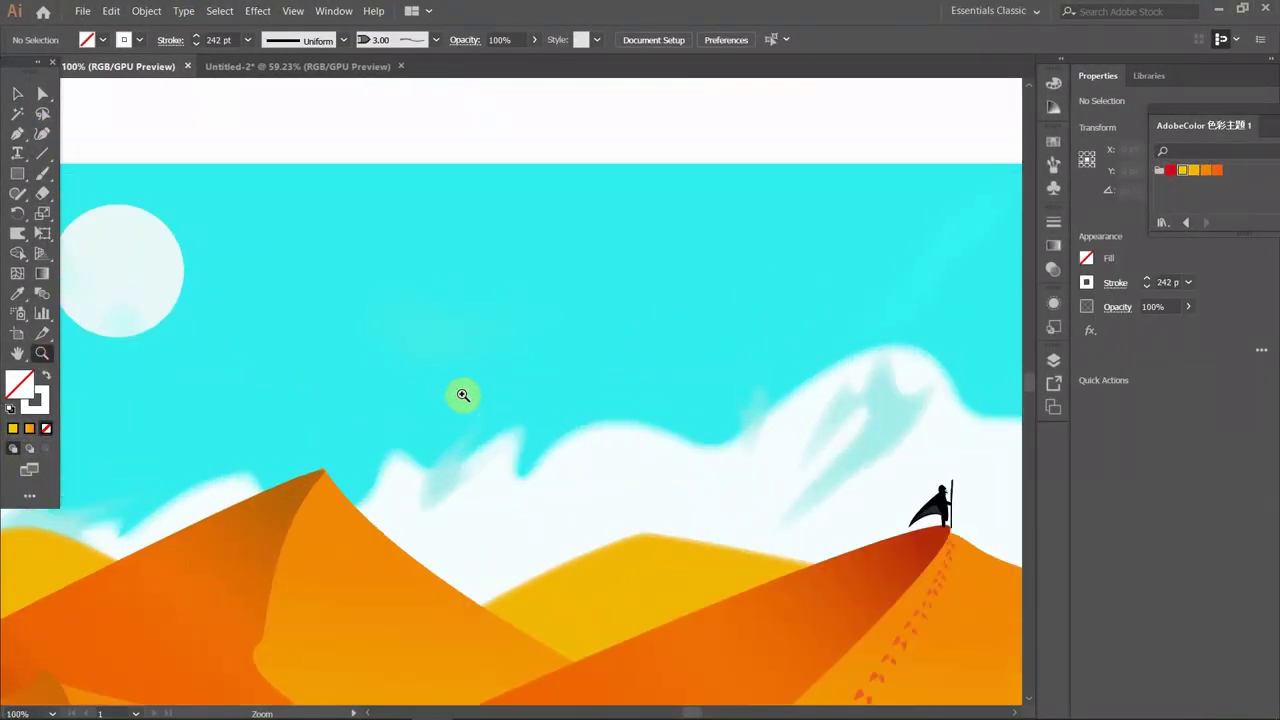
Undo a trial straight line and draw a curved streak path across the sky with the Pen tool.
left_click(42, 153)
left_click(254, 297)
left_click(680, 394)
key("ctrl+z")
left_click(18, 132)
left_click_drag(282, 321, 314, 317)
left_click_drag(510, 270, 249, 85)
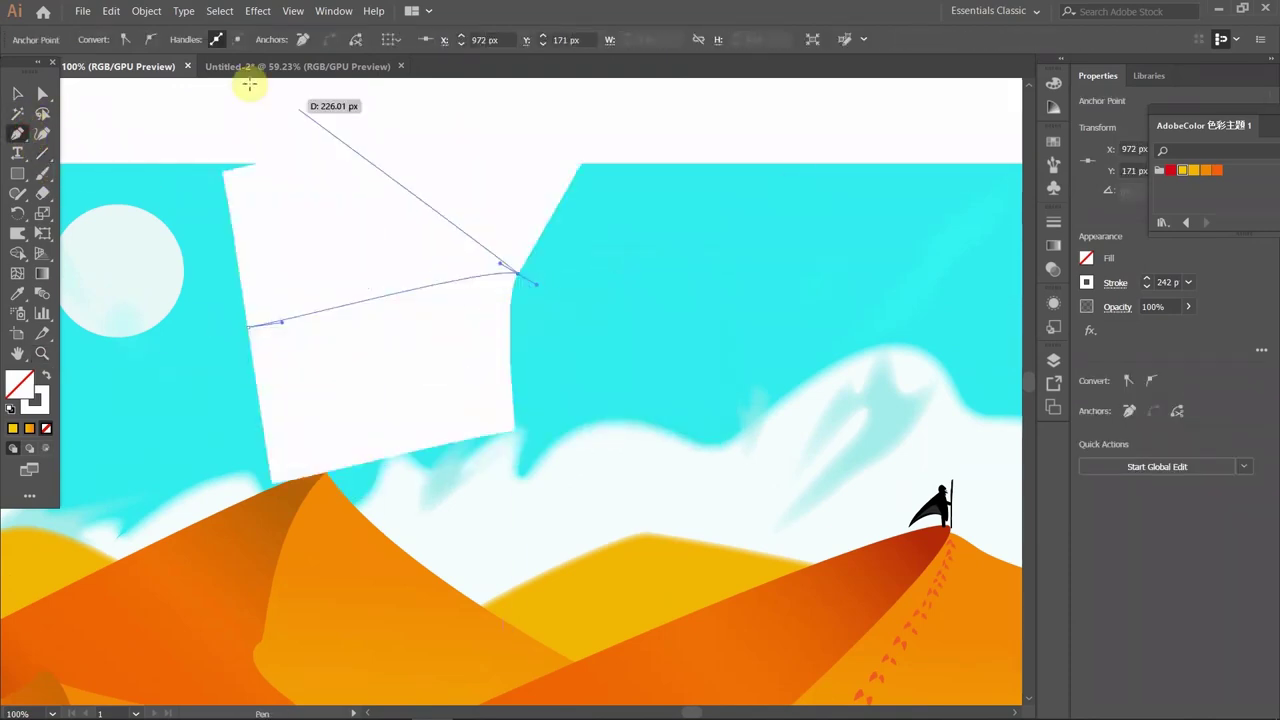
Give the streak a 6 pt stroke with a tapered width profile and reposition it.
left_click(22, 100)
left_click(337, 306)
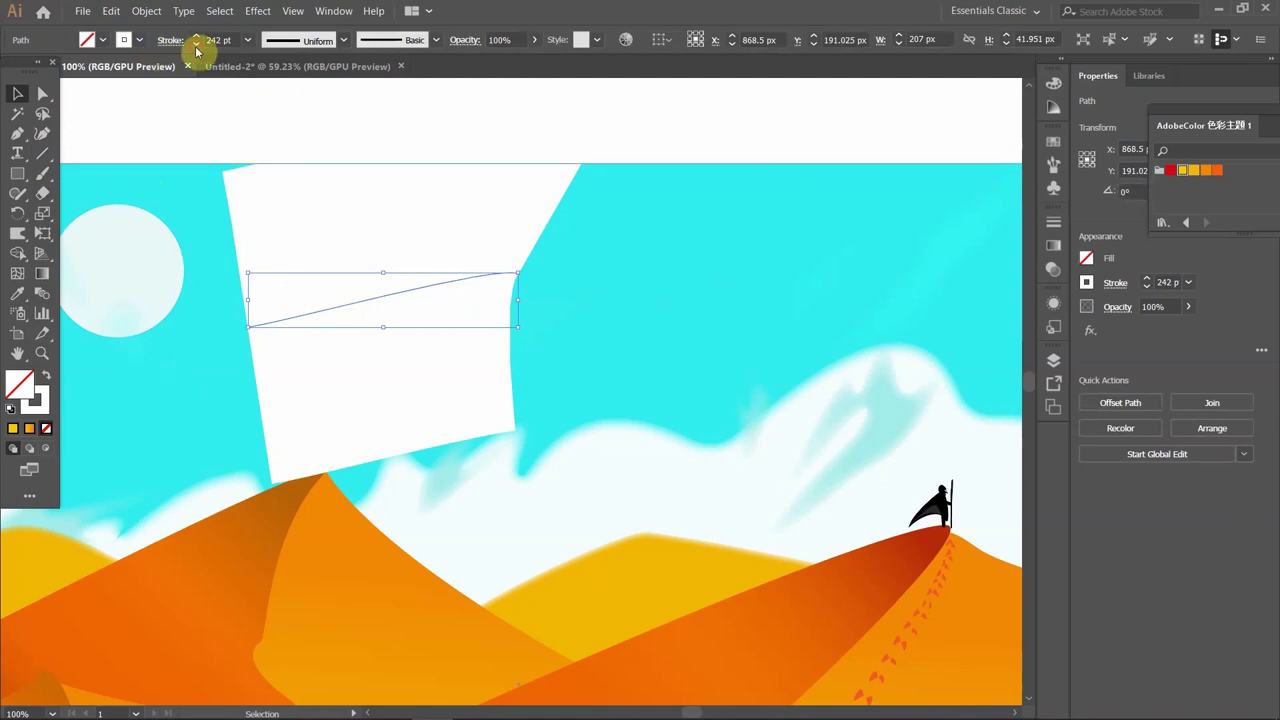
left_click(197, 45)
type("6")
left_click(343, 40)
left_click(300, 110)
mouse_move(520, 271)
left_mouse_down()
mouse_move(366, 331)
mouse_move(405, 357)
left_mouse_up()
Apply Effect > Stylize > Feather to the streak, then zoom out and select the cyan sky.
left_click(258, 10)
left_click(475, 243)
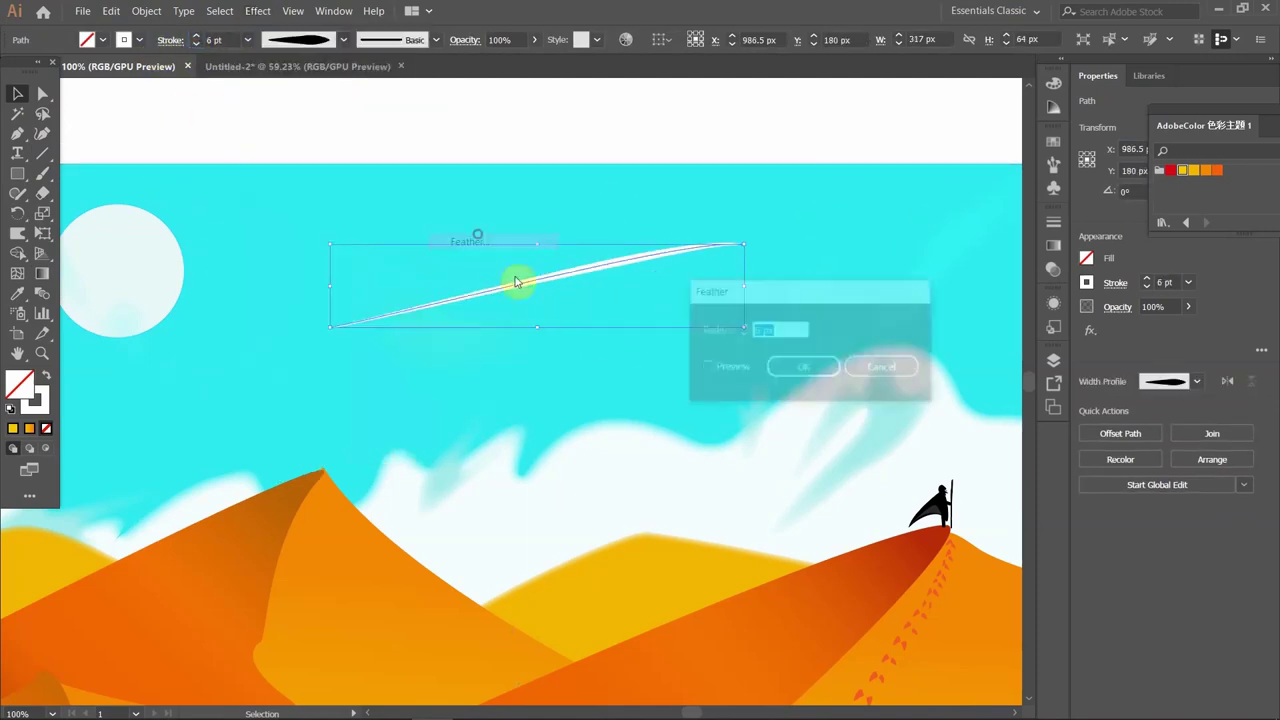
key("Return")
key("z")
key("ctrl+minus")
key("ctrl+minus")
key("ctrl+minus")
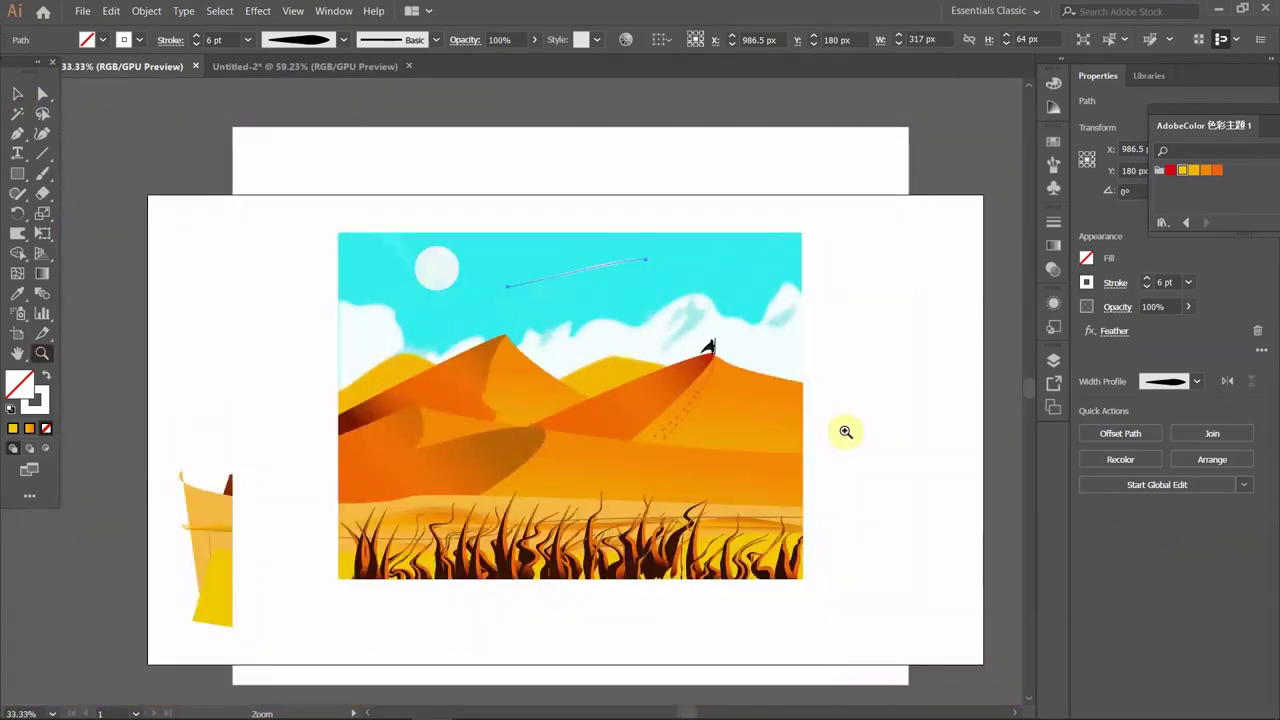
key("ctrl+1")
left_click(17, 93)
left_click(640, 398)
scroll(640, 398, "down", 1)
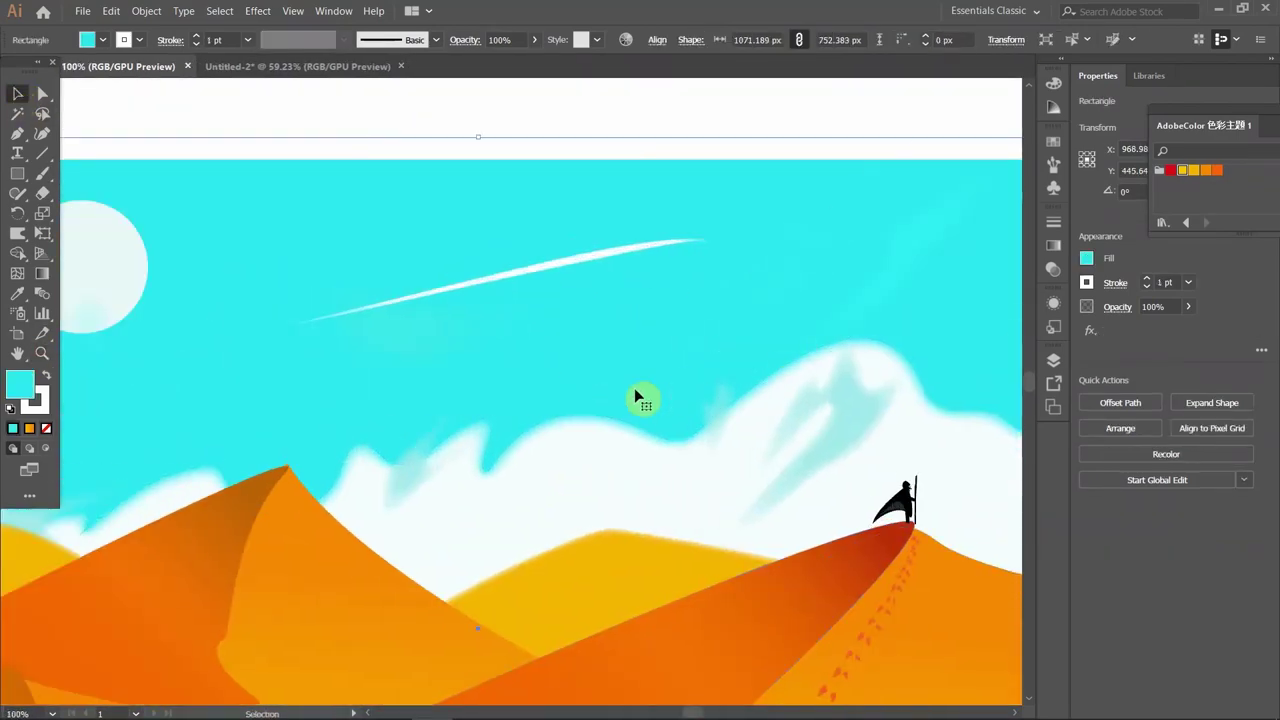
Abandon an unfinished path, zoom in on the sky and set the fill colour to black.
left_click(17, 133)
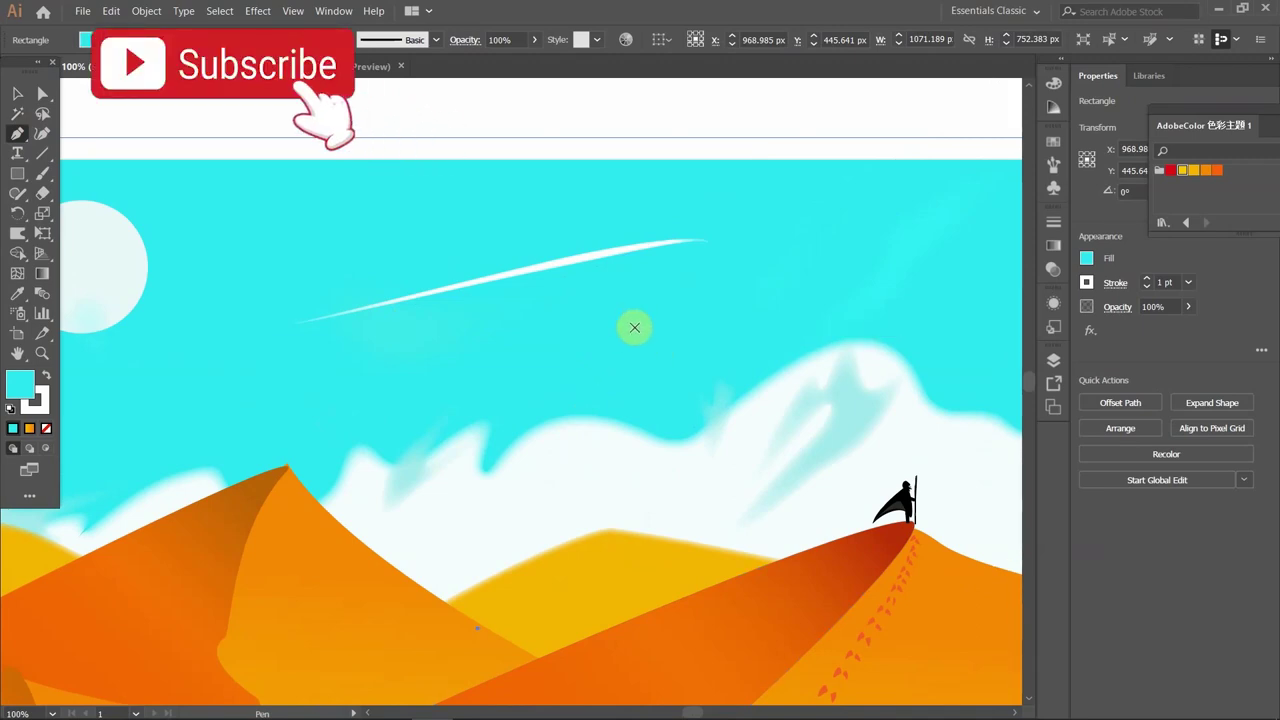
left_click(546, 319)
key("Escape")
left_click(42, 350)
left_click(553, 337)
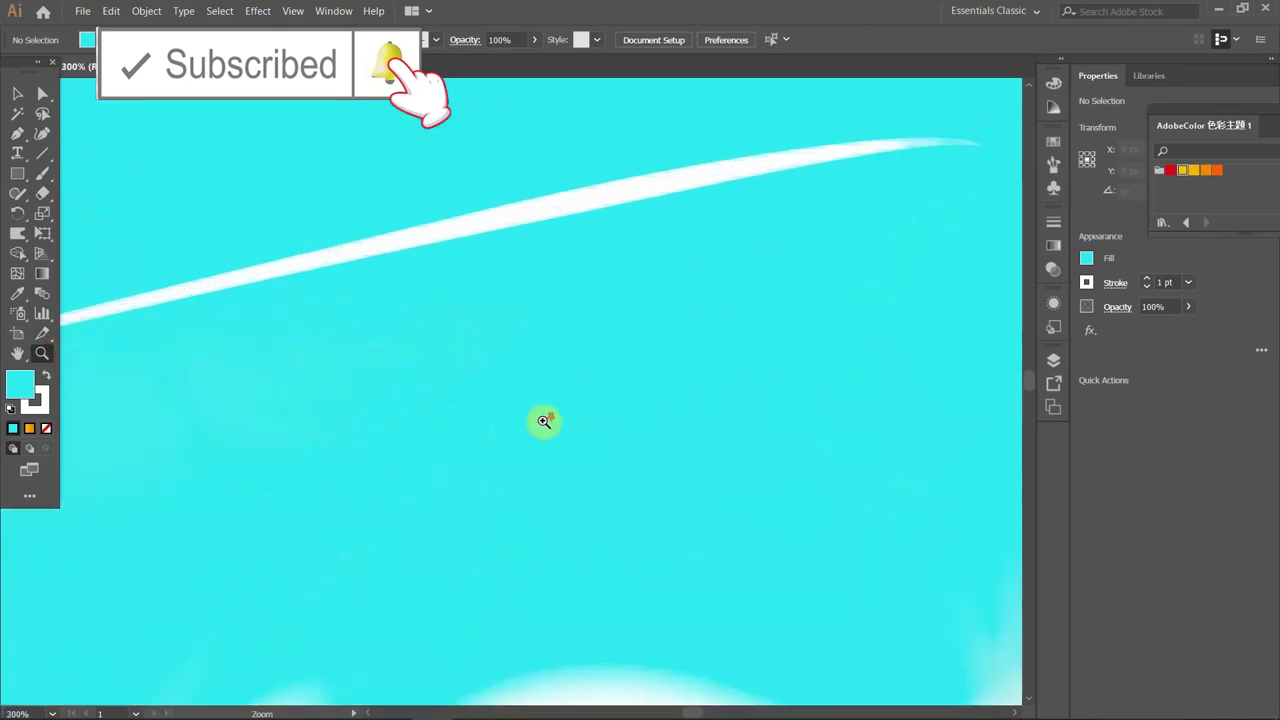
left_click(549, 426)
left_click(20, 401)
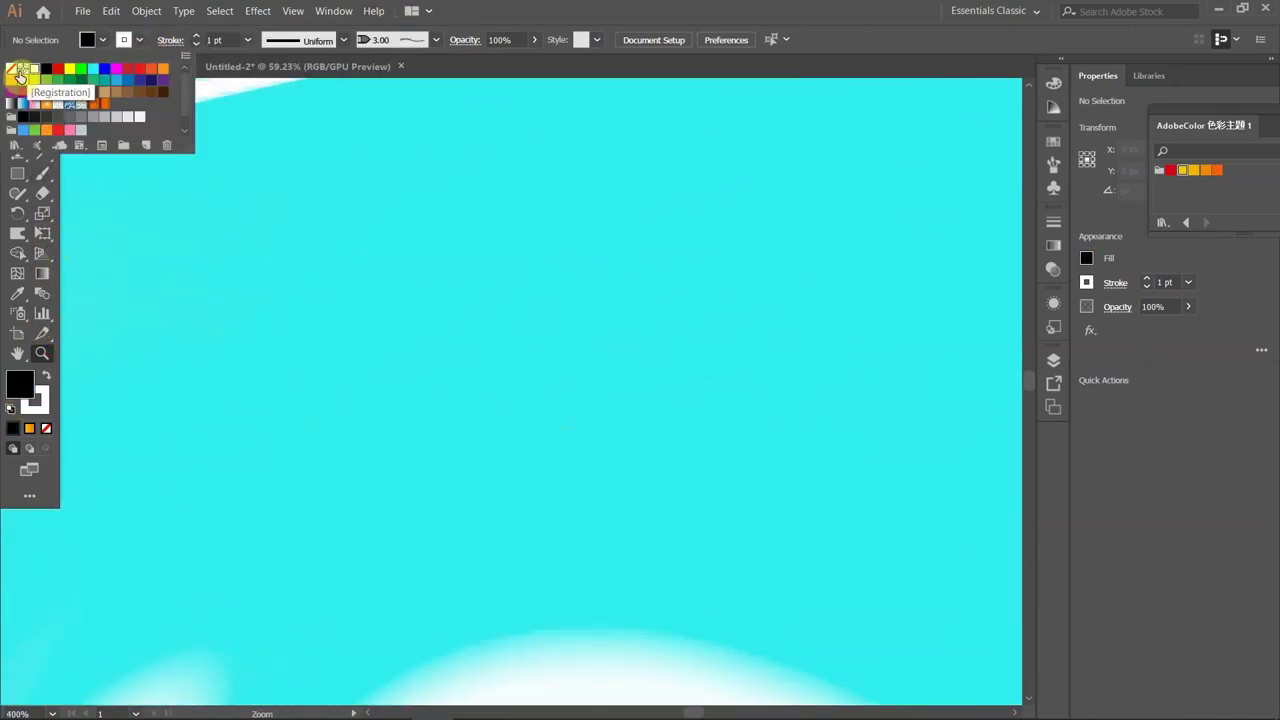
key("Escape")
Draw the curved edges and pointed tip of the eagle's wing with the Pen tool.
left_click(678, 329)
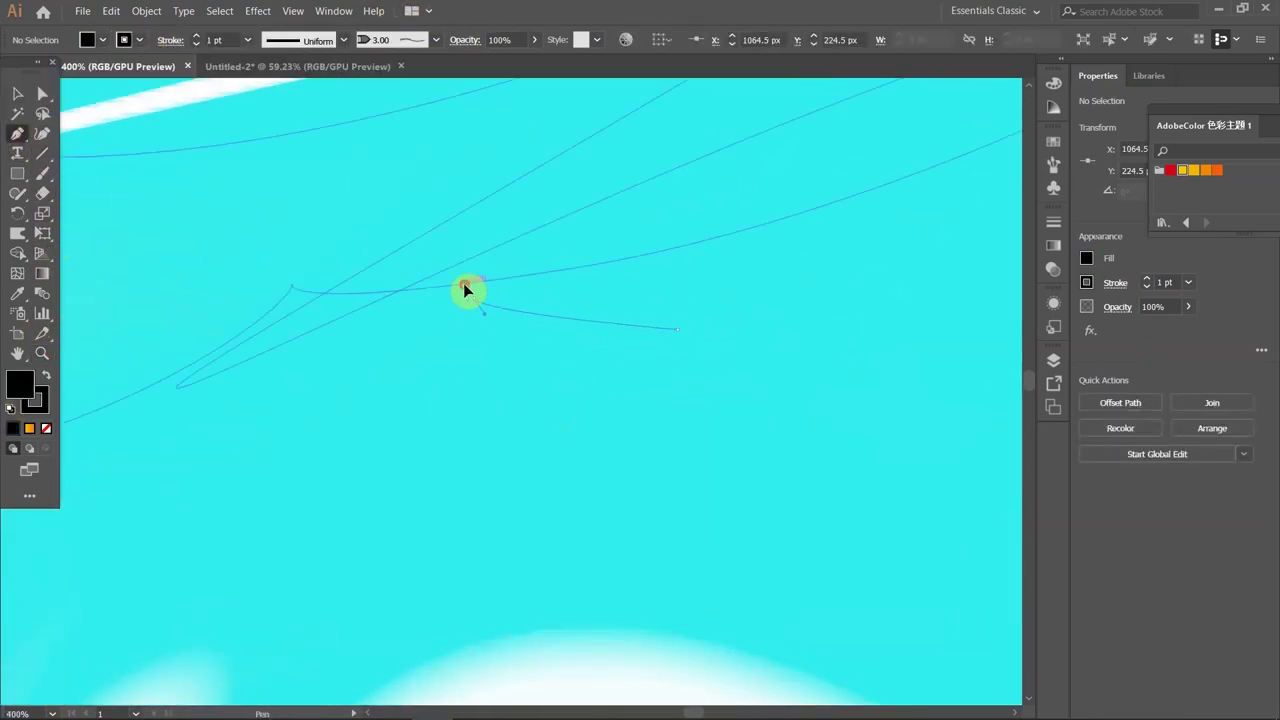
left_click_drag(474, 300, 487, 315)
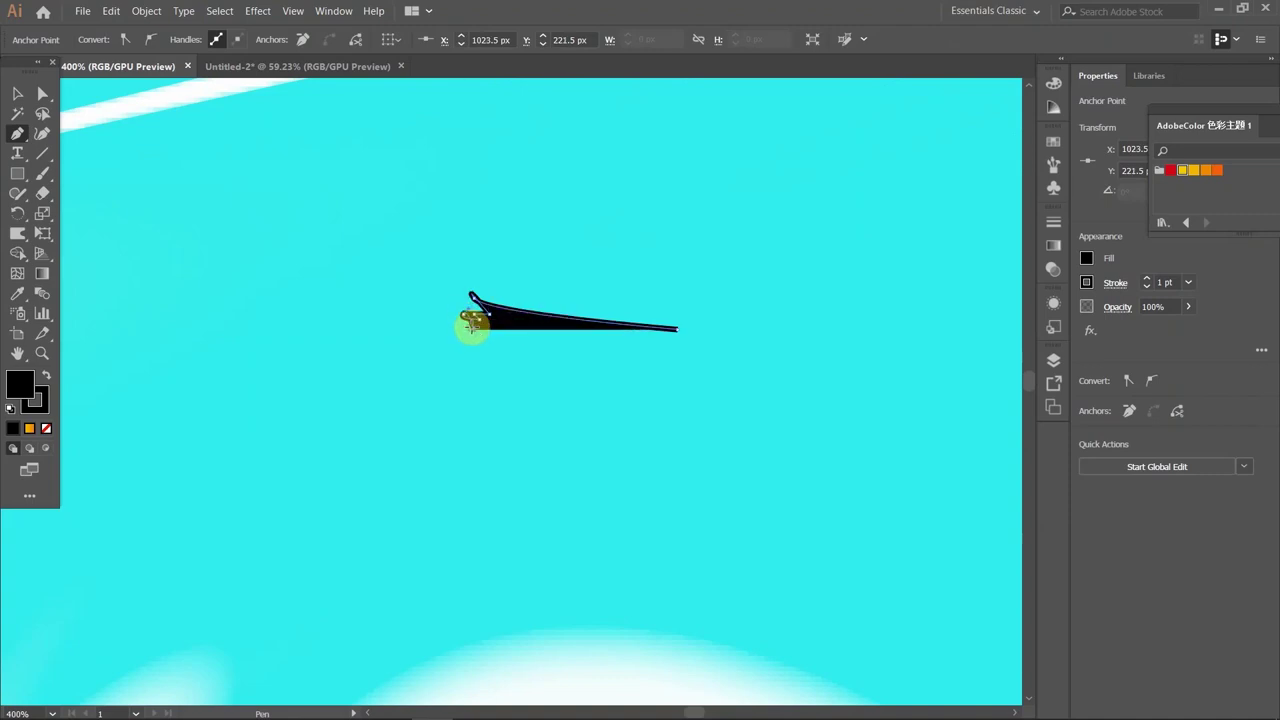
left_click_drag(577, 378, 586, 374)
left_click_drag(475, 341, 483, 347)
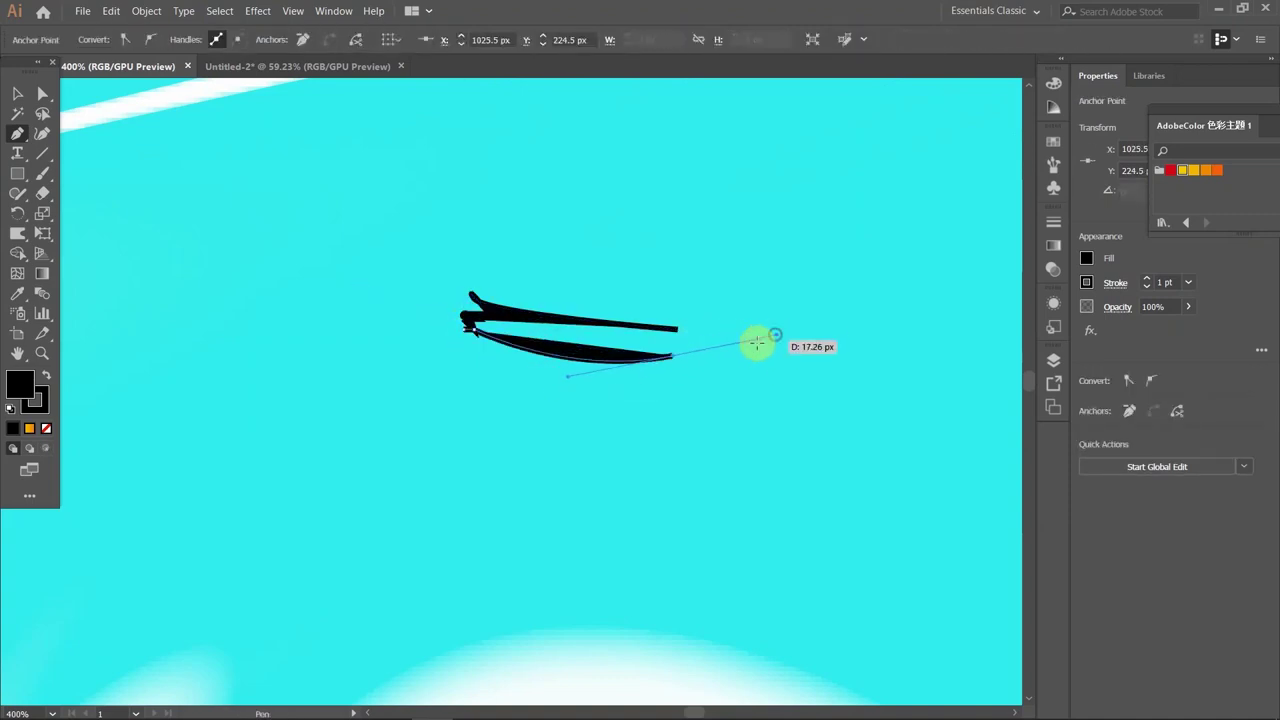
mouse_move(660, 341)
left_mouse_down()
mouse_move(652, 352)
mouse_move(657, 339)
left_mouse_up()
left_click(672, 328)
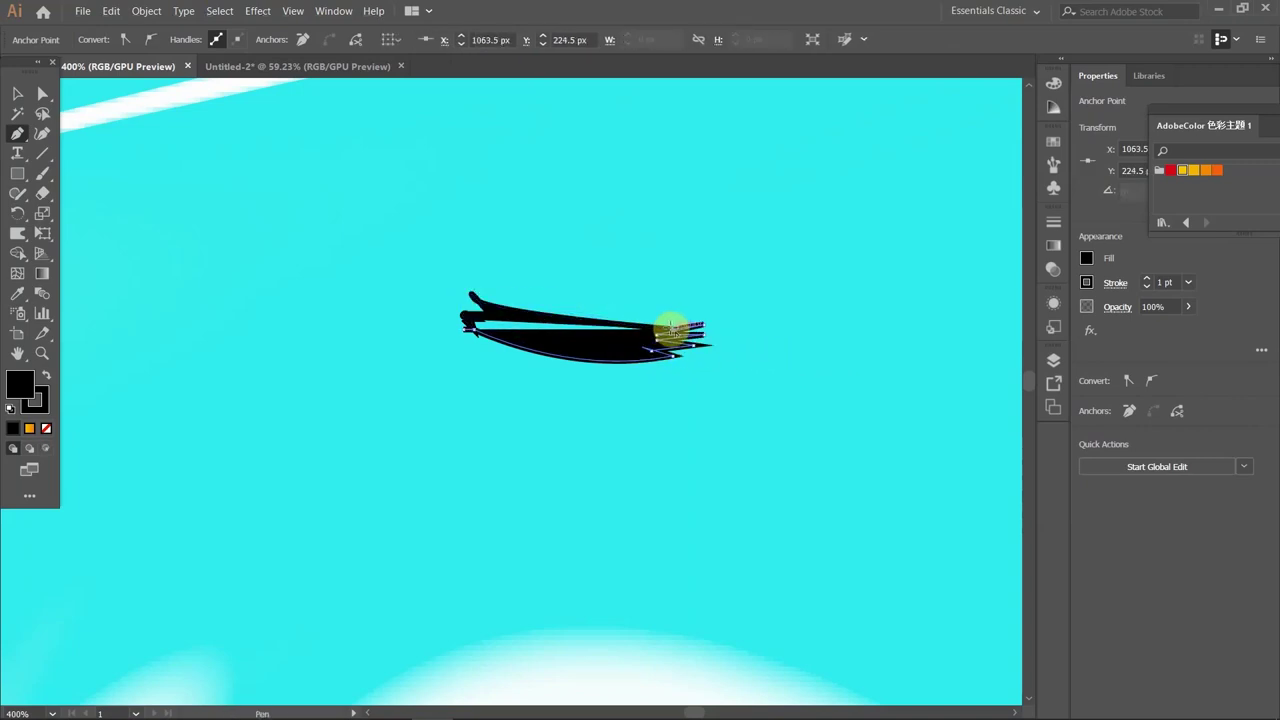
left_click_drag(668, 322, 511, 305)
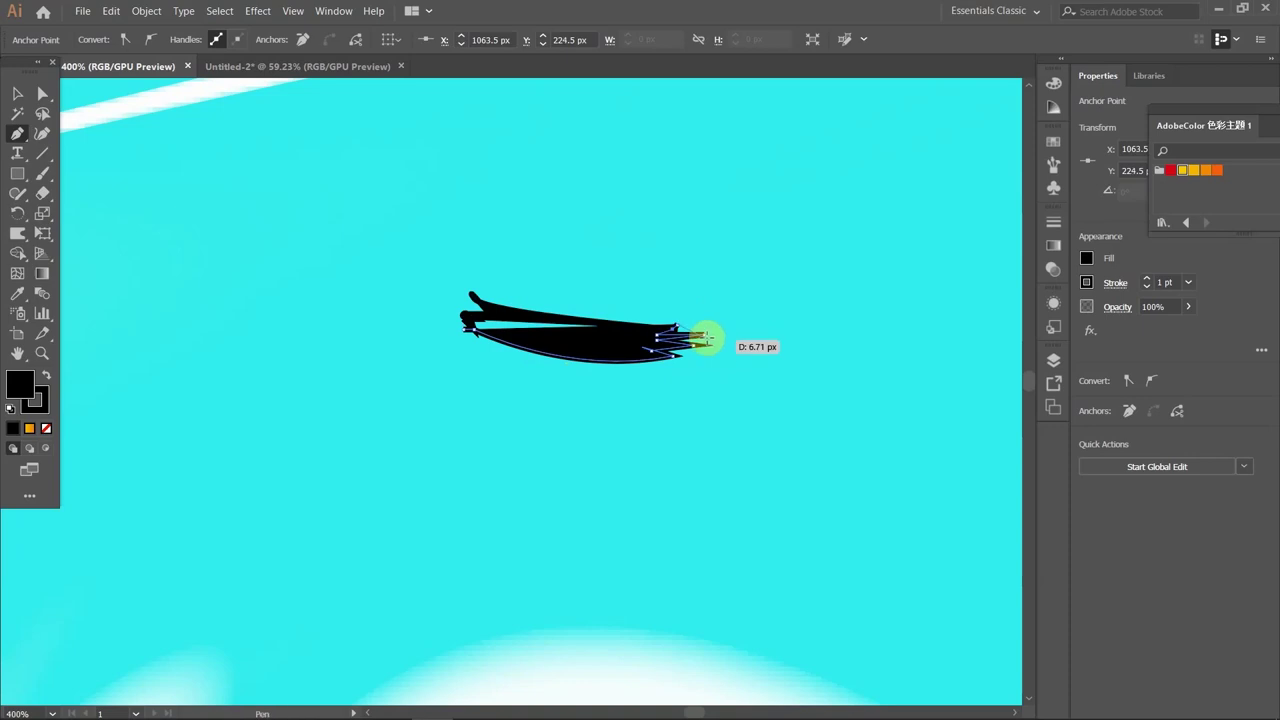
key("ctrl+z")
key("ctrl+z")
key("ctrl+z")
key("ctrl+z")
Extend and close the wing shape, add the angled tail, and zoom to check the eagle.
left_click(766, 366)
mouse_move(557, 316)
left_mouse_down()
mouse_move(580, 350)
mouse_move(558, 330)
left_mouse_up()
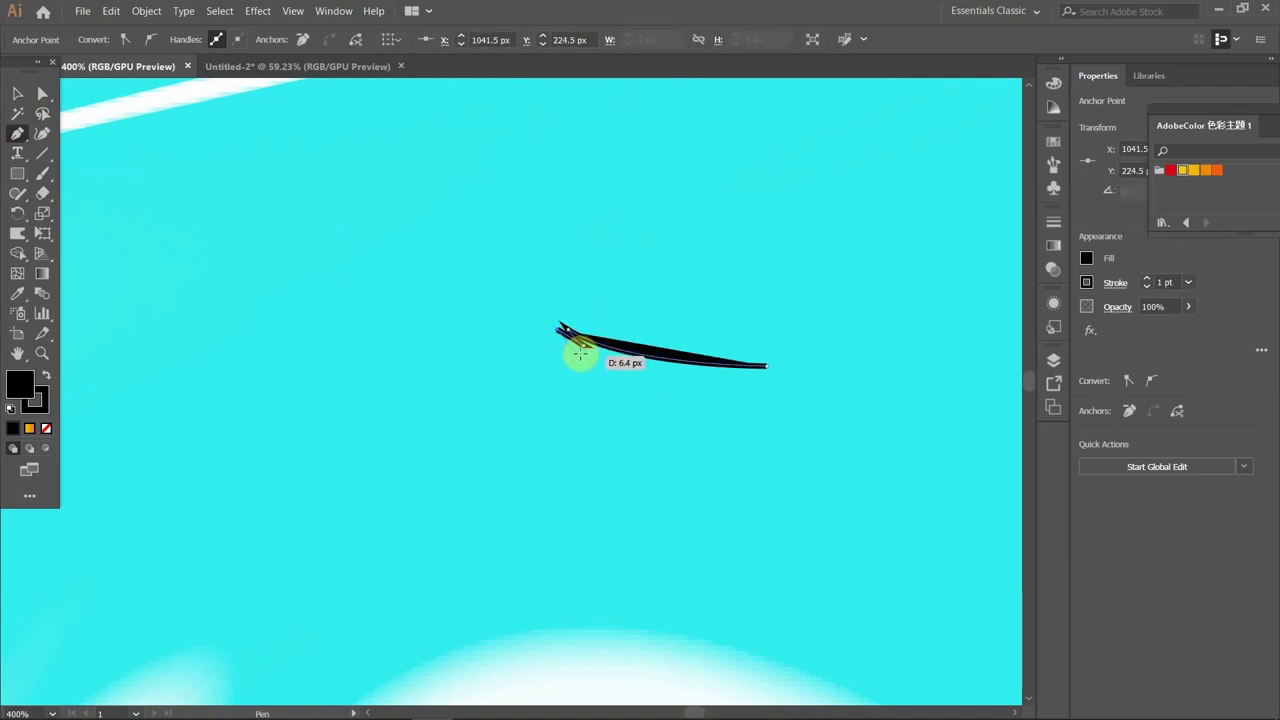
mouse_move(810, 389)
left_mouse_down()
mouse_move(804, 401)
mouse_move(778, 378)
left_mouse_up()
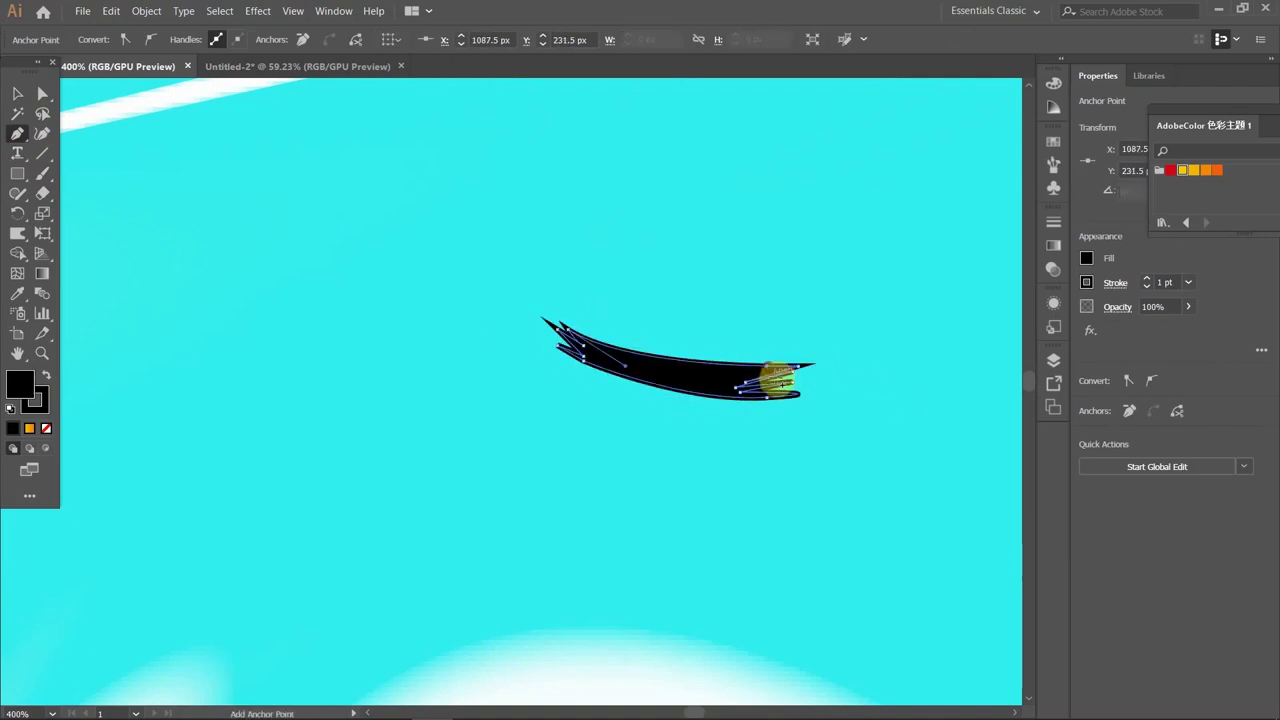
left_click_drag(673, 352, 677, 349)
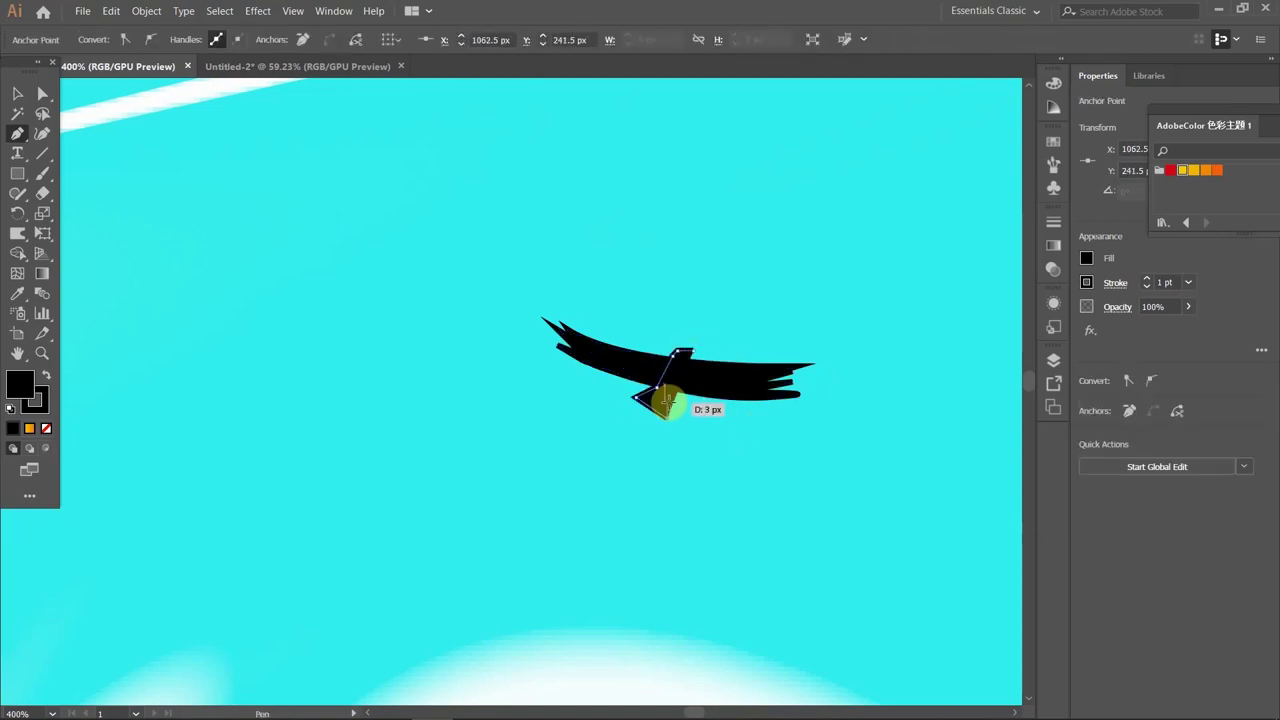
left_click_drag(683, 352, 690, 350)
key("z")
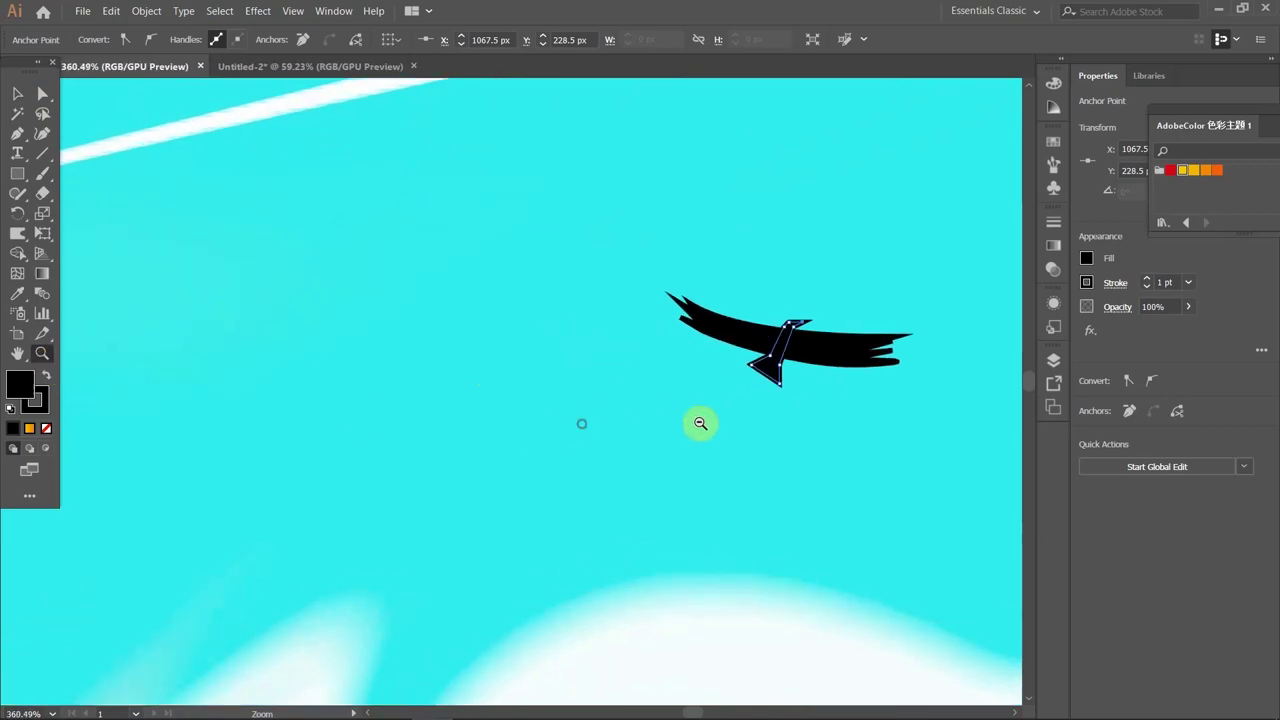
left_click_drag(663, 423, 417, 389)
left_click_drag(520, 368, 586, 334)
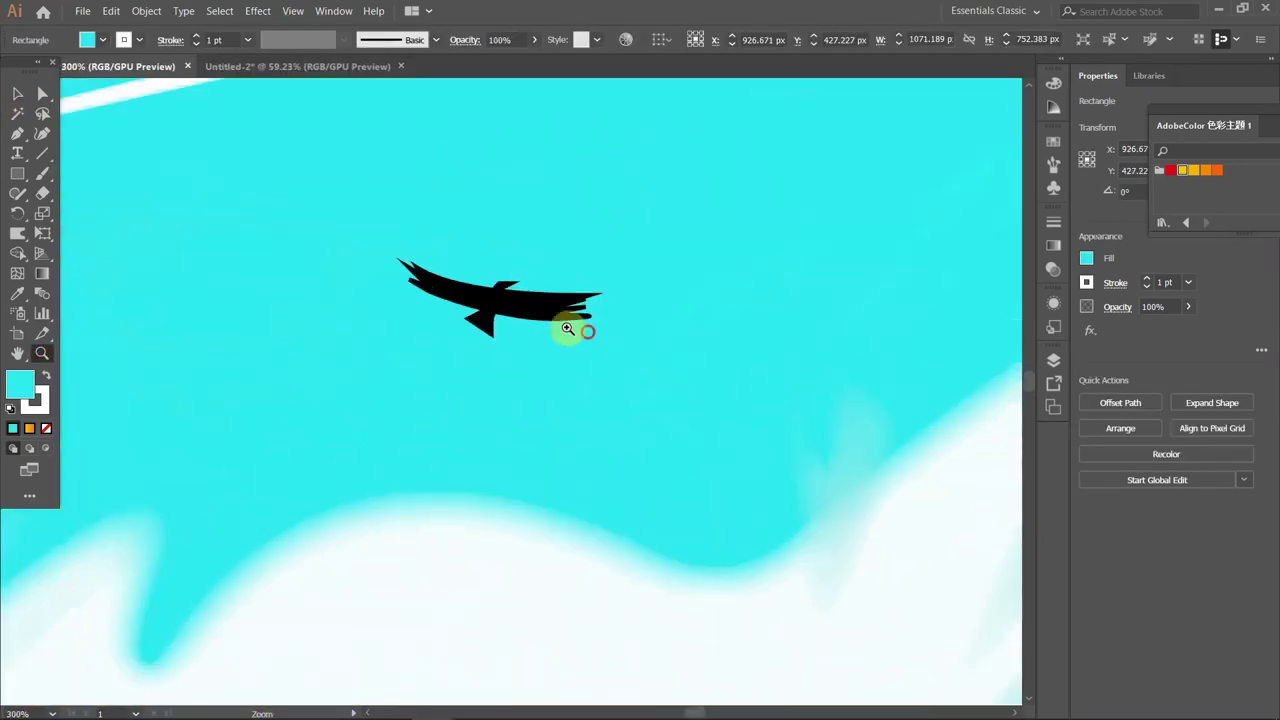
Reshape the eagle's wing by moving an anchor point with Direct Selection.
key("v")
left_click(514, 366)
left_click(399, 322)
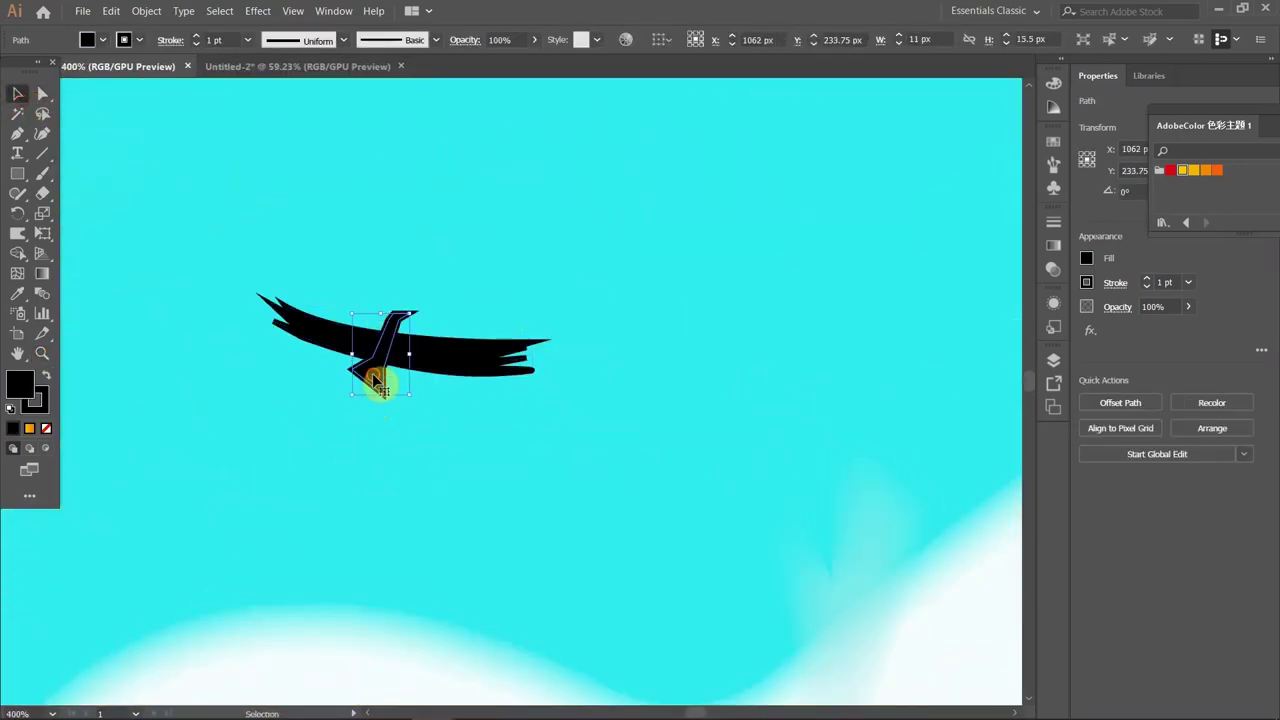
key("a")
left_click(338, 352)
left_click(500, 343)
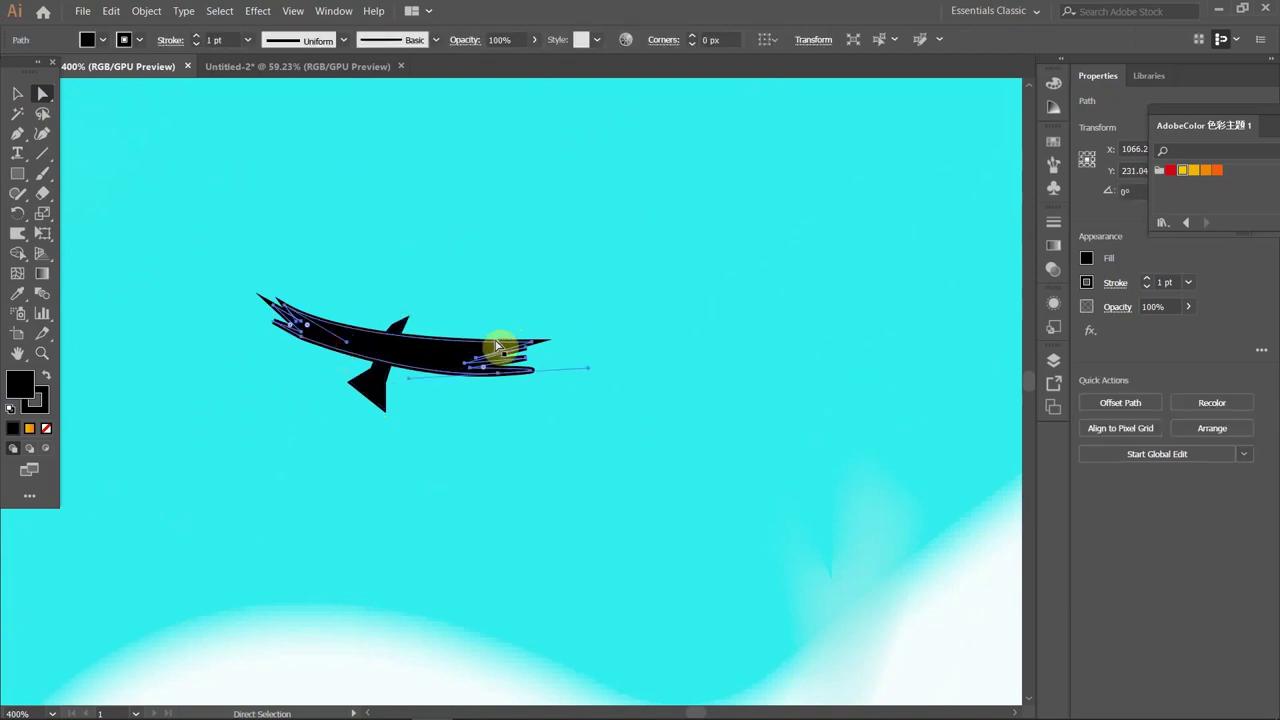
left_click_drag(514, 371, 500, 357)
key("v")
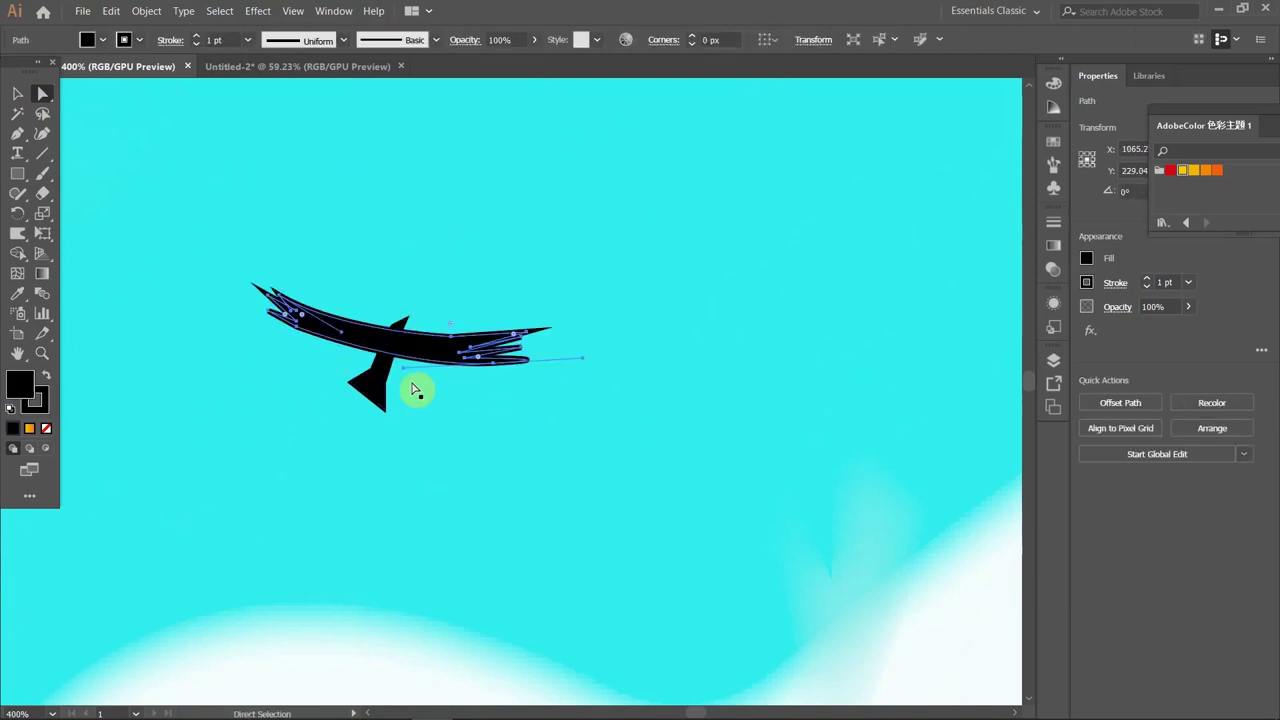
left_click(594, 409)
Unite the eagle's wing and tail into one shape with Pathfinder.
left_click(403, 373)
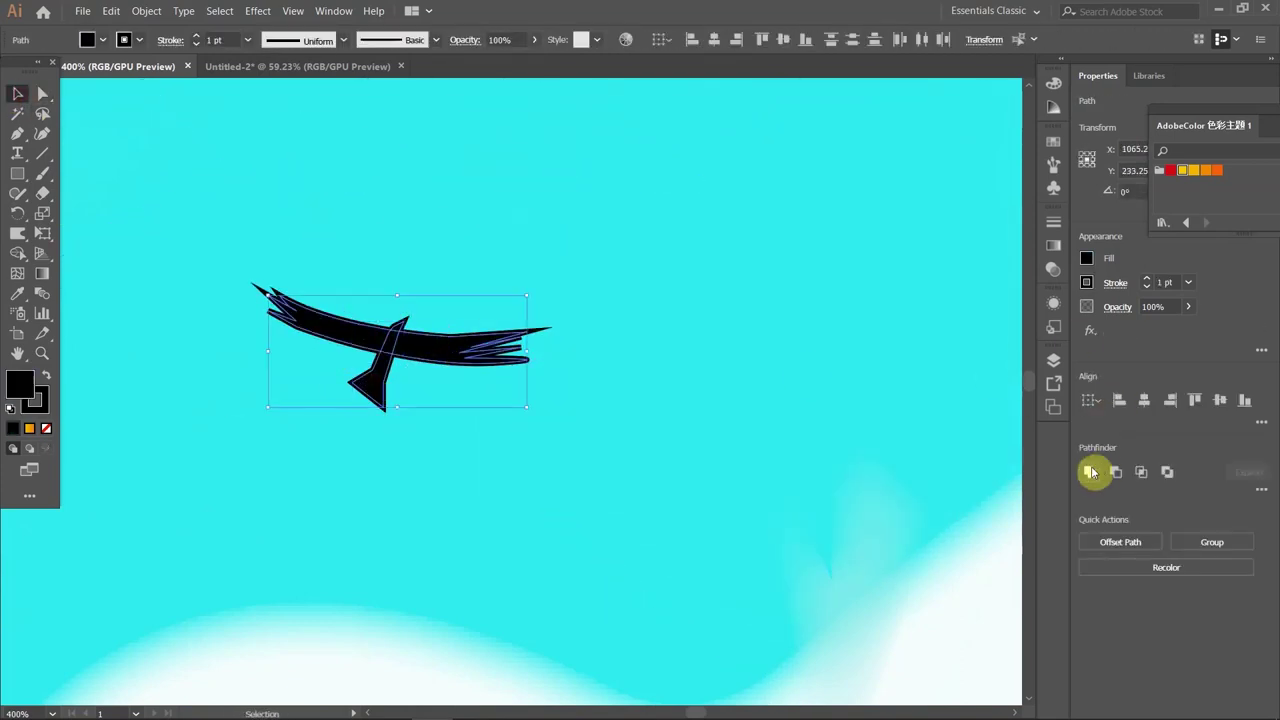
scroll(486, 437, "down", 4)
left_click(447, 357)
left_click(529, 420)
left_click(435, 350)
Scale the merged eagle down to a small distant bird in the sky.
key("ctrl+t")
key("a")
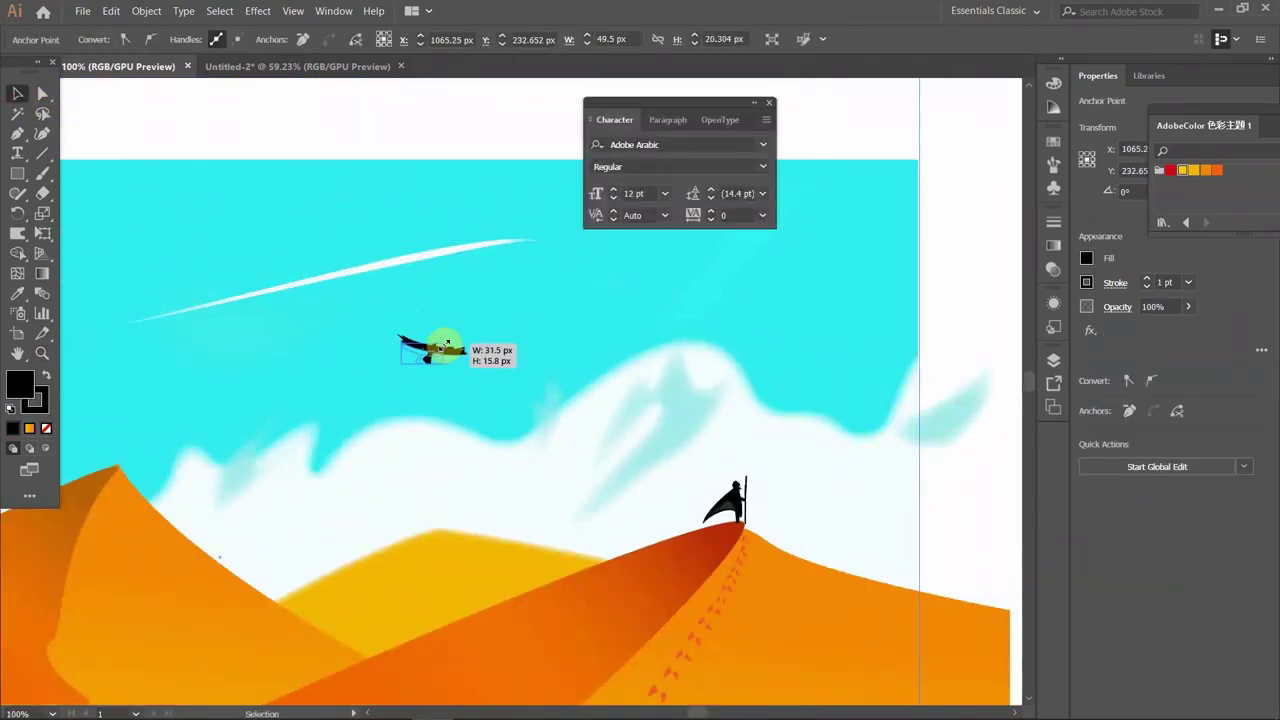
left_click_drag(447, 345, 614, 298)
left_click(620, 305)
key("z")
left_click(360, 485)
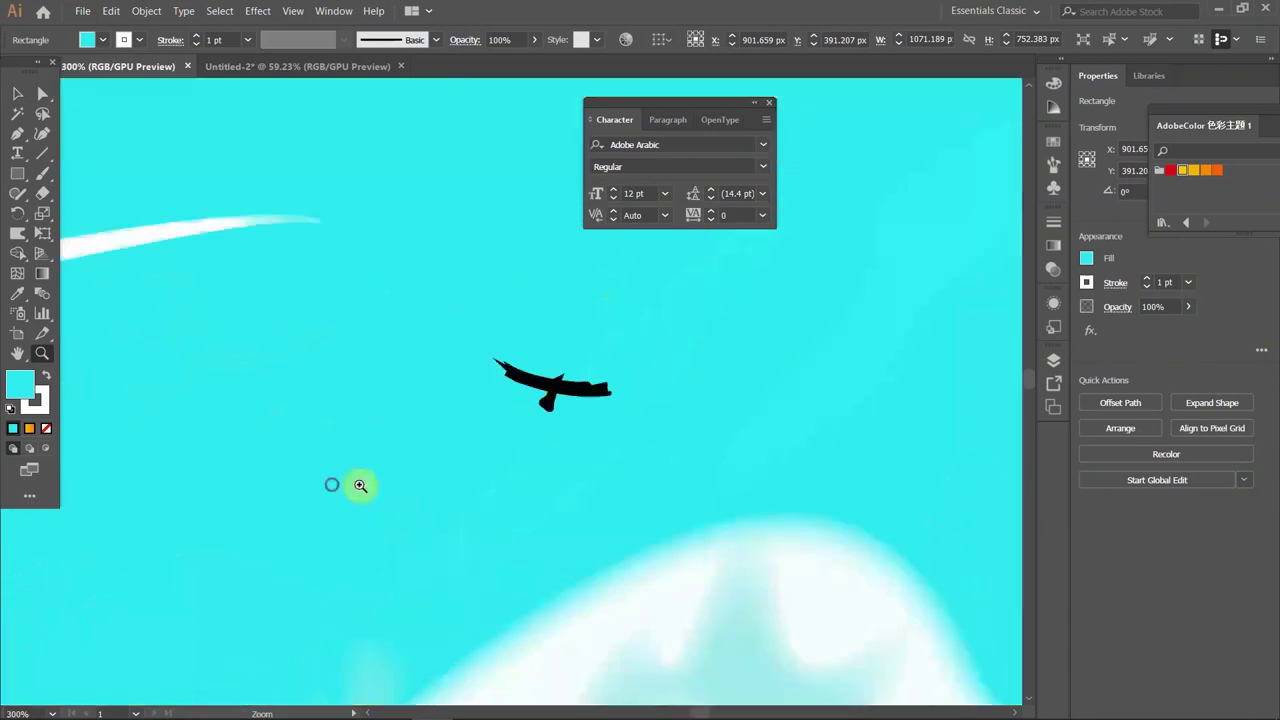
Zoom in on the eagle and draw a small curved bird stroke beside it.
left_click(560, 385, "ctrl")
left_click(485, 412)
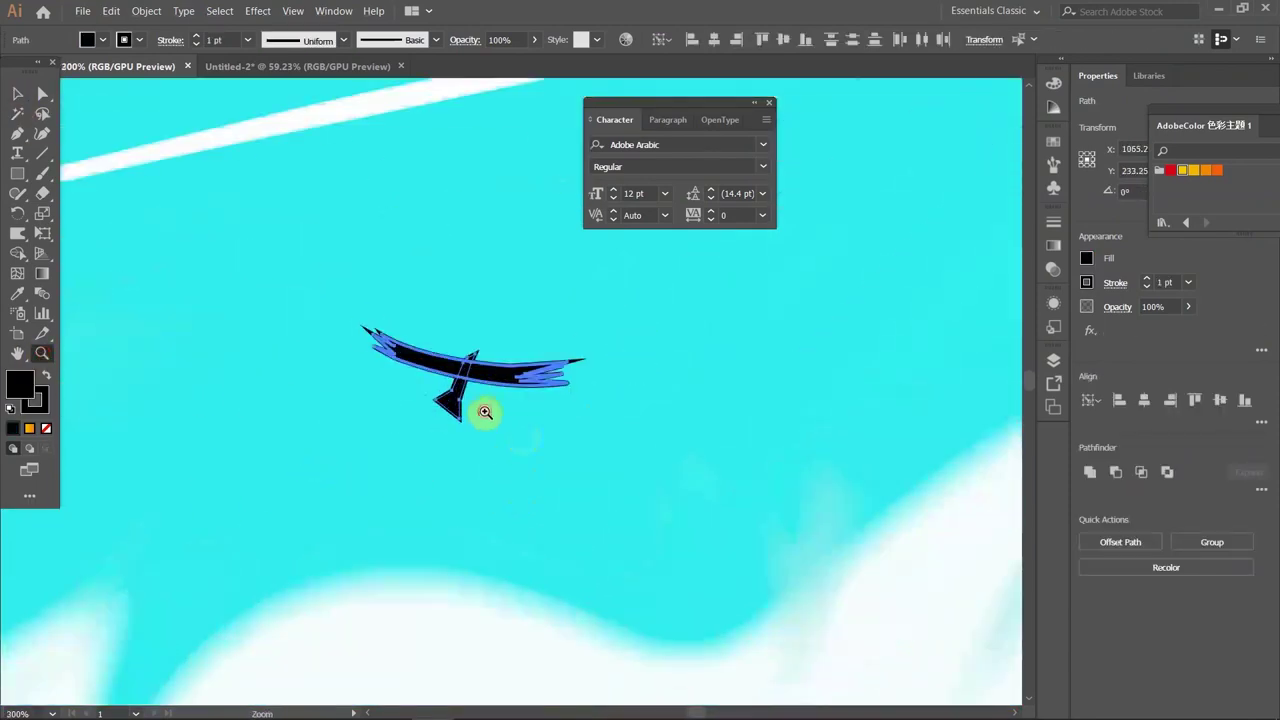
left_click(485, 412)
left_click_drag(494, 331, 829, 409)
left_click(829, 409)
key("p")
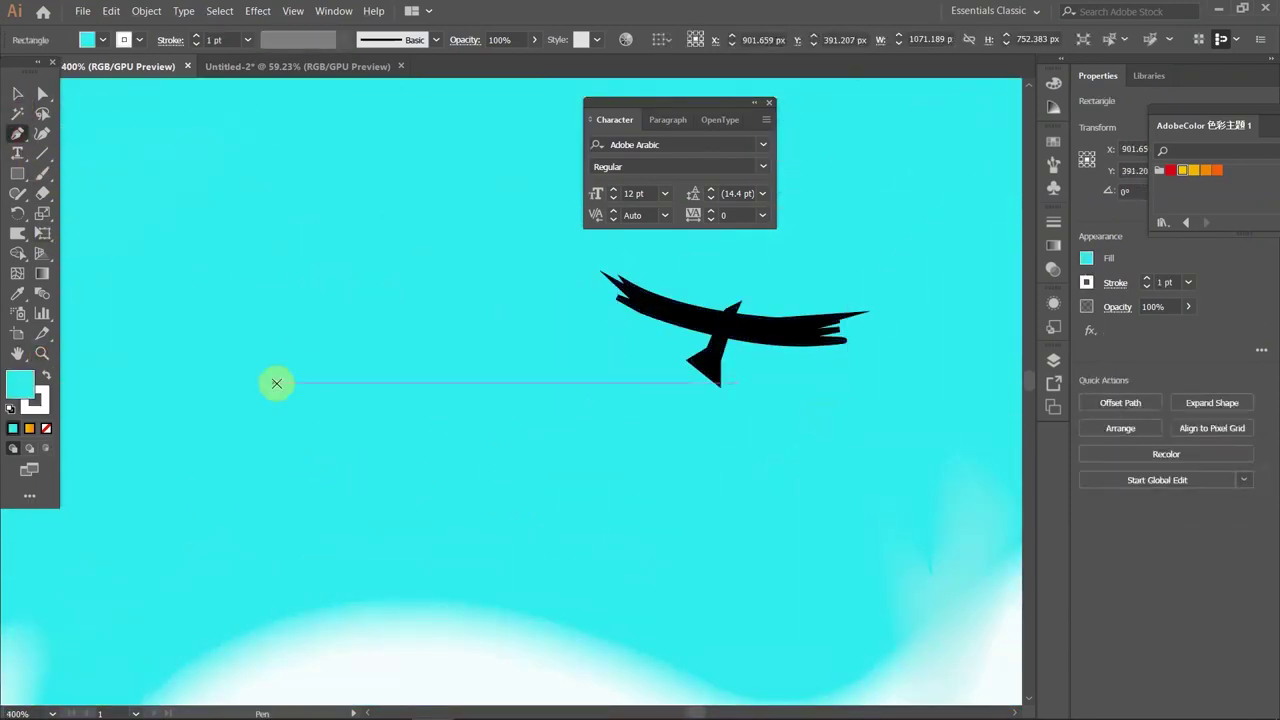
left_click(349, 396)
mouse_move(351, 419)
left_mouse_down()
mouse_move(357, 431)
mouse_move(405, 430)
left_mouse_up()
Finish the first small bird path and fill it black.
key("v")
left_click(417, 449)
left_click(102, 39)
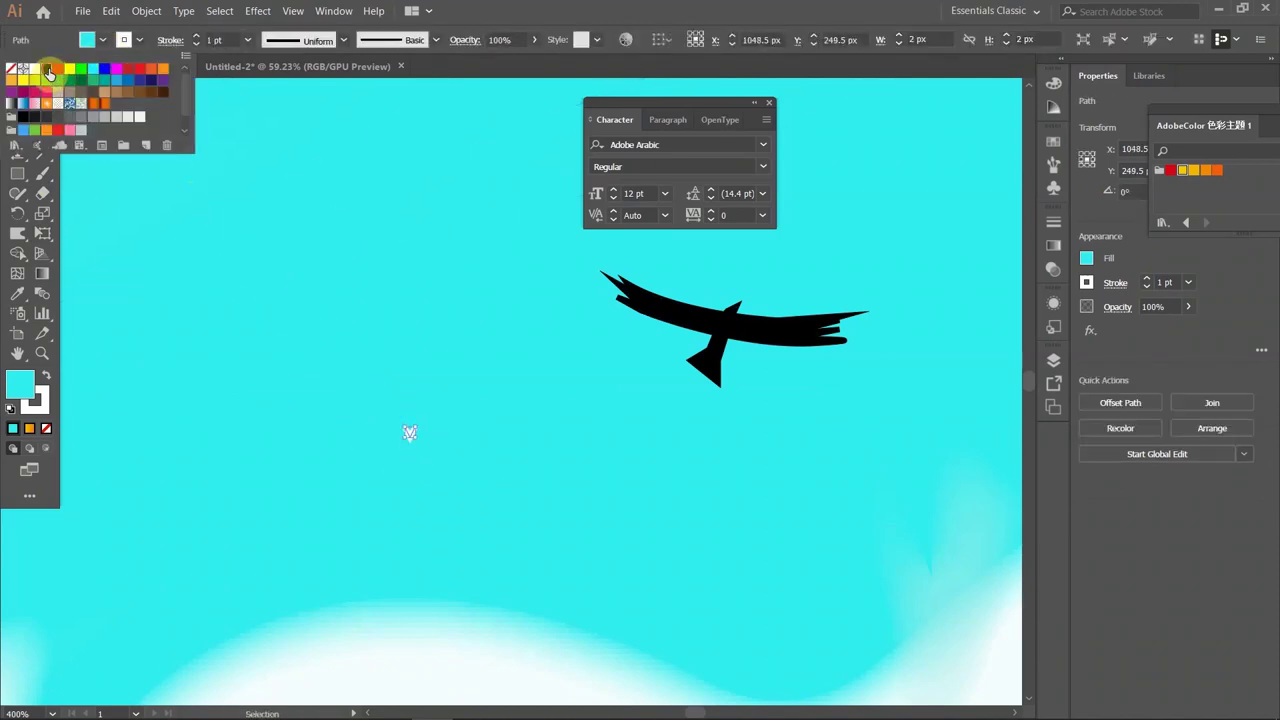
left_click(48, 71)
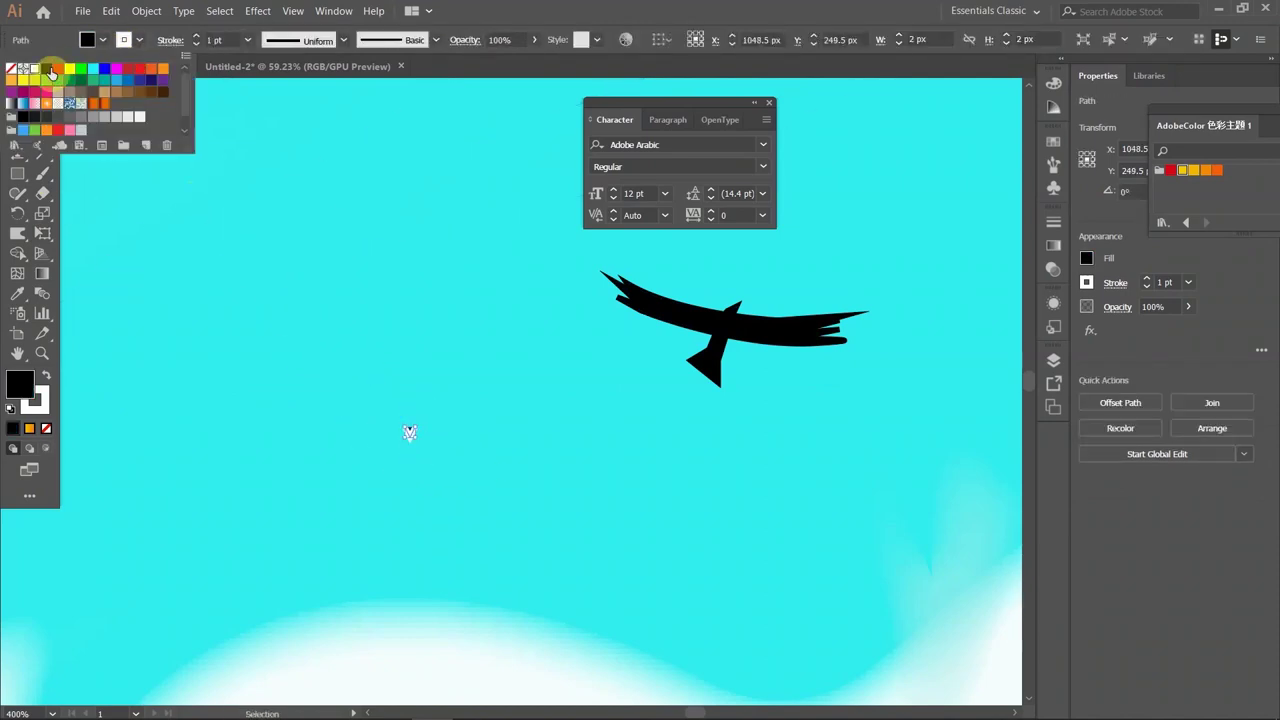
left_click(450, 467)
Draw another small V-shaped bird with no fill and move it up and left.
left_click(42, 153)
left_click(329, 380)
key("Escape")
key("p")
left_click_drag(409, 385, 436, 383)
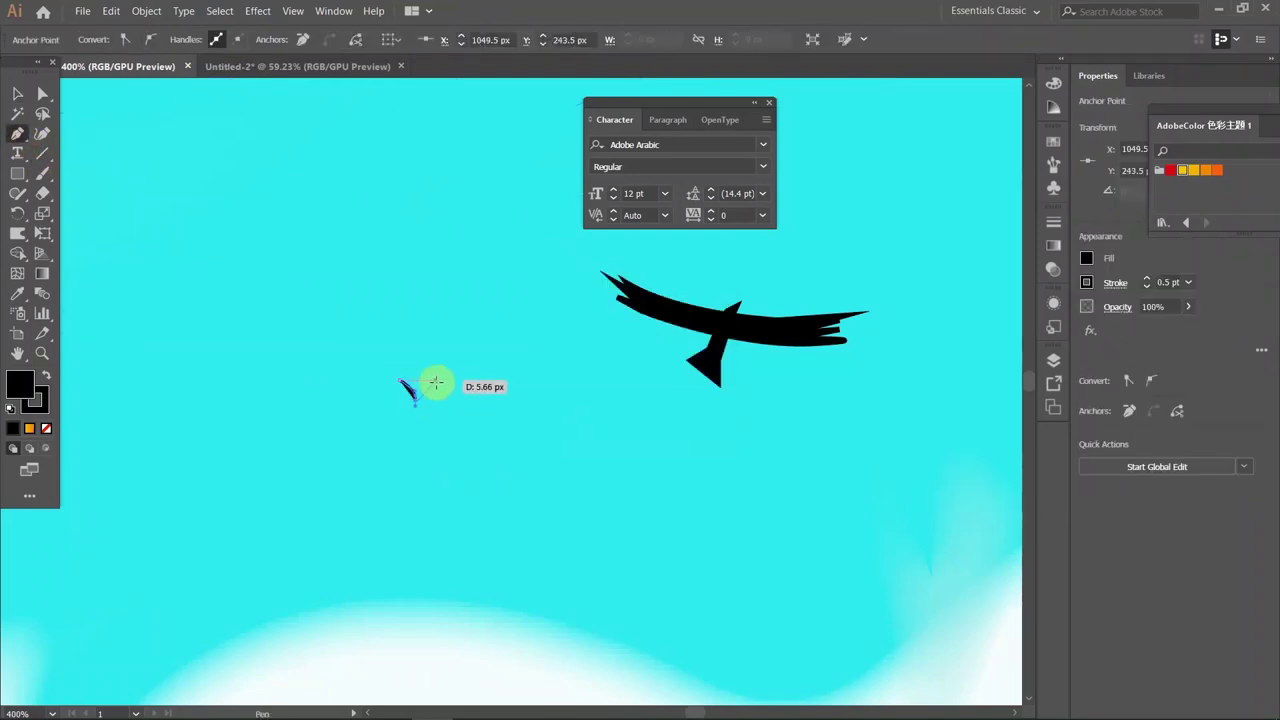
left_click(17, 93)
left_click(102, 39)
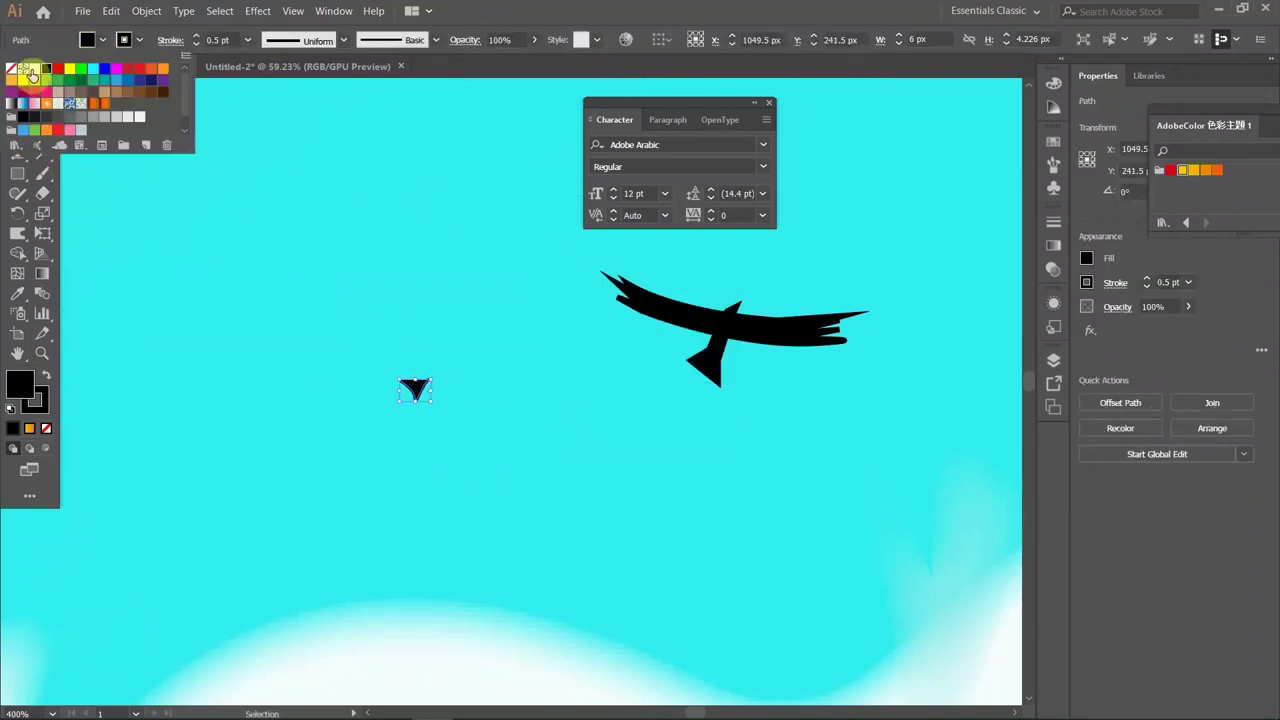
left_click(12, 71)
left_click(423, 420)
left_click_drag(420, 395, 377, 360)
left_click(158, 320)
Draw a second V-shaped bird and give it a black stroke.
key("/")
key("ctrl+z")
left_click(42, 153)
left_click(453, 400)
key("Escape")
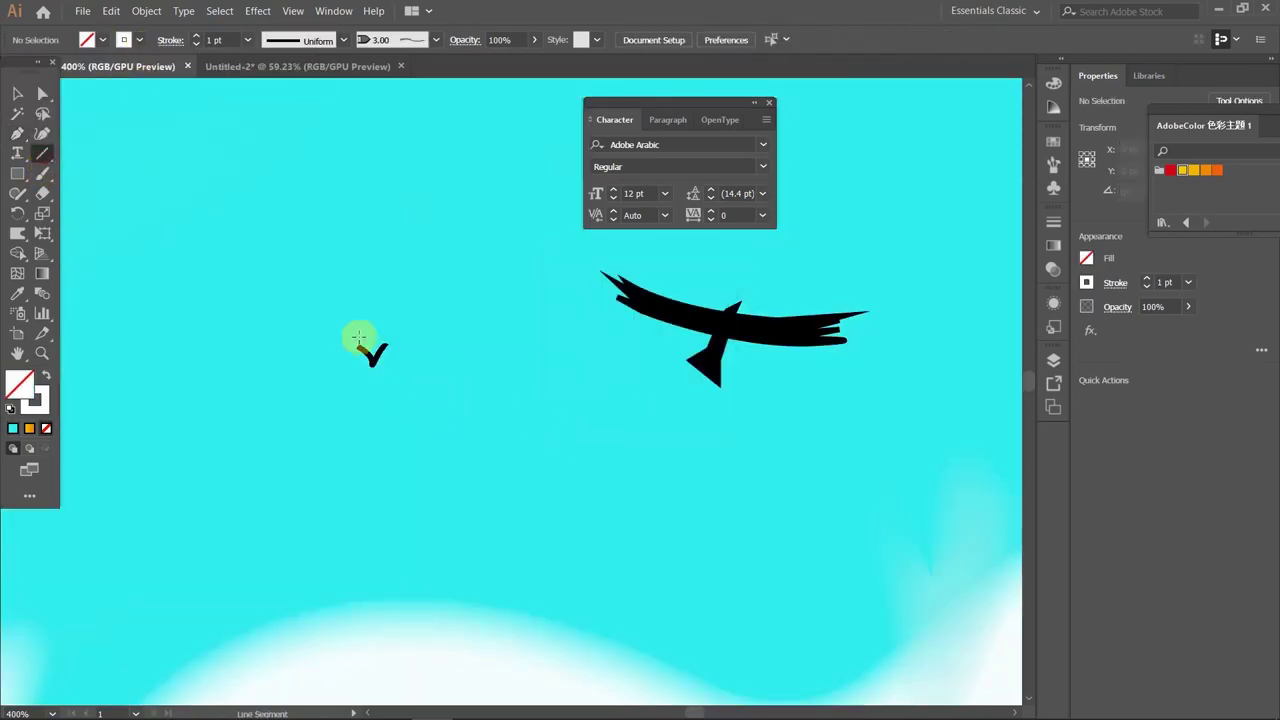
left_click(427, 377)
left_click(452, 405)
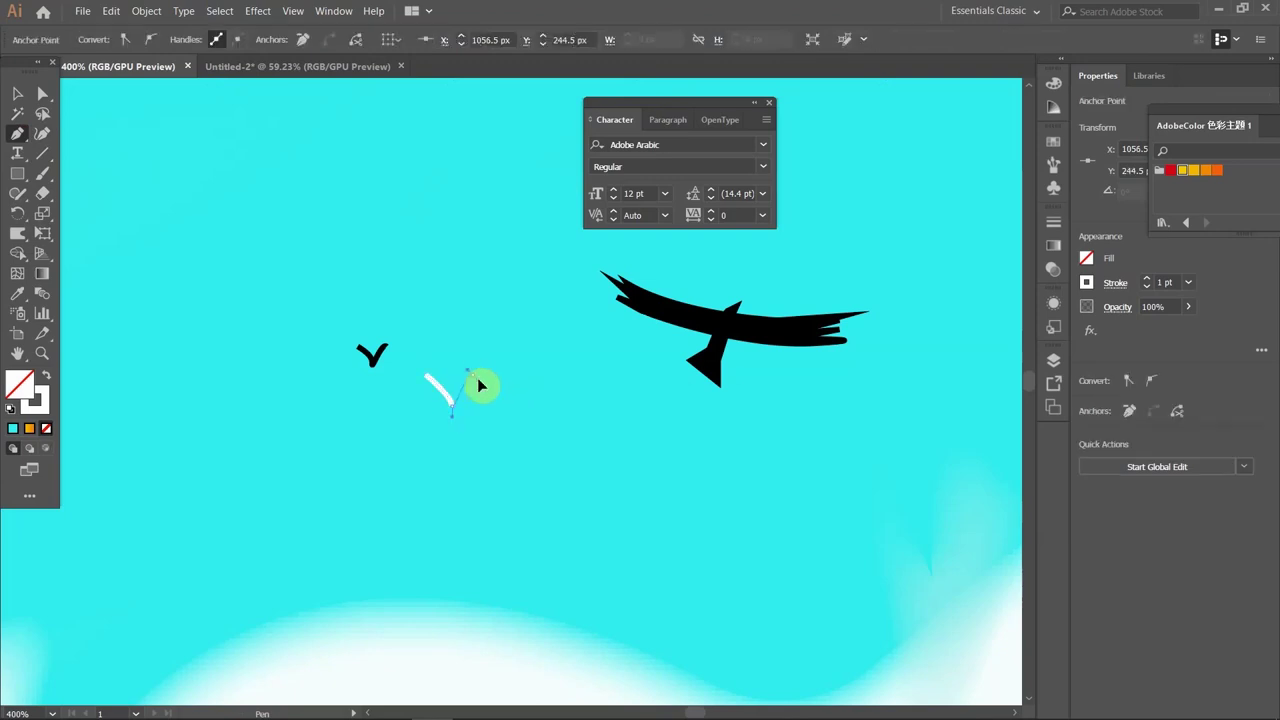
left_click(45, 95)
left_click(418, 370)
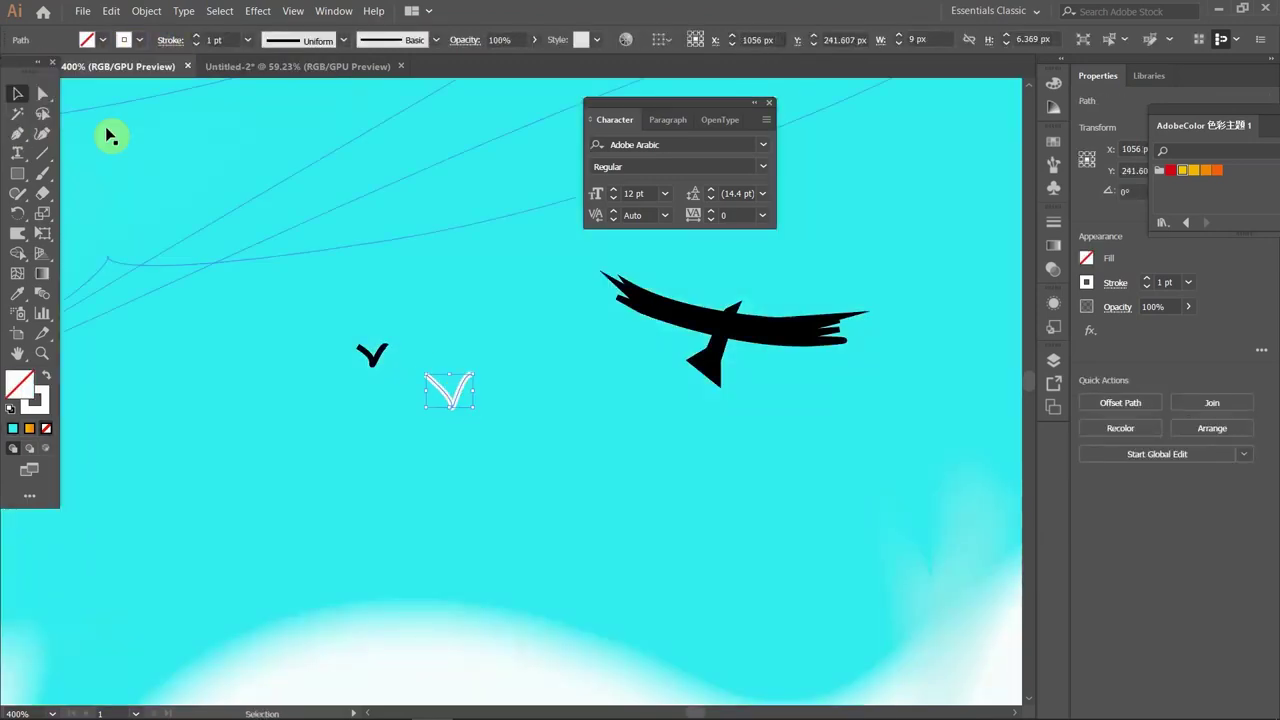
left_click(124, 40)
left_click(48, 64)
Move the V bird up and right and lower a small bird's opacity to 67%.
left_click_drag(955, 204, 1000, 178)
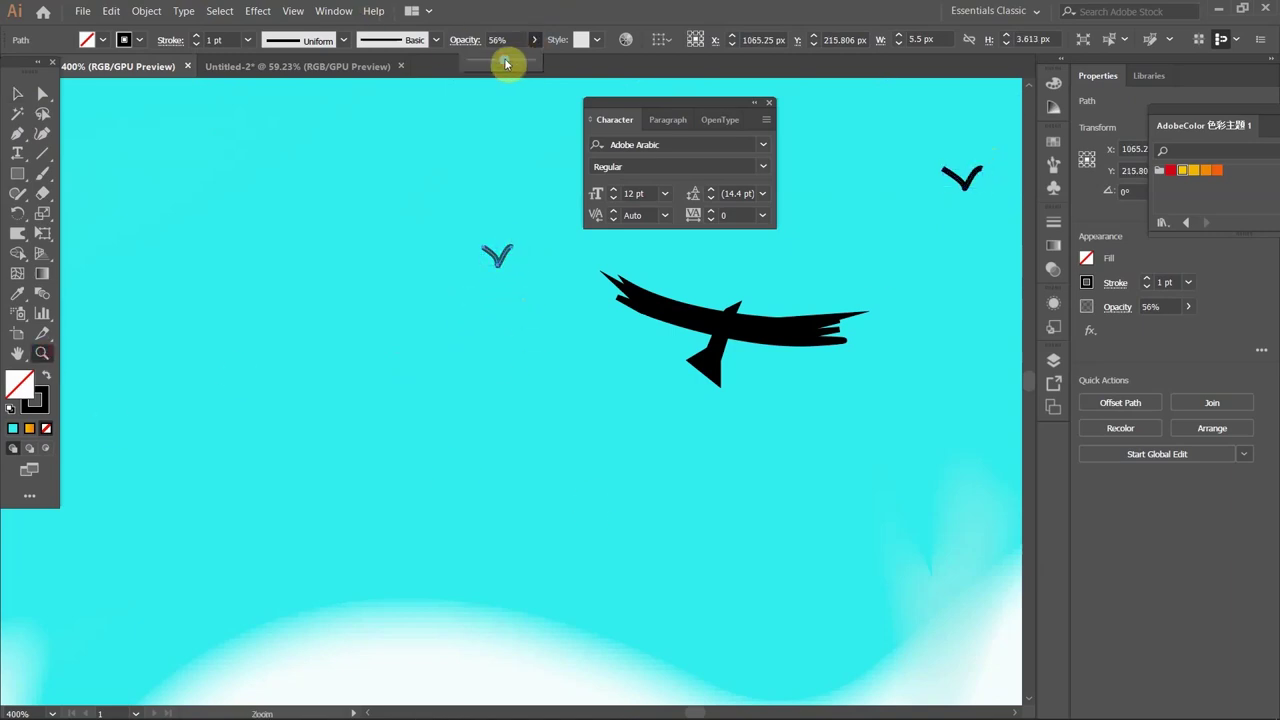
left_click(714, 389, "alt")
key("v")
left_click(780, 238)
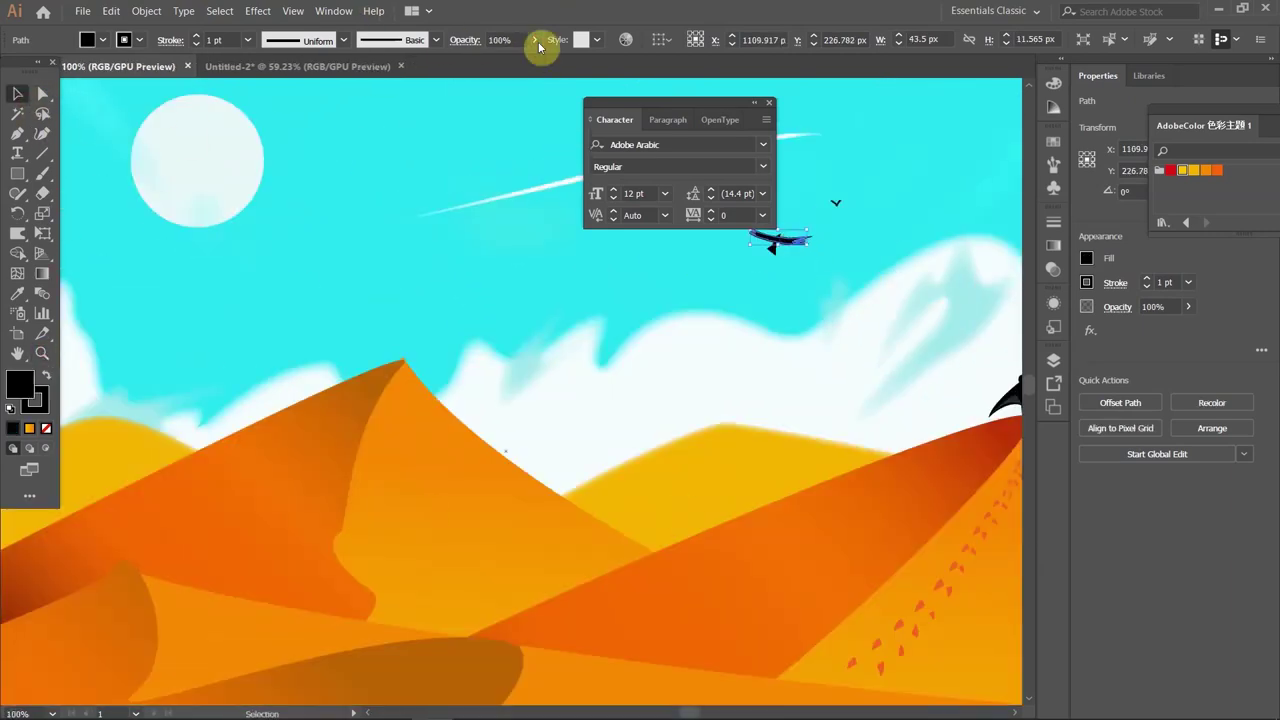
left_click(836, 204)
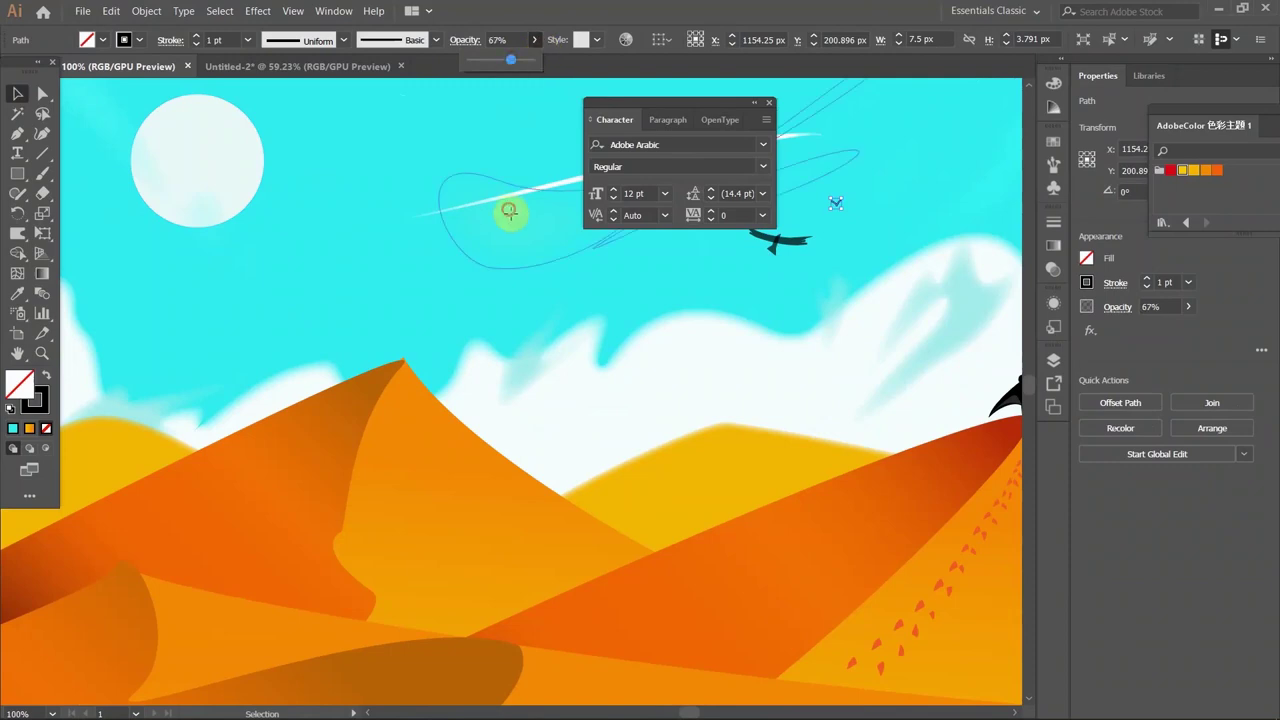
Zoom out to show the whole desert scene, dock the text panel, and open the recorder menu.
left_click(508, 209)
scroll(557, 509, "down", 3)
scroll(751, 403, "down", 2)
left_click(646, 102)
left_click_drag(711, 114, 1057, 100)
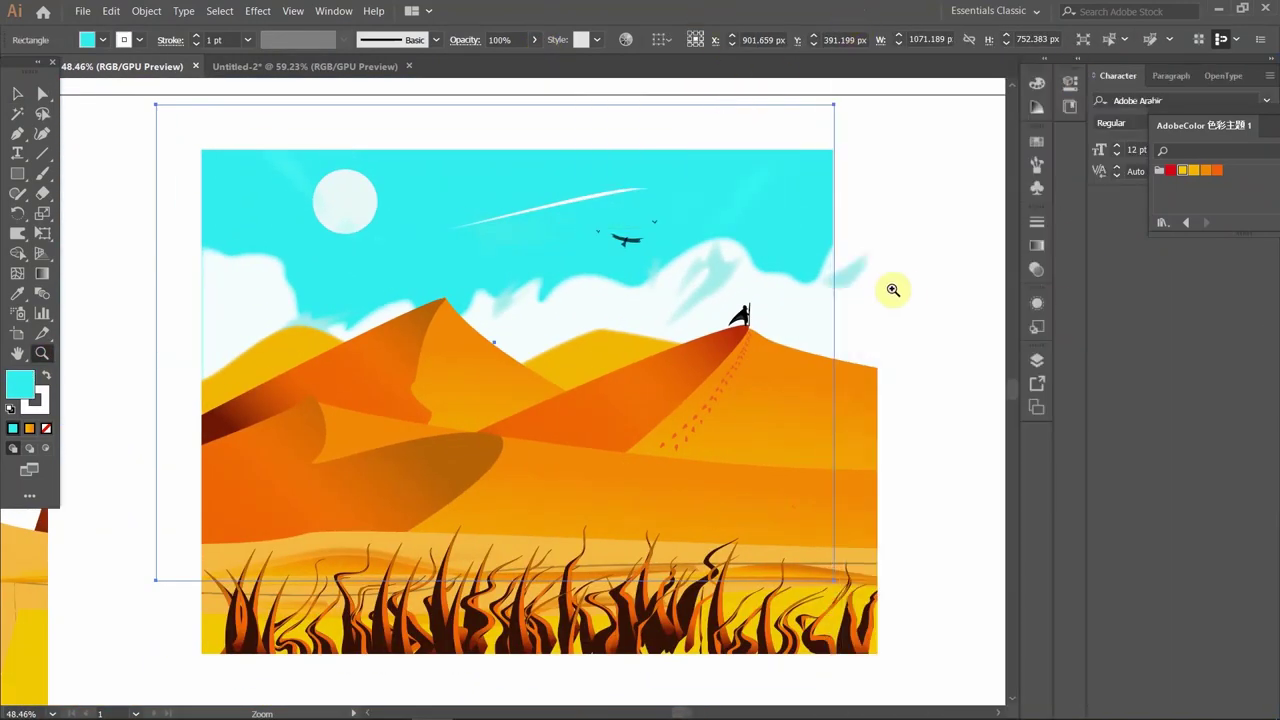
mouse_move(640, 702)
left_click(1079, 703)
right_click(1031, 673)
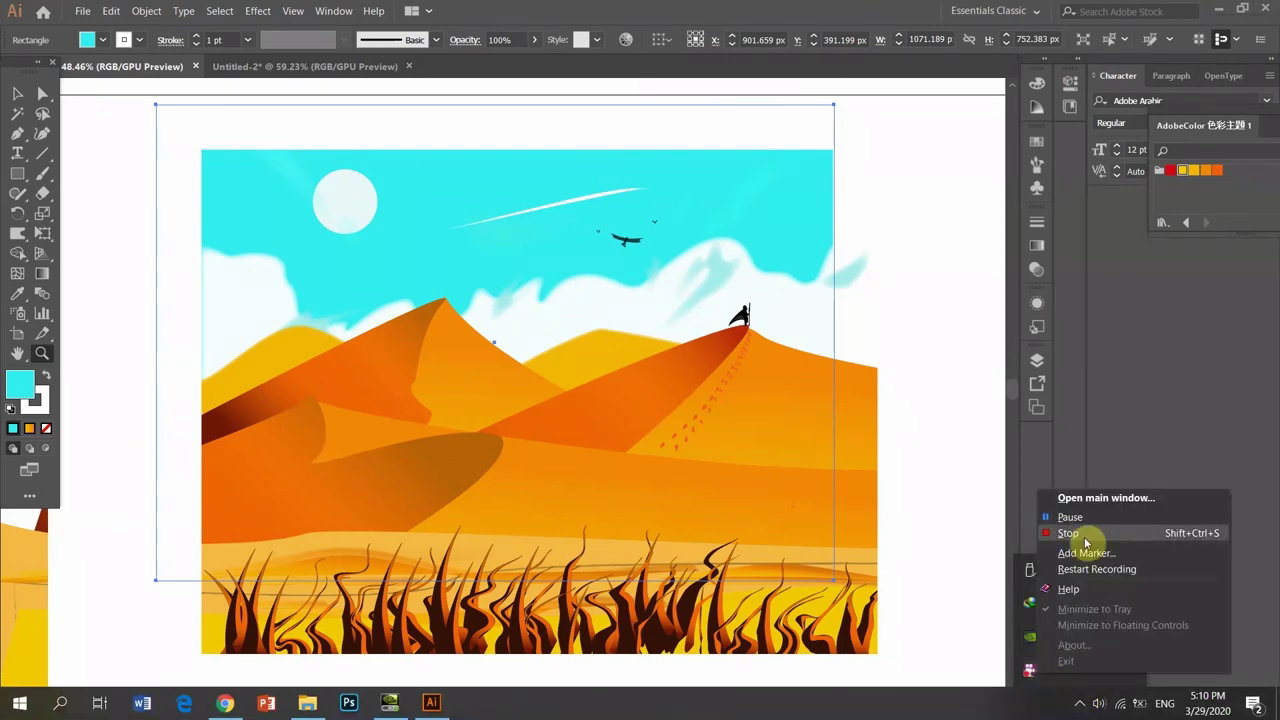